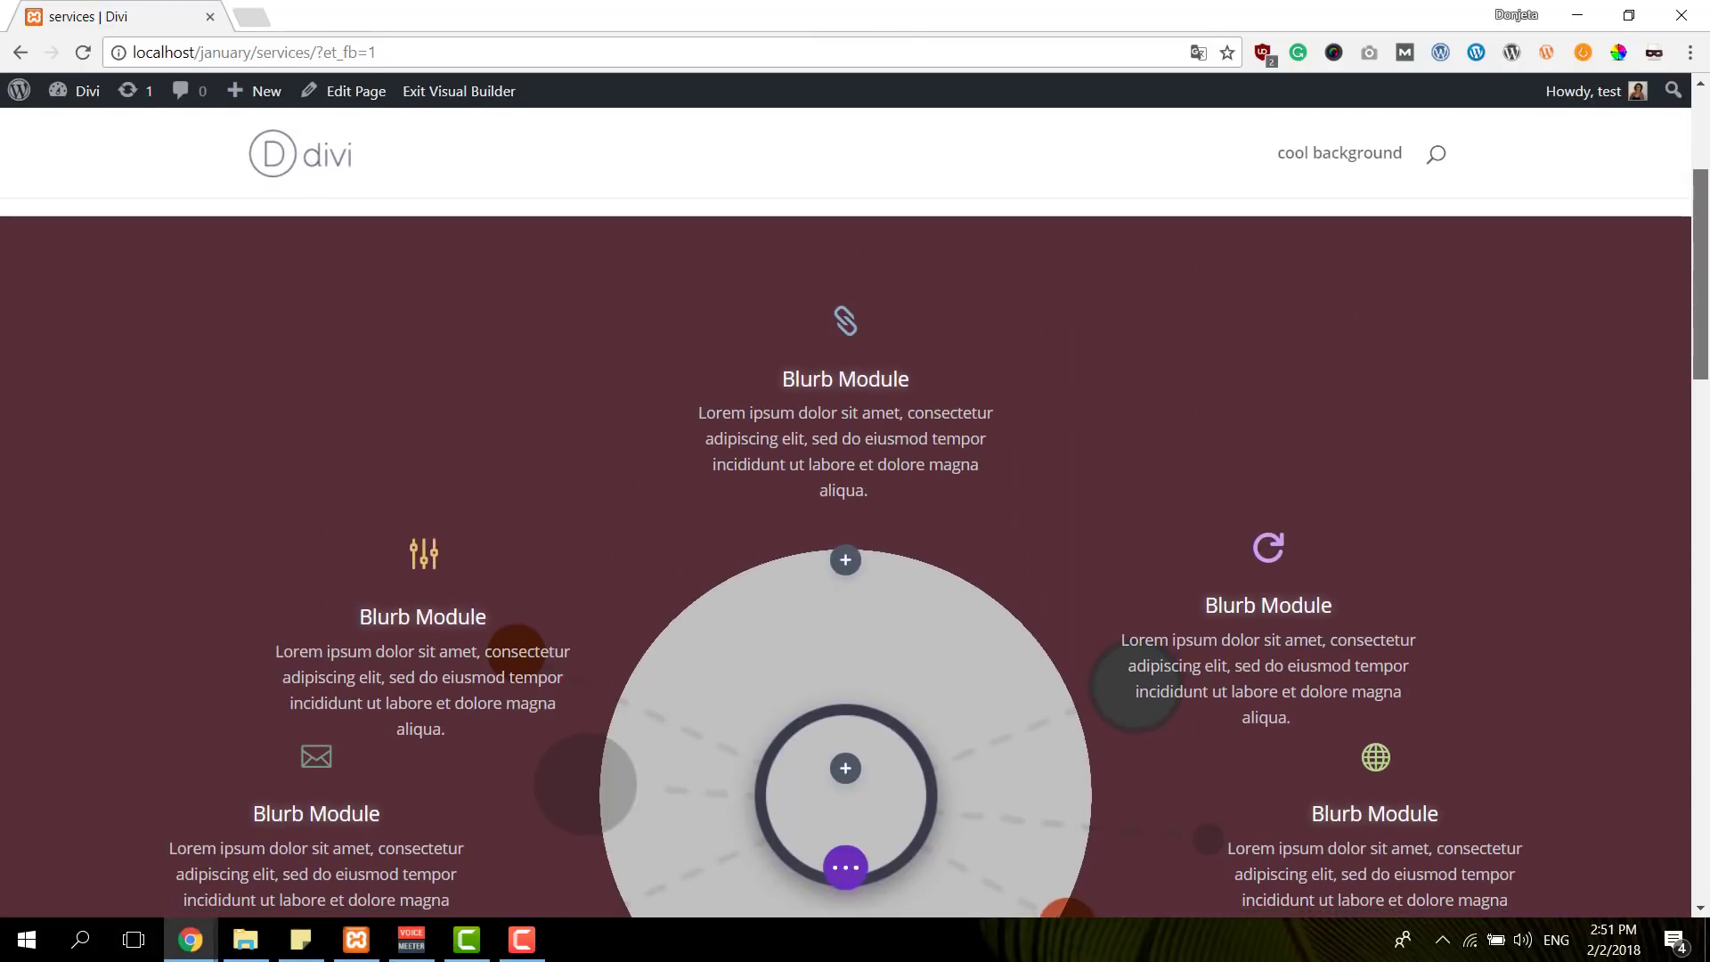
Preview the finished blurb infographic page at tablet width, then at phone width
scroll(846, 534, "down", 5)
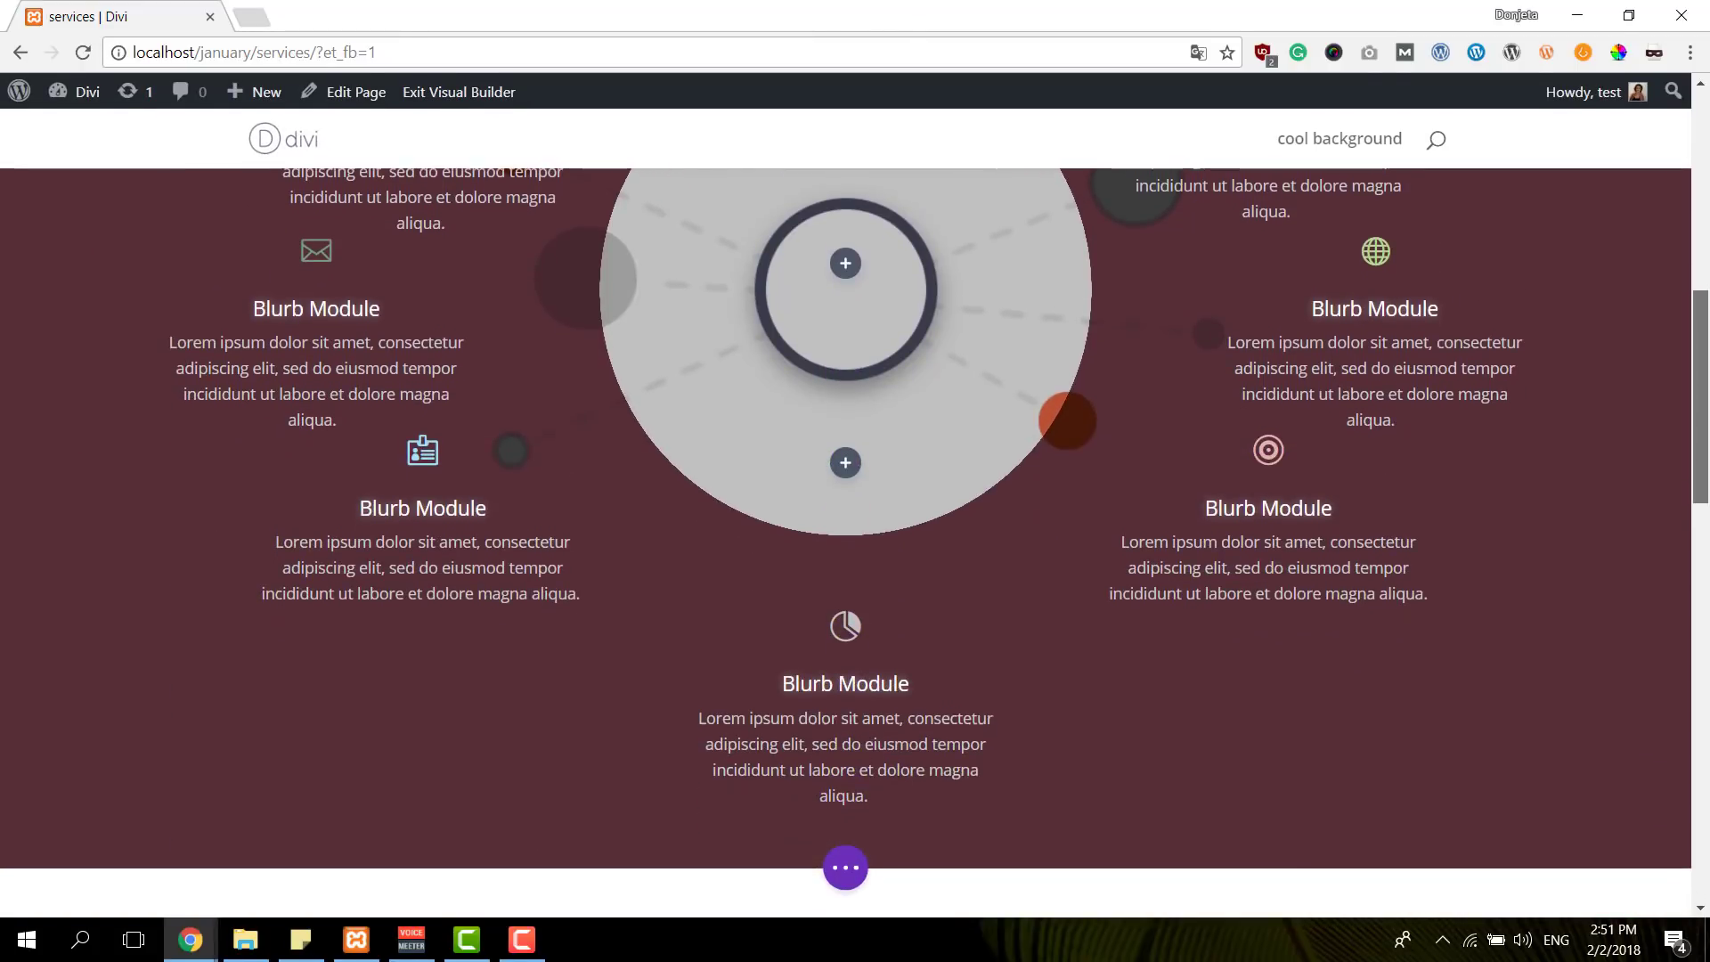
scroll(846, 885, "up", 3)
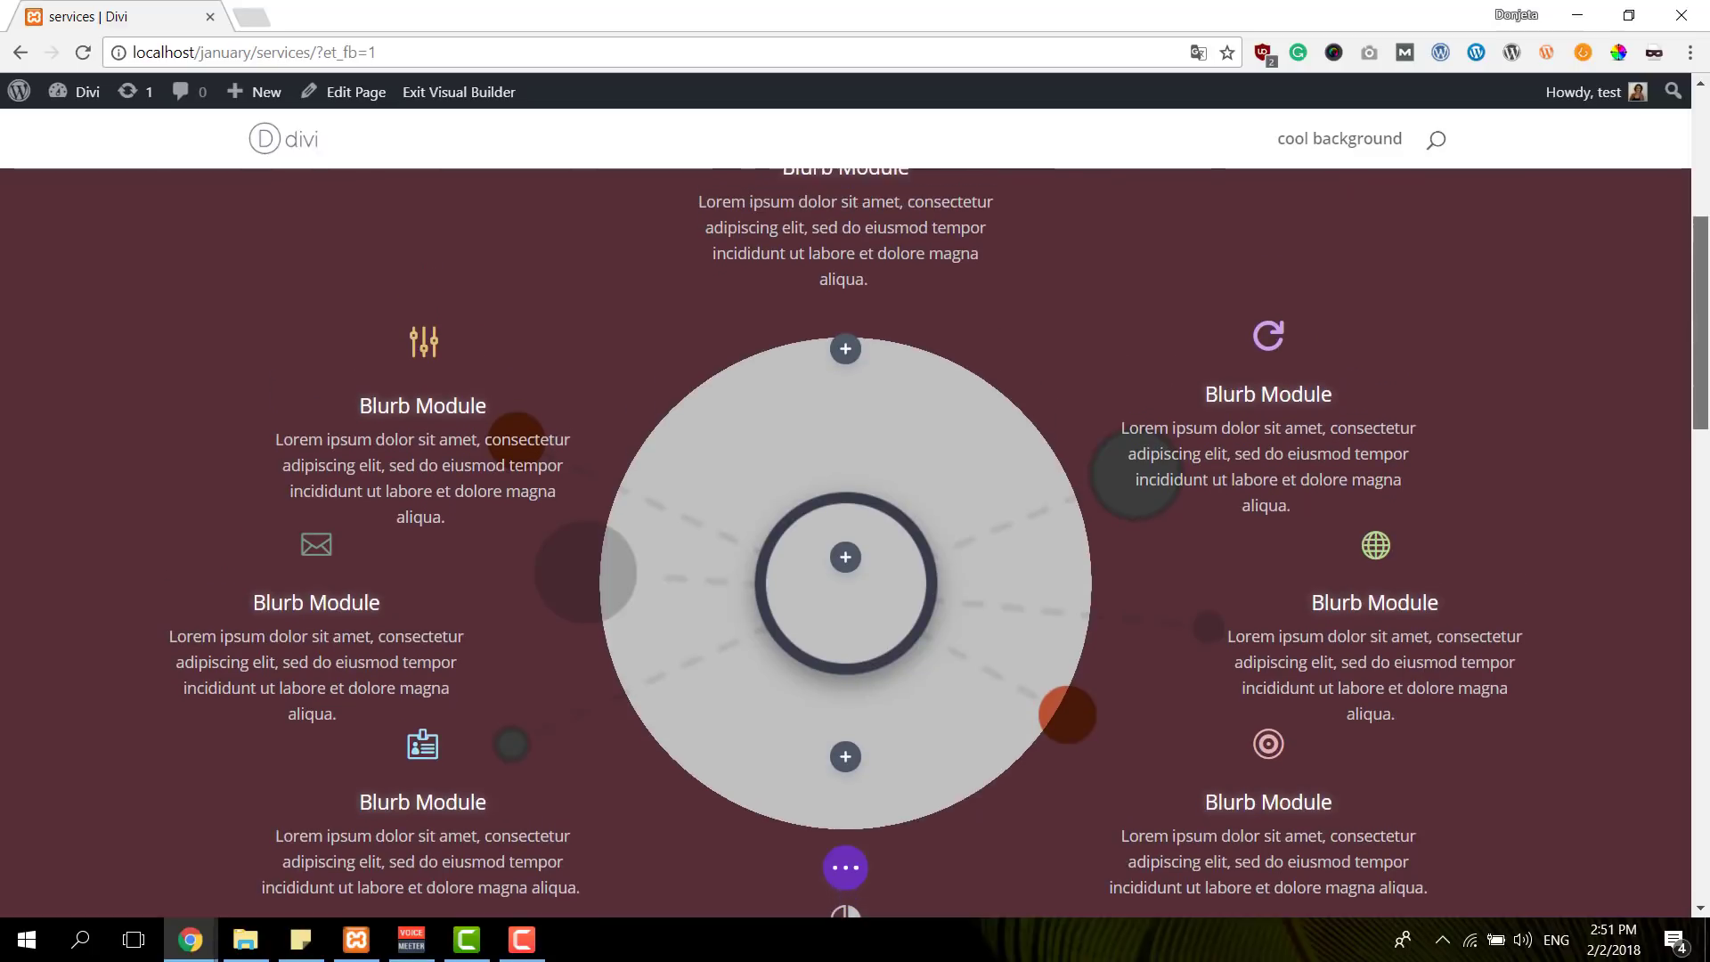
left_click(845, 868)
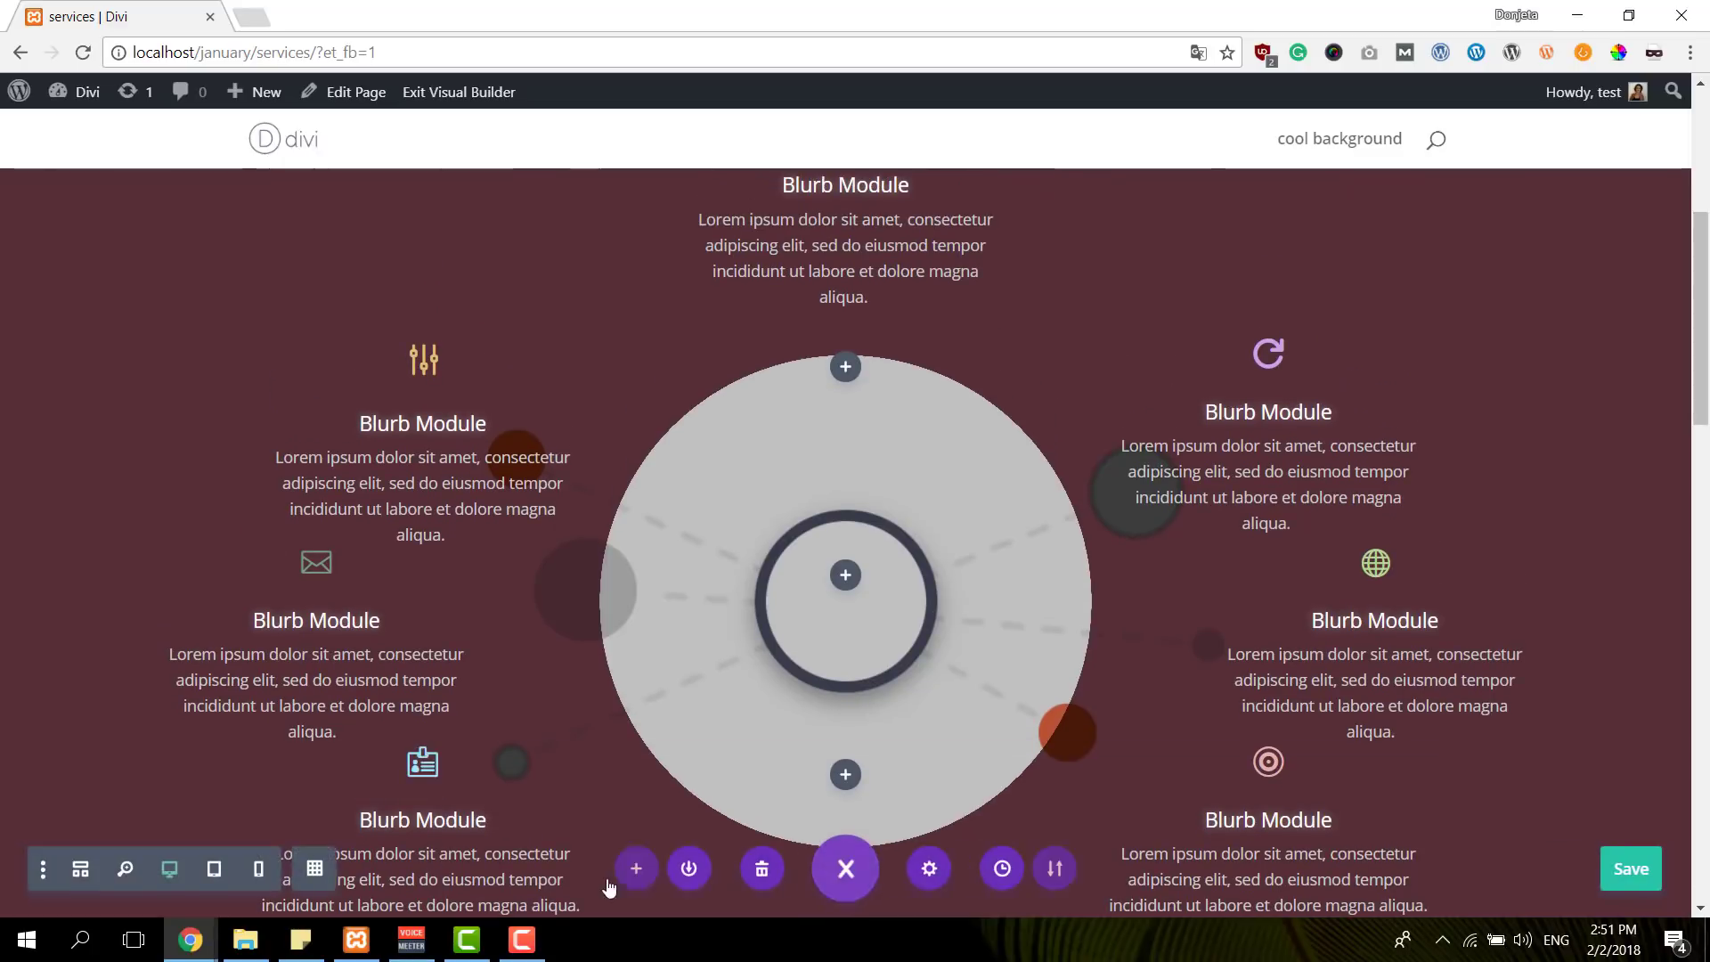
left_click(214, 868)
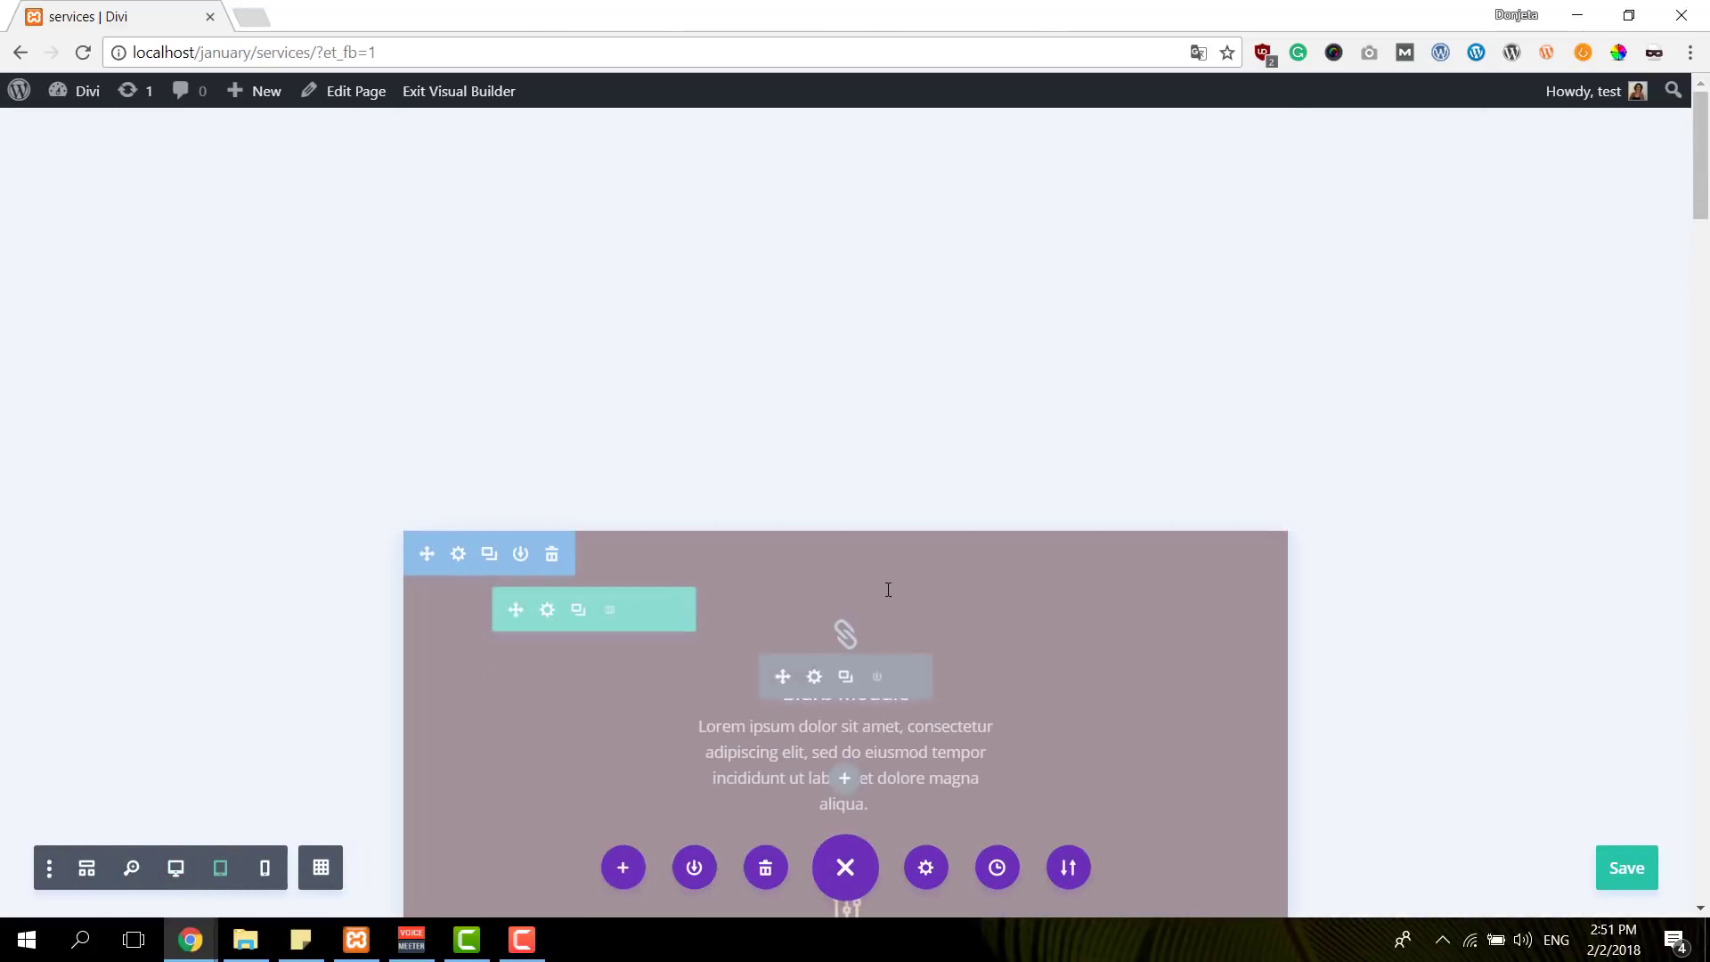
scroll(909, 592, "down", 10)
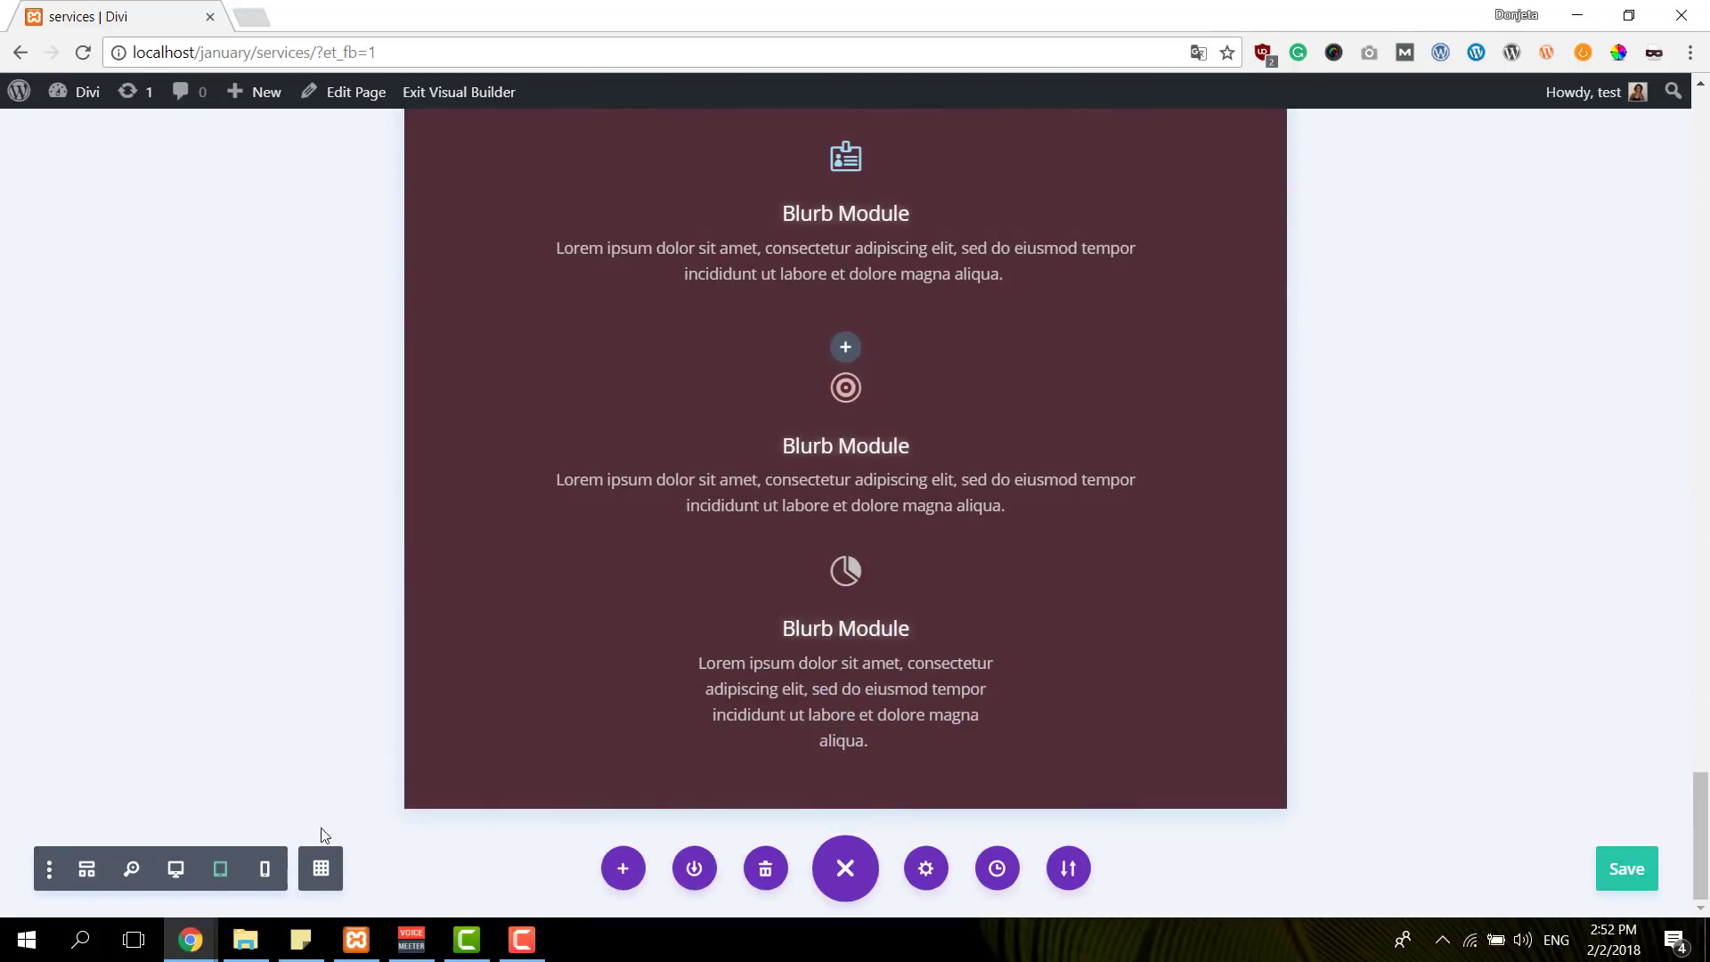
left_click(264, 870)
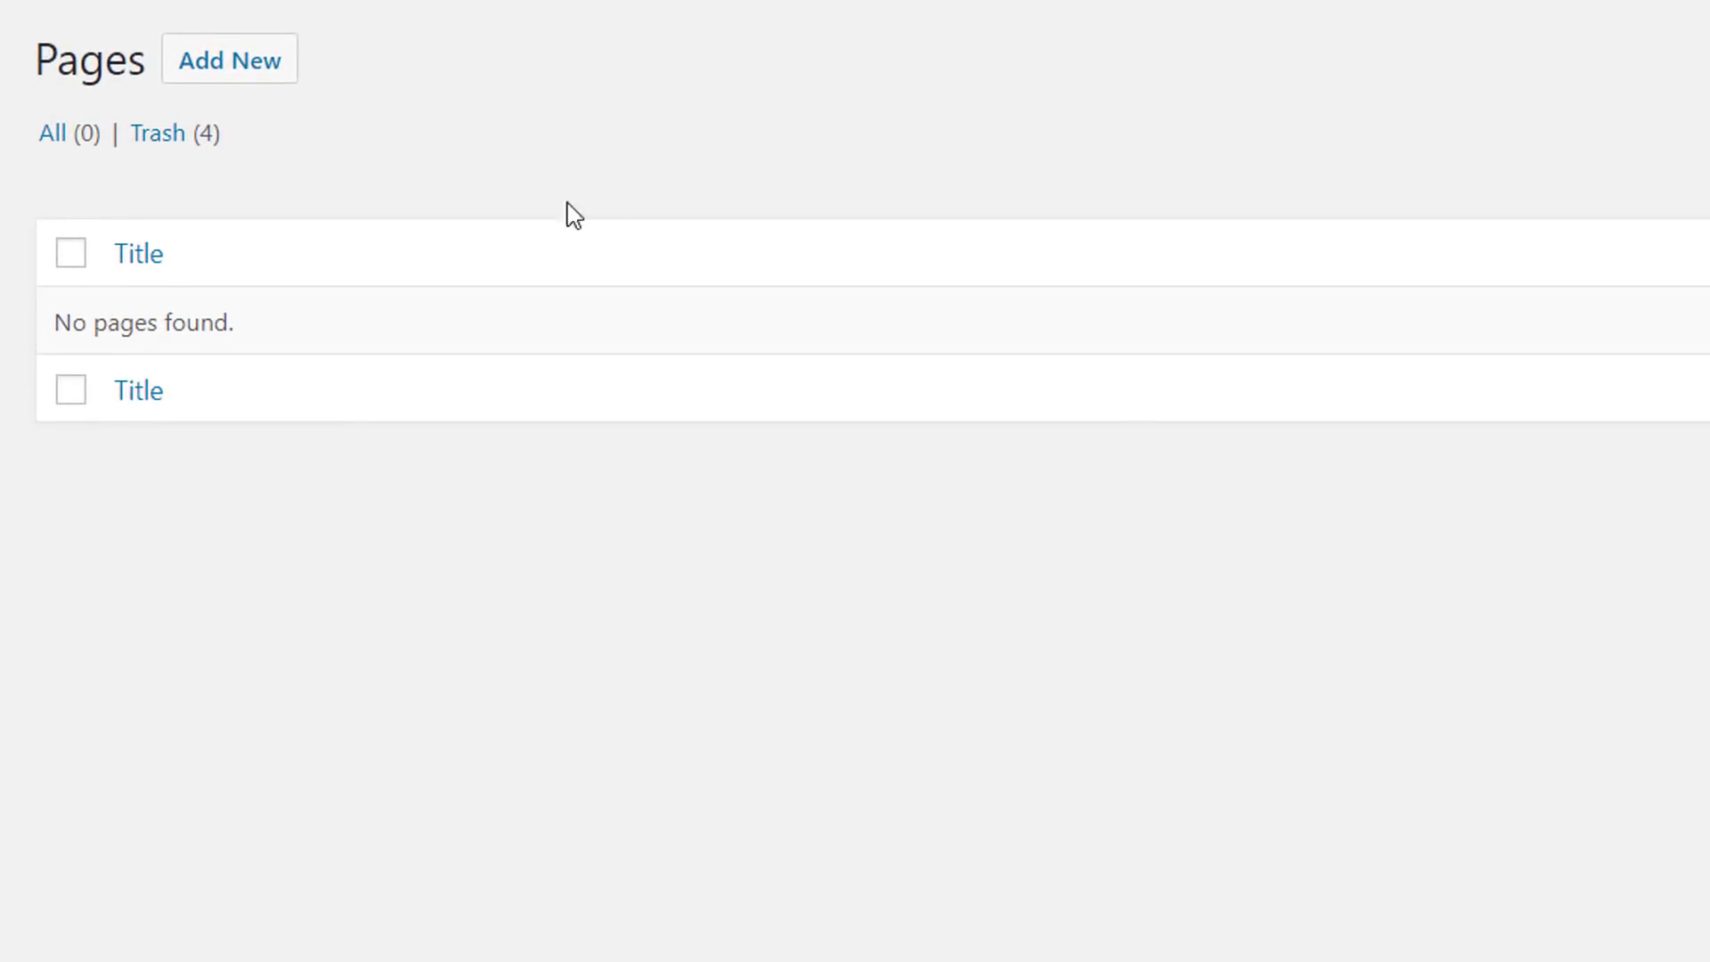
Create a new page titled 'Blurb Infographic' and publish it
left_click(233, 70)
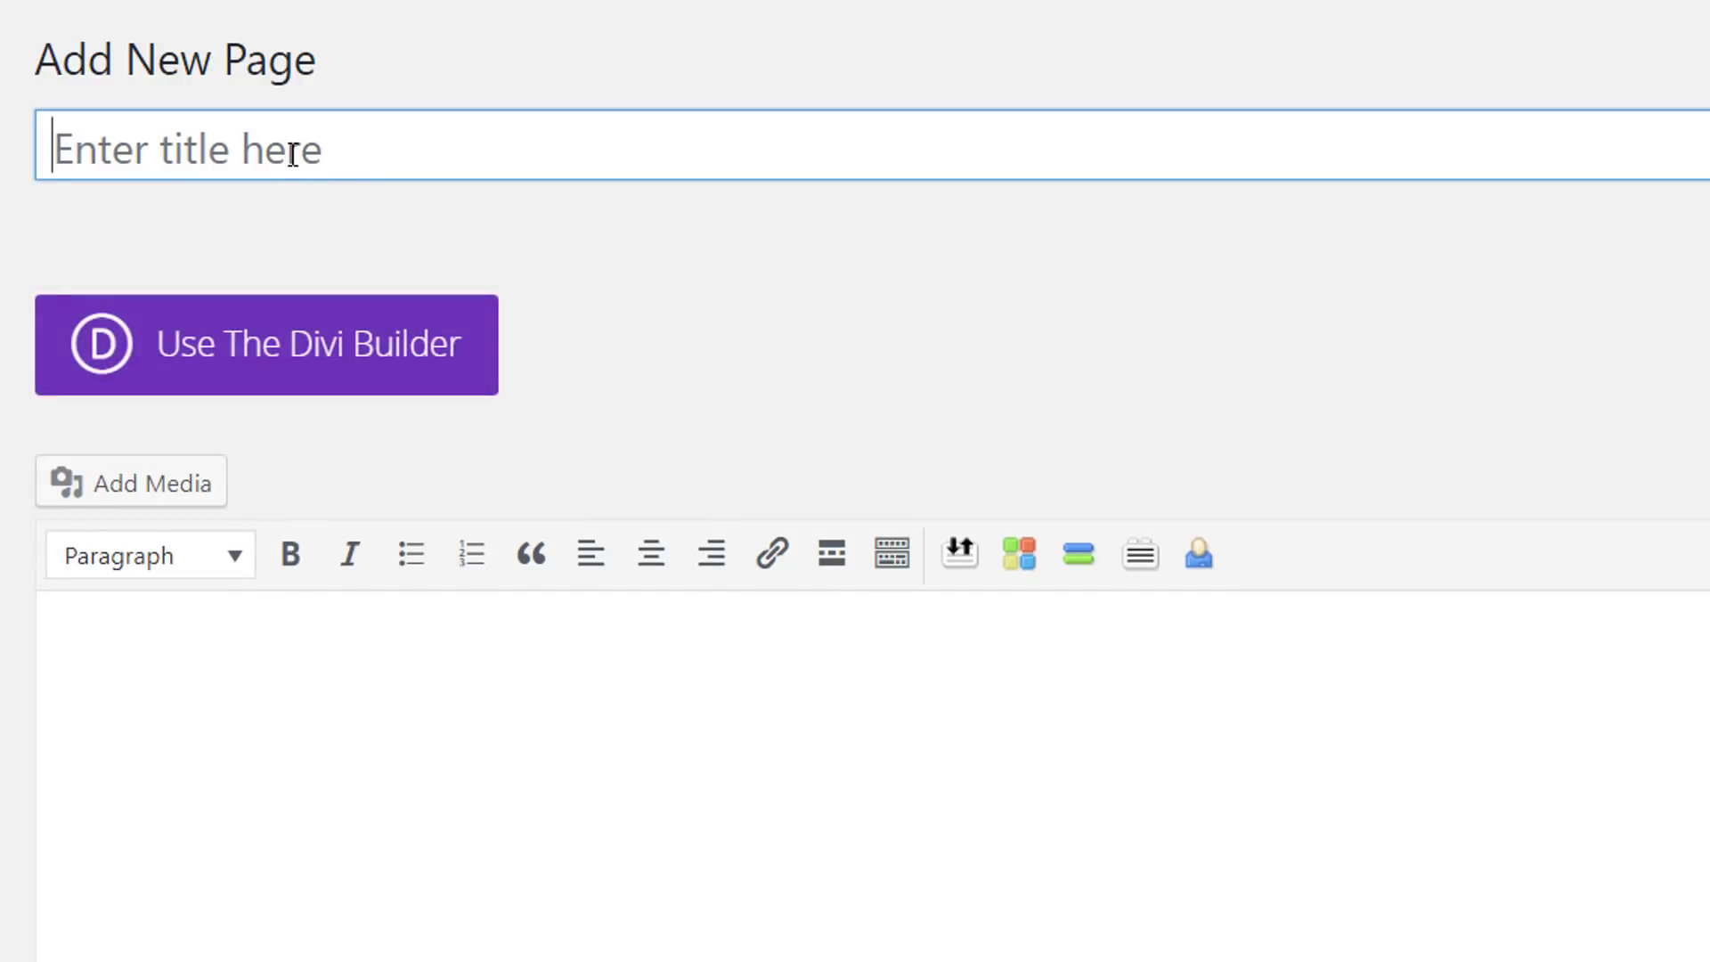
type("Blurb Info")
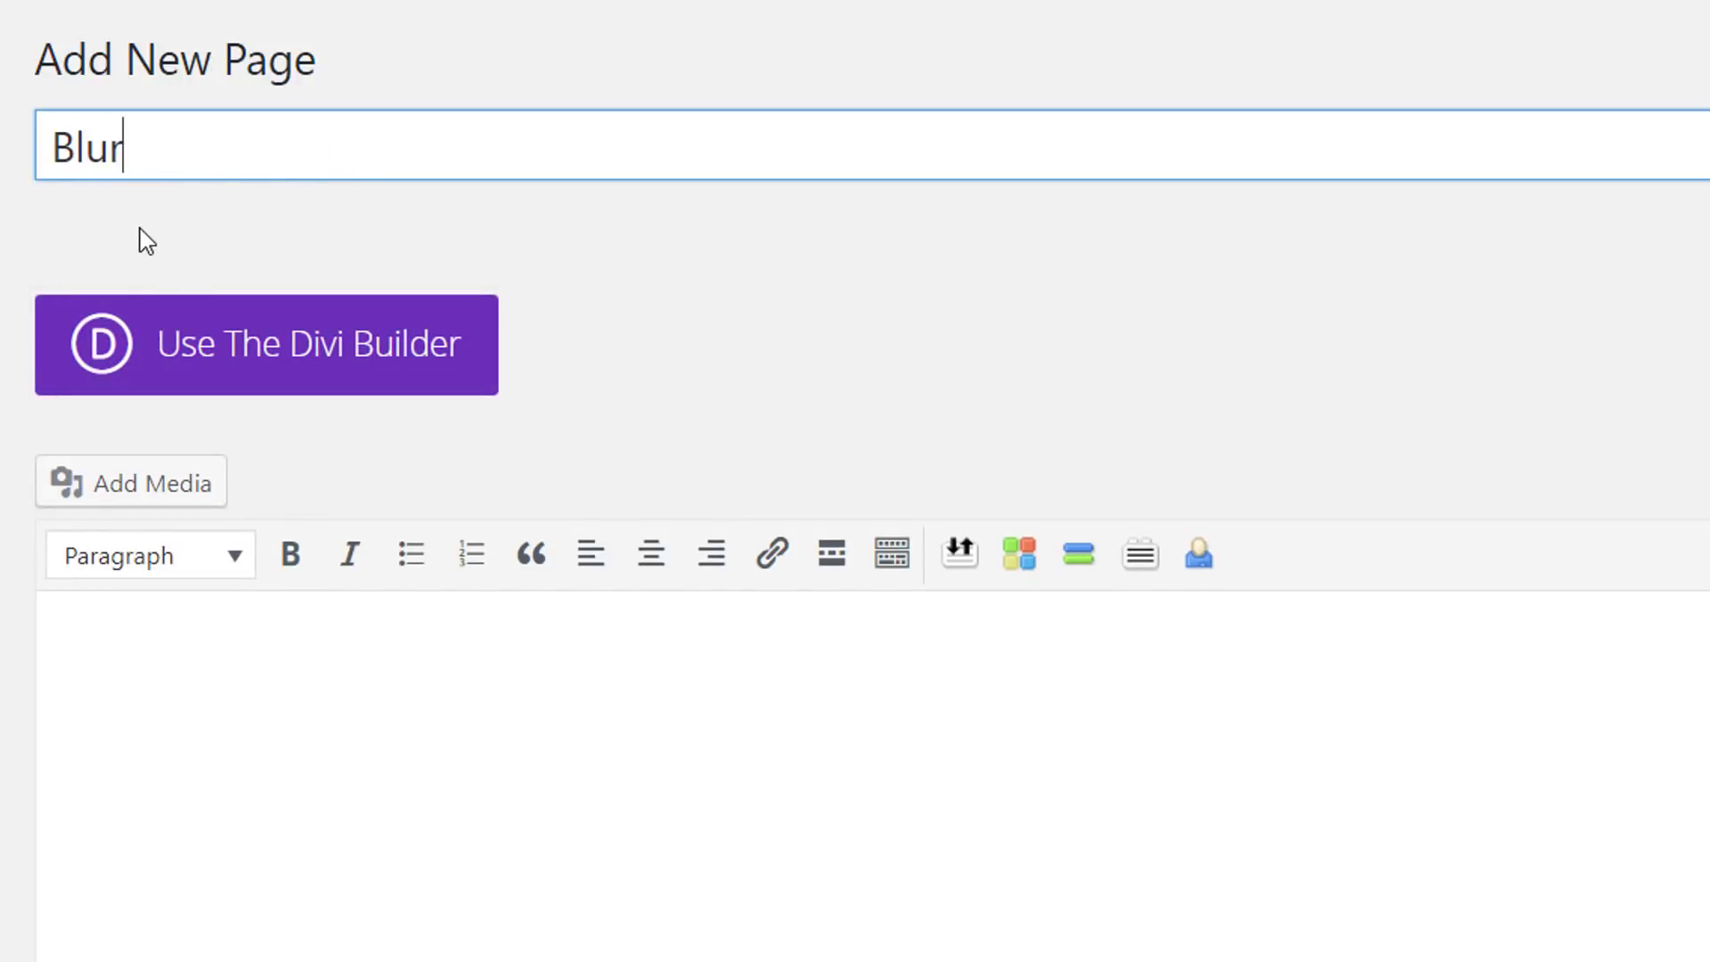
type("graphic")
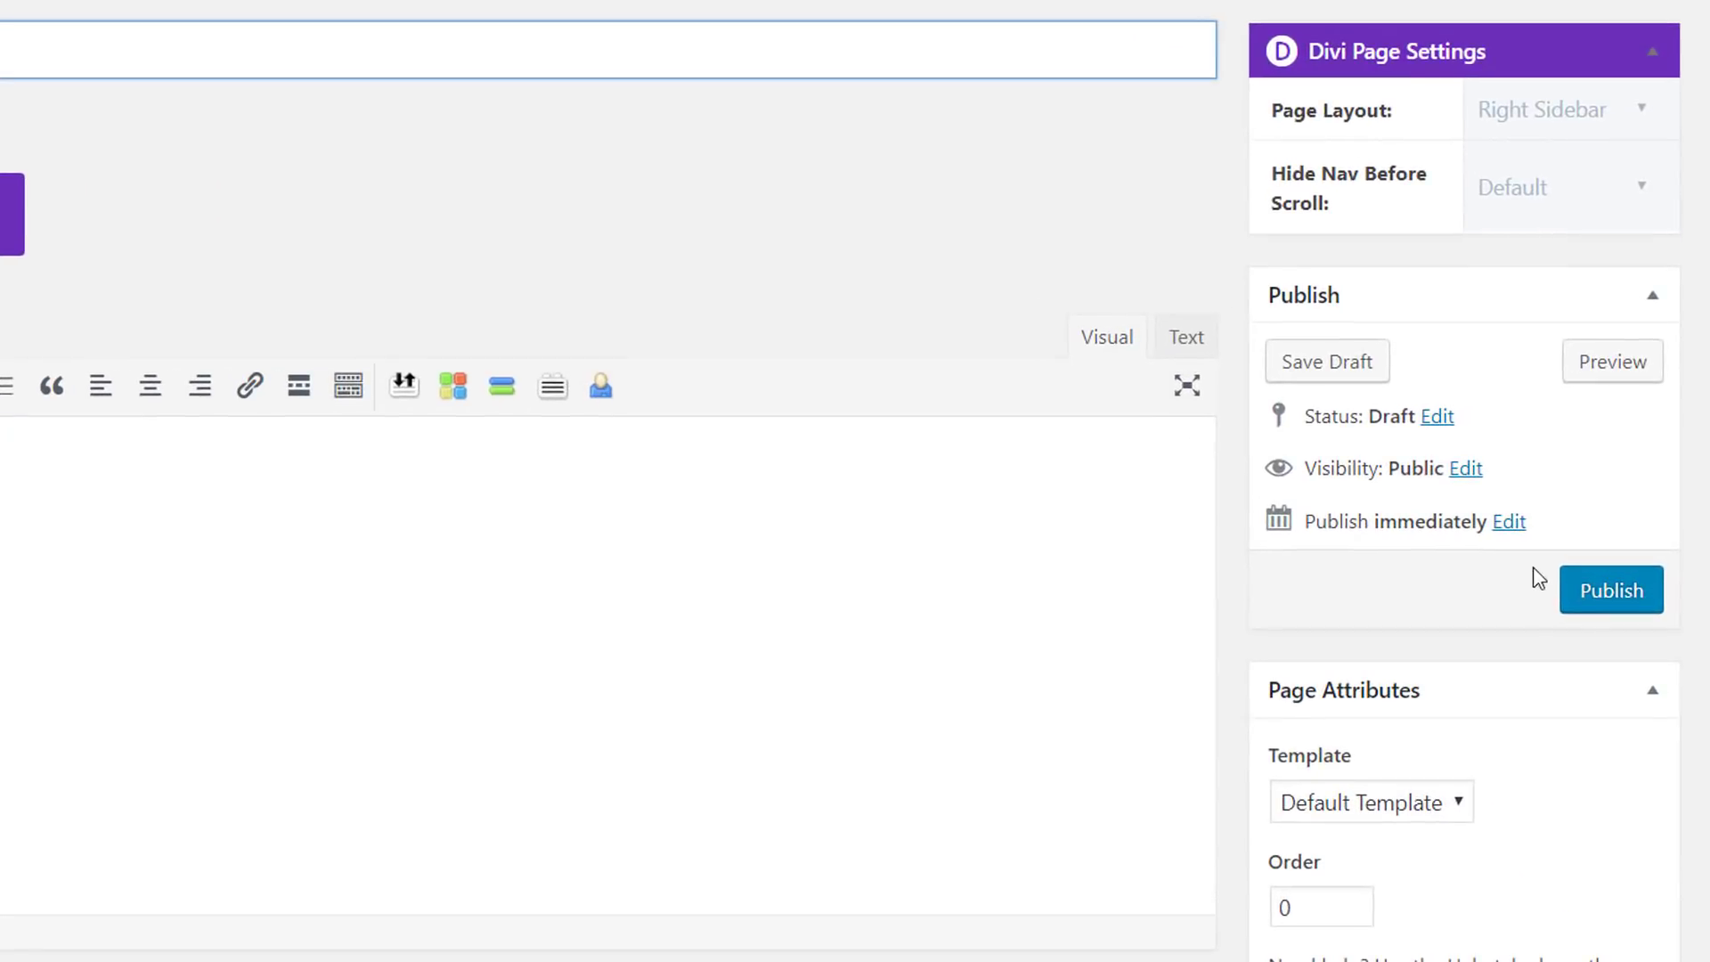
left_click(1595, 595)
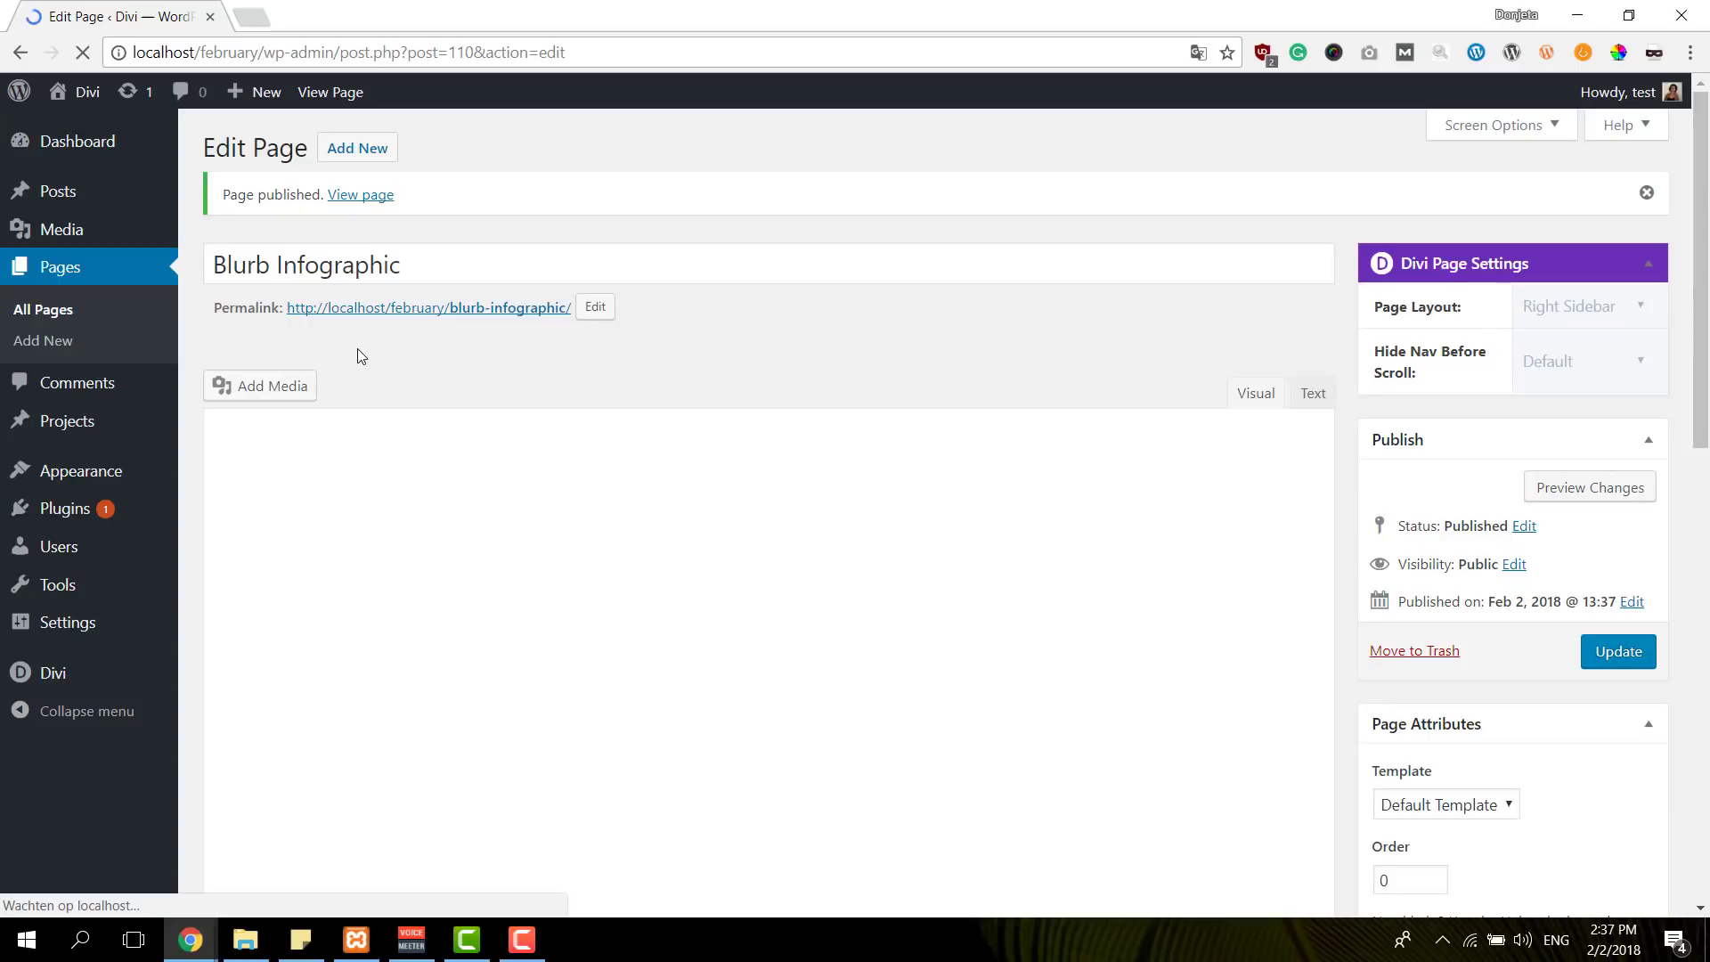
Switch the page to the Divi Builder and choose a gradient for the section background
left_click(379, 376)
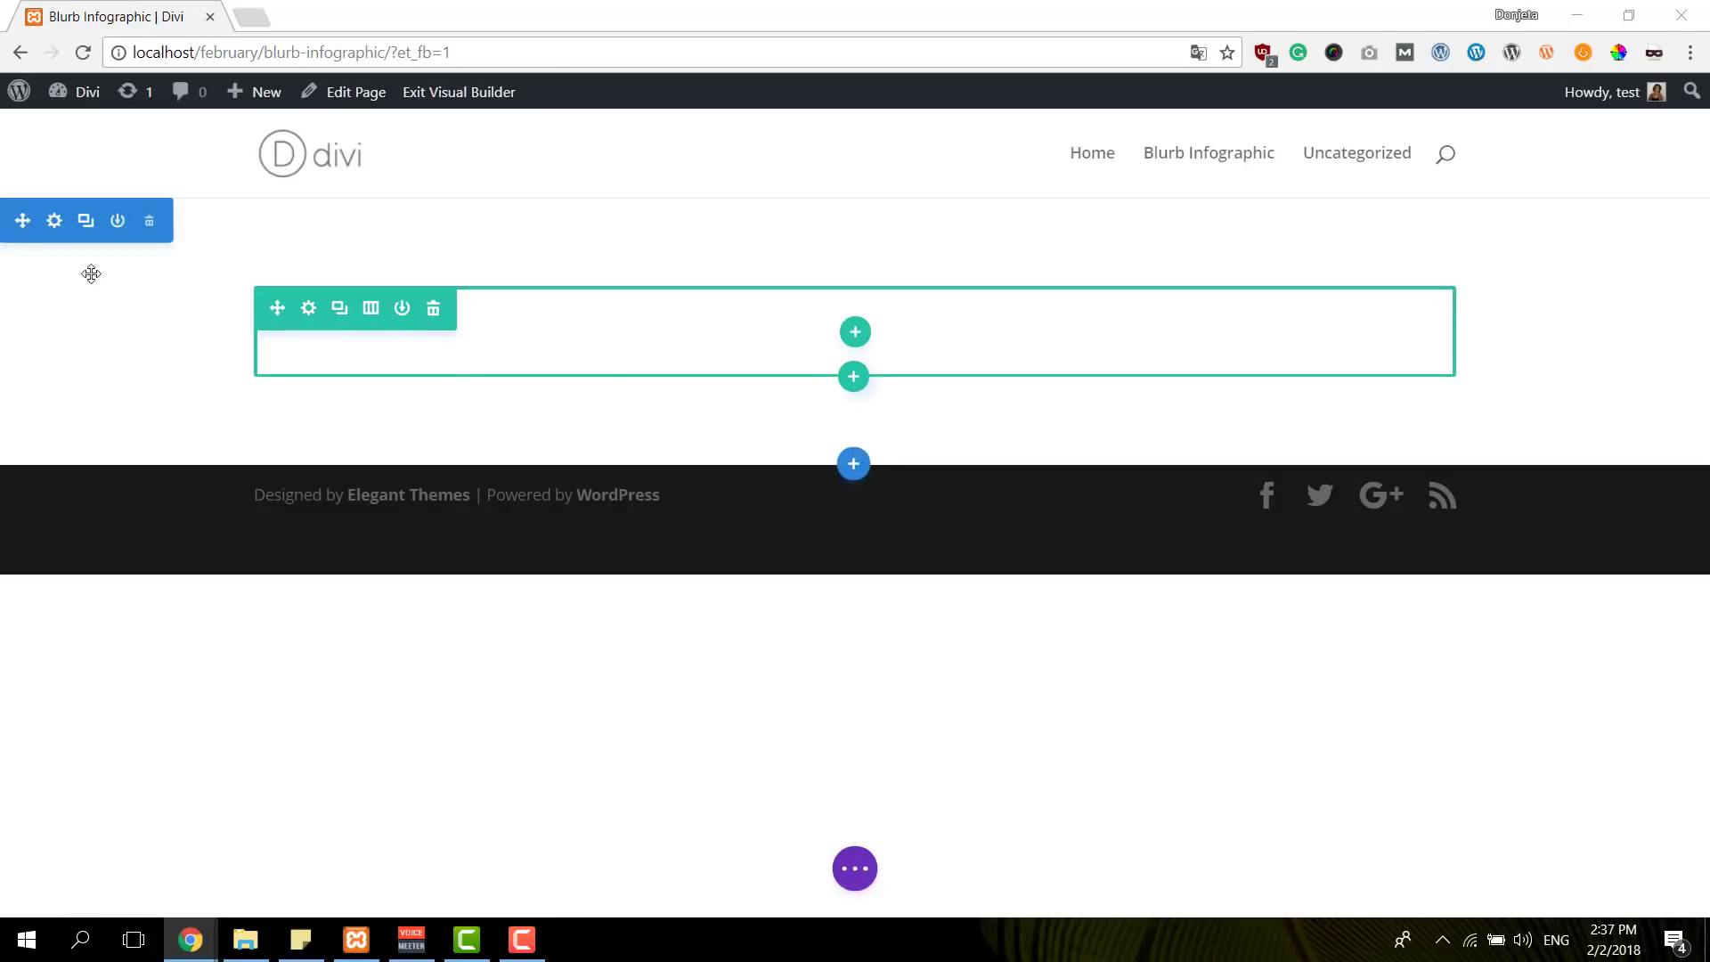
left_click(54, 219)
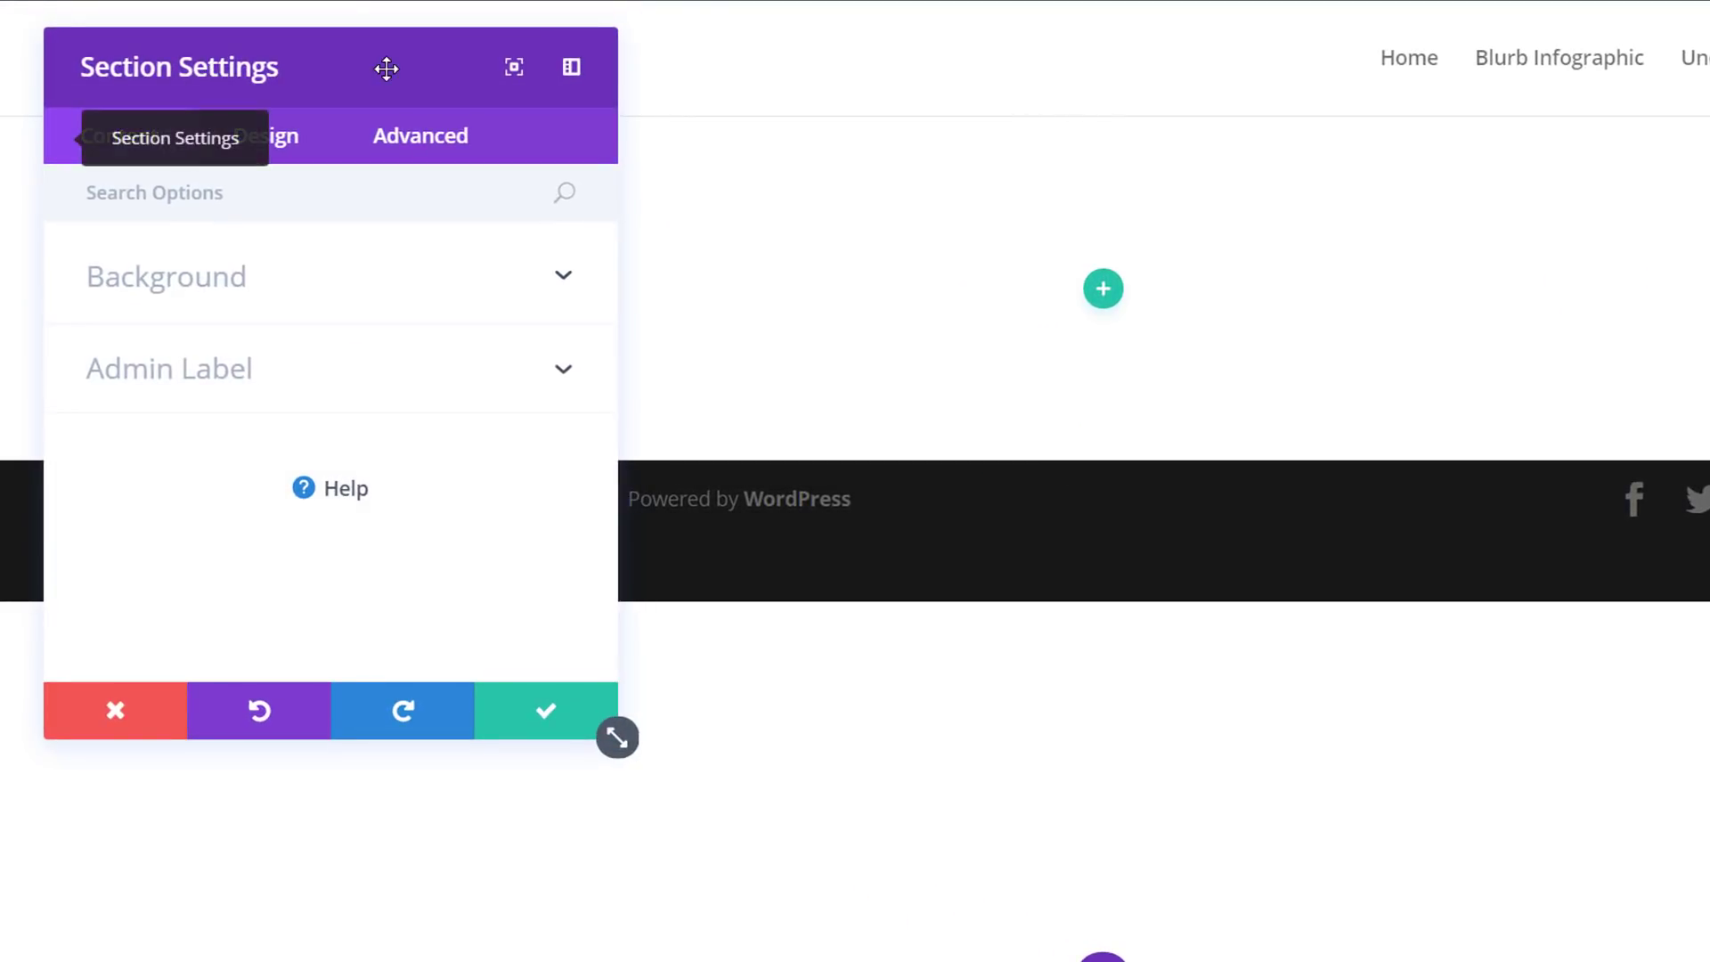
left_click_drag(385, 65, 1482, 107)
left_click(1147, 355)
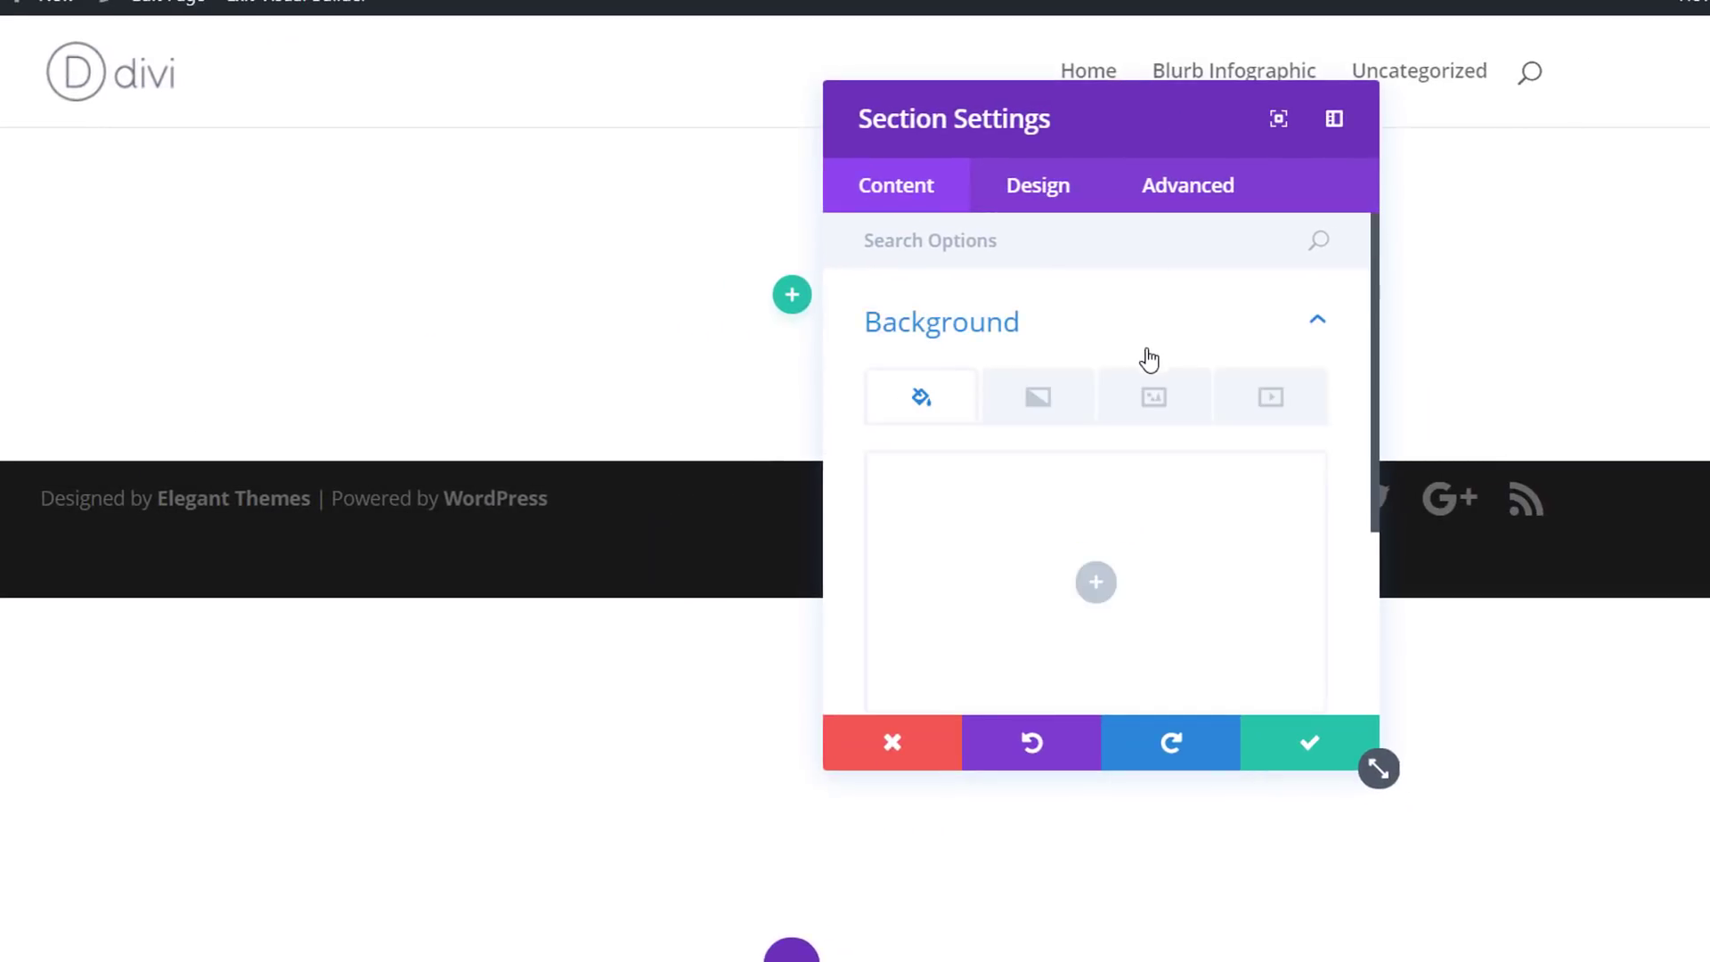
left_click(1024, 401)
scroll(1018, 393, "down", 3)
scroll(985, 321, "up", 3)
Add a gradient running from rgba(45,45,45,0.2) grey to rgba(45,0,11,0.81) maroon
left_click(1095, 582)
scroll(1068, 477, "down", 3)
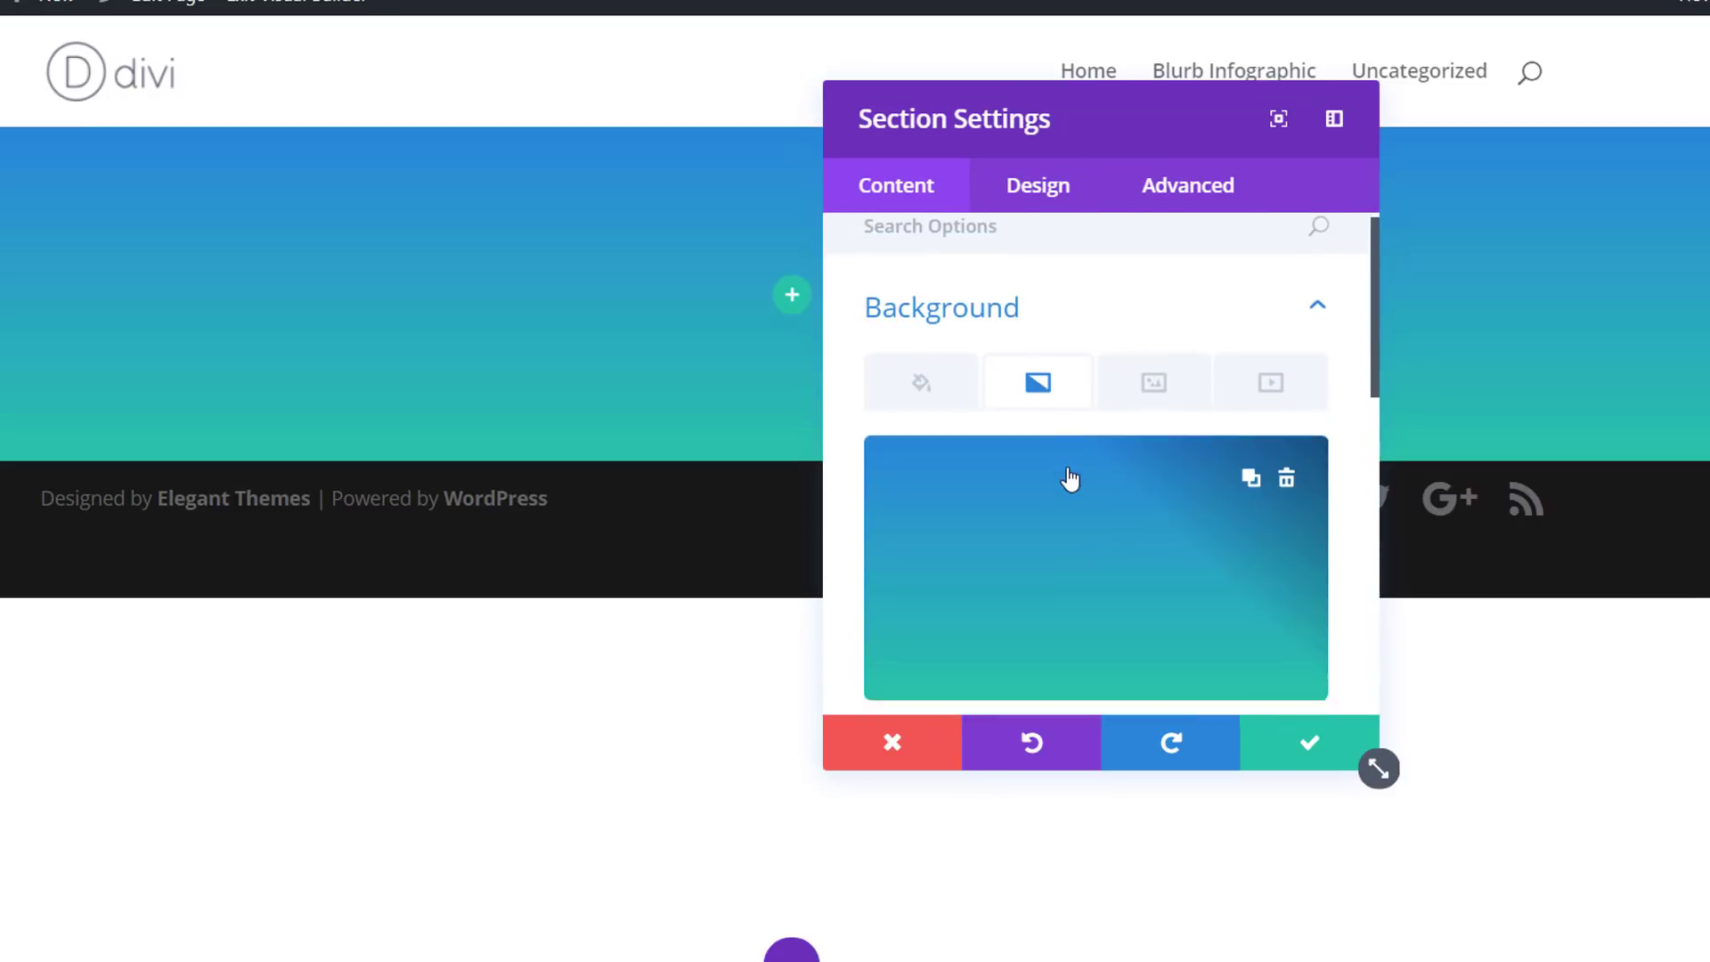
scroll(1017, 424, "up", 3)
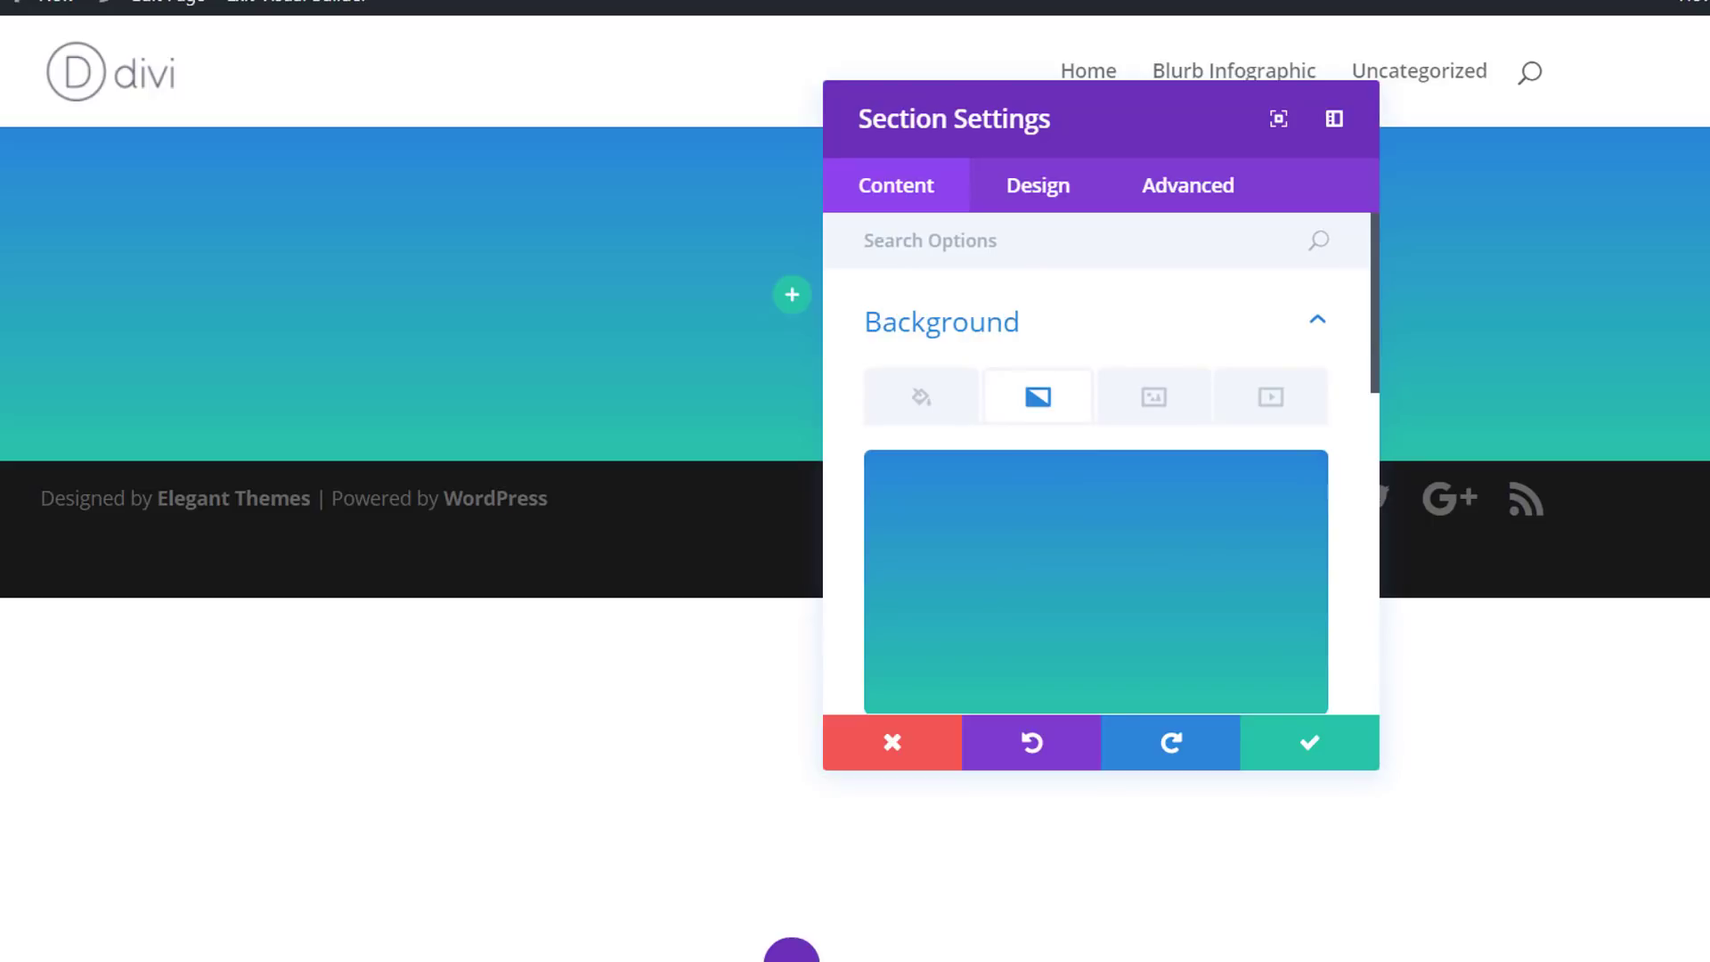
scroll(1072, 573, "down", 3)
left_click(954, 623)
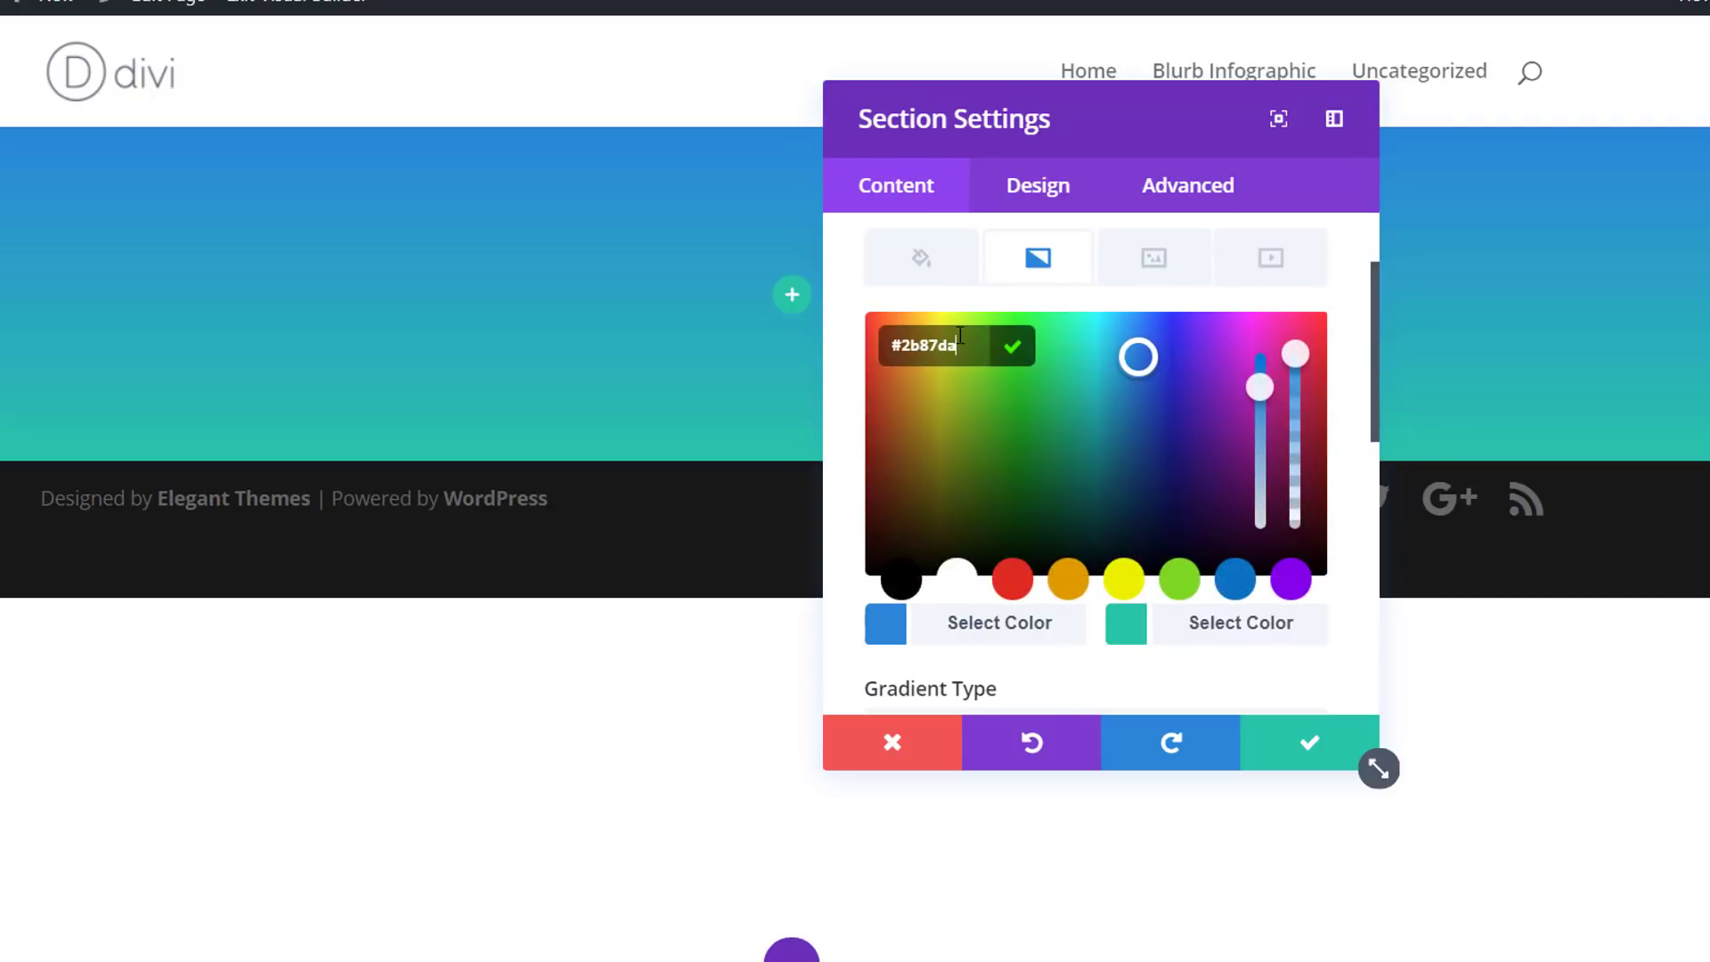
type("rgba(45,45,45,0.2)")
left_click(1191, 628)
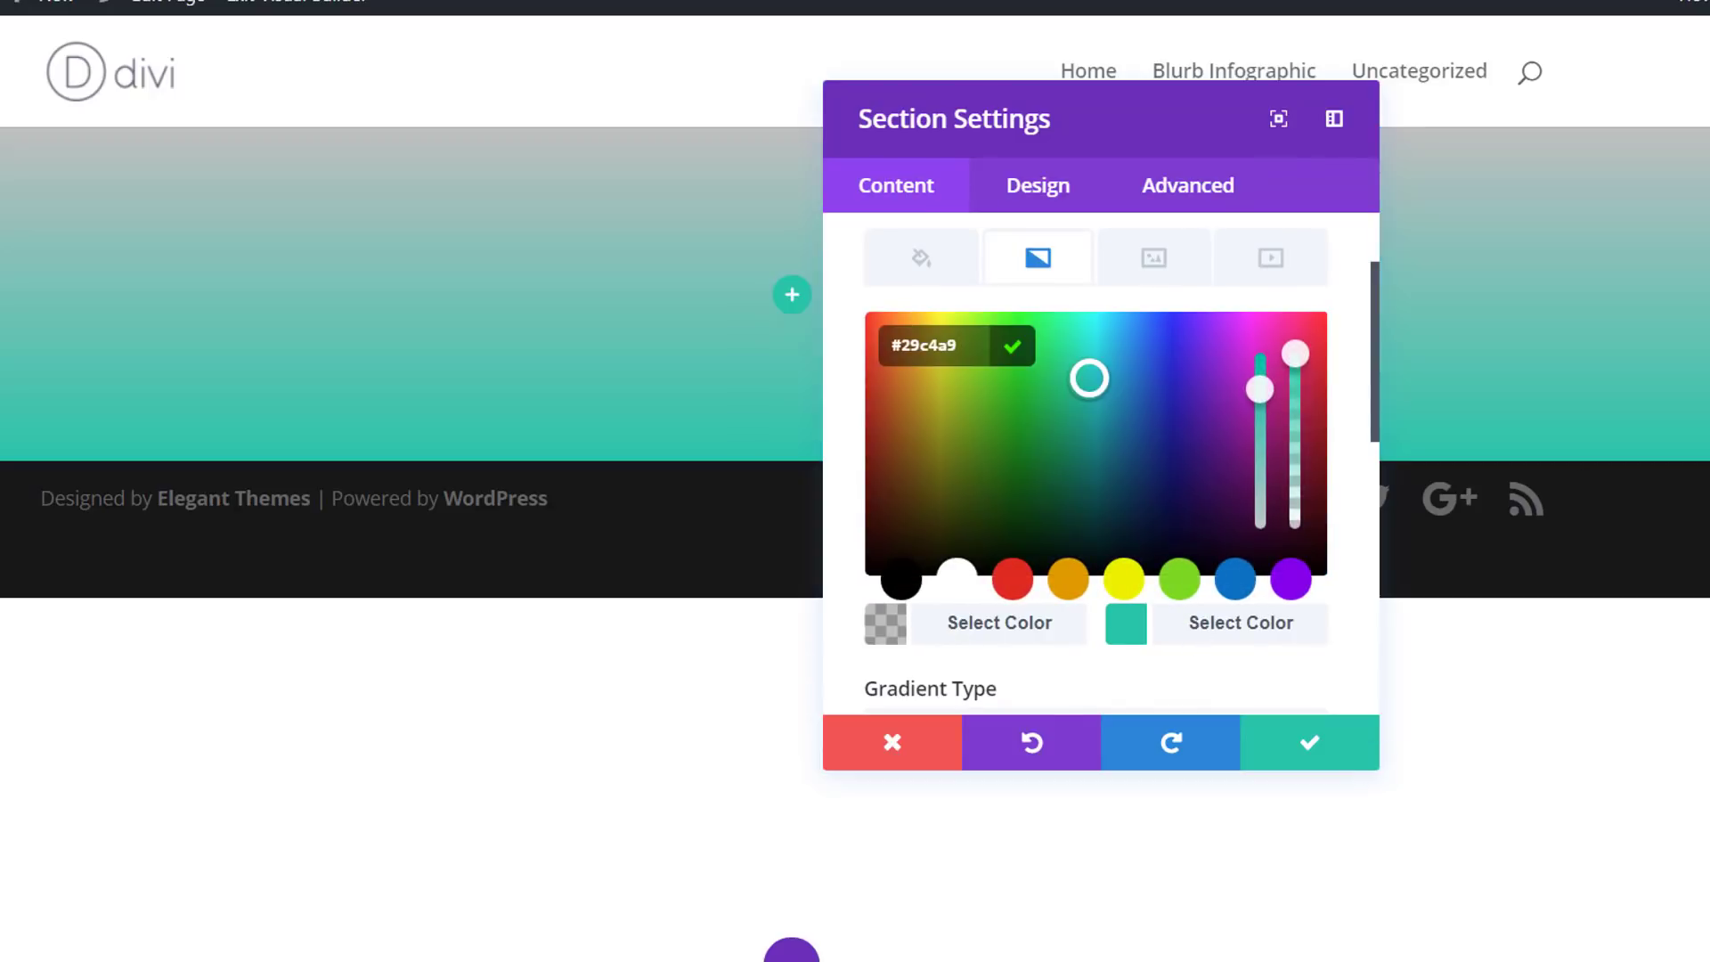
type("rgba(45,0,11,0.81)")
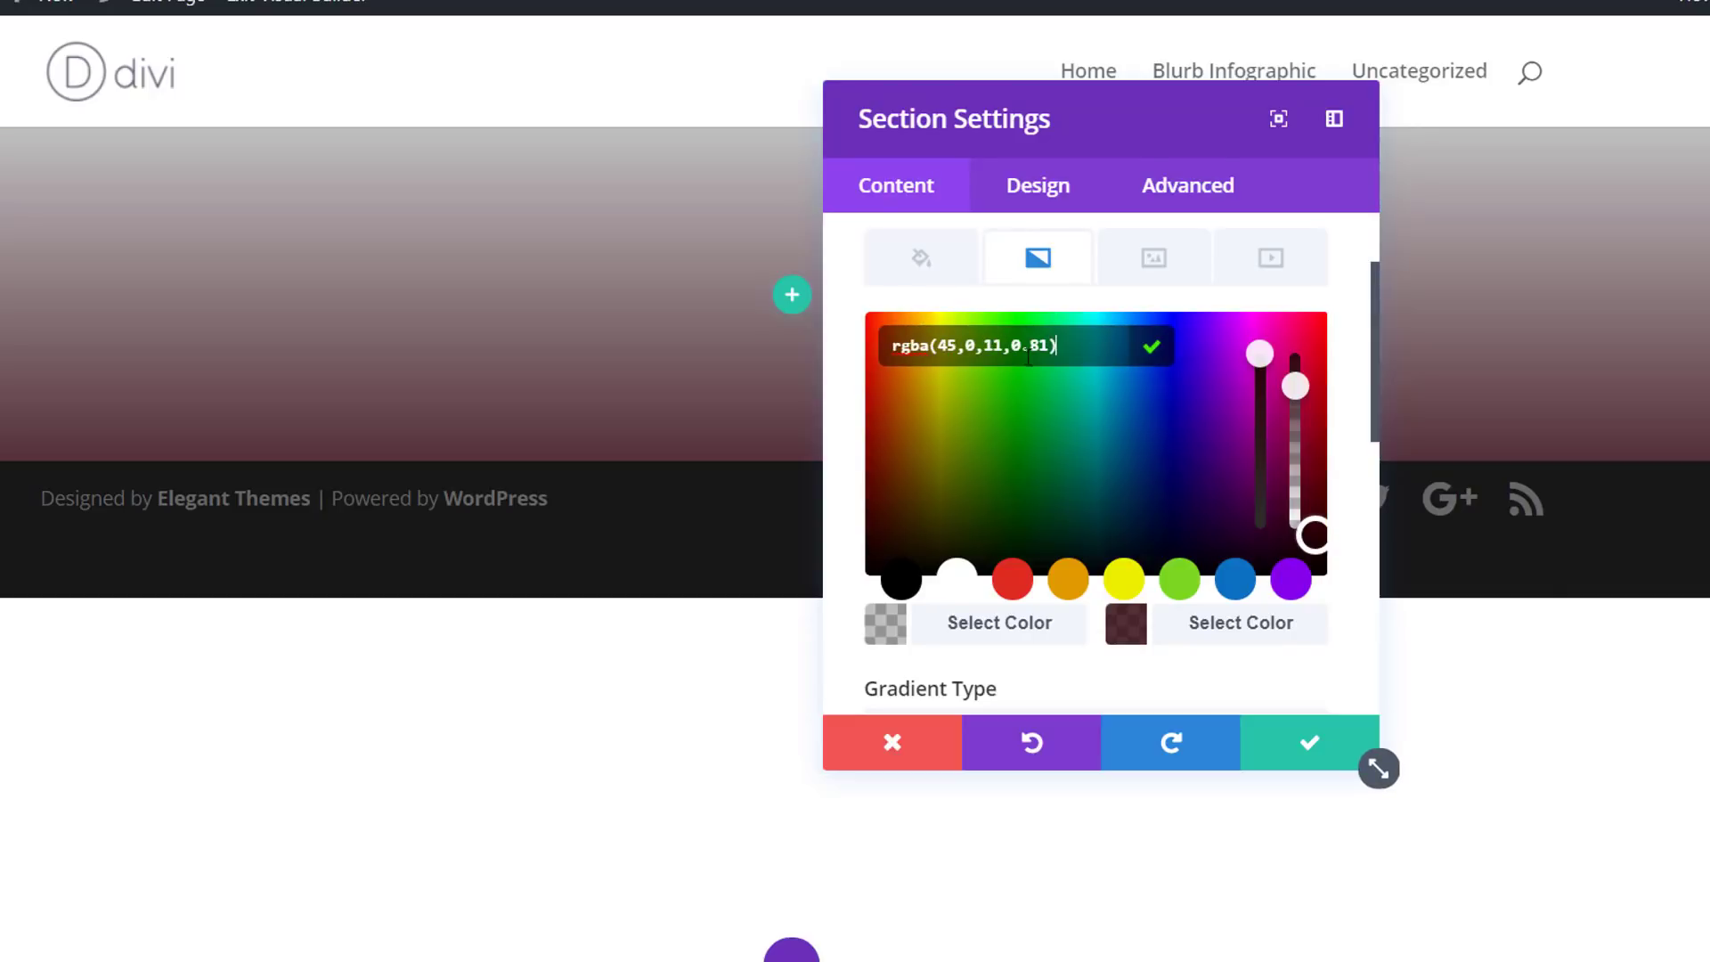
scroll(1179, 410, "down", 4)
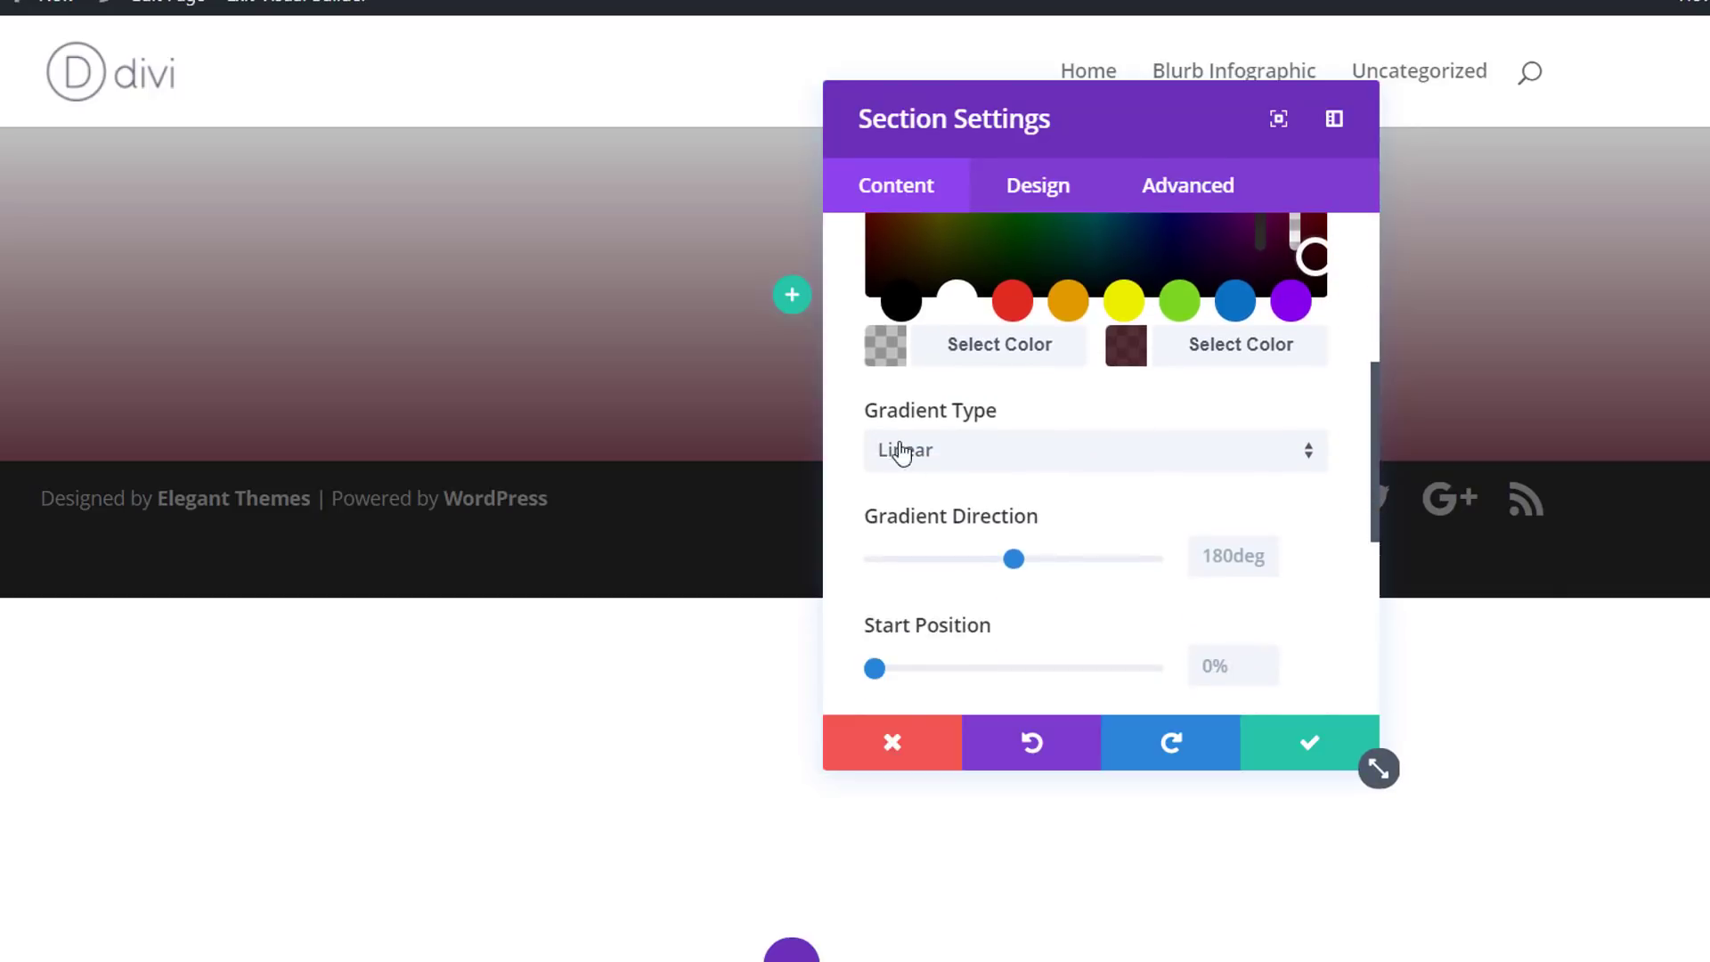
Make the gradient radial with start and end positions both at 24%
left_click(1042, 470)
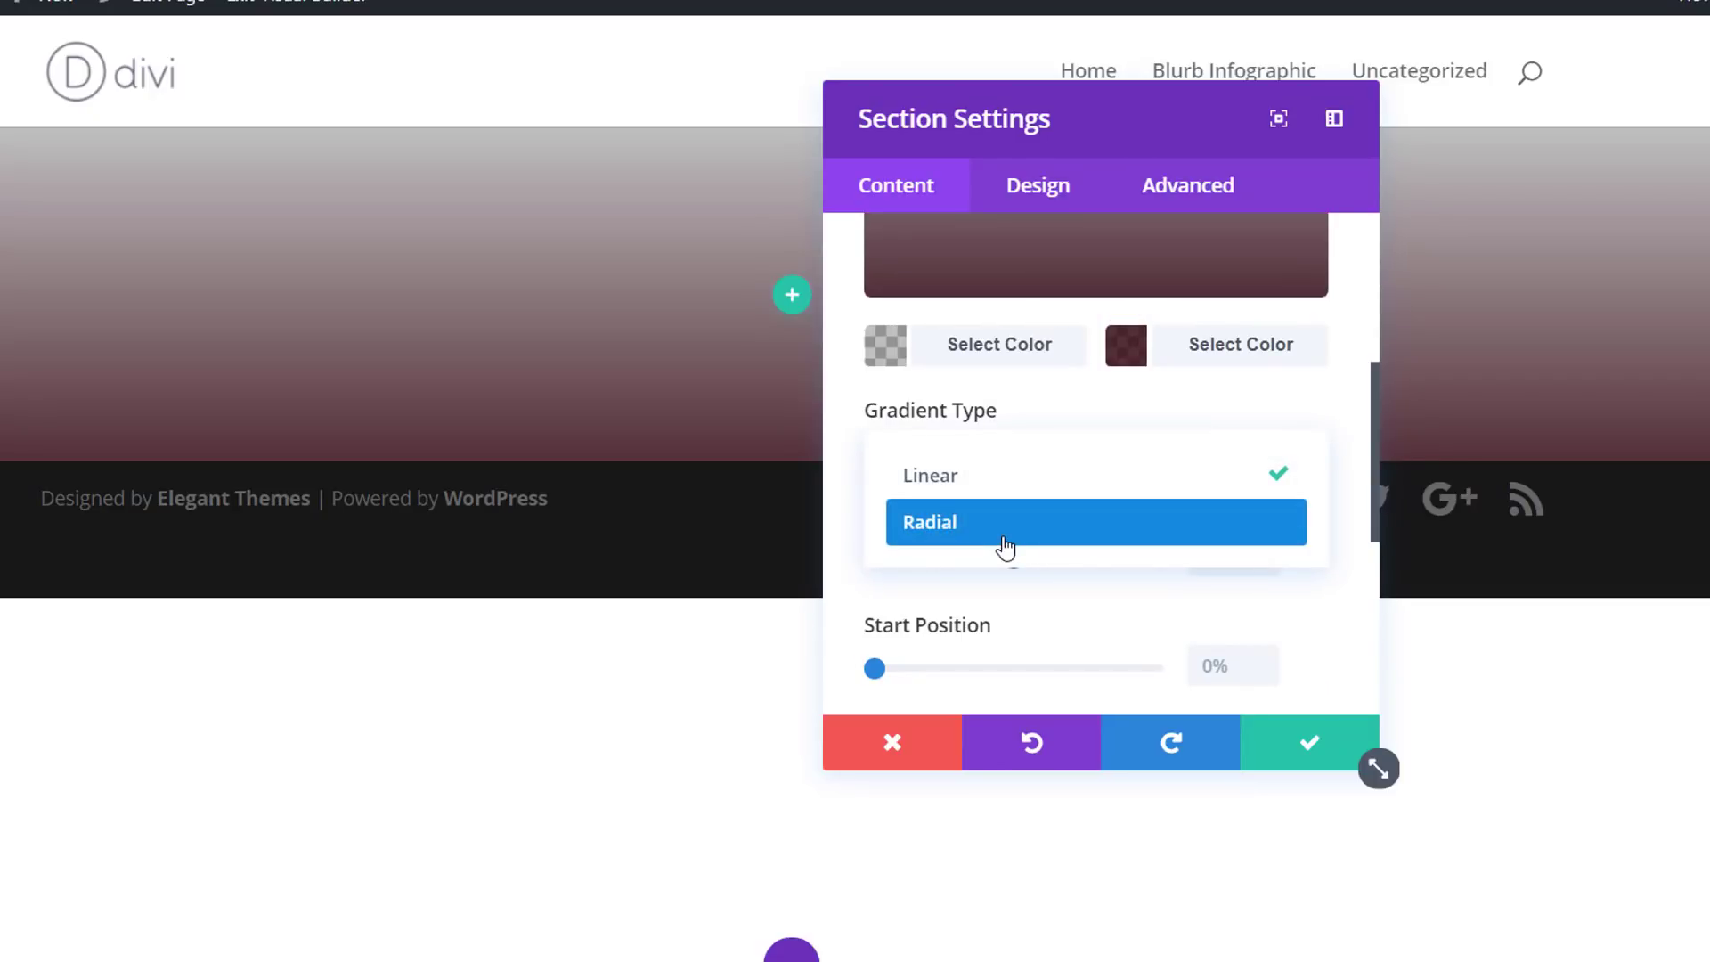
left_click(1006, 545)
scroll(1113, 570, "down", 2)
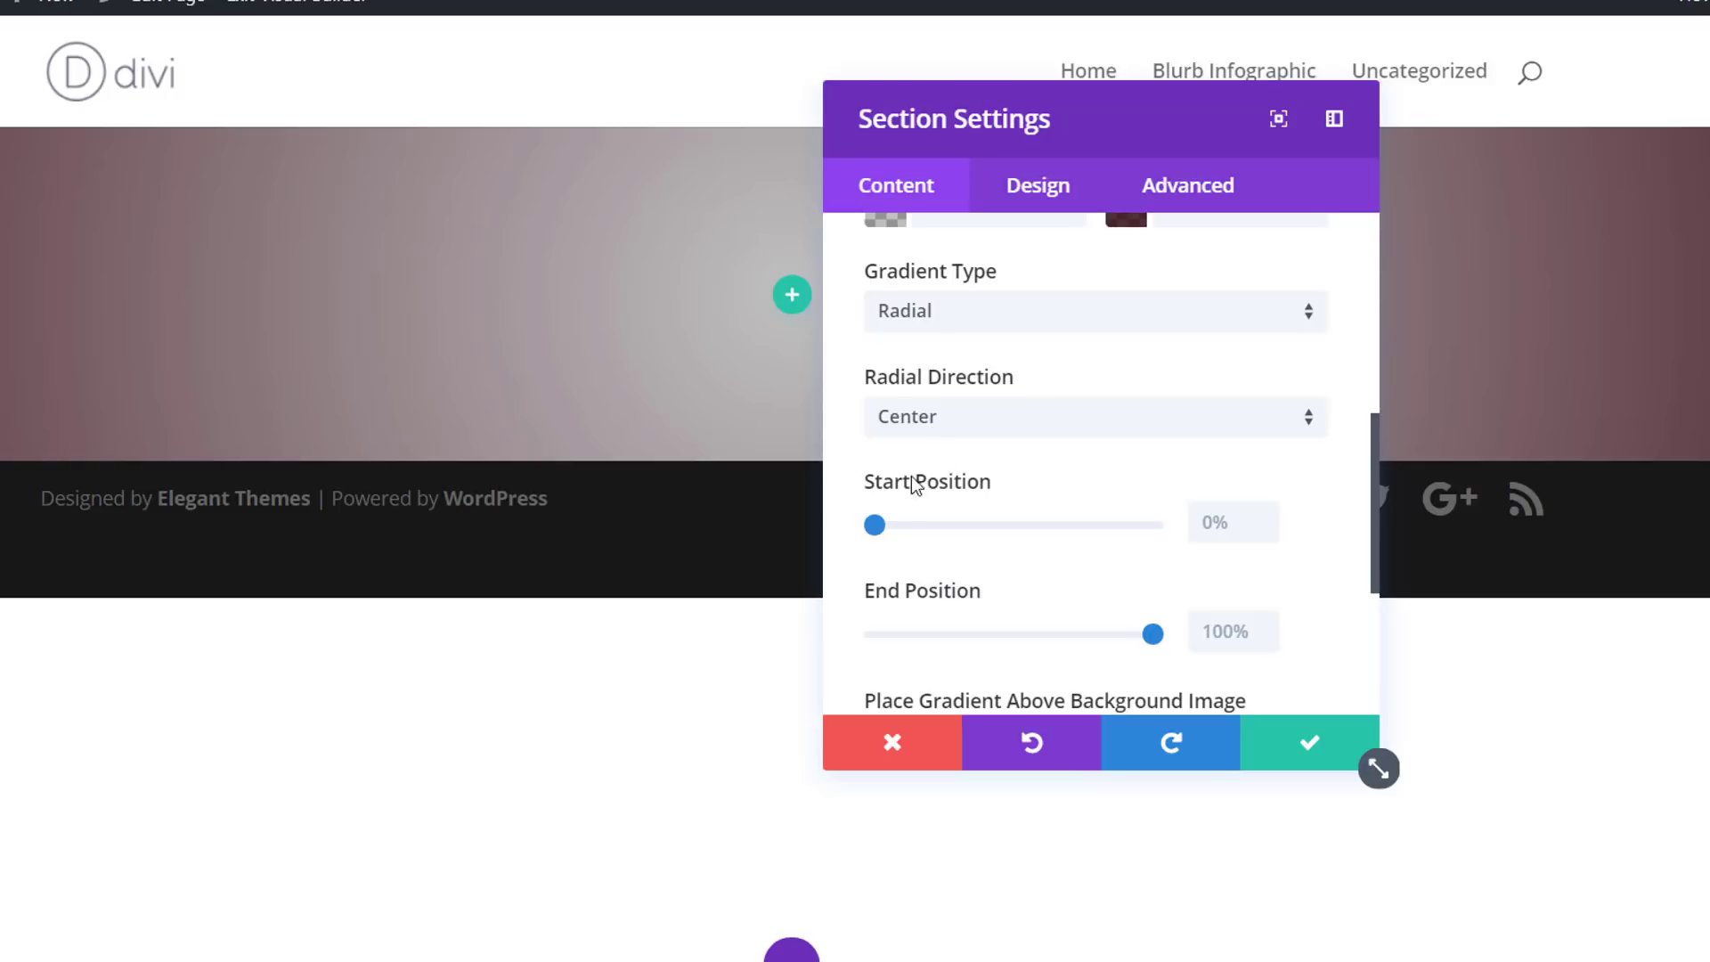
left_click_drag(875, 529, 953, 540)
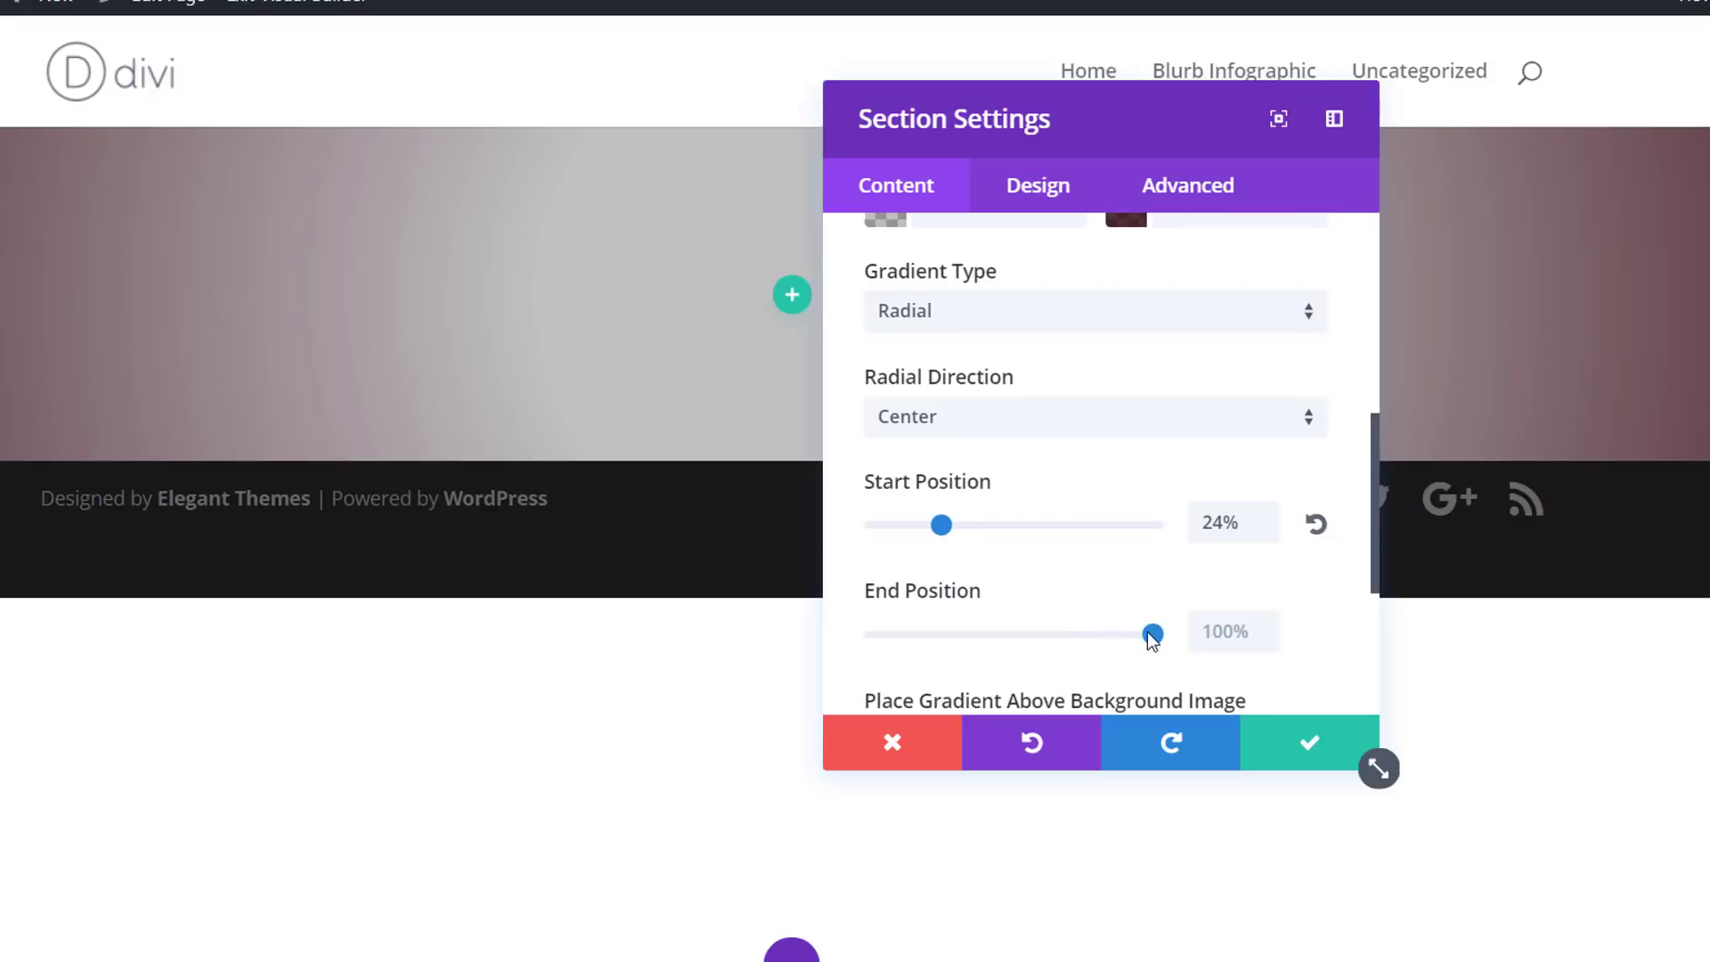
left_click_drag(1152, 639, 947, 649)
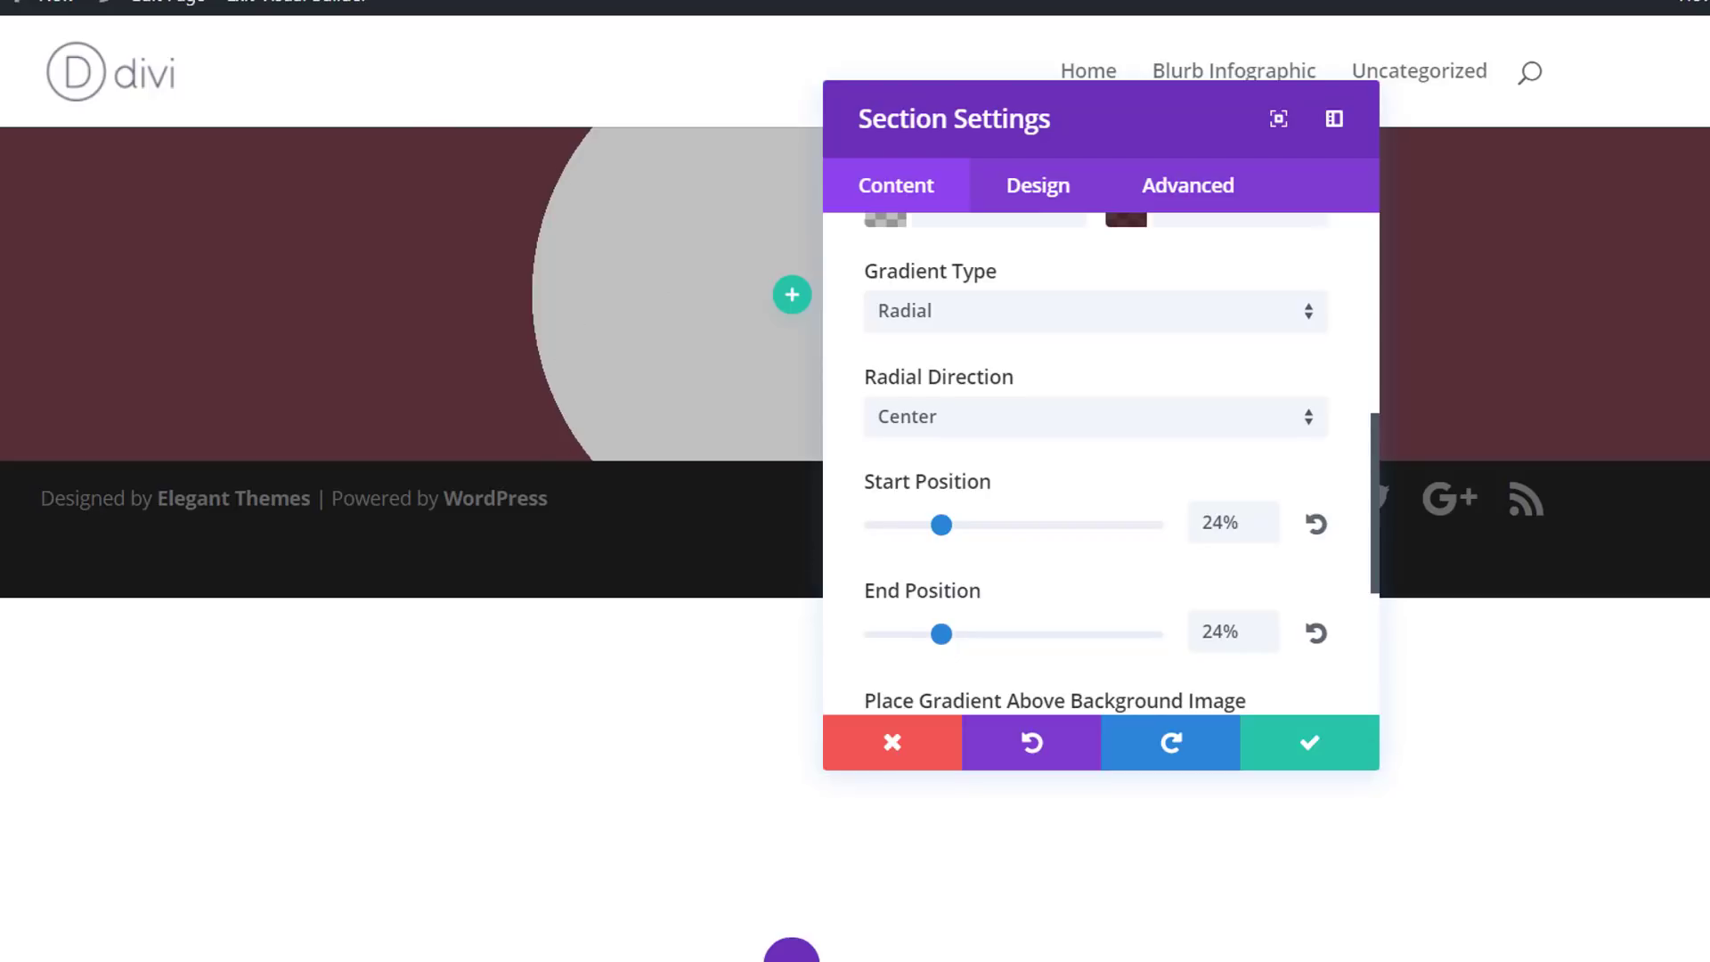
scroll(1038, 370, "down", 1)
scroll(1083, 382, "up", 10)
Set the circle illustration from the media library as the section's background image
left_click(1126, 418)
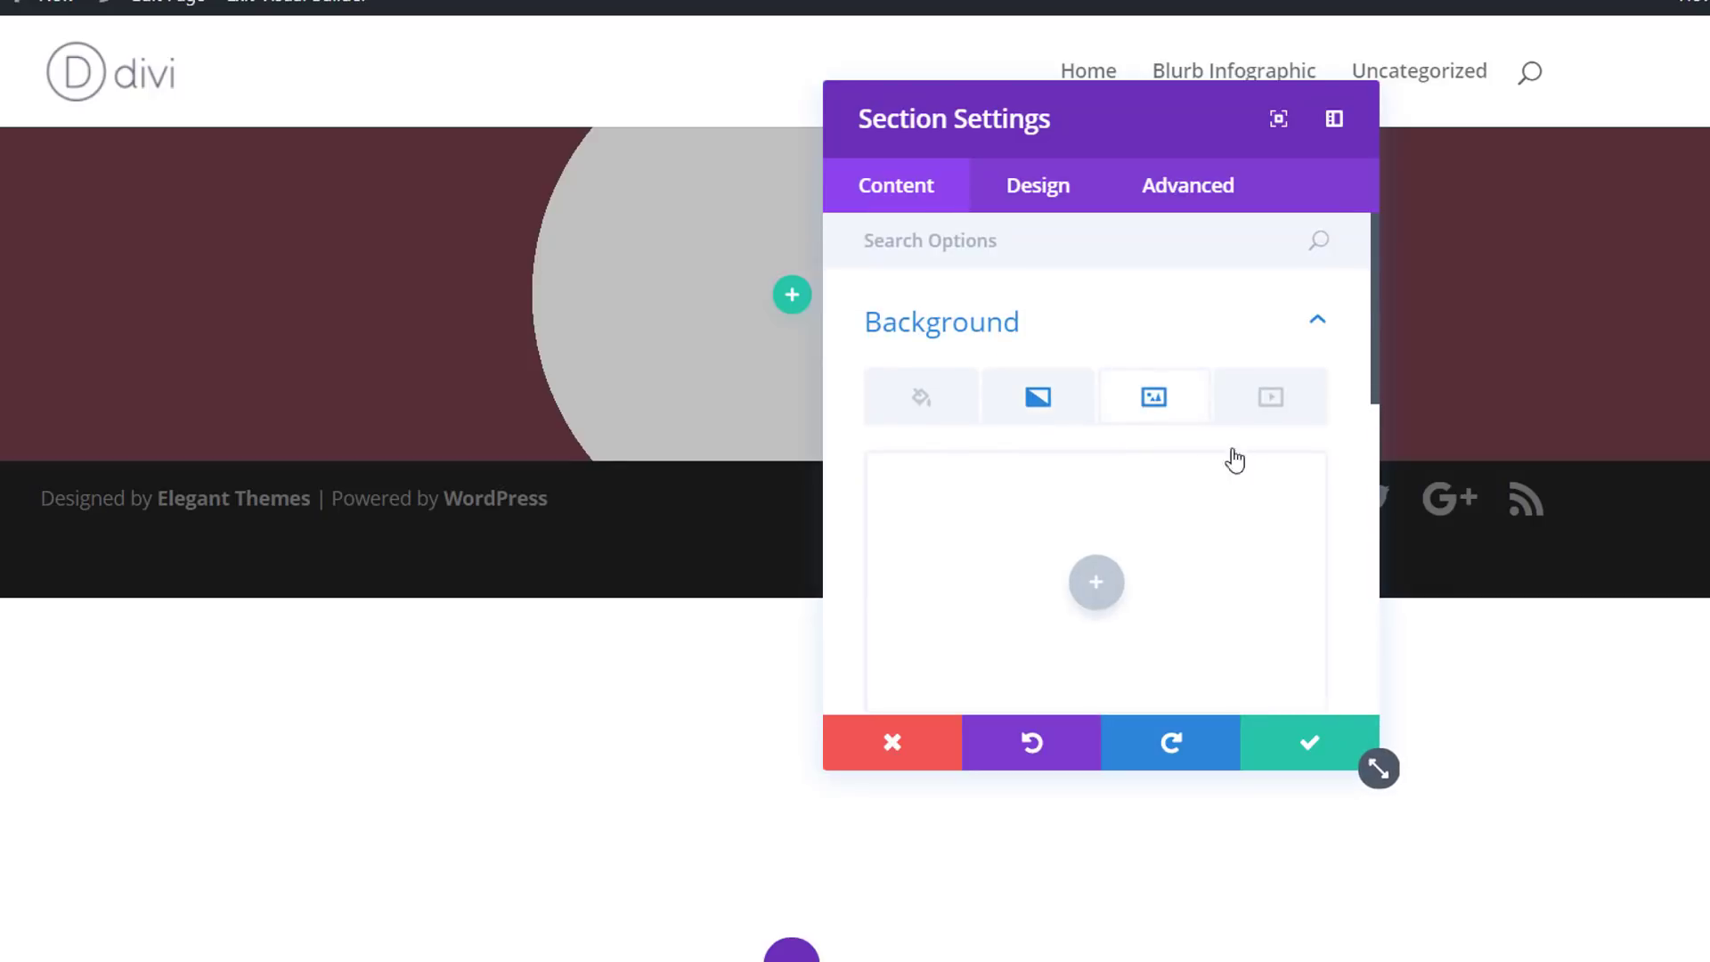
scroll(1206, 442, "down", 2)
left_click(1095, 445)
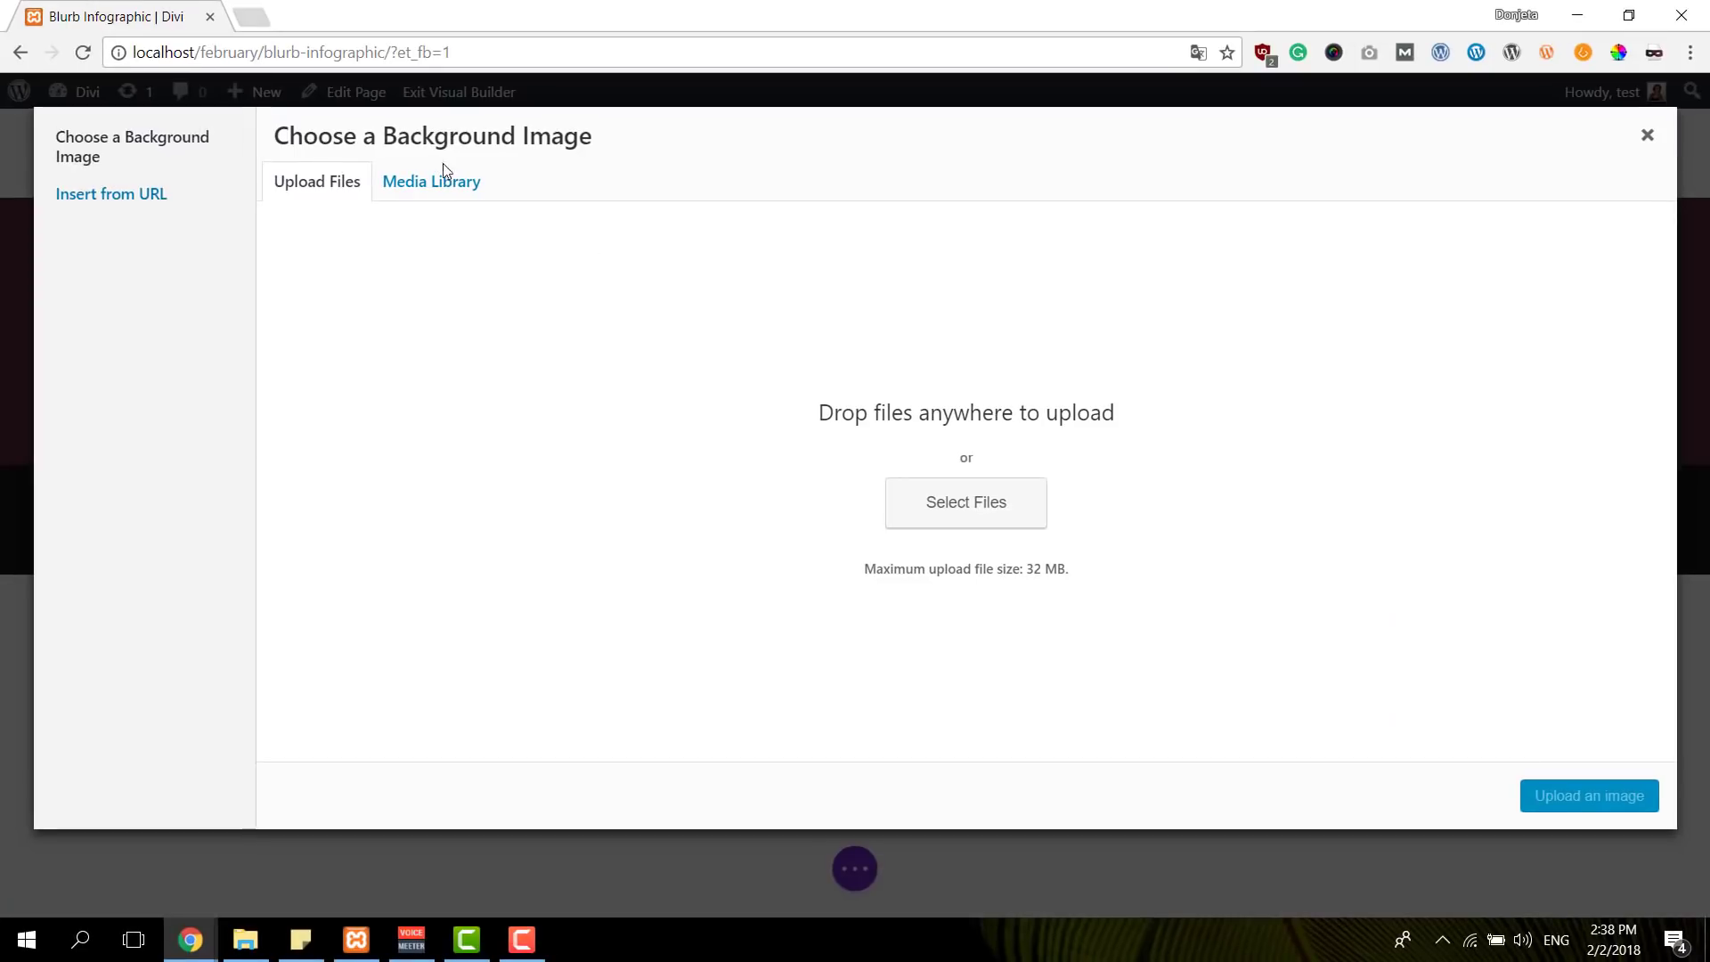
left_click(419, 178)
left_click(337, 344)
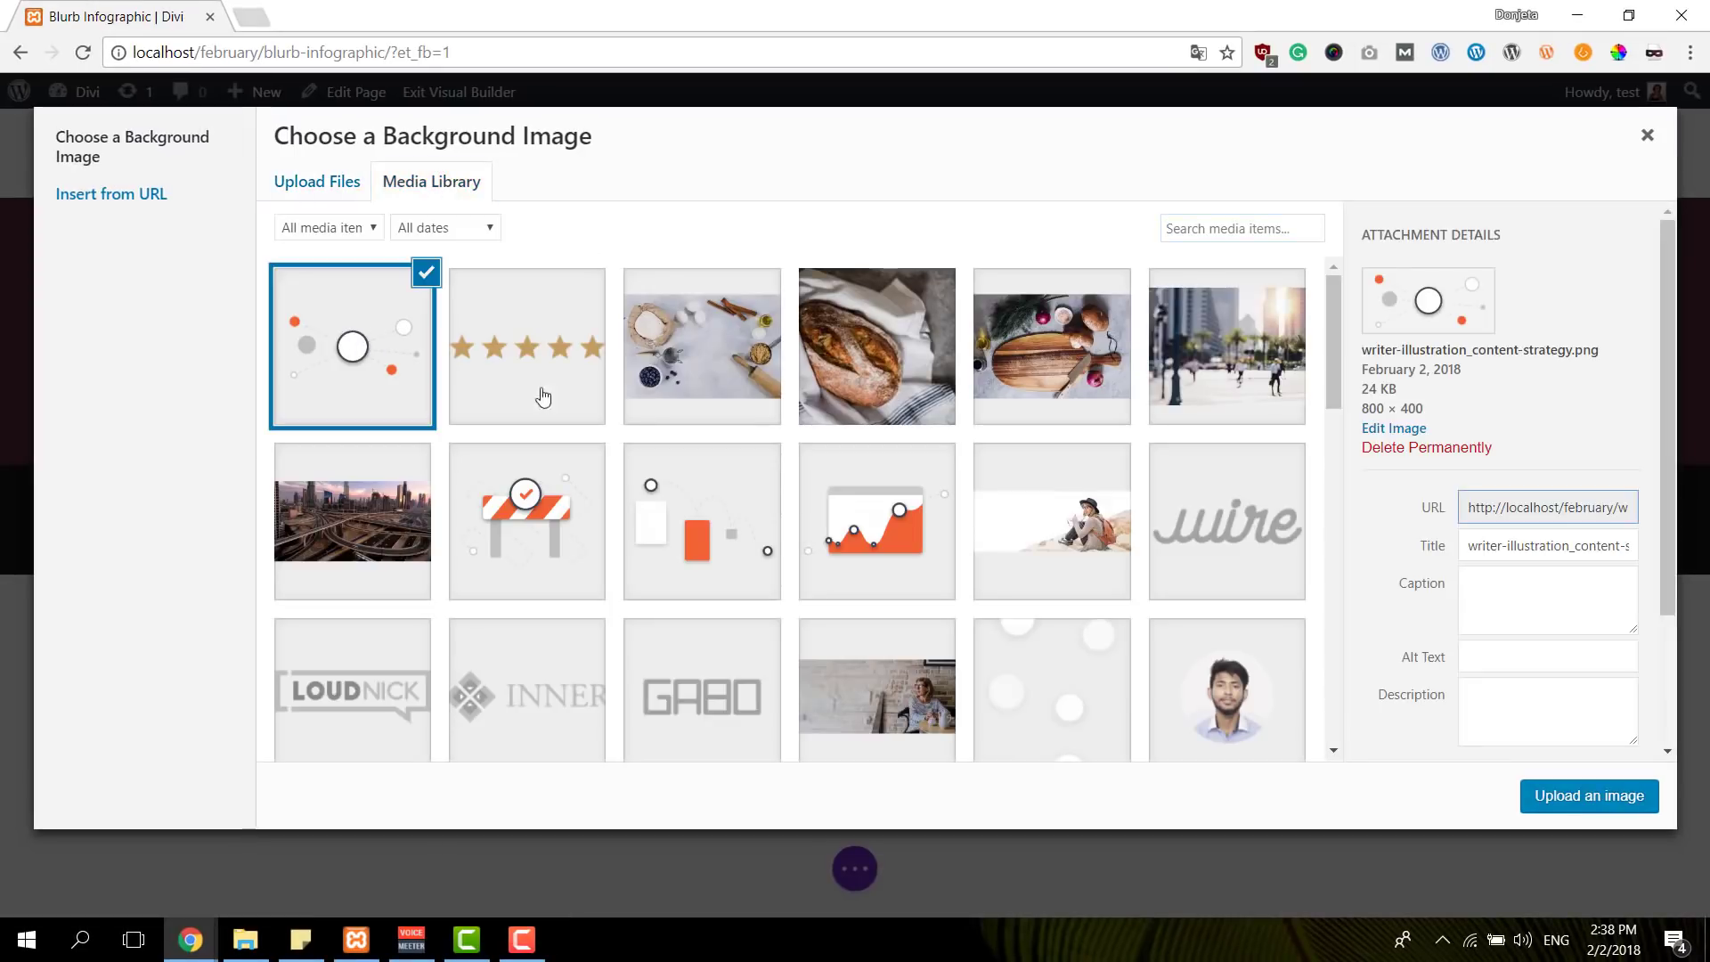
left_click(1554, 811)
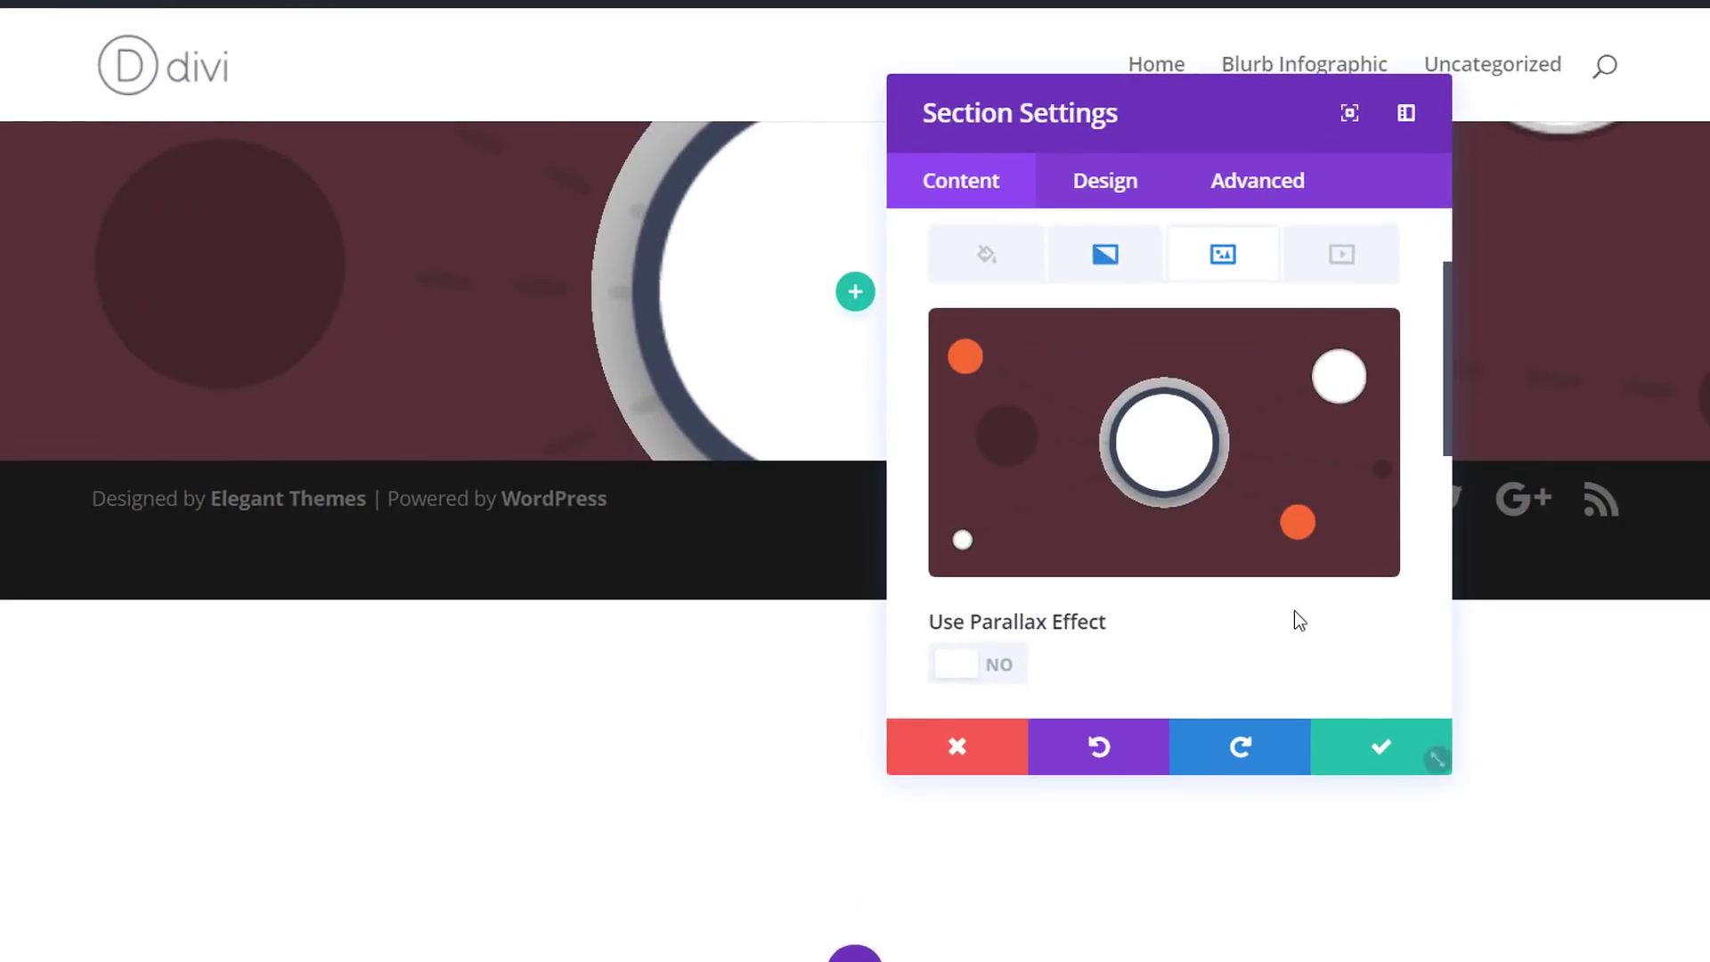
Show the background image at Actual Size with the Hue blend mode
scroll(1209, 596, "down", 3)
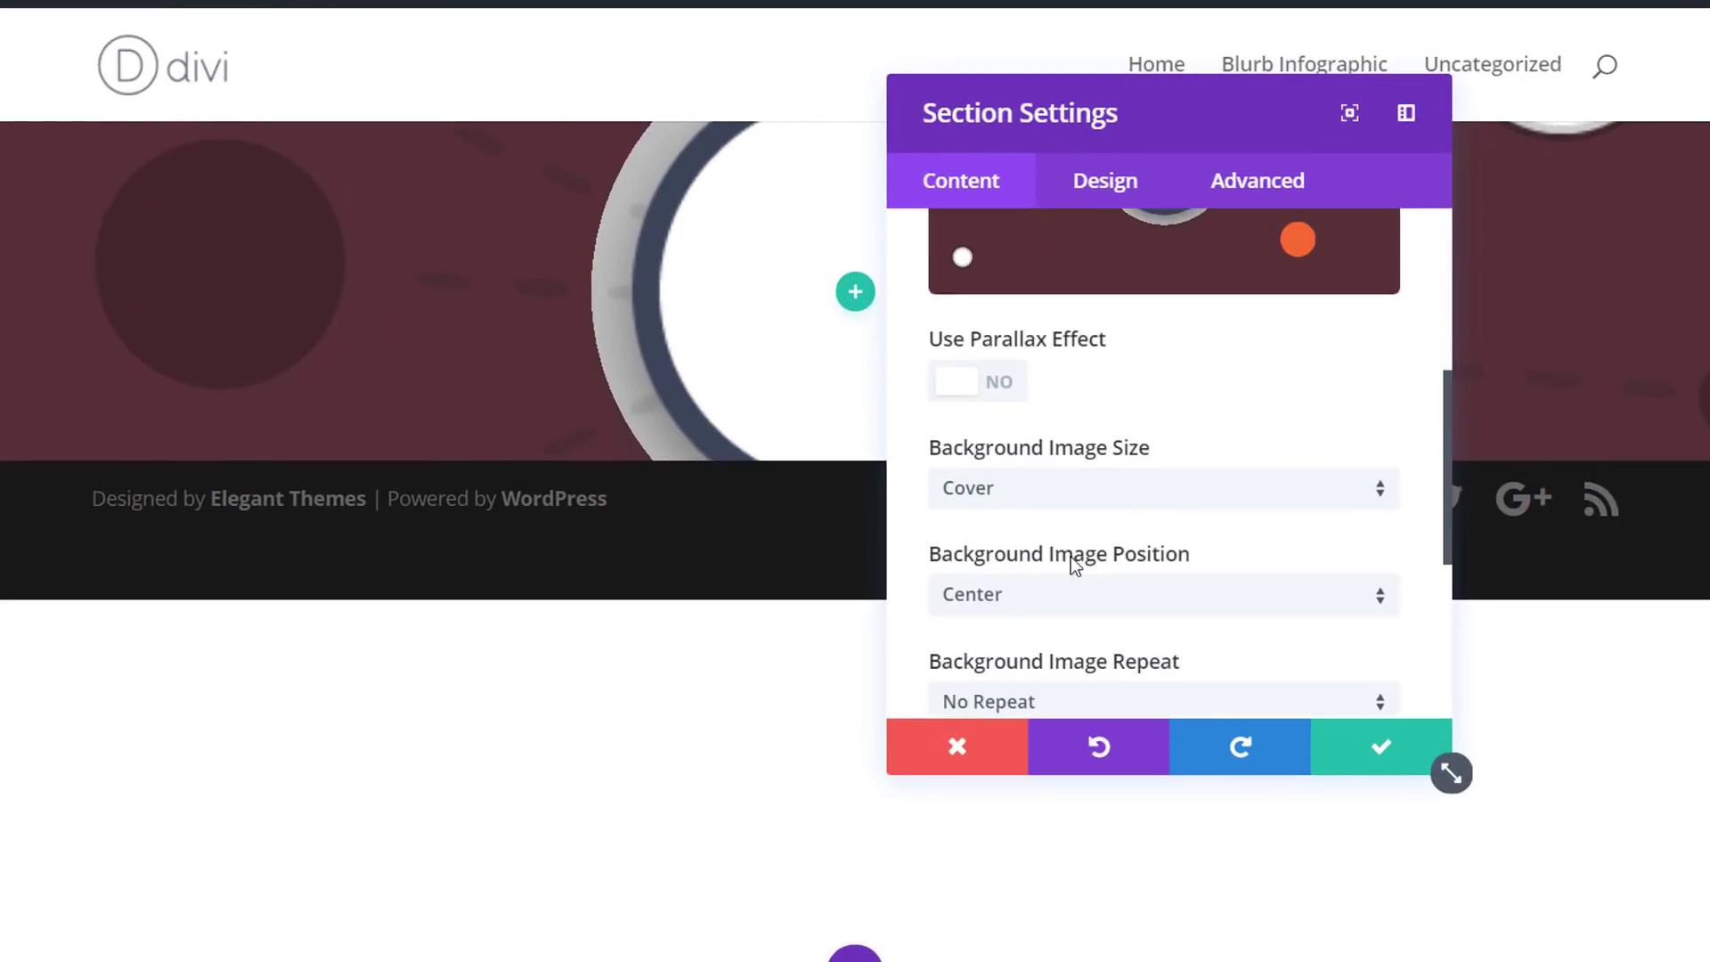
left_click(1075, 502)
left_click(1076, 611)
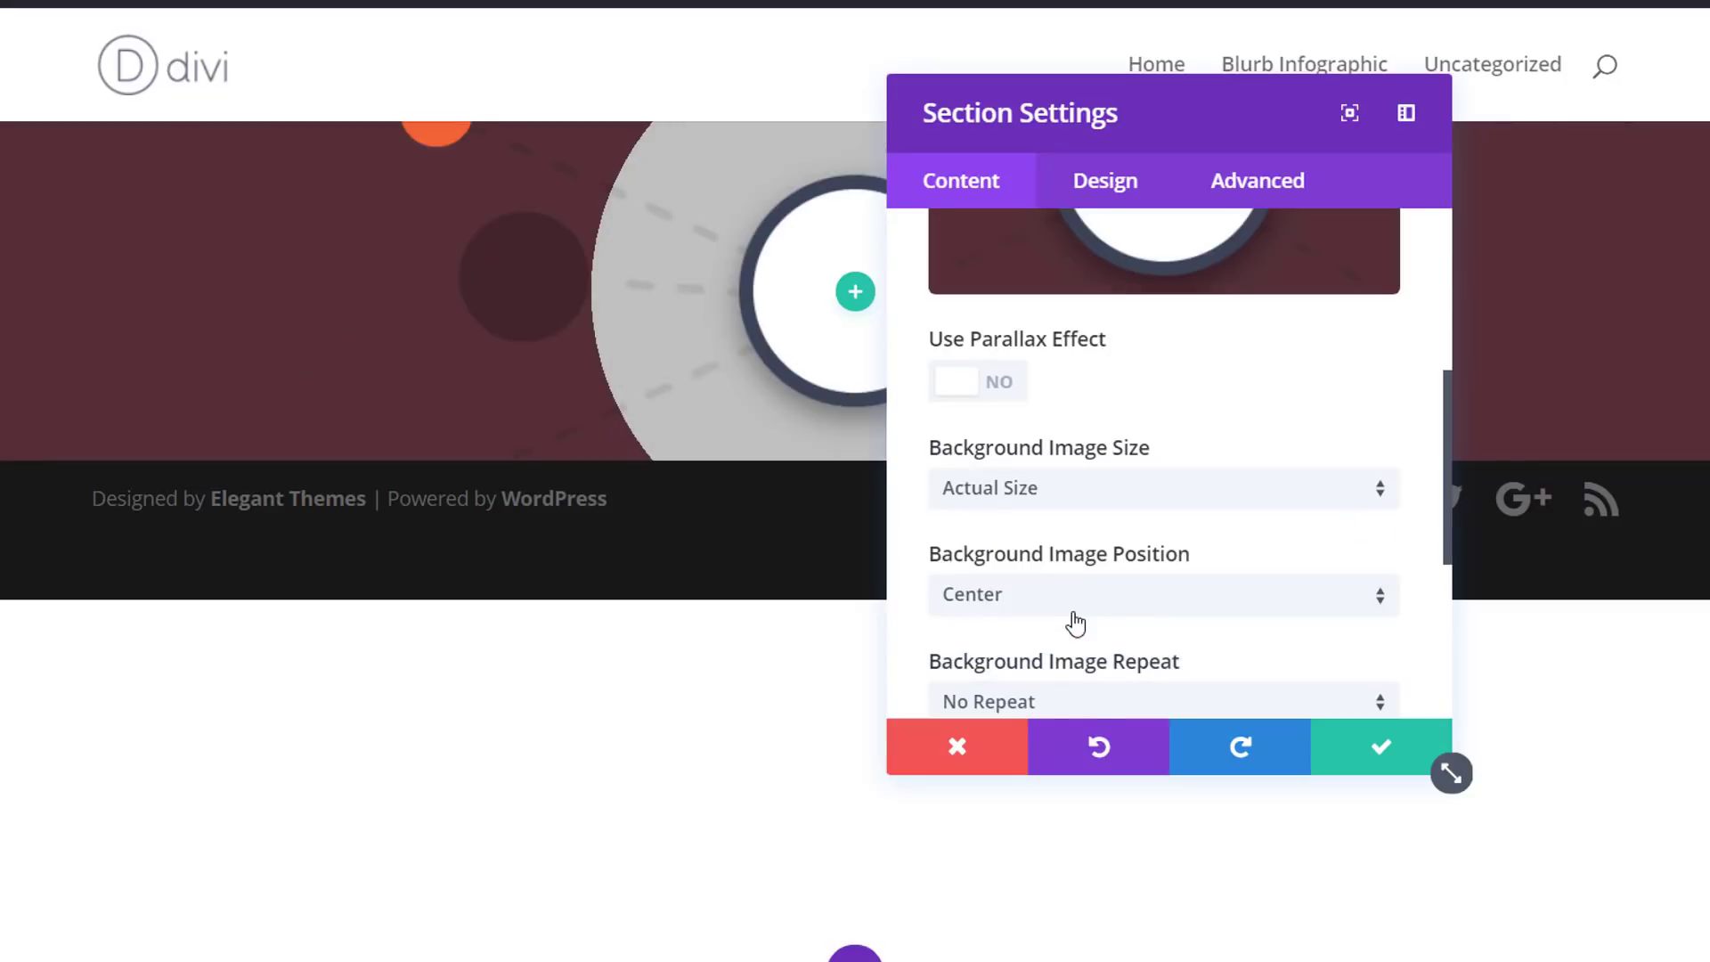
scroll(1201, 462, "down", 2)
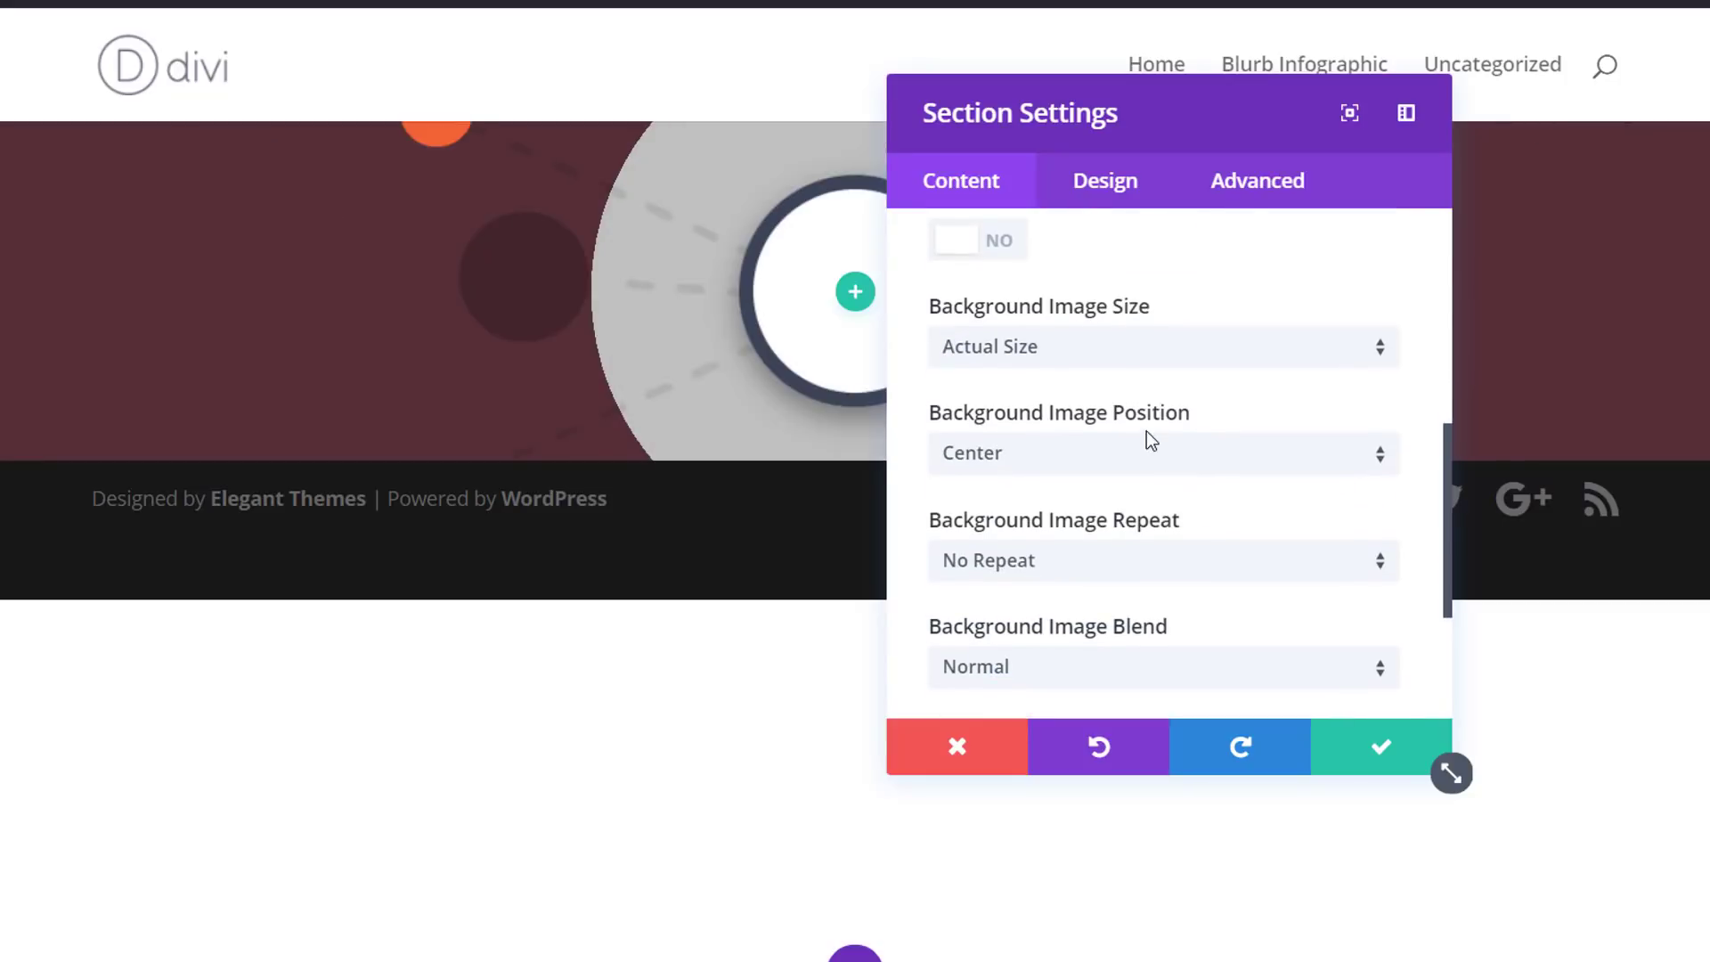
scroll(1142, 633, "down", 3)
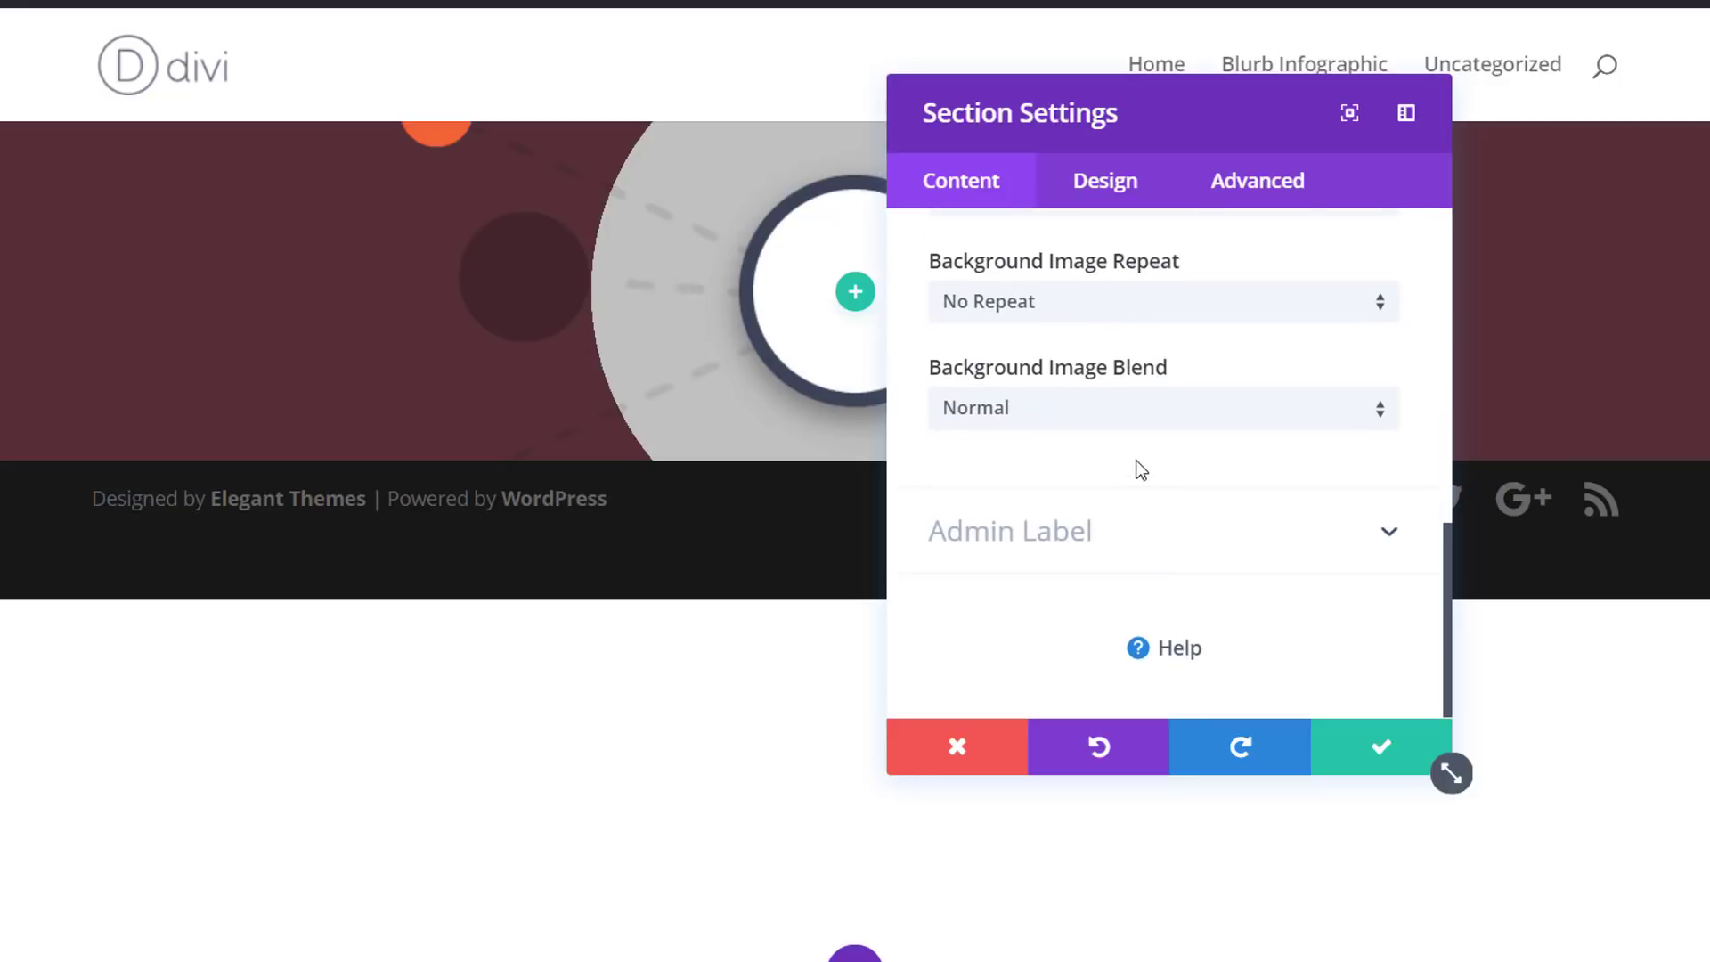
left_click(1157, 433)
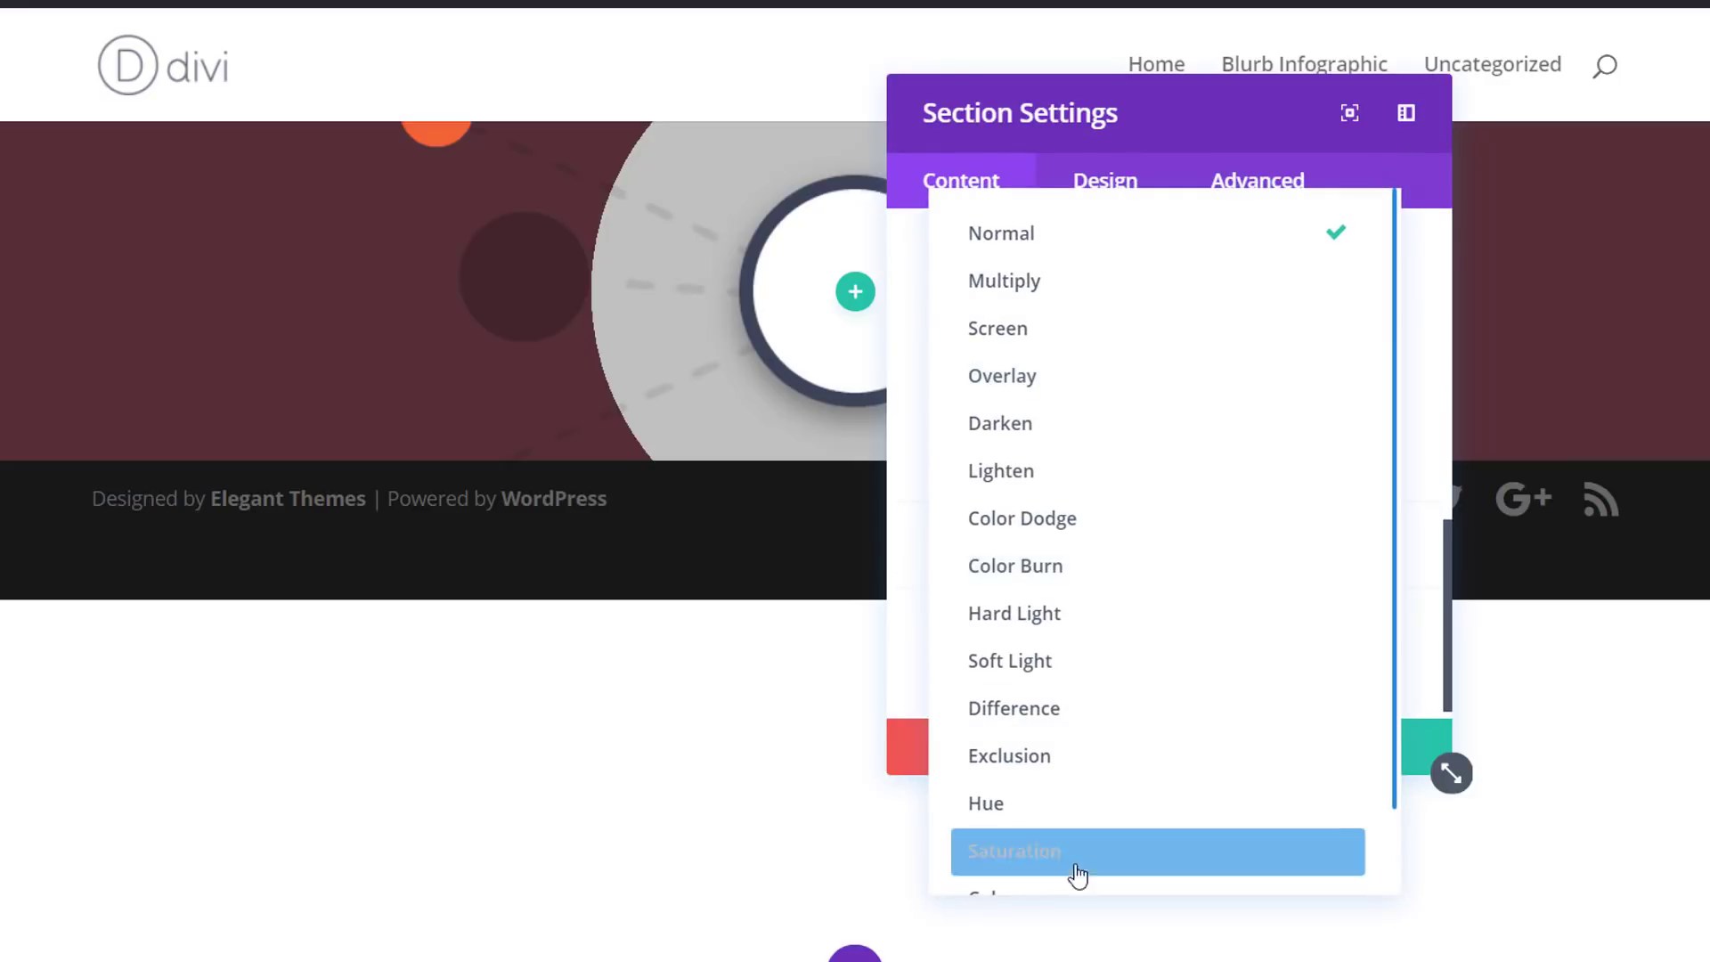
left_click(1067, 812)
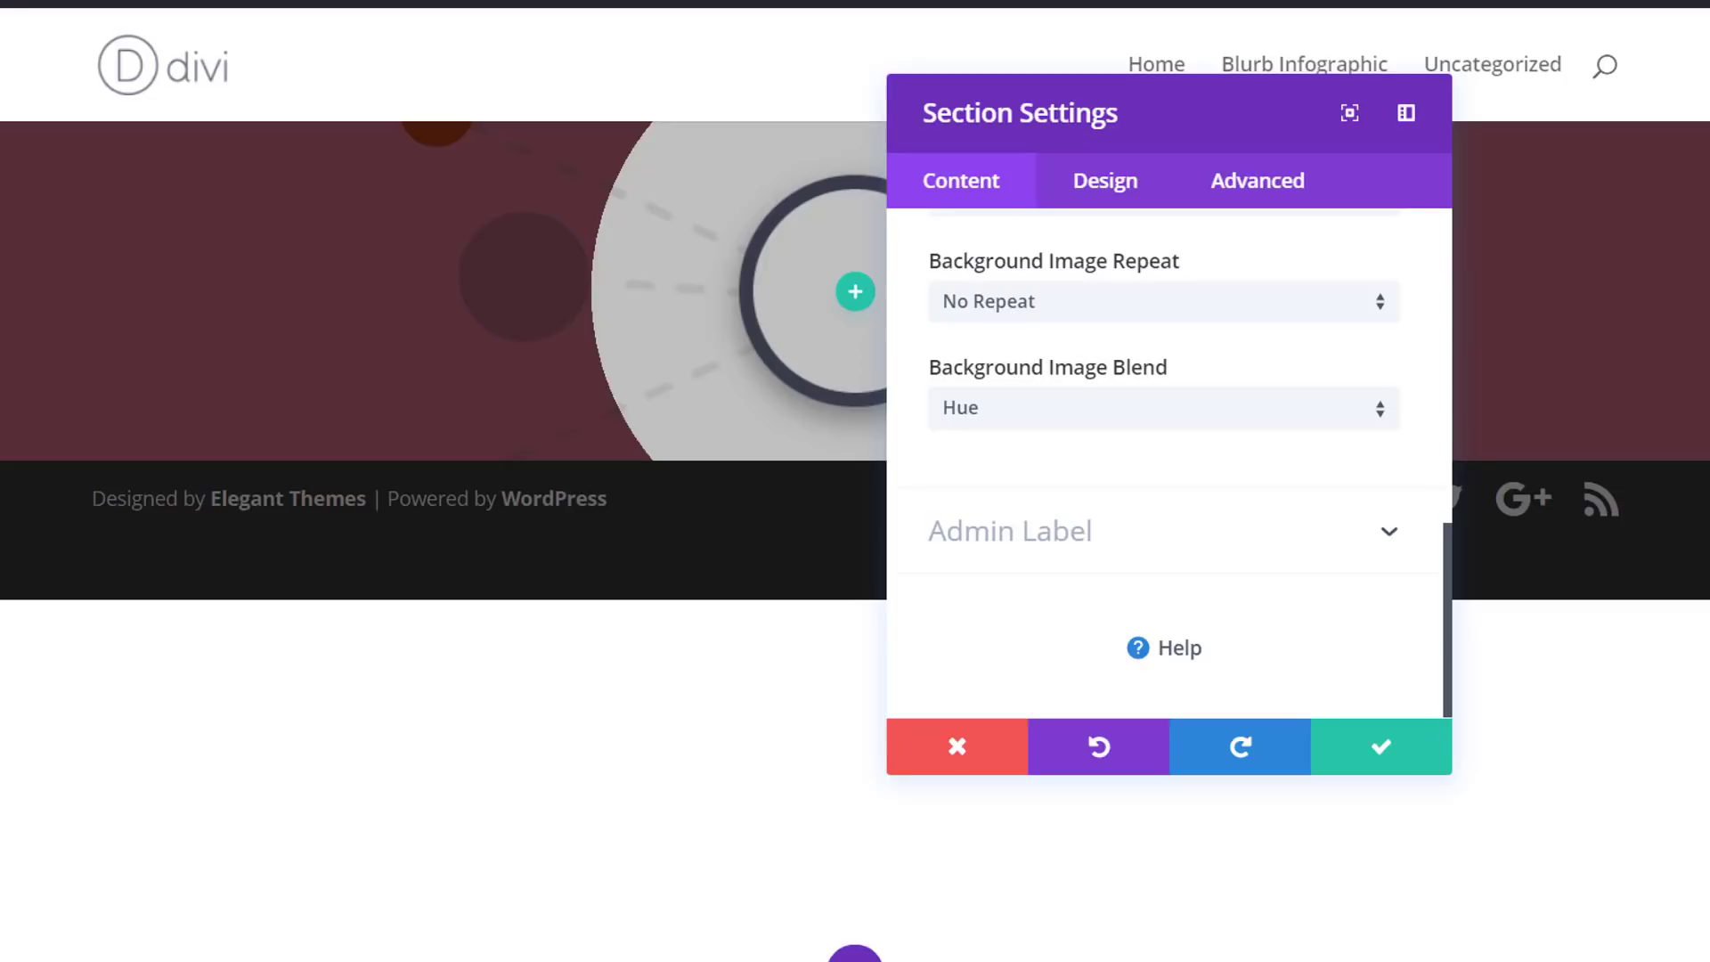
Disable the section on tablet and phone in its visibility settings
left_click(1233, 191)
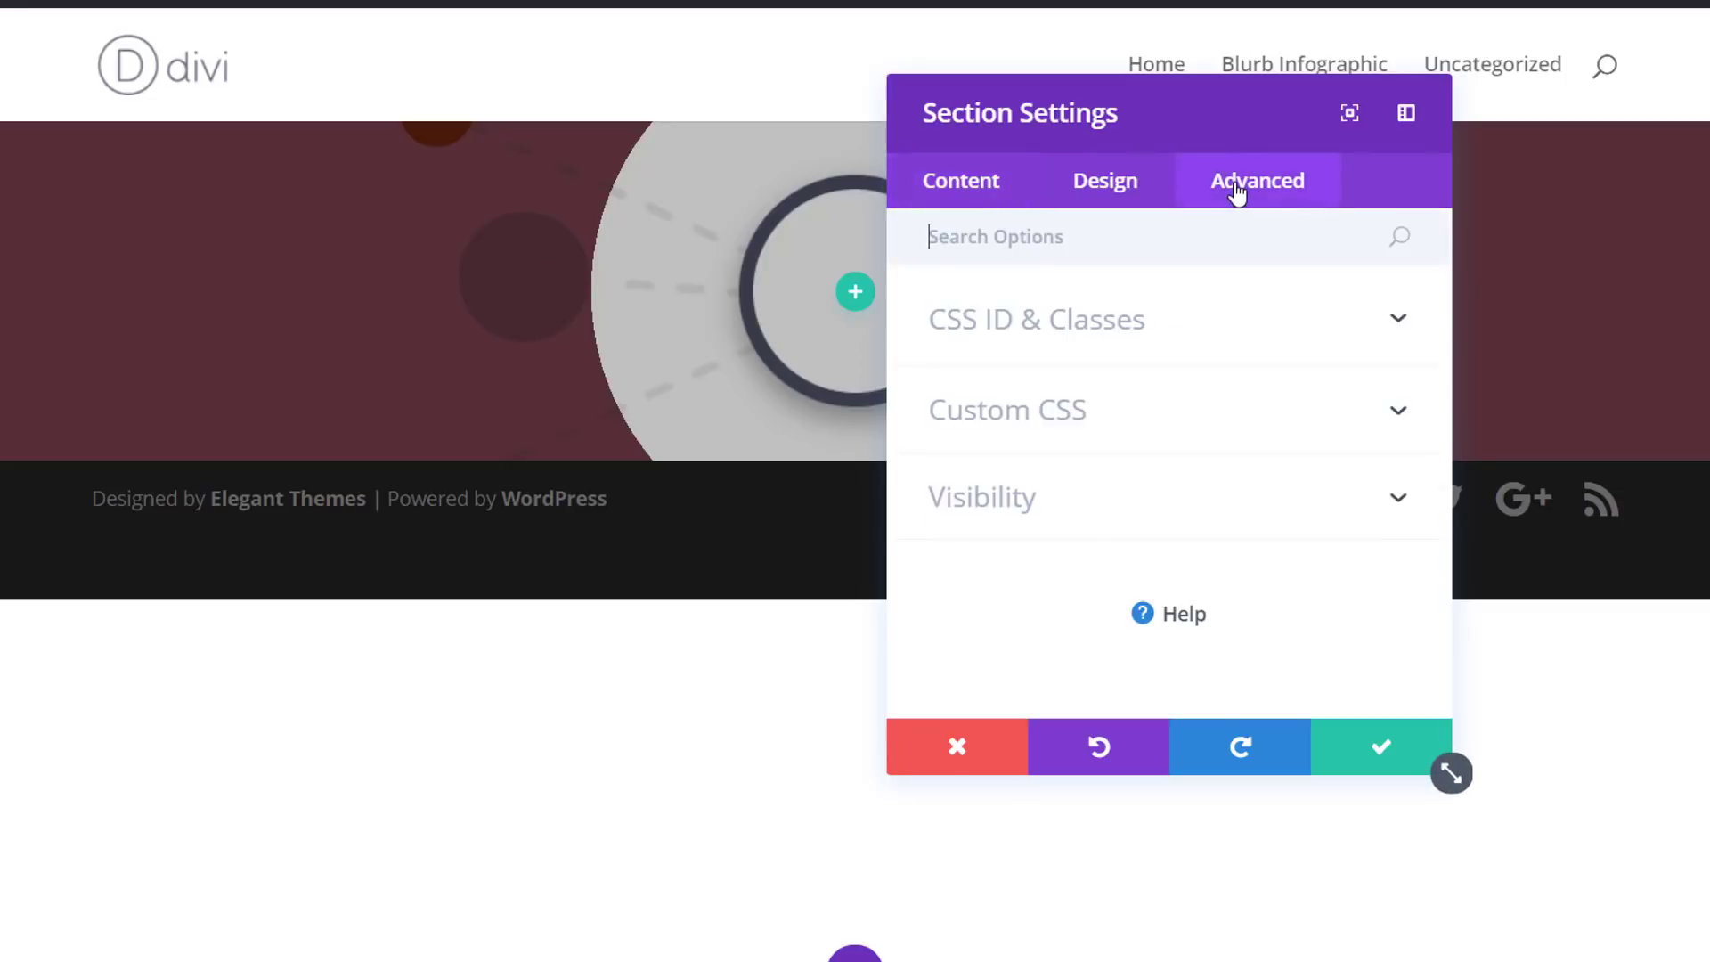
left_click(1119, 521)
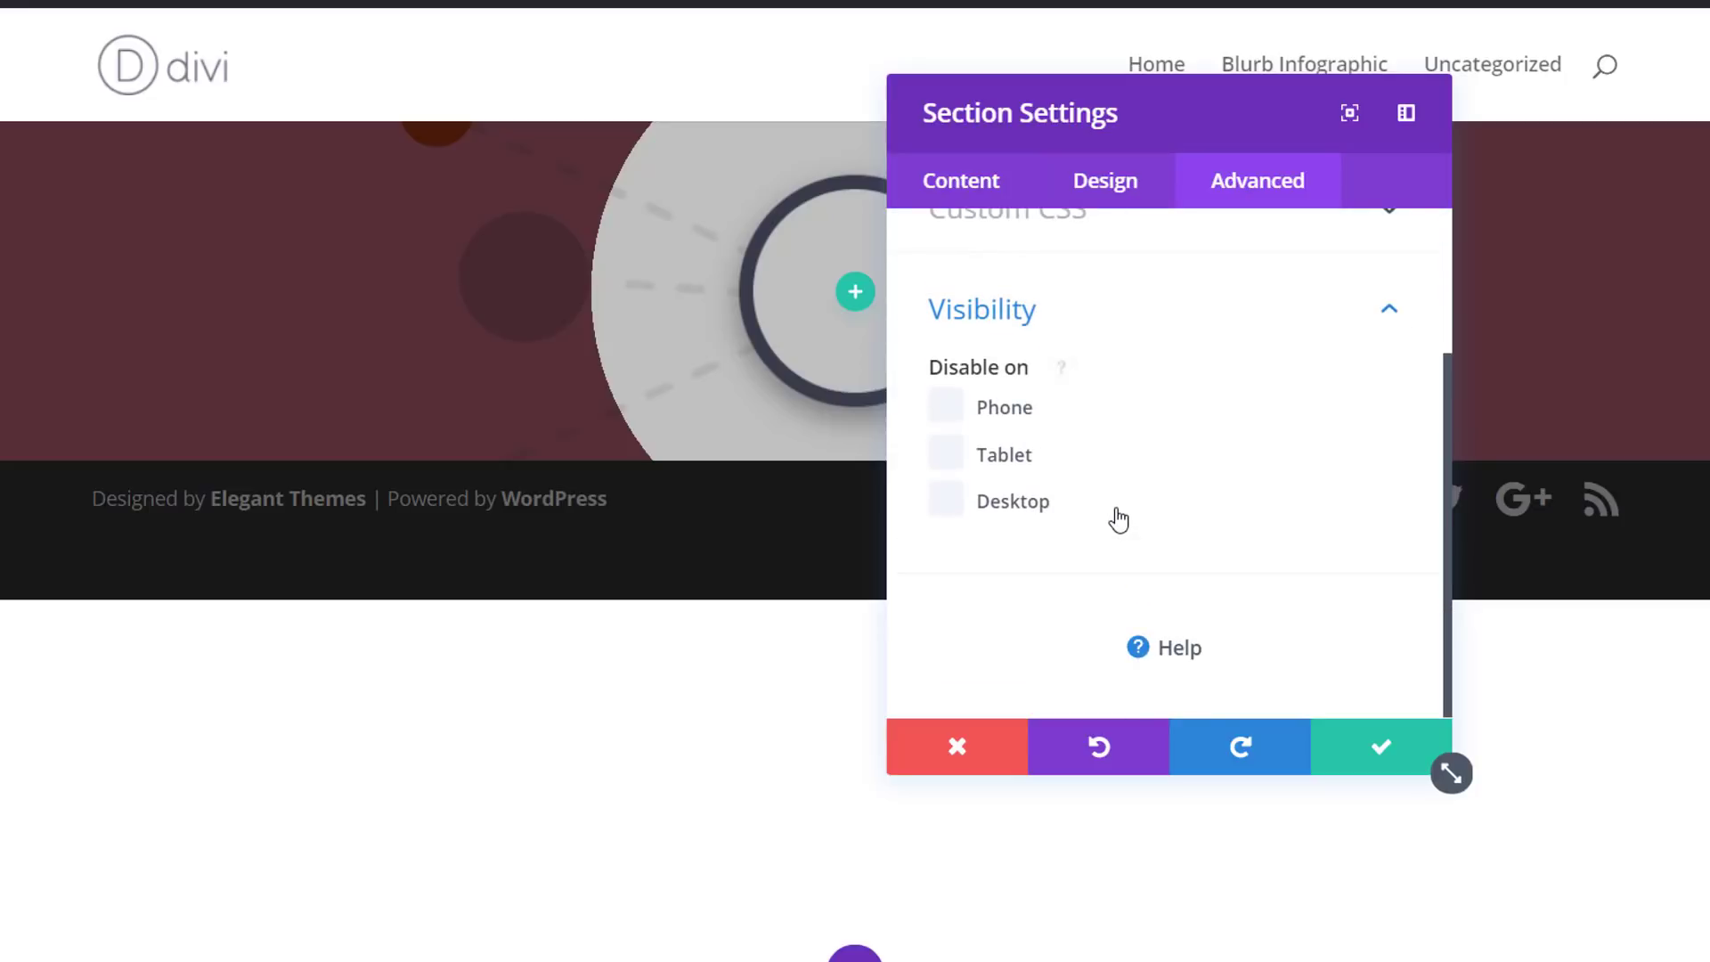
left_click(946, 456)
left_click(946, 407)
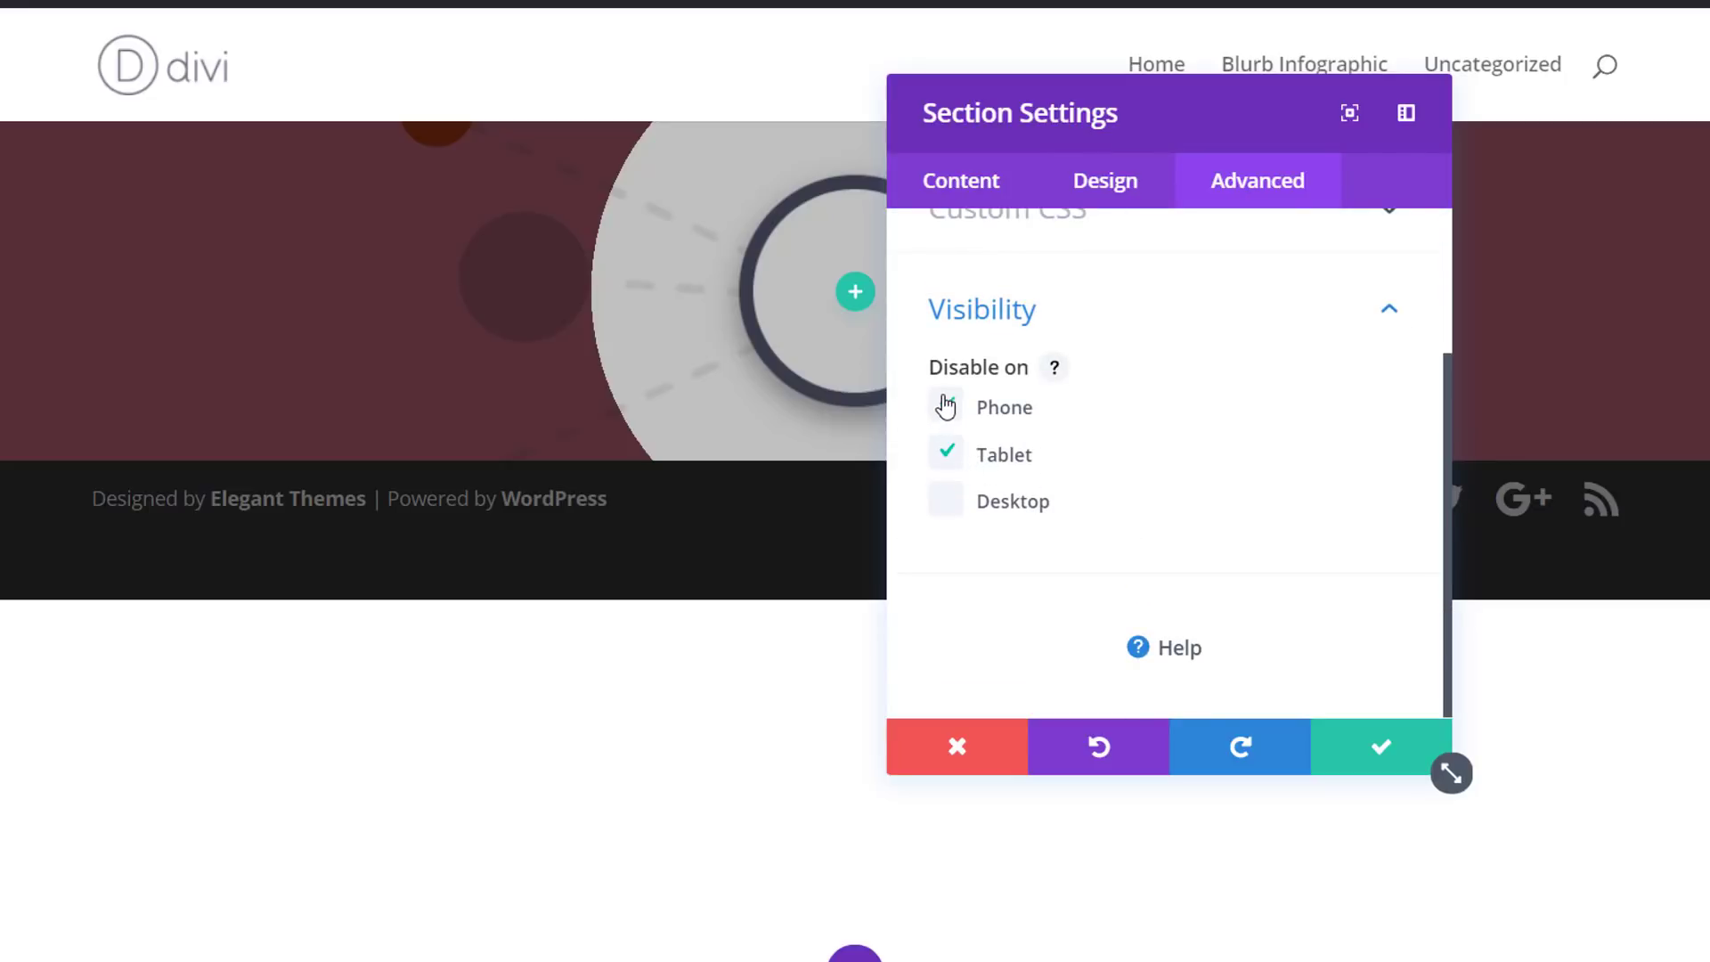
Save the section settings and insert an empty single-column row
left_click(1367, 757)
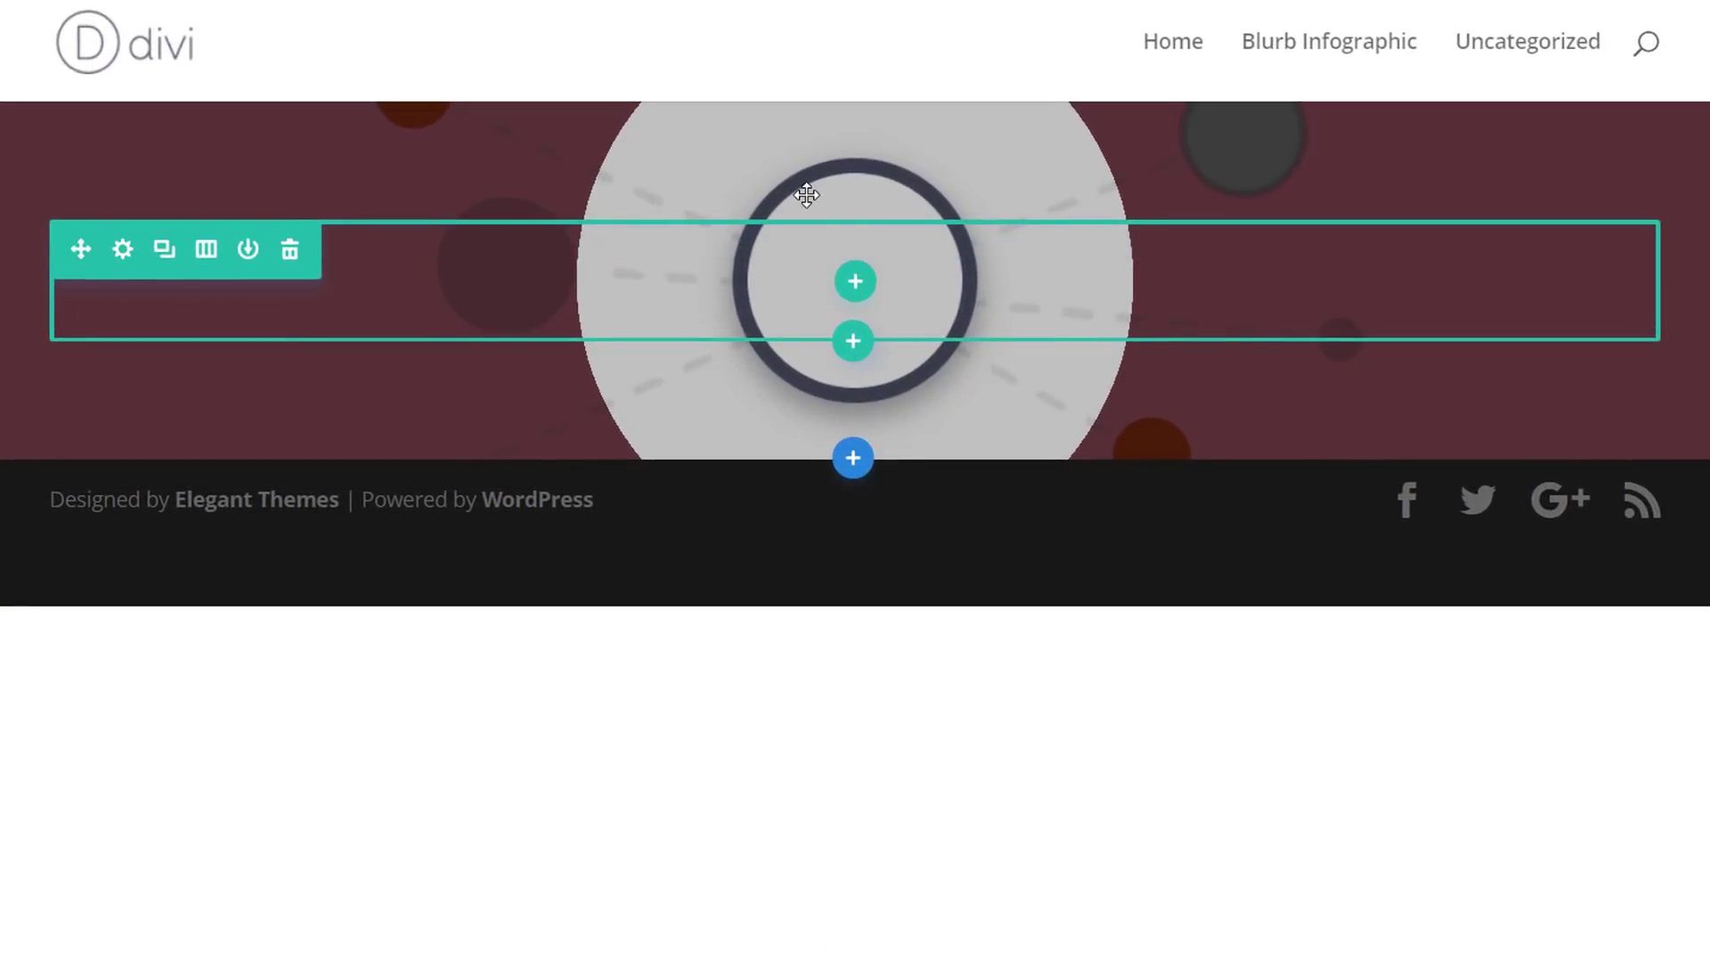
left_click(856, 285)
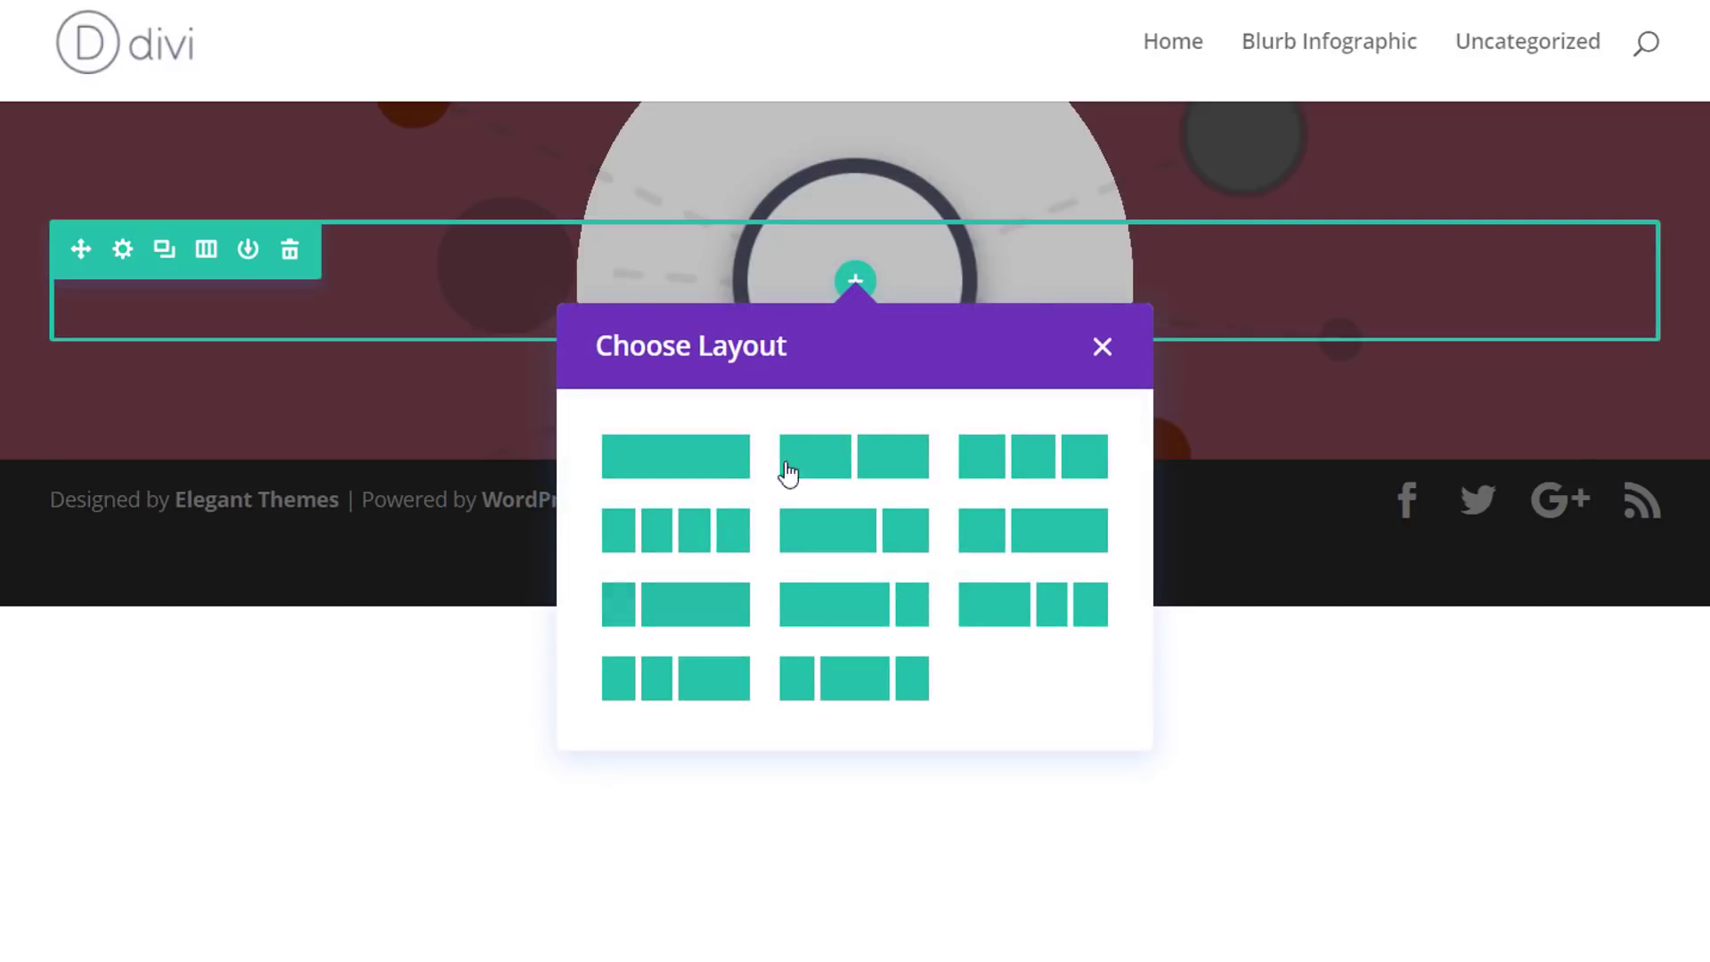
left_click(650, 459)
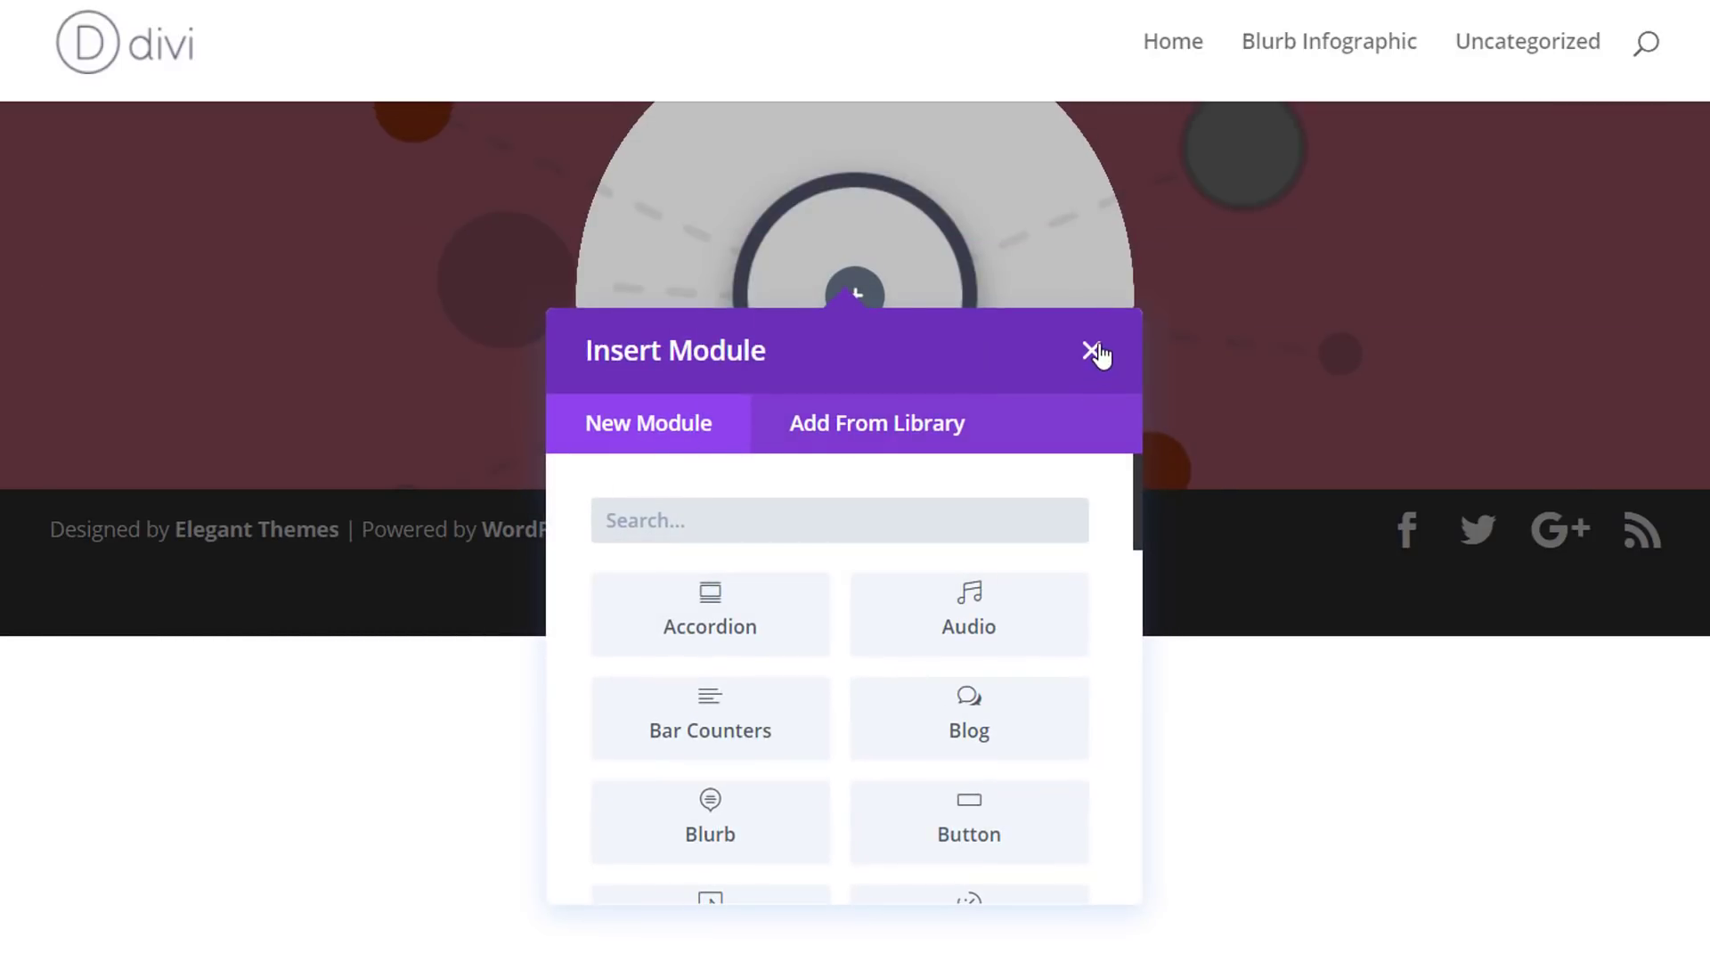
left_click(1093, 349)
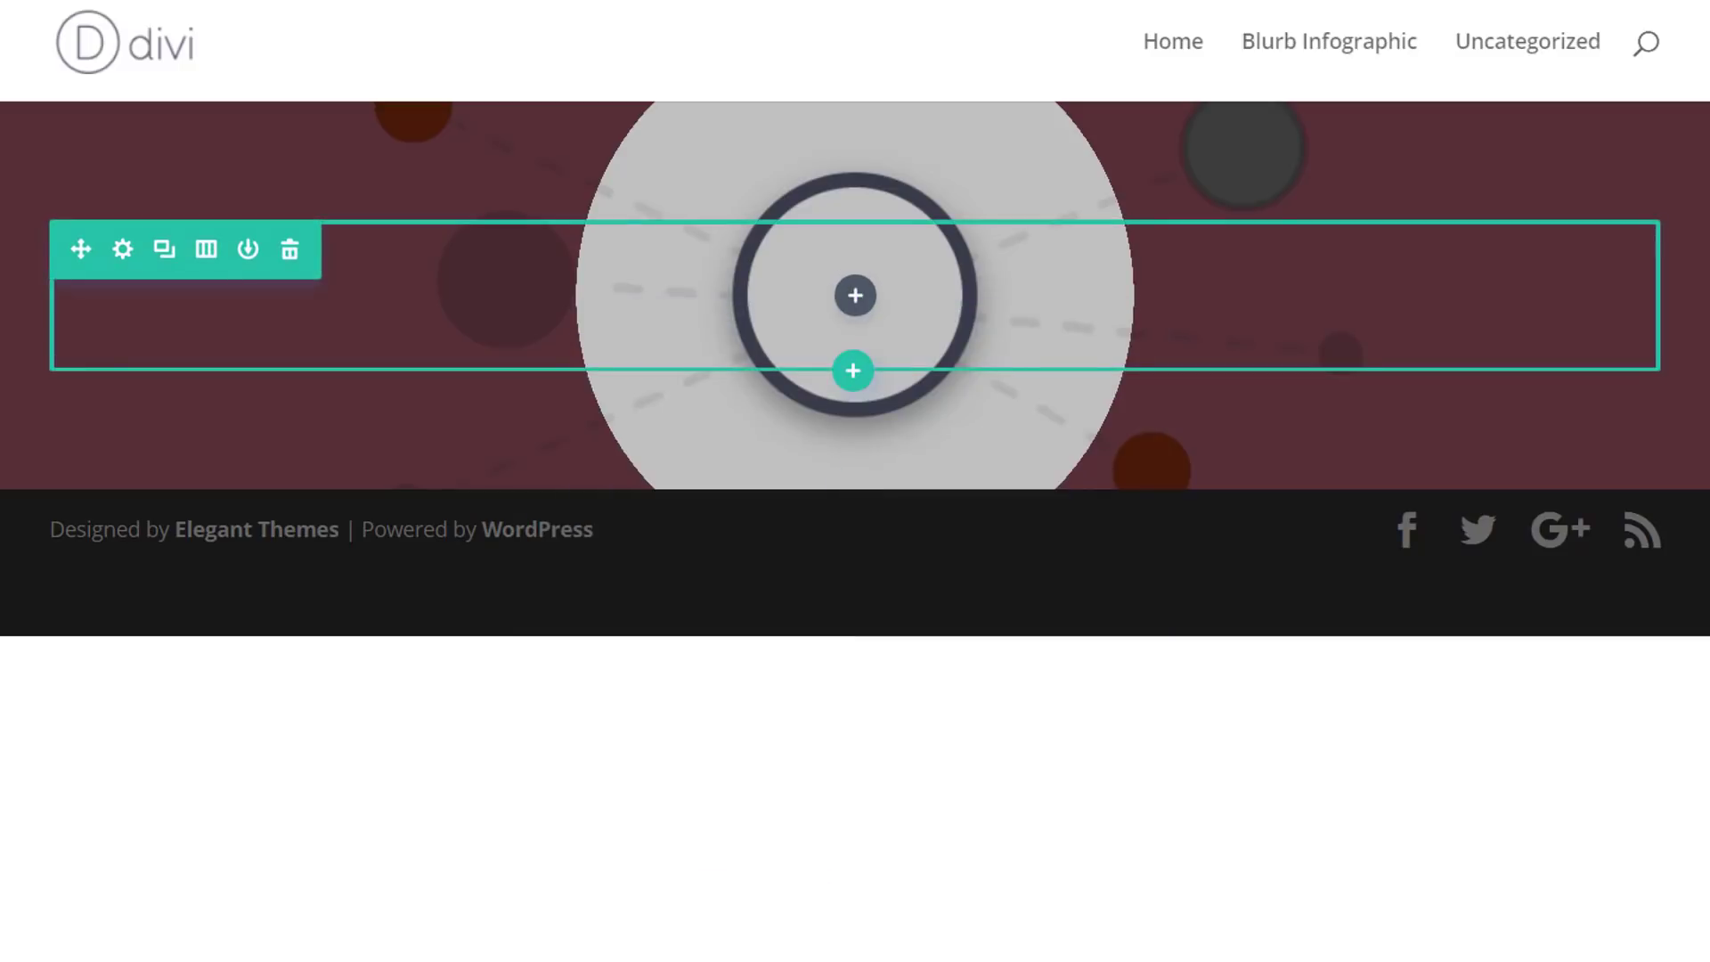
Set the row's custom padding to 0px on top, right, bottom and left, and save
left_click(123, 250)
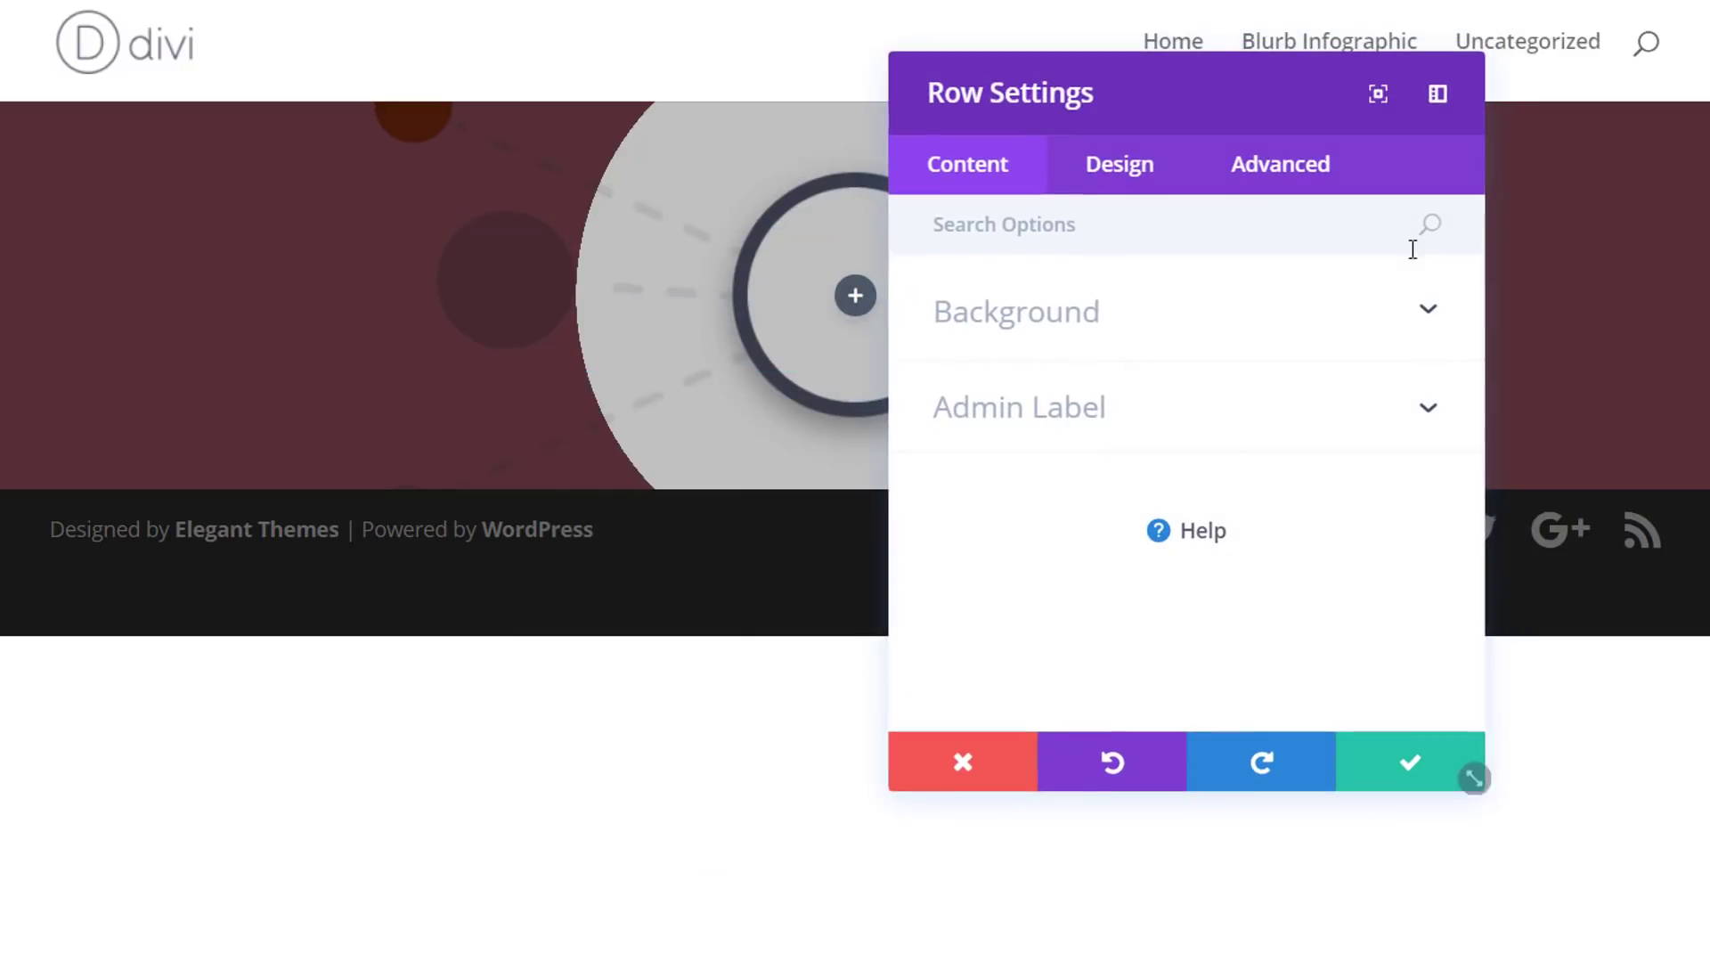
left_click(1119, 188)
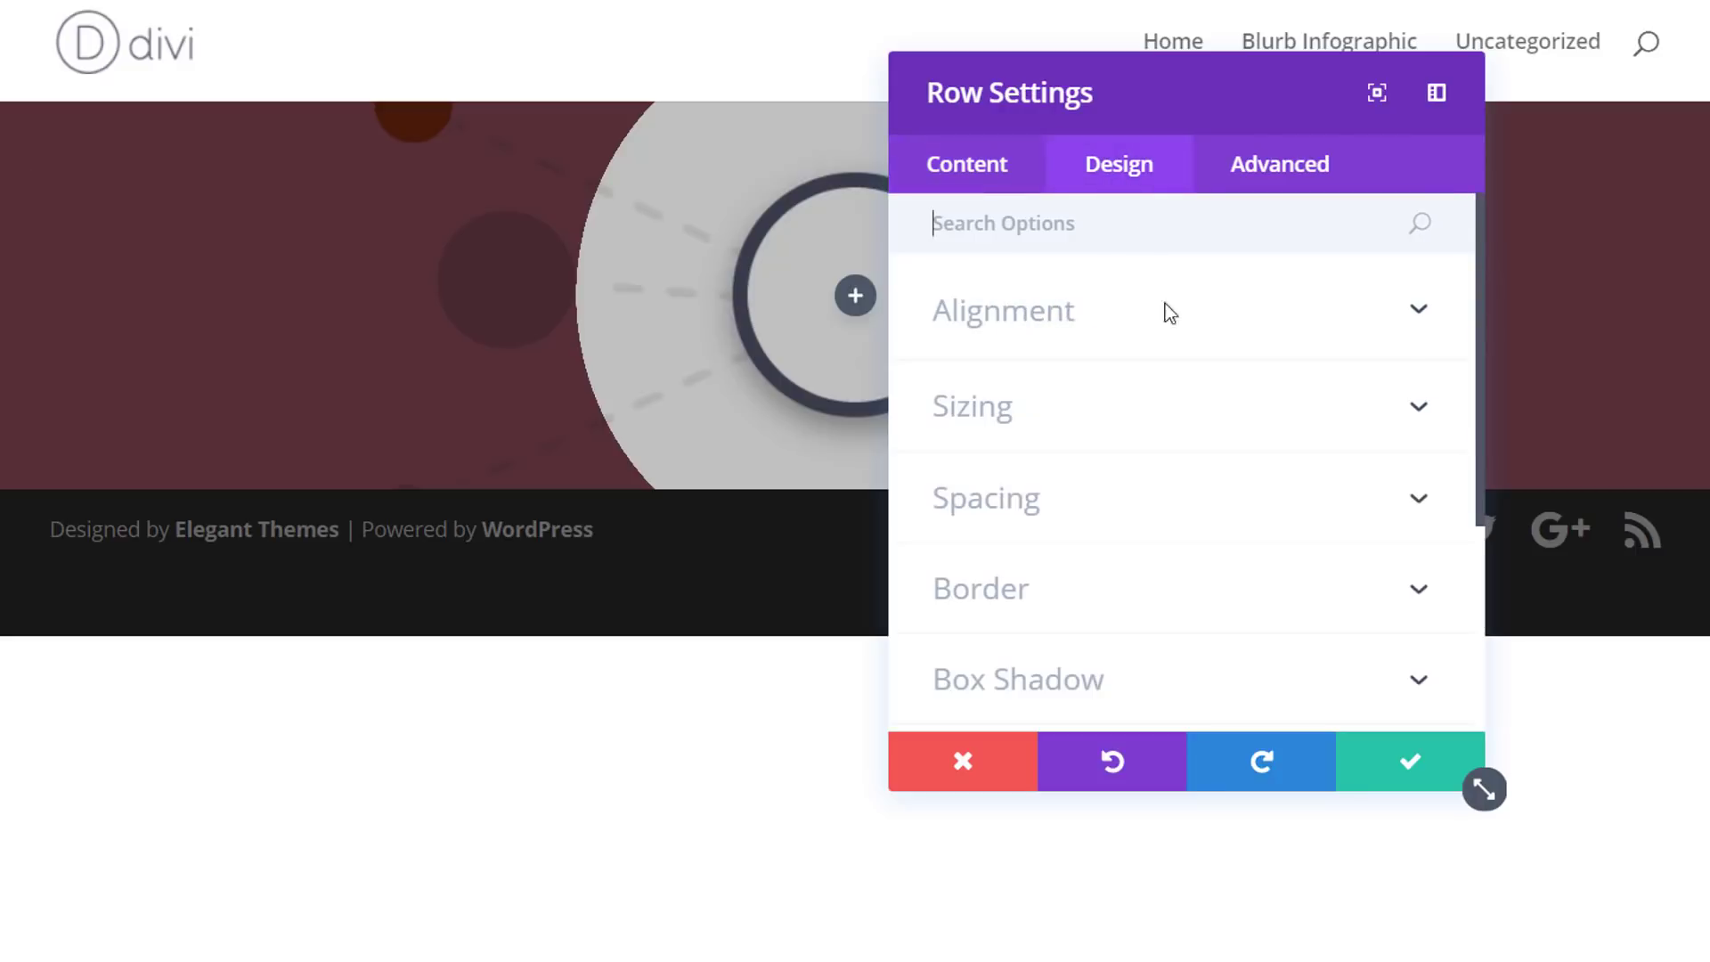
left_click(1124, 515)
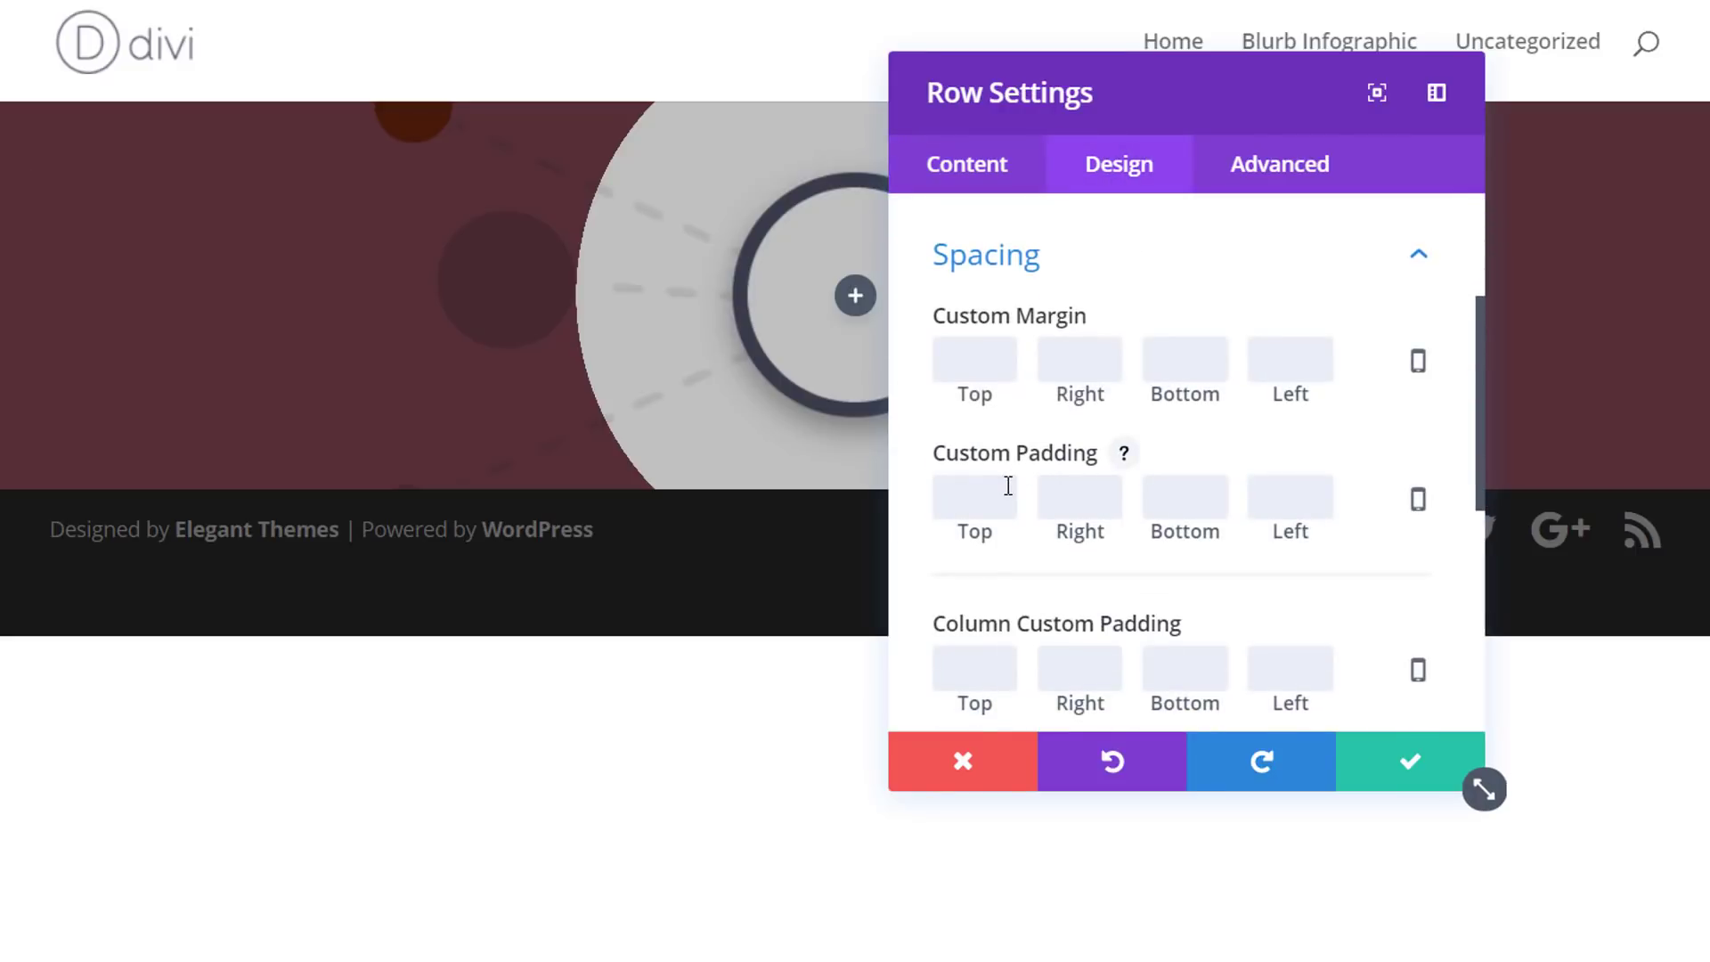
type("0")
left_click(1074, 504)
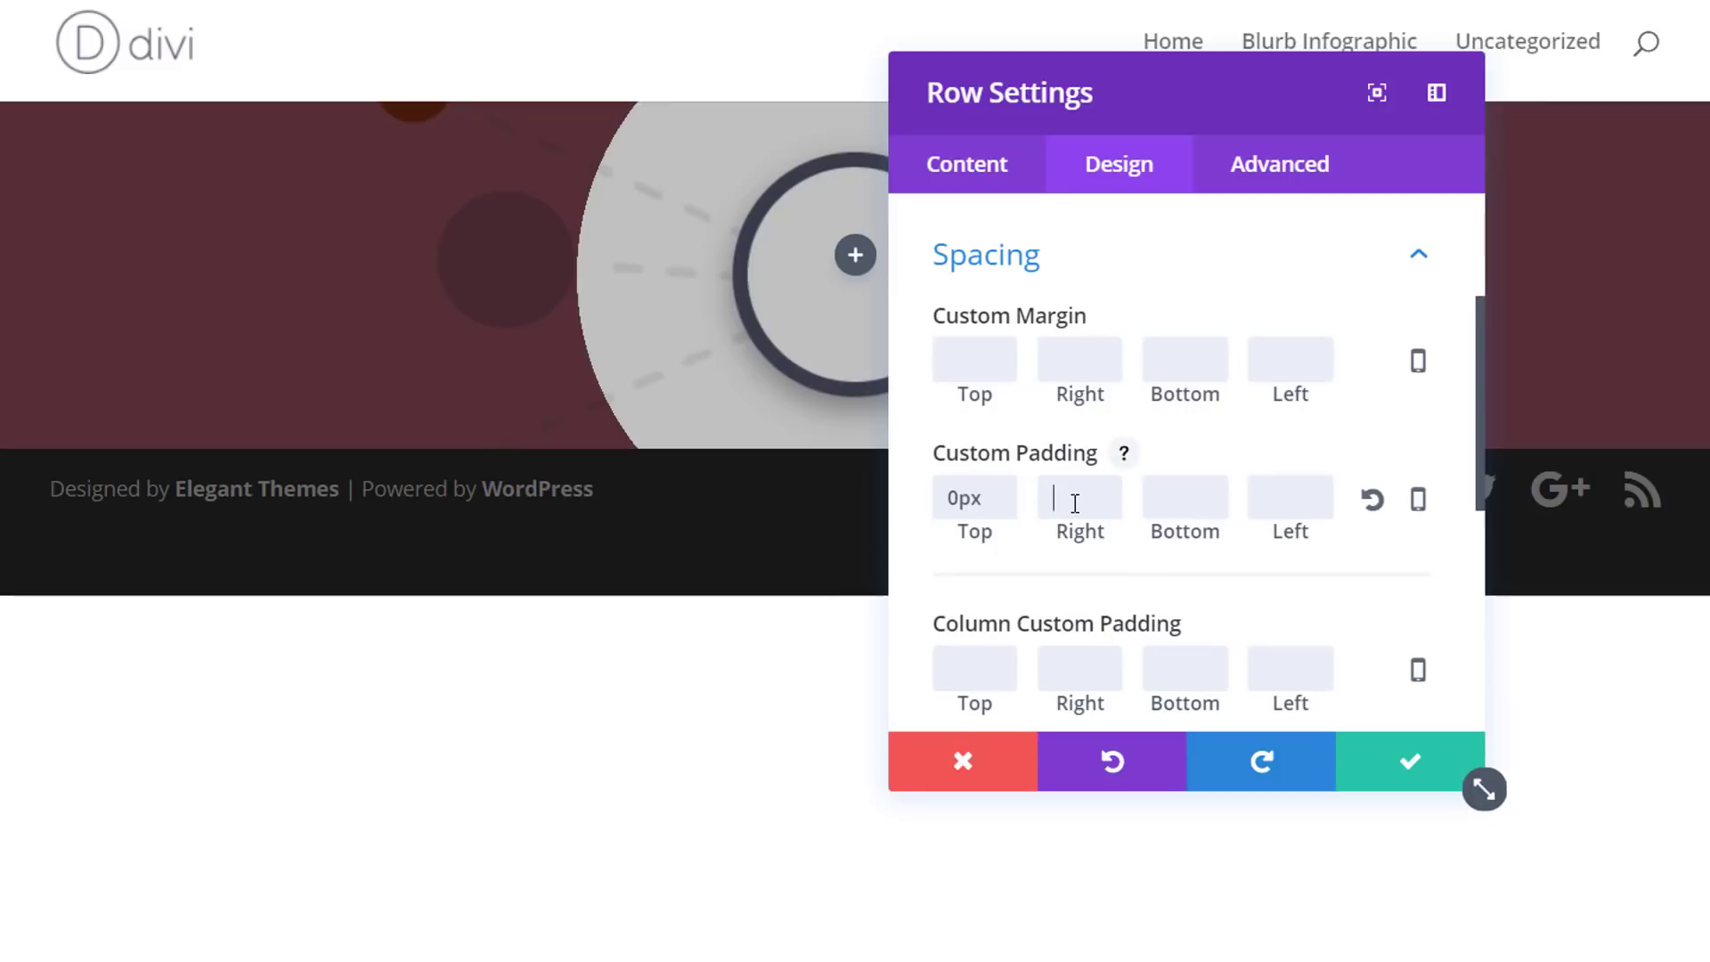
type("0")
left_click(1168, 496)
type("0")
left_click(1271, 496)
type("0")
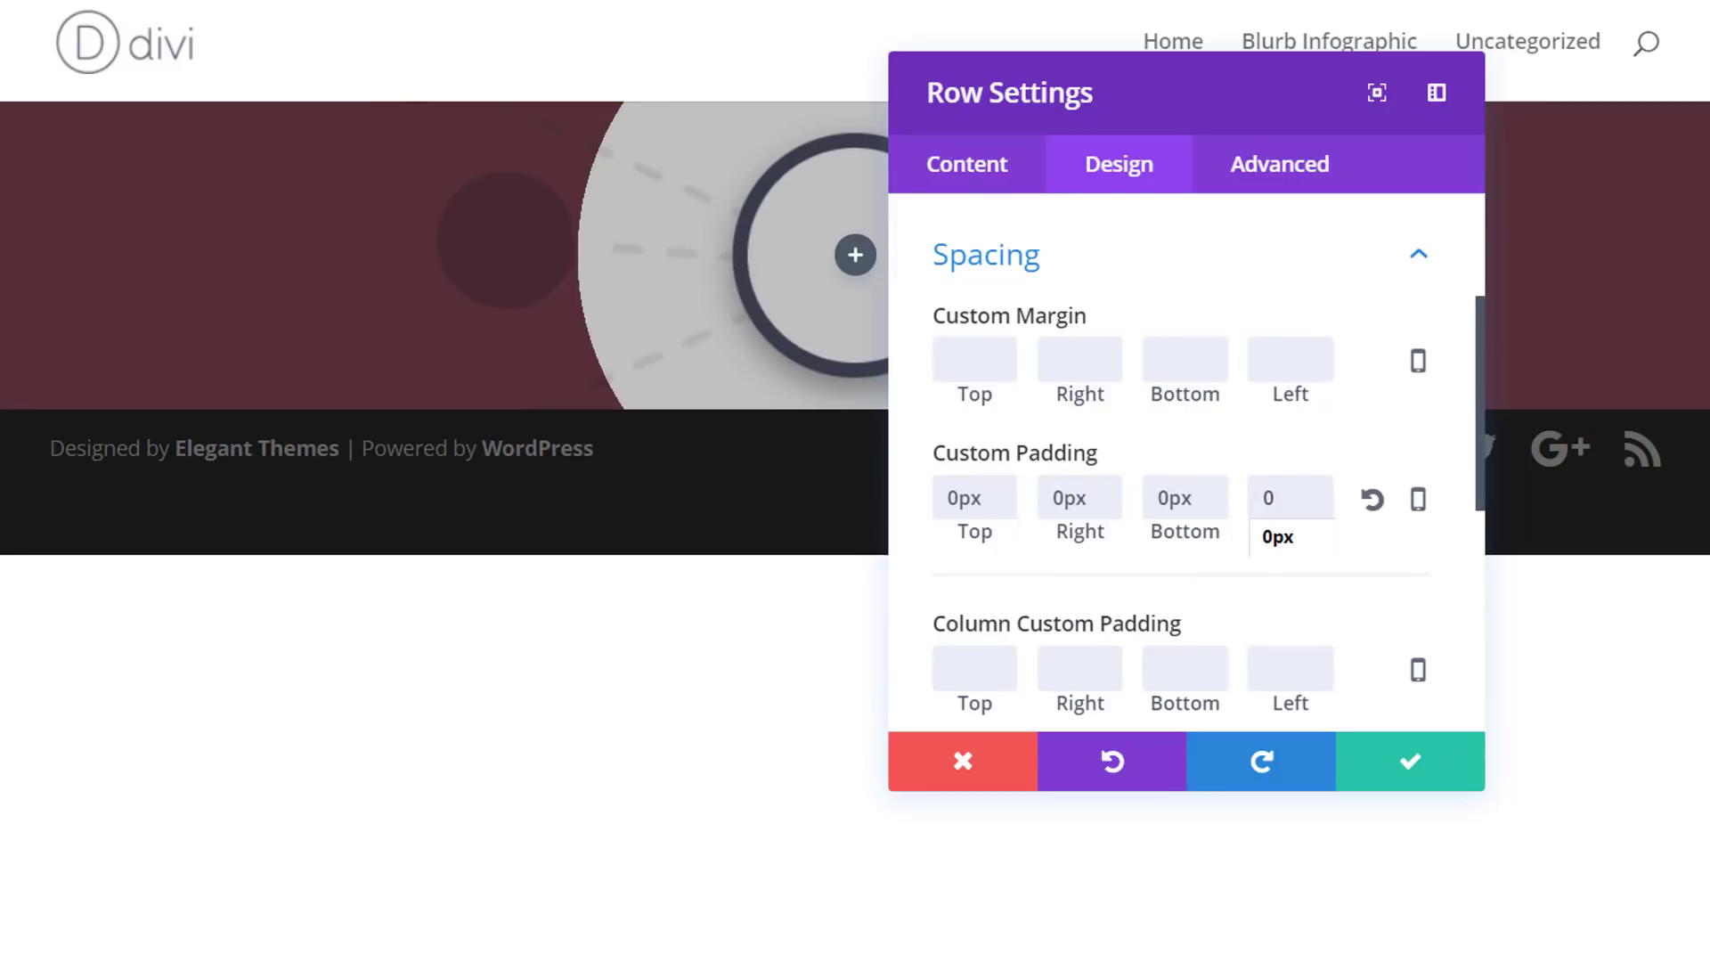
left_click(1348, 435)
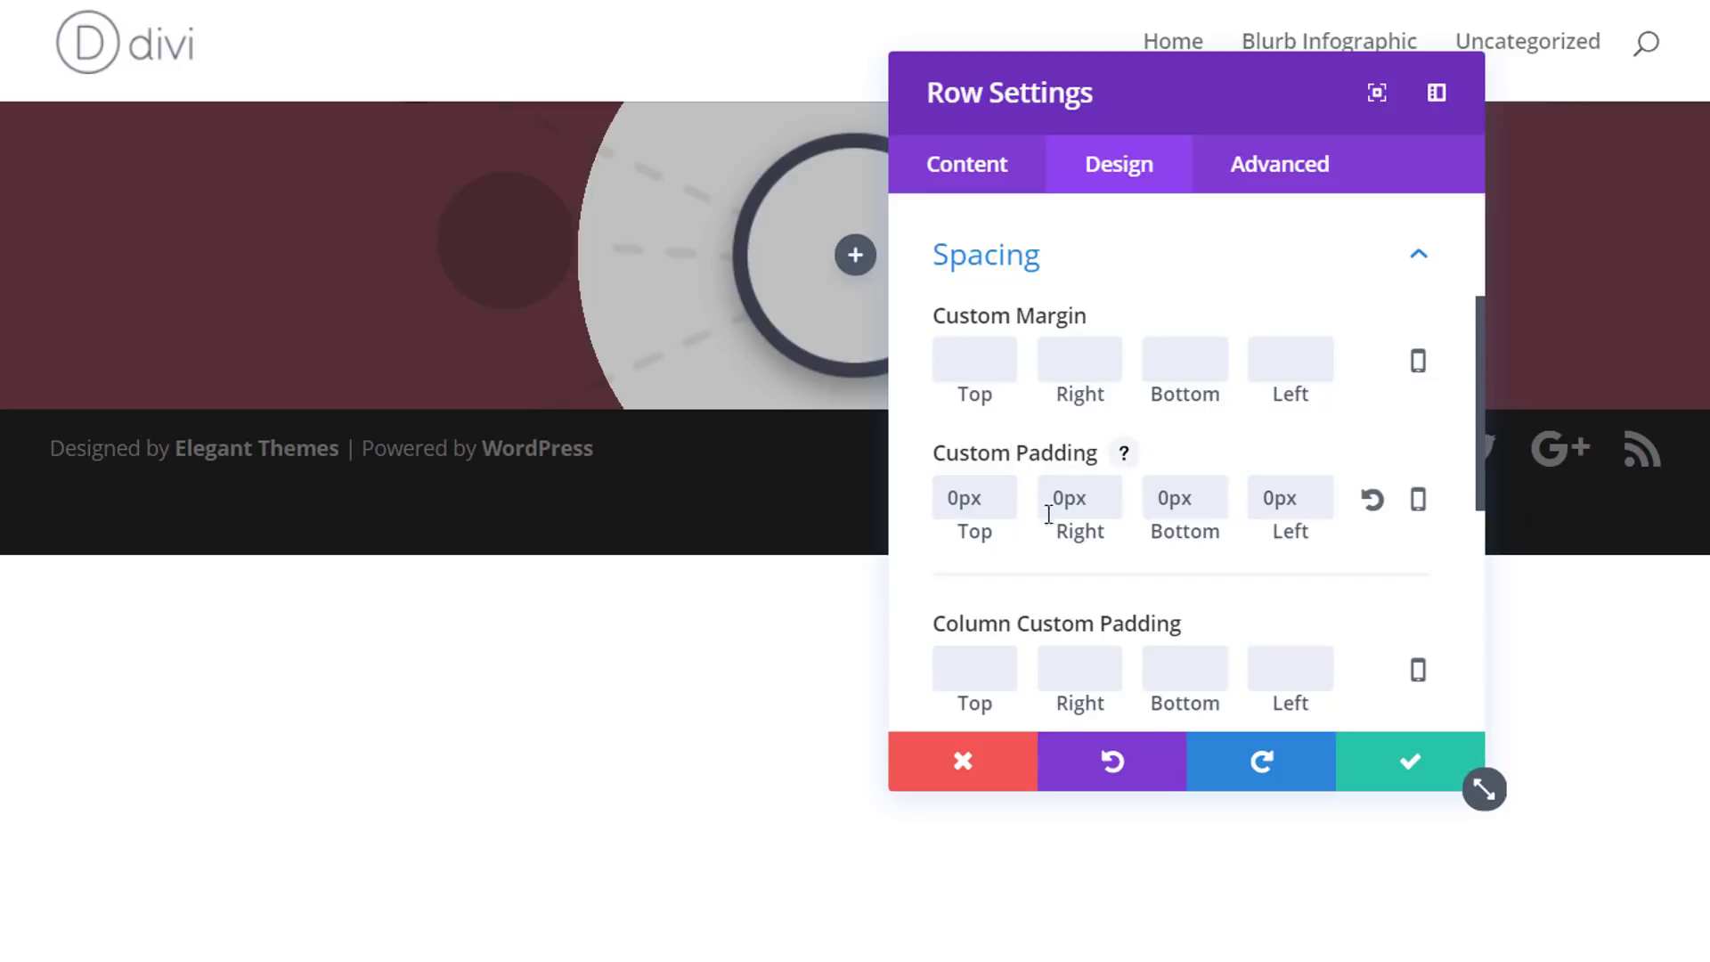
left_click(1382, 781)
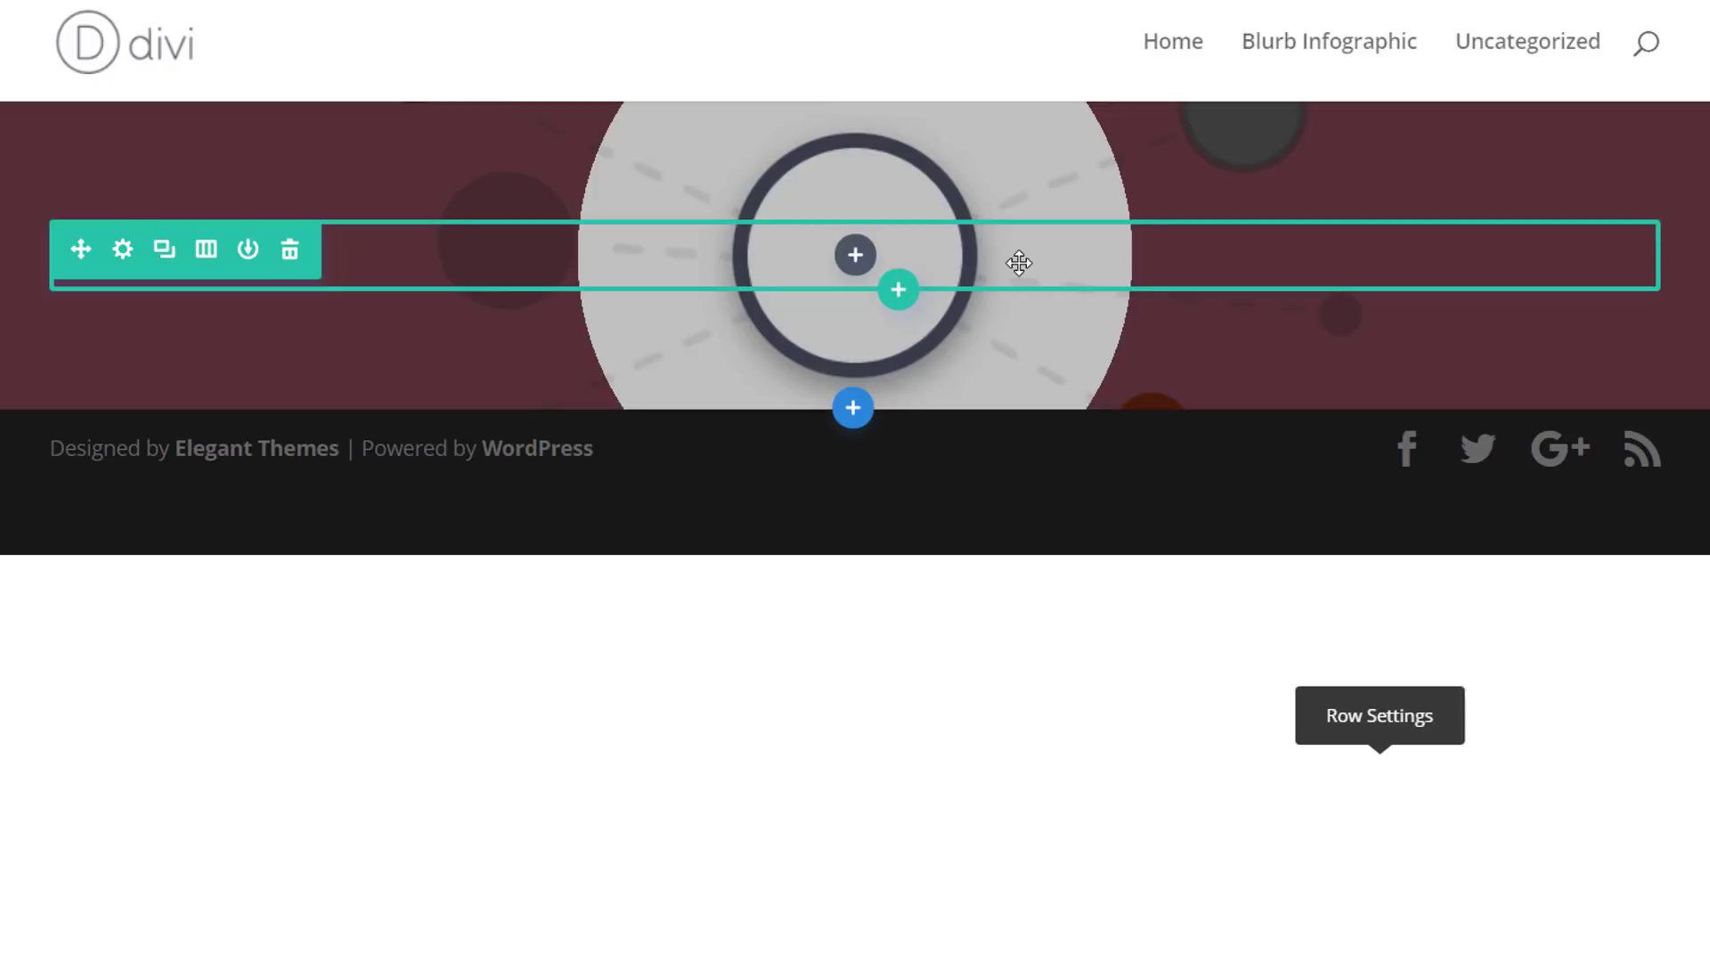
Insert a three-column row beneath the first row, leaving its columns empty
left_click(900, 300)
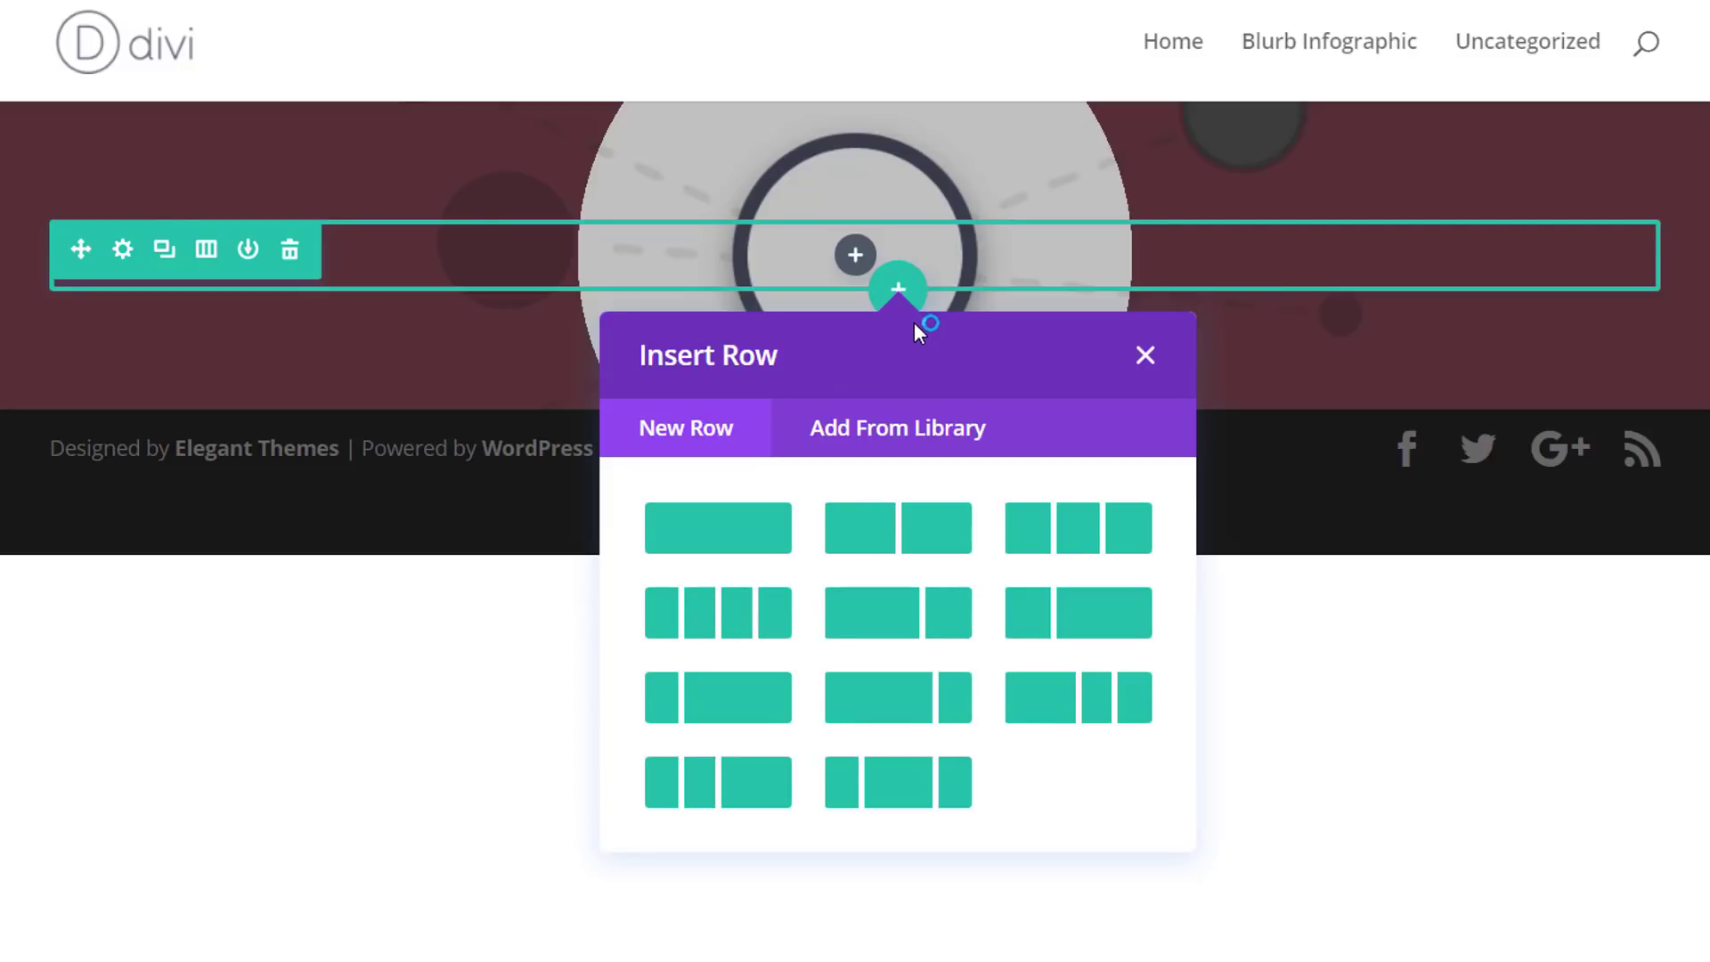
left_click(1125, 543)
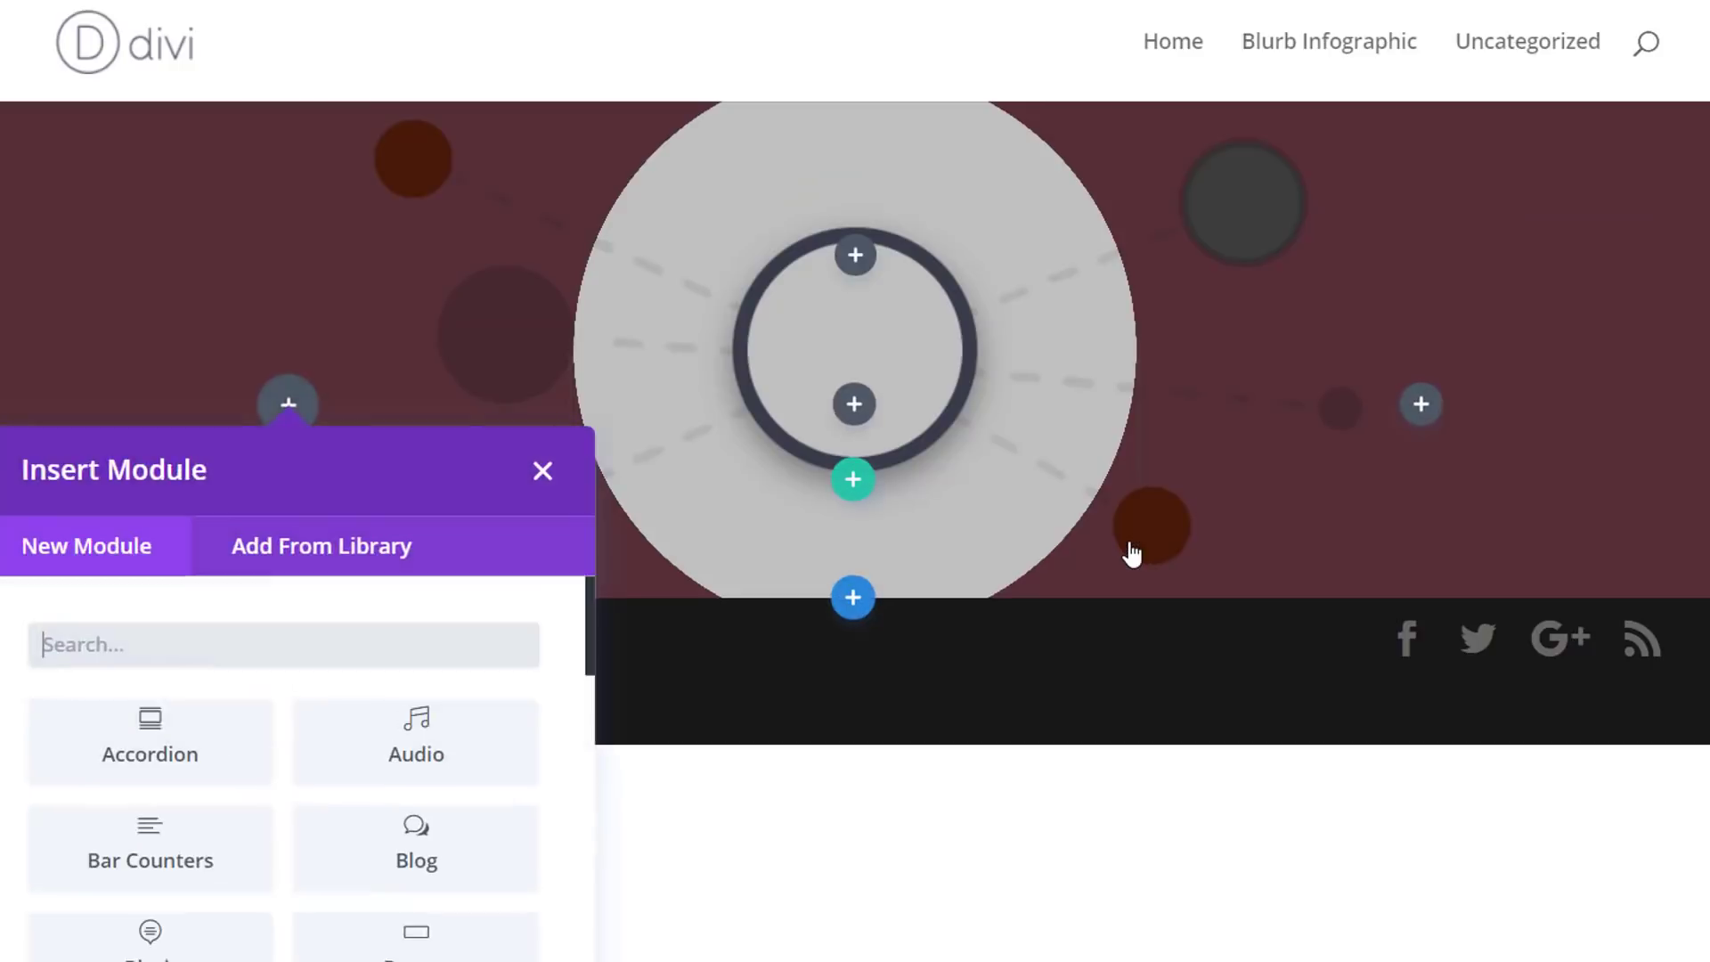
left_click(524, 460)
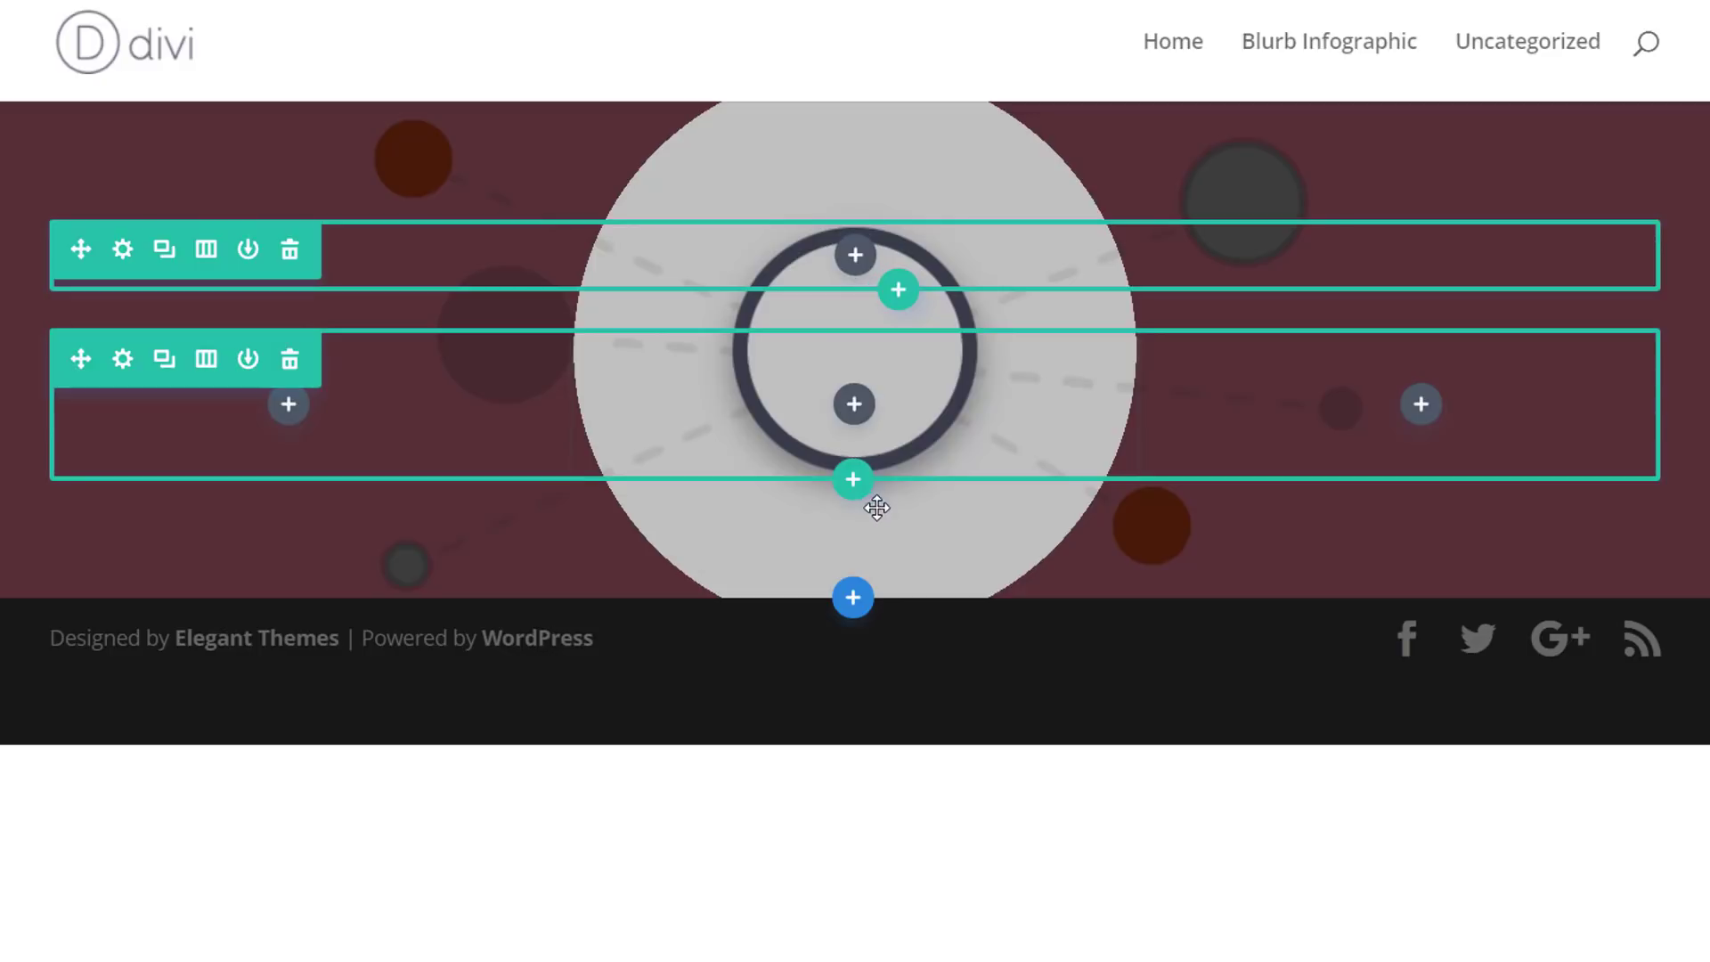
Set the three-column row's custom padding to 0px on all four sides and save
left_click(122, 359)
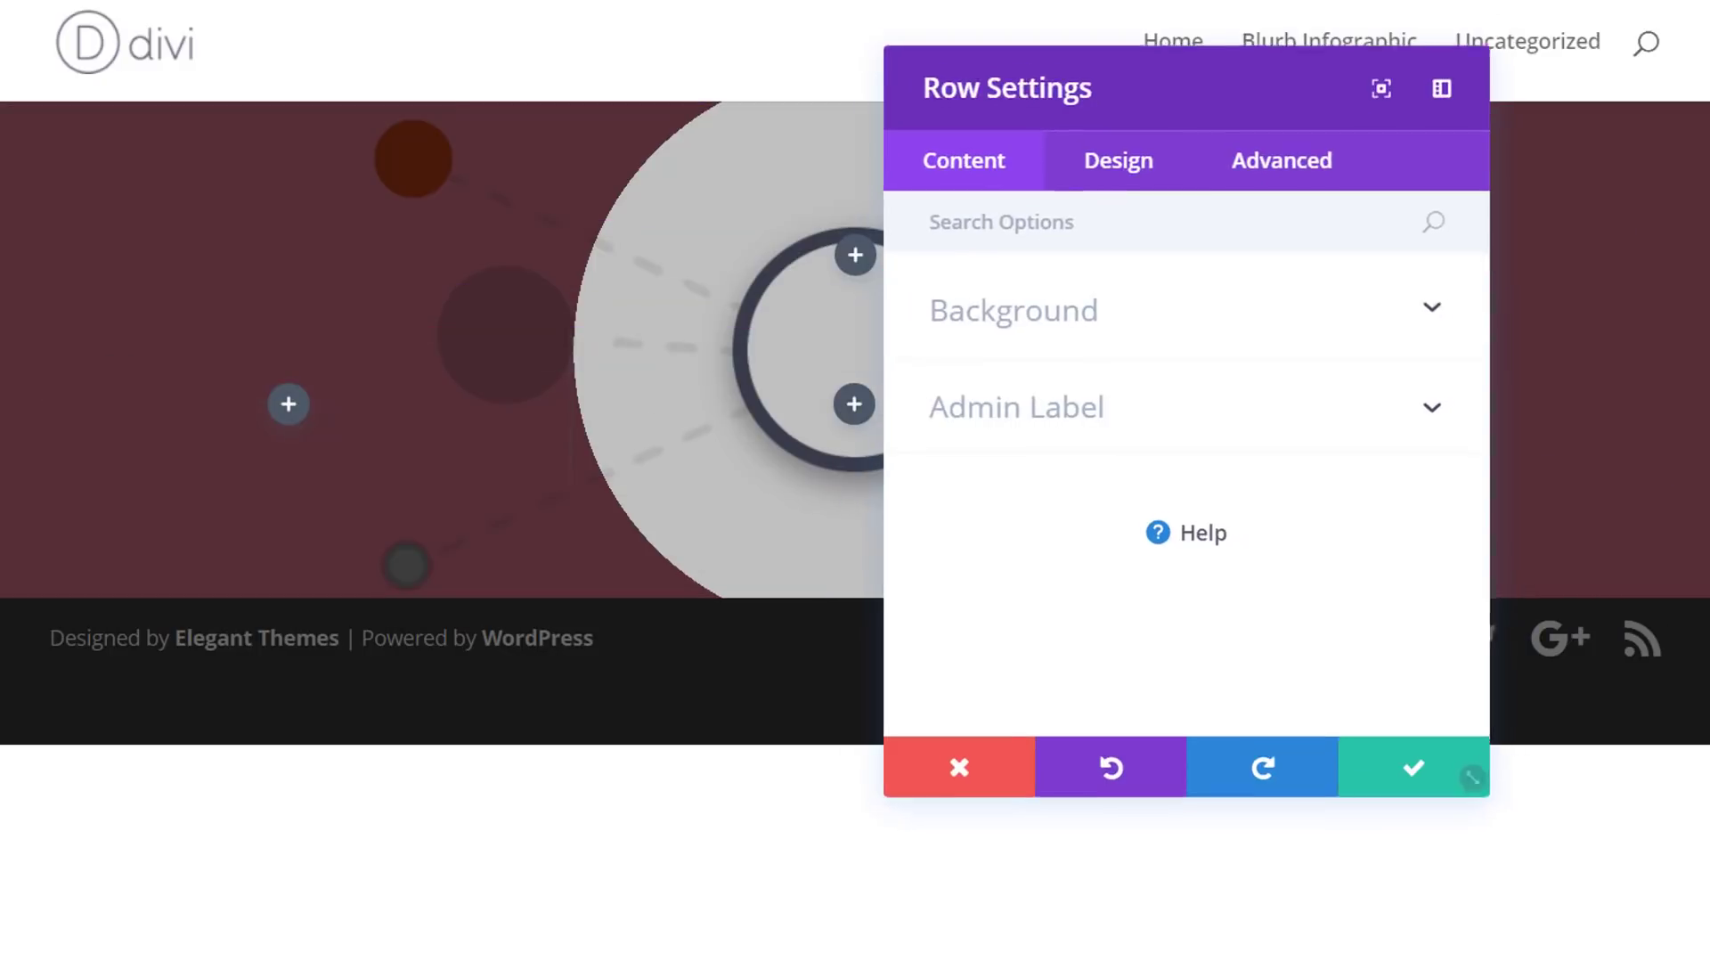
left_click(1149, 186)
left_click(1156, 496)
left_click(995, 483)
type("0")
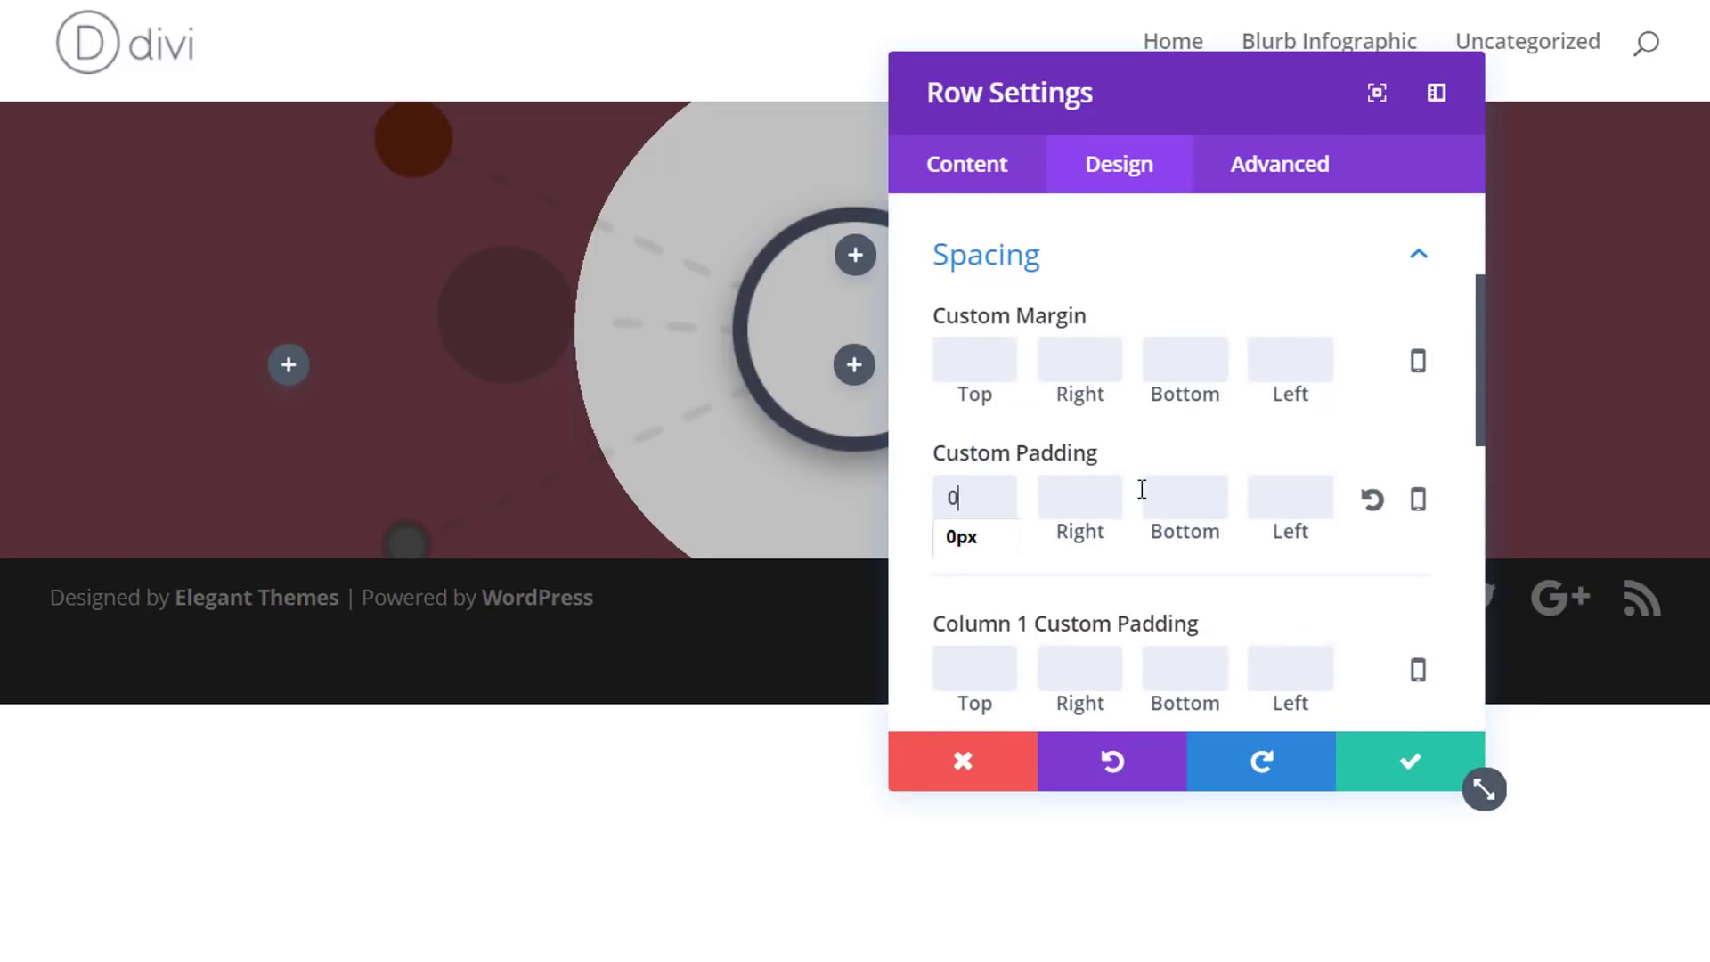
left_click(1102, 508)
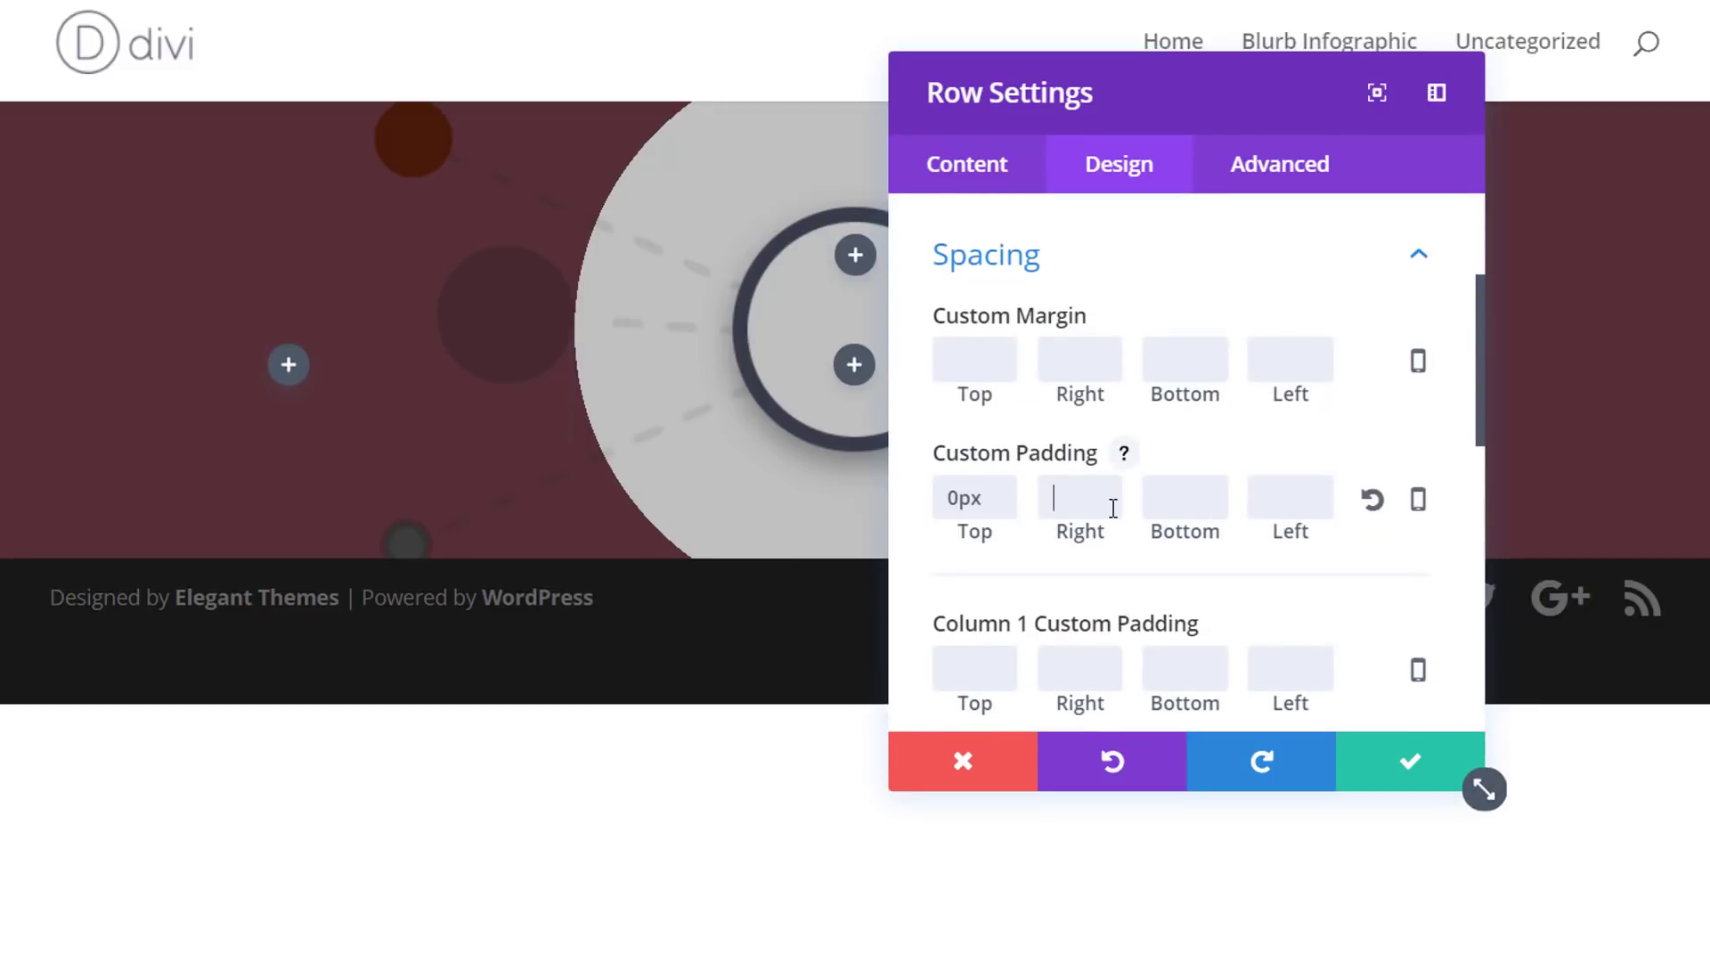
type("0")
left_click(1198, 500)
type("0")
left_click(1270, 496)
type("0")
left_click(1409, 760)
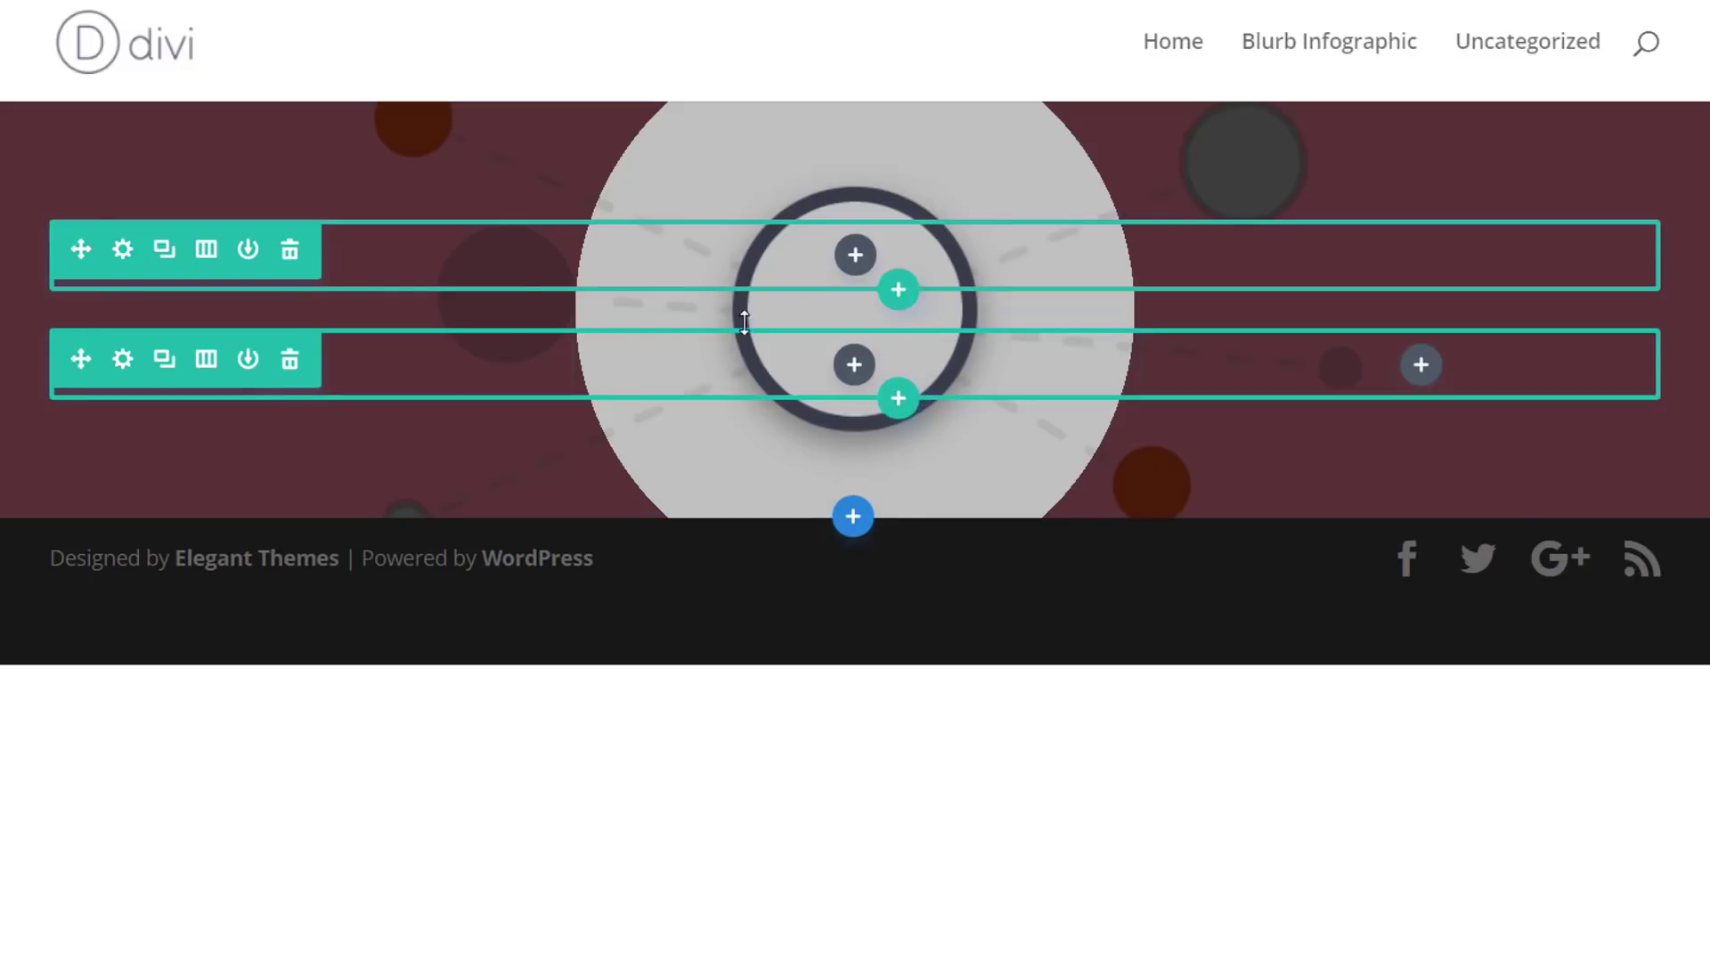
Duplicate the three-column row and set Make This Row Fullwidth to Yes on the copy
left_click(171, 361)
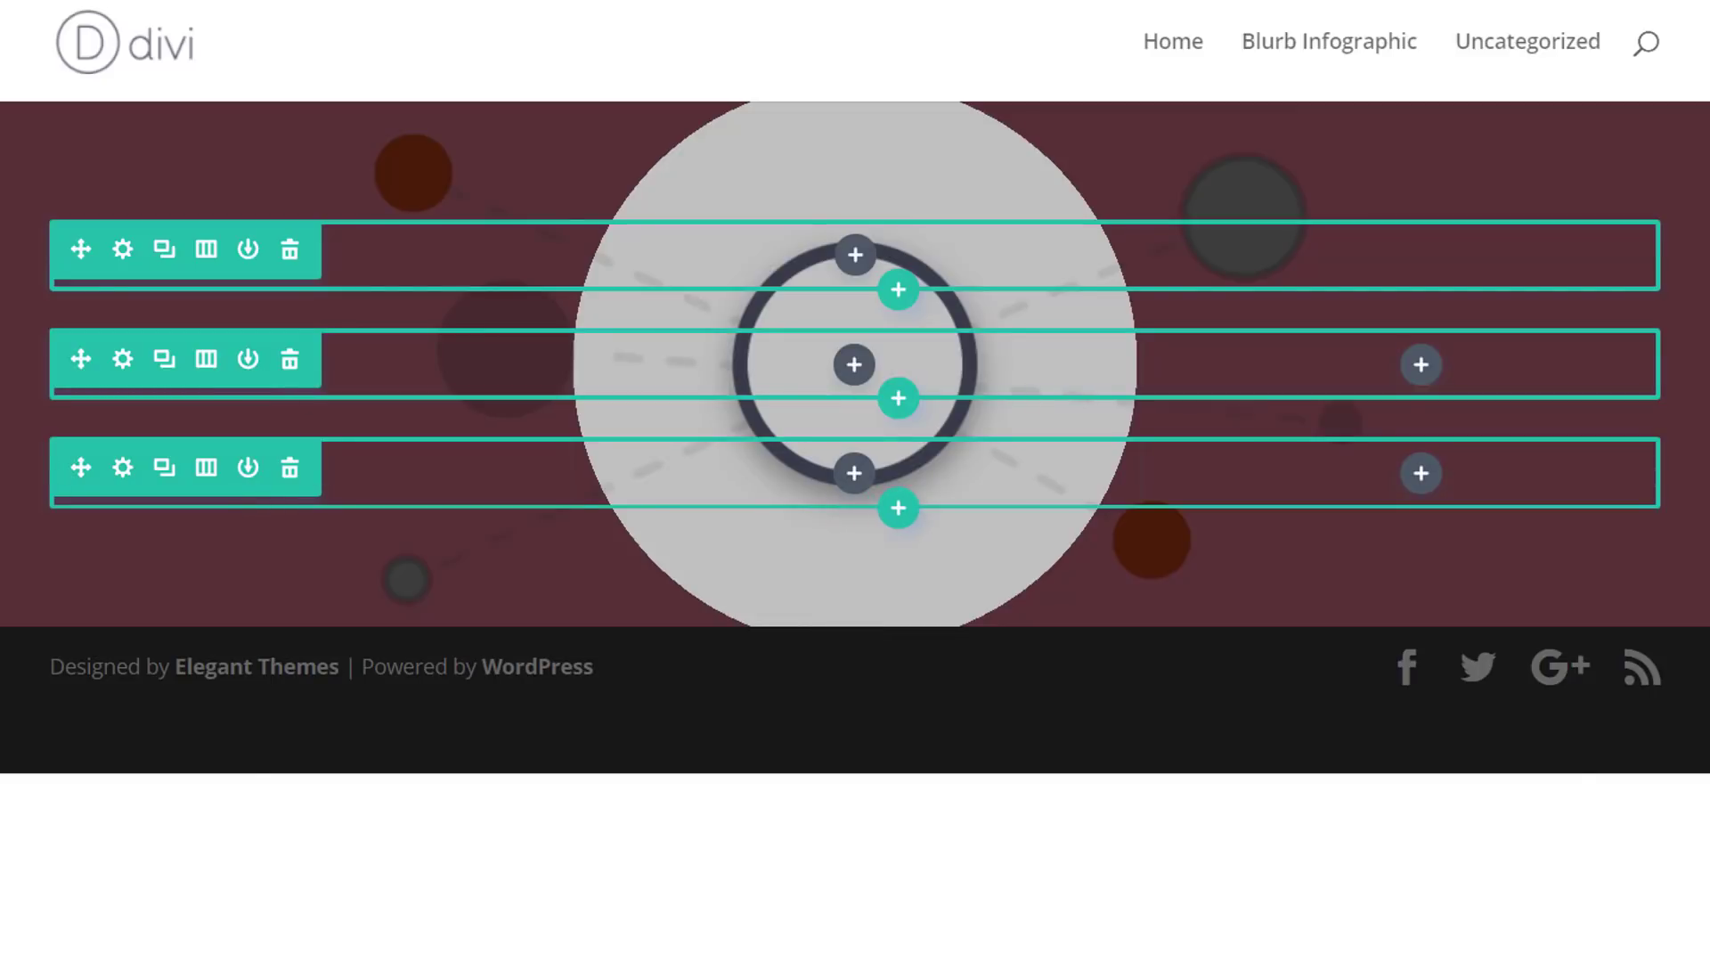
left_click(116, 471)
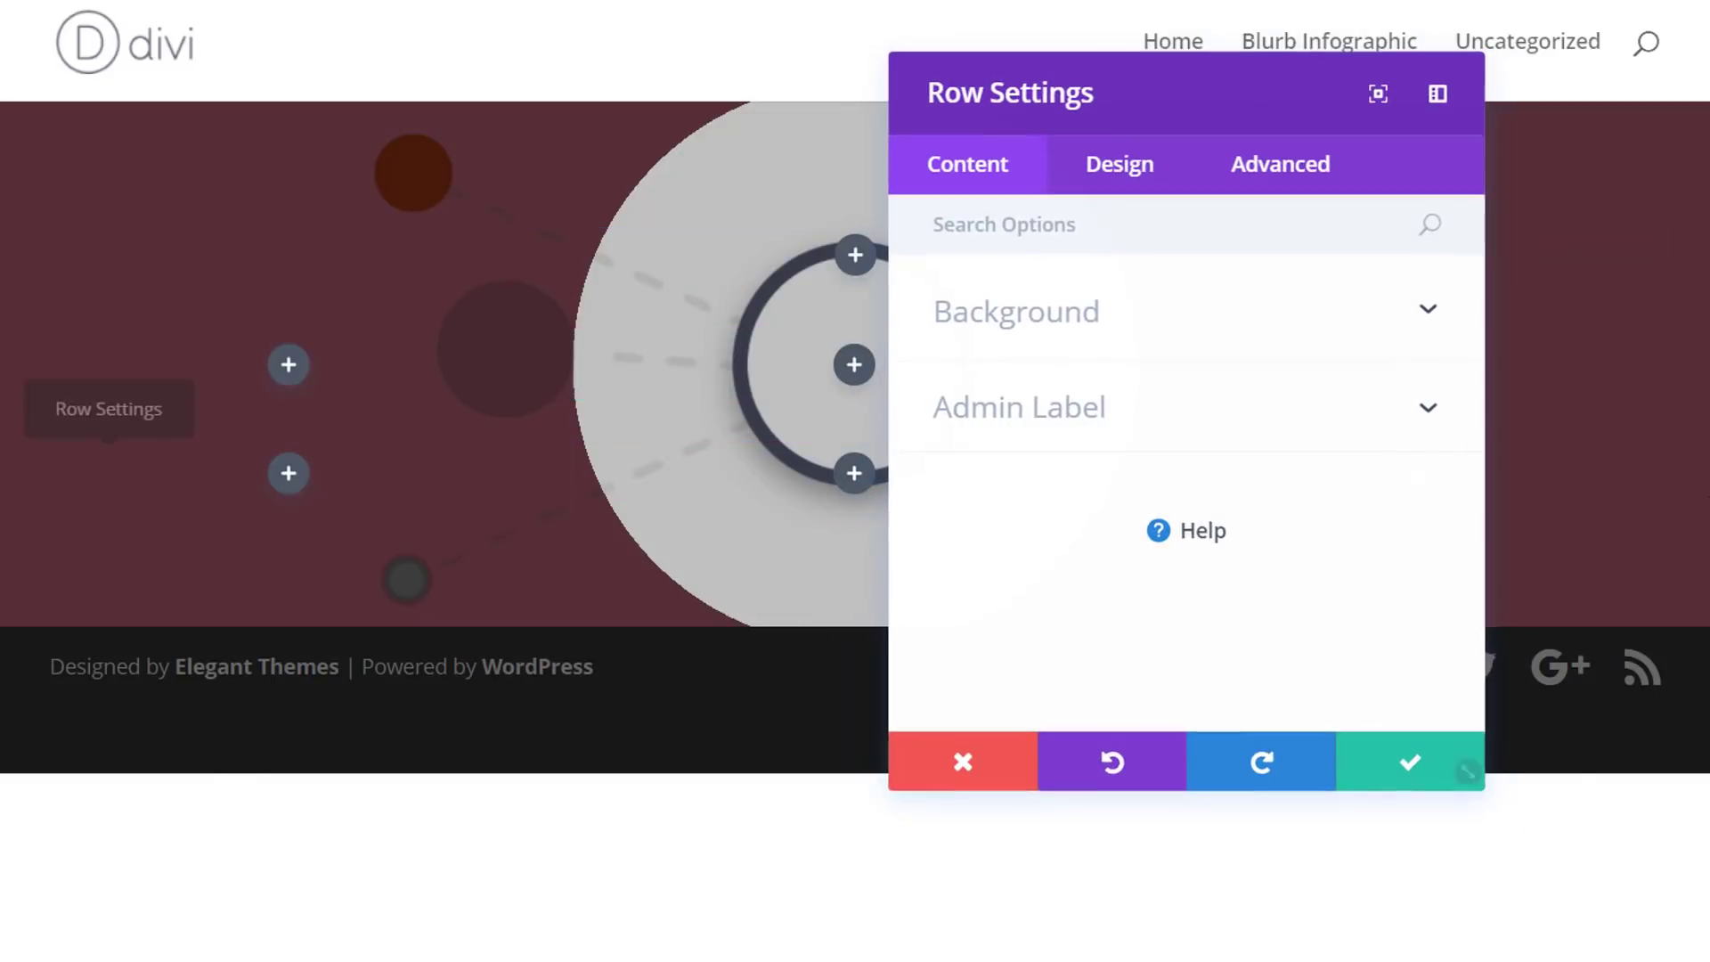
left_click(1069, 163)
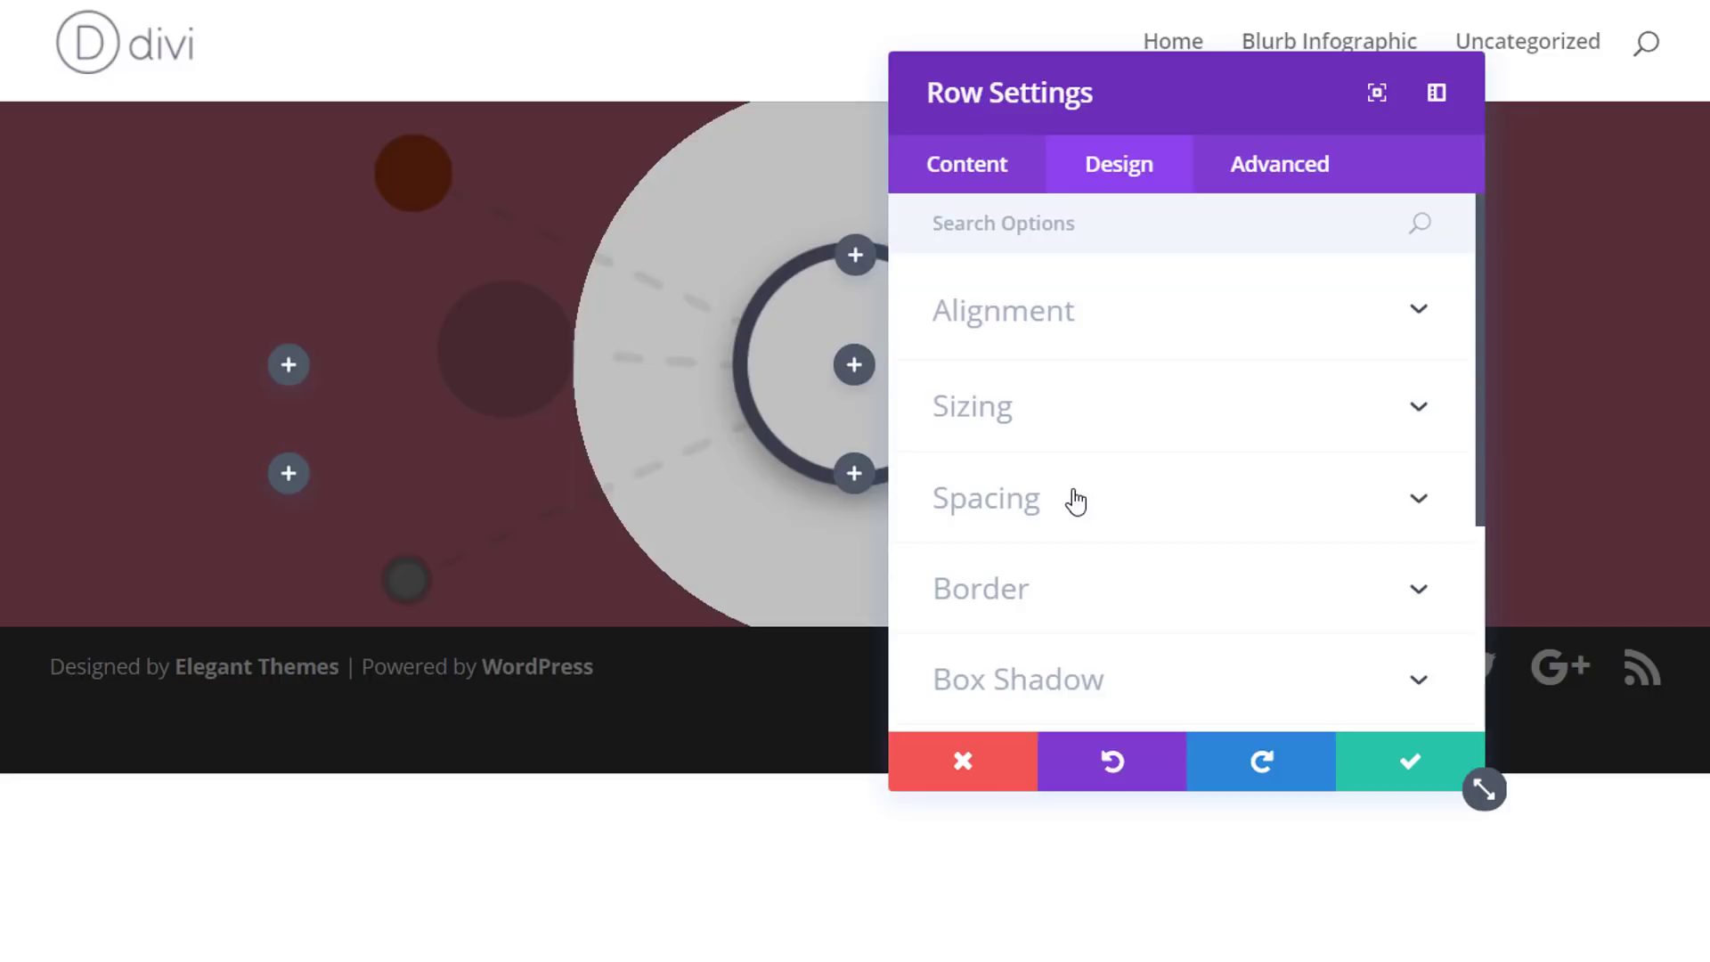
left_click(1060, 405)
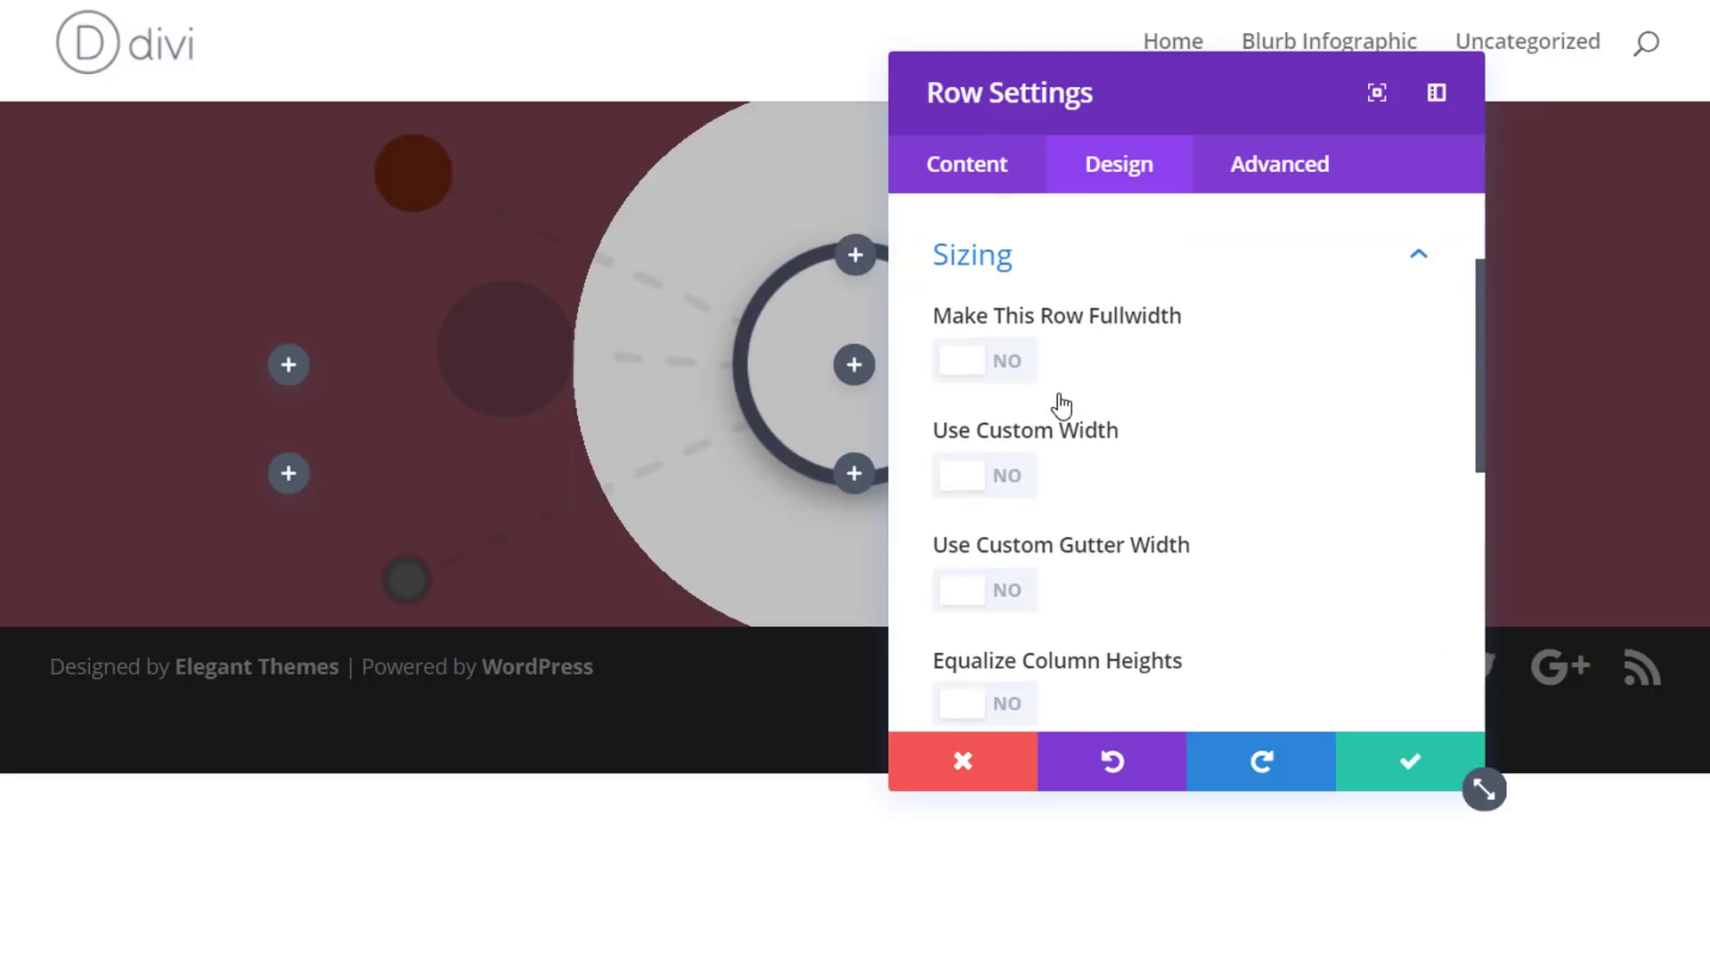
left_click(1004, 361)
left_click(1409, 760)
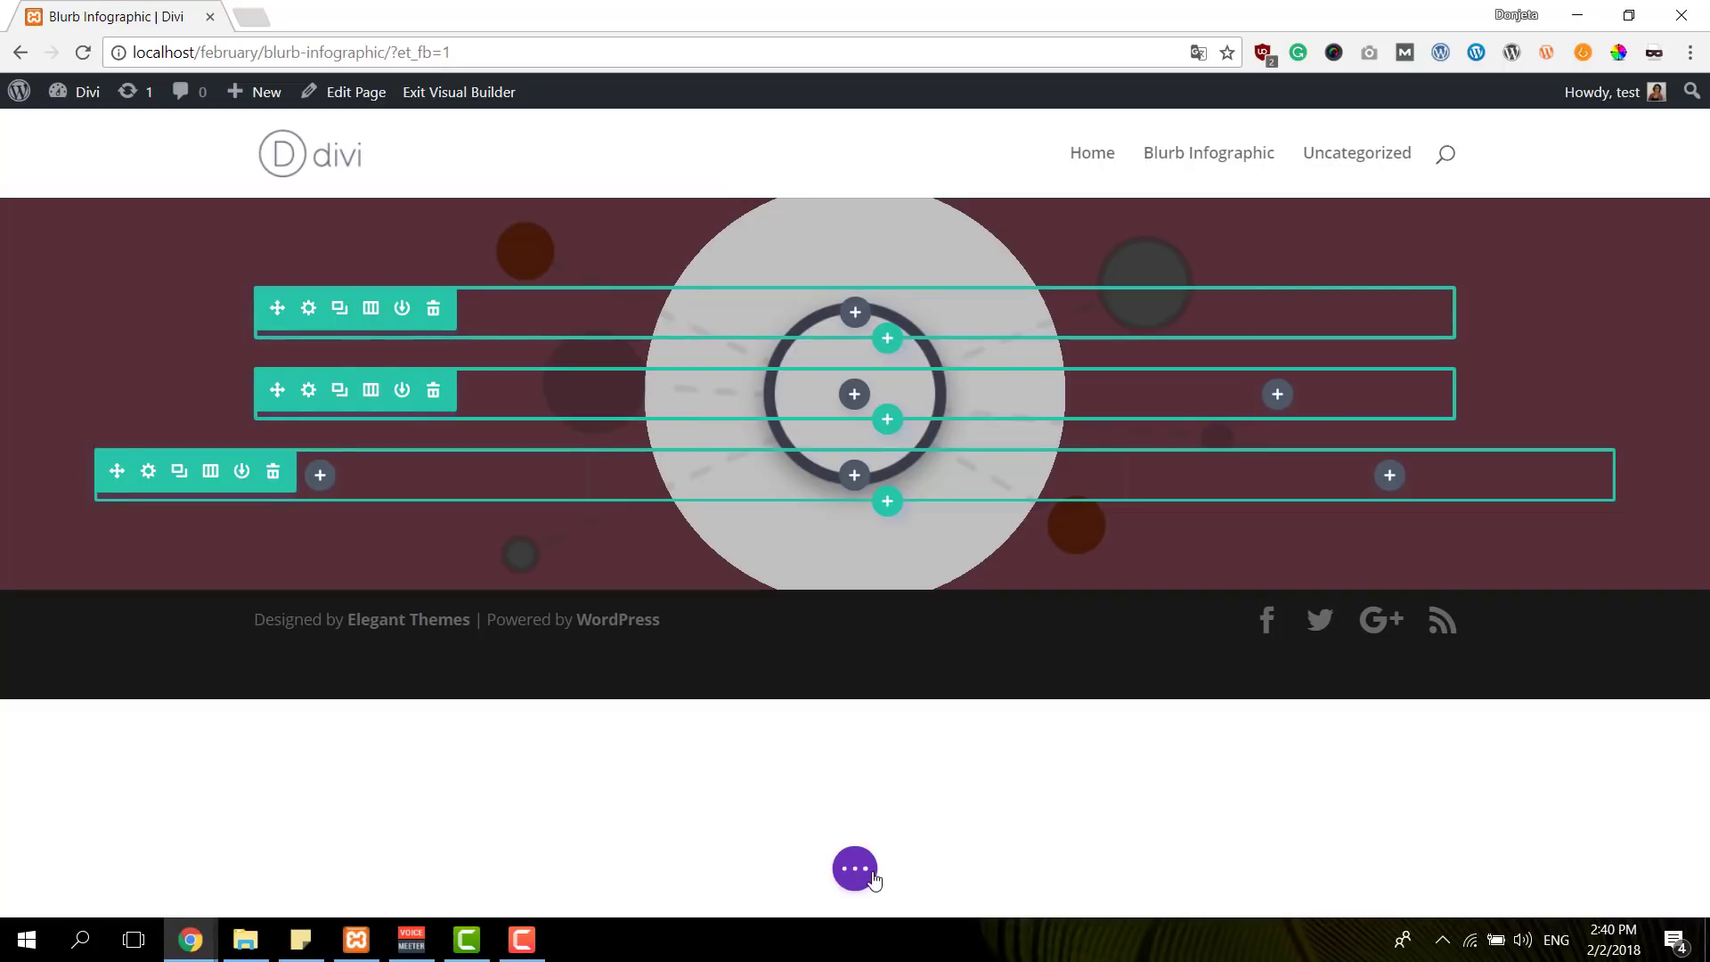
left_click(855, 869)
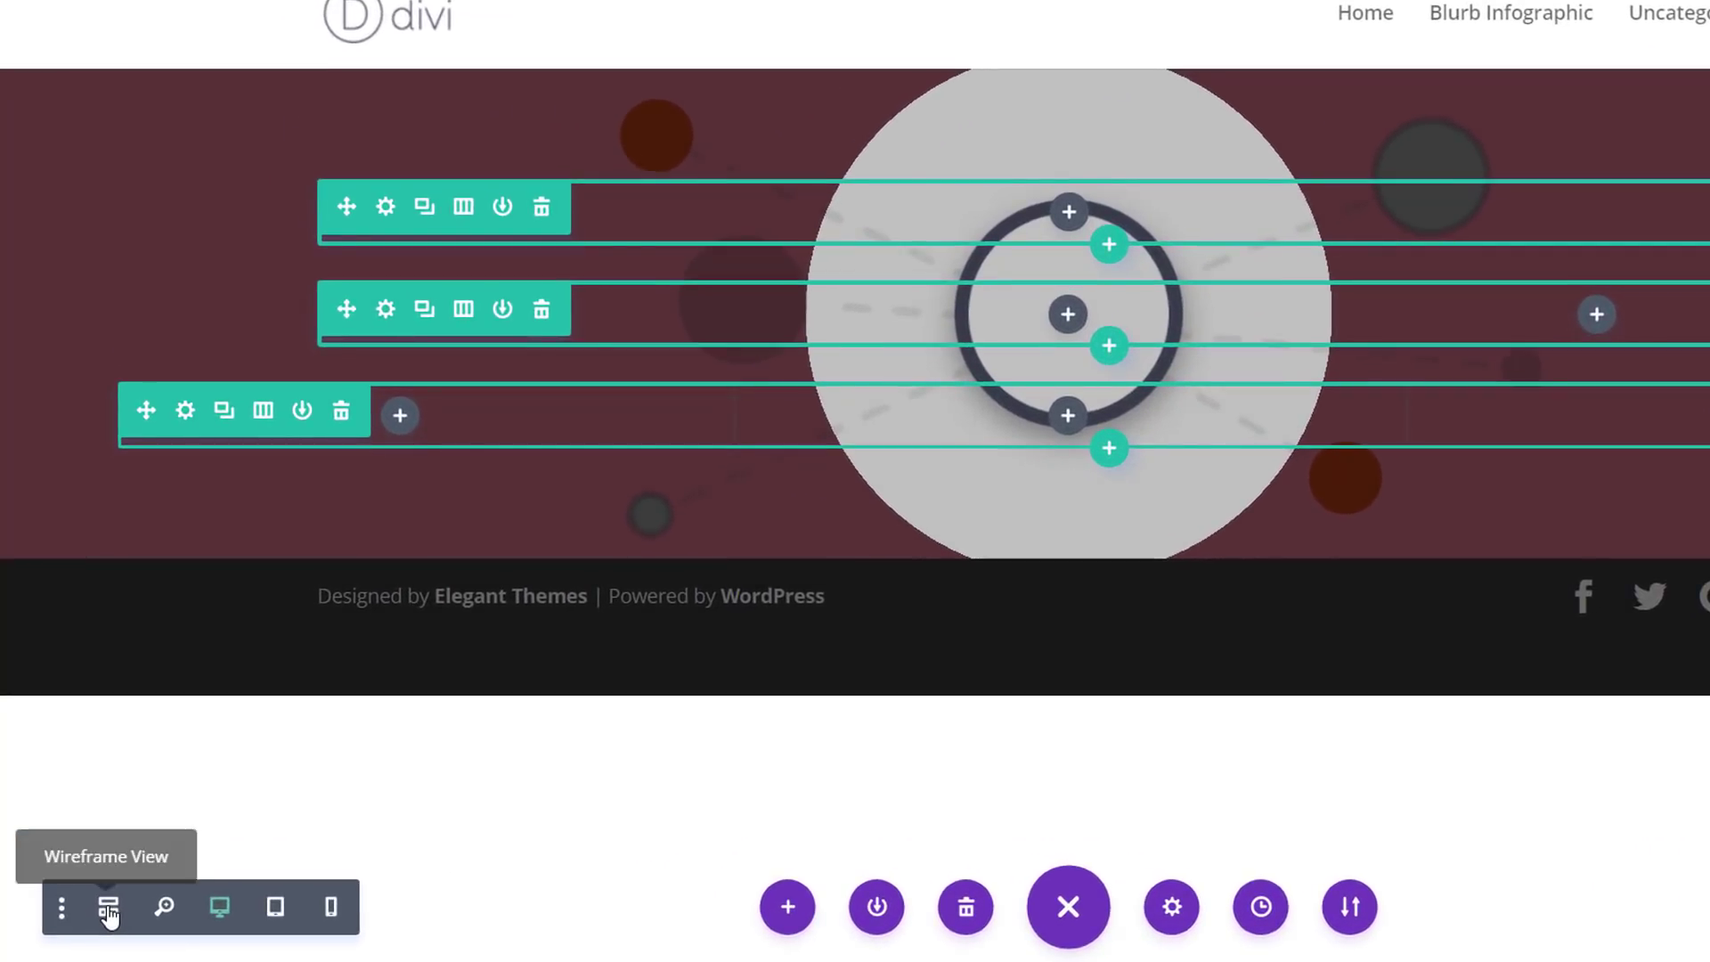
Check wireframe view, then add the grid view icon to the builder's settings toolbar
left_click(108, 910)
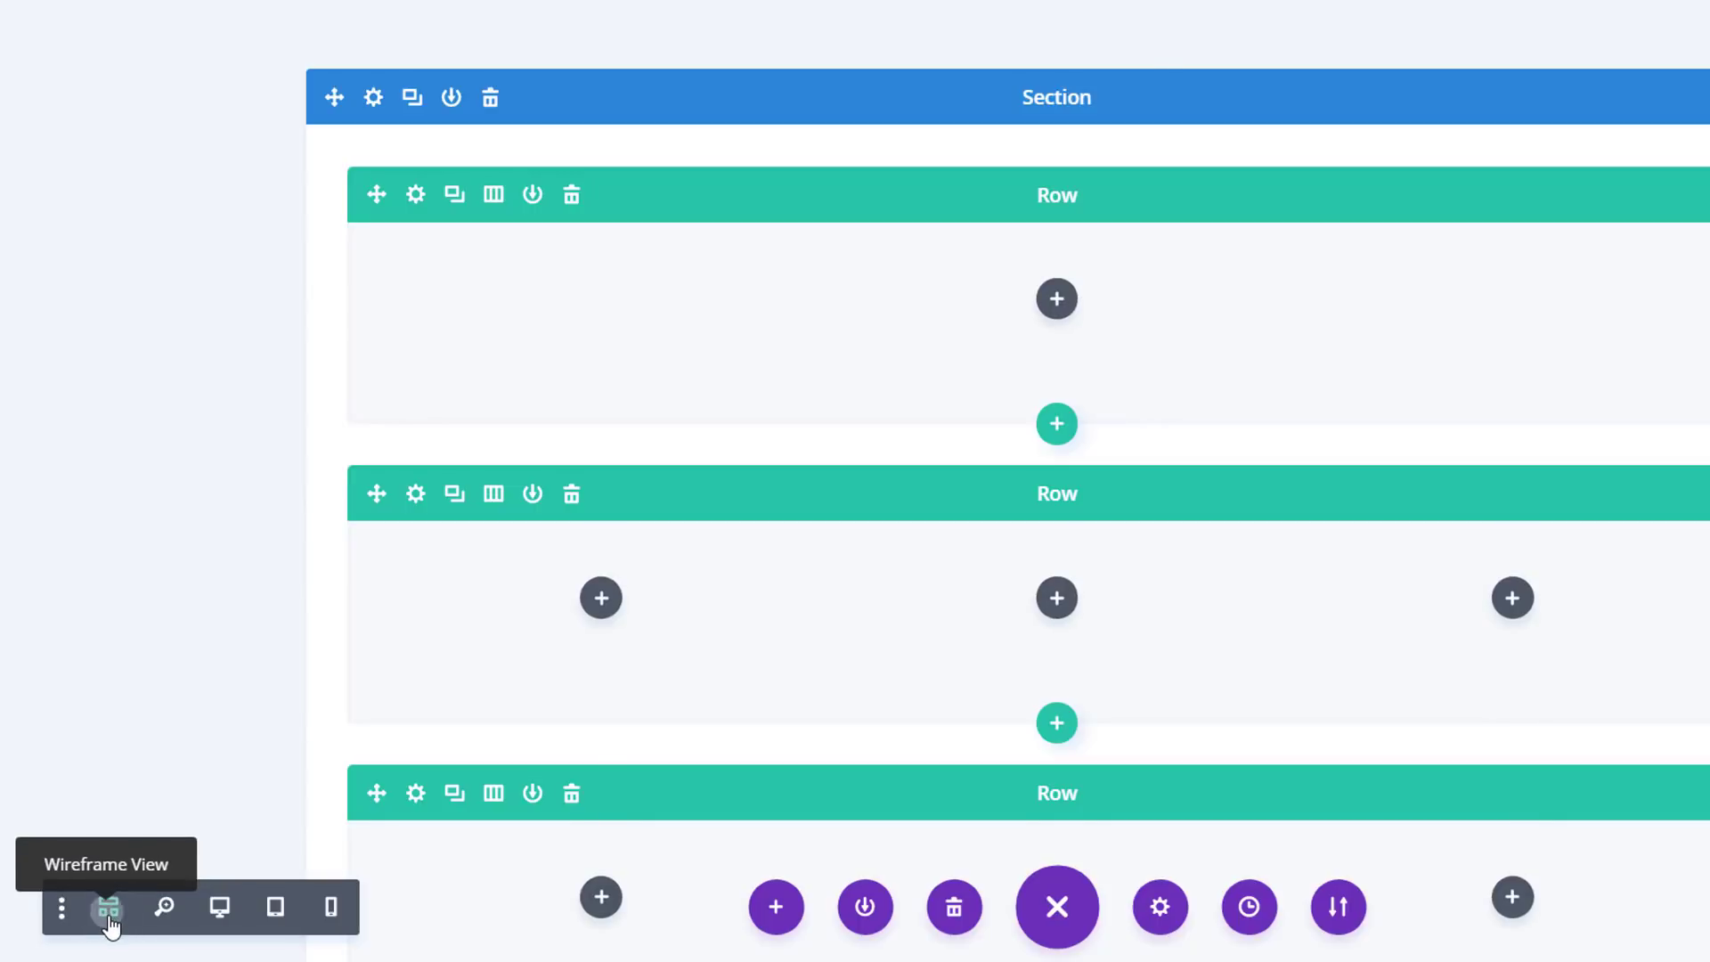
left_click(108, 918)
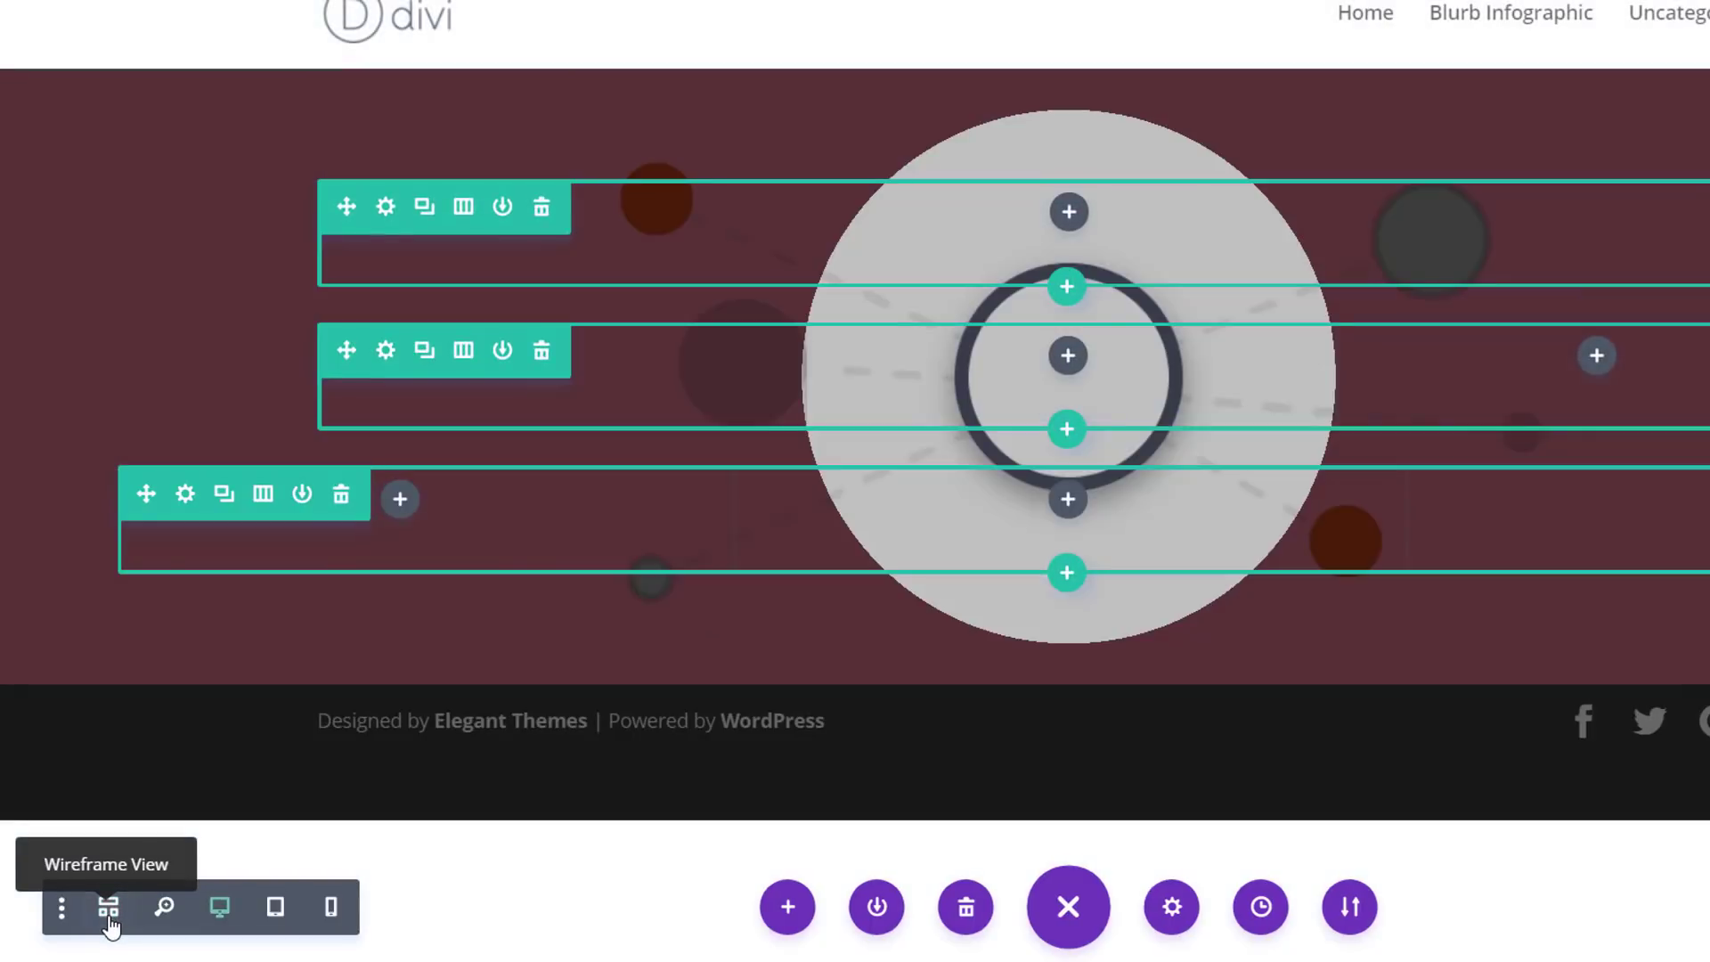
left_click(61, 907)
left_click(510, 239)
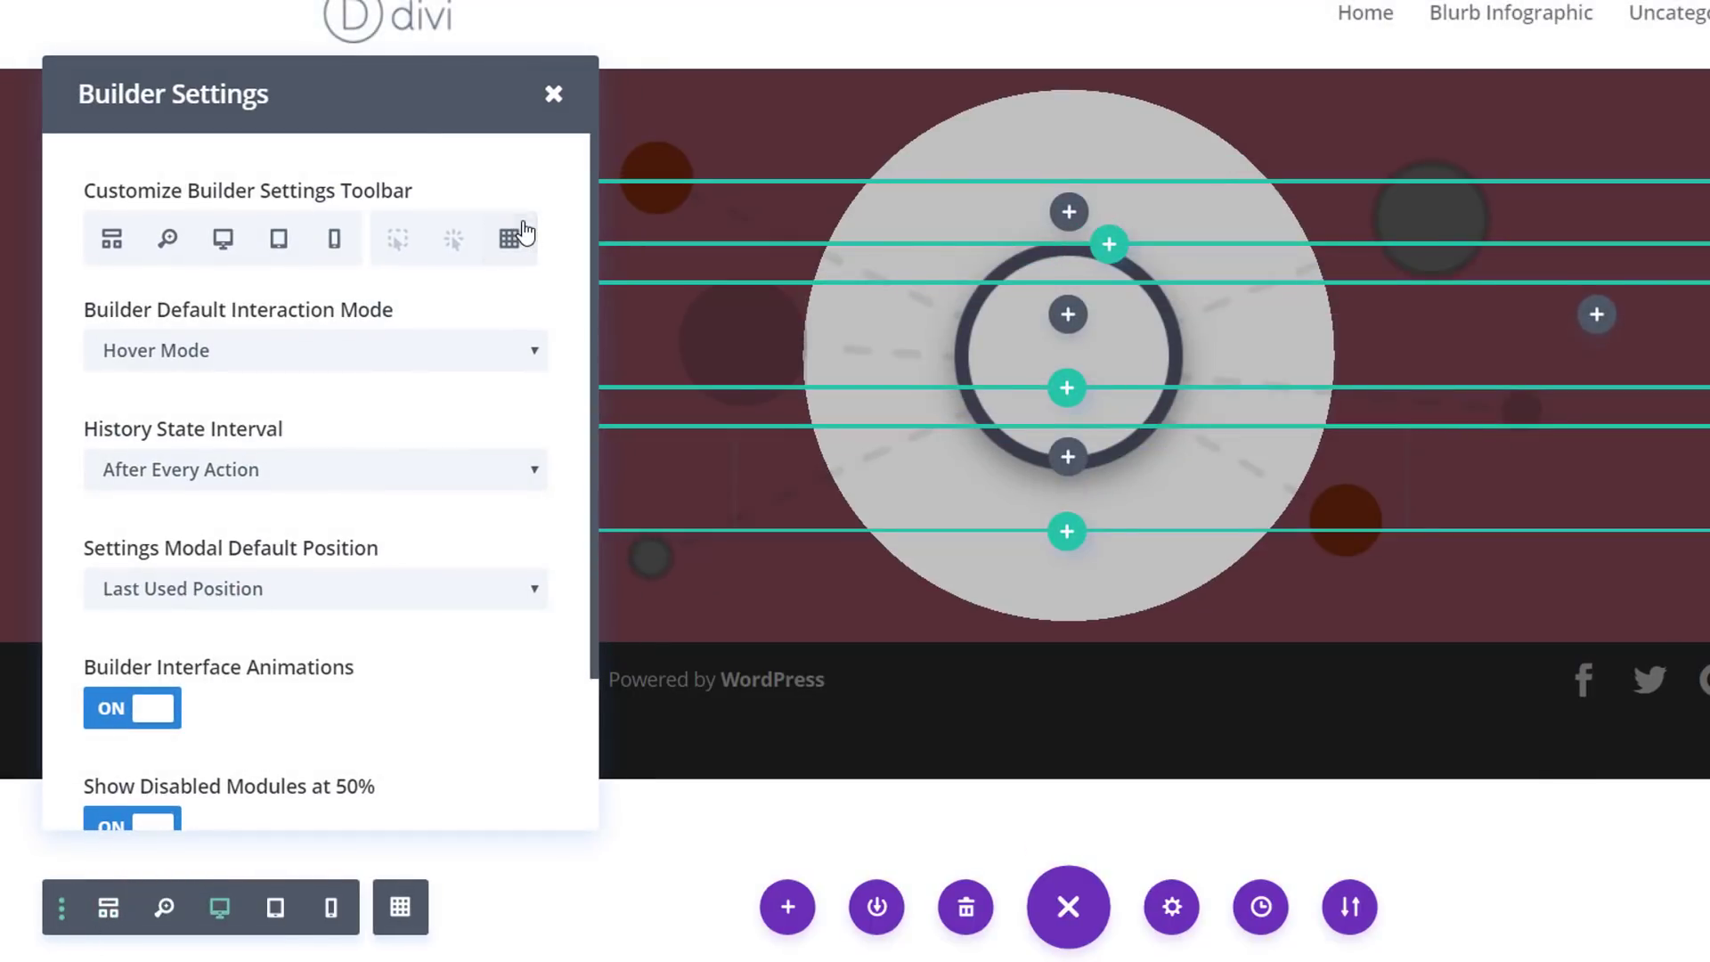
left_click(553, 94)
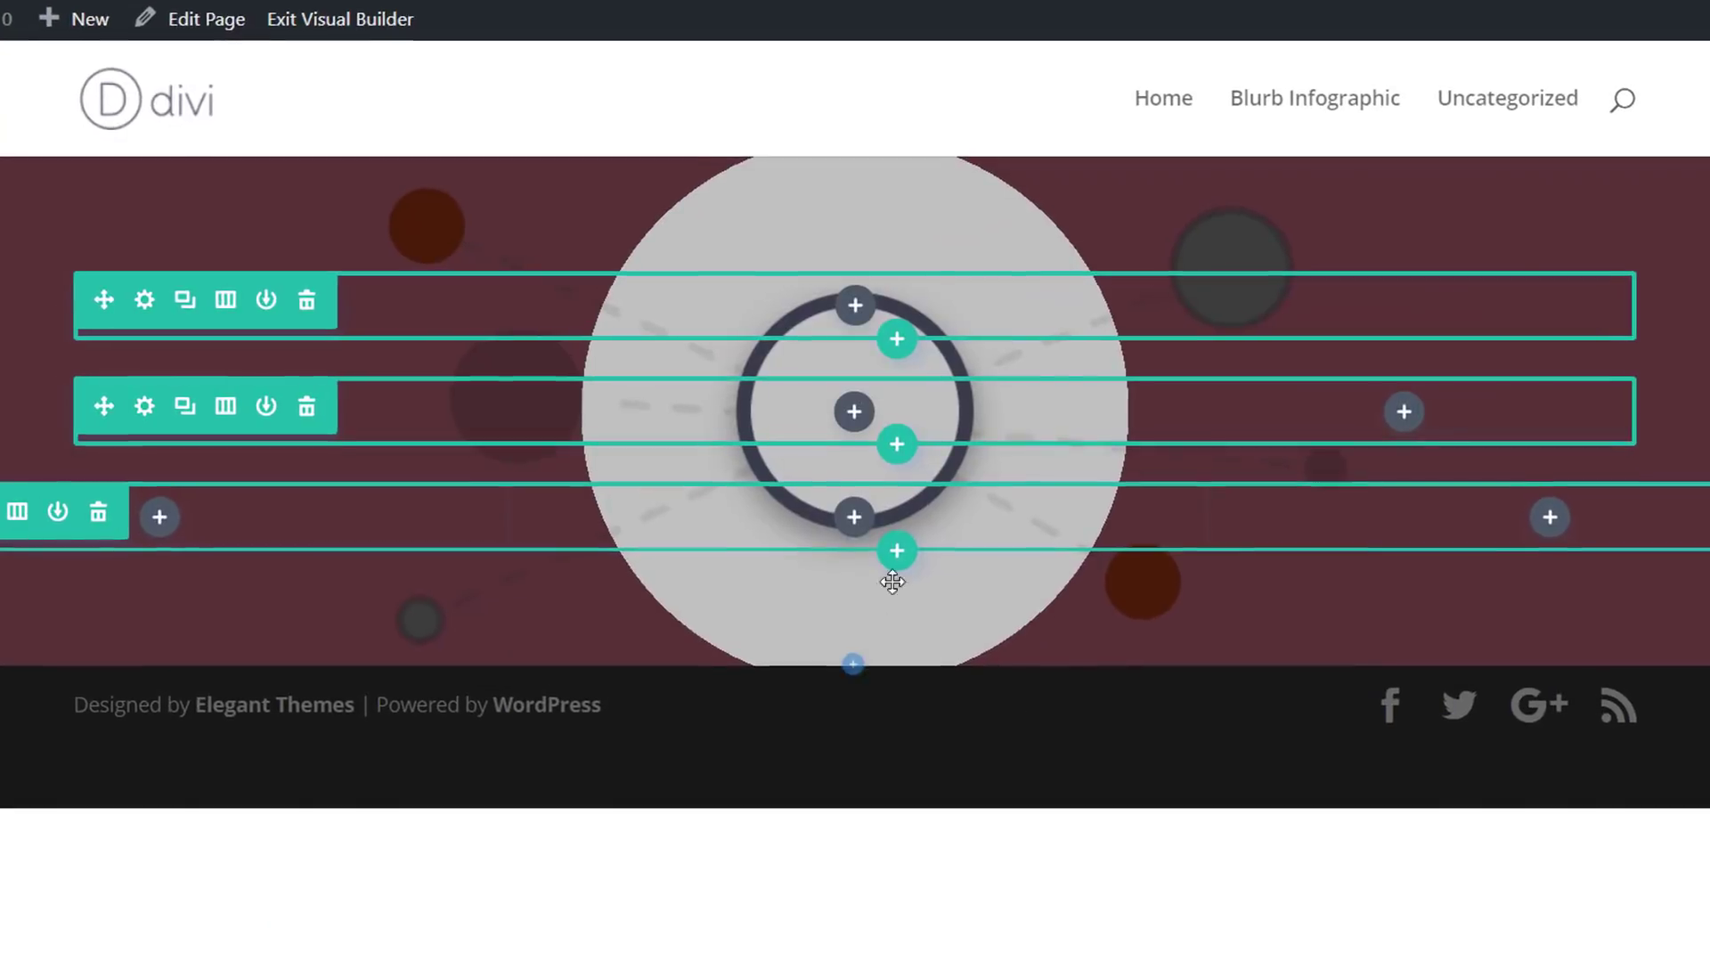
Add an empty three-column row below the last row
left_click(895, 552)
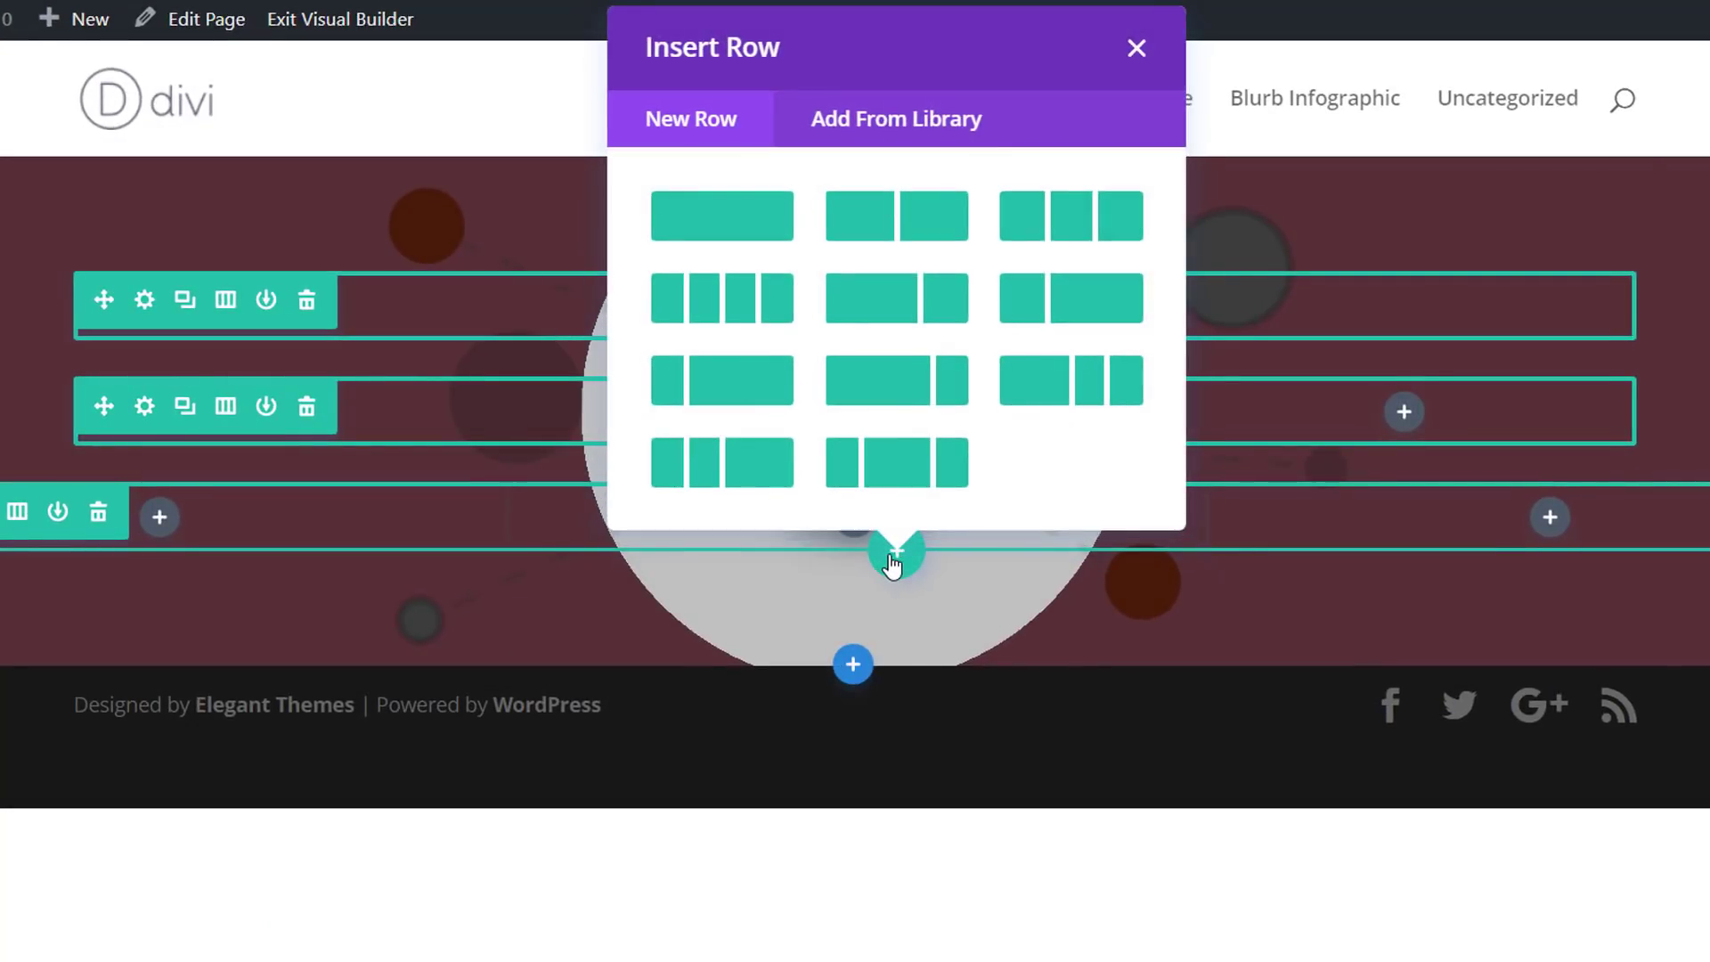
left_click(1048, 230)
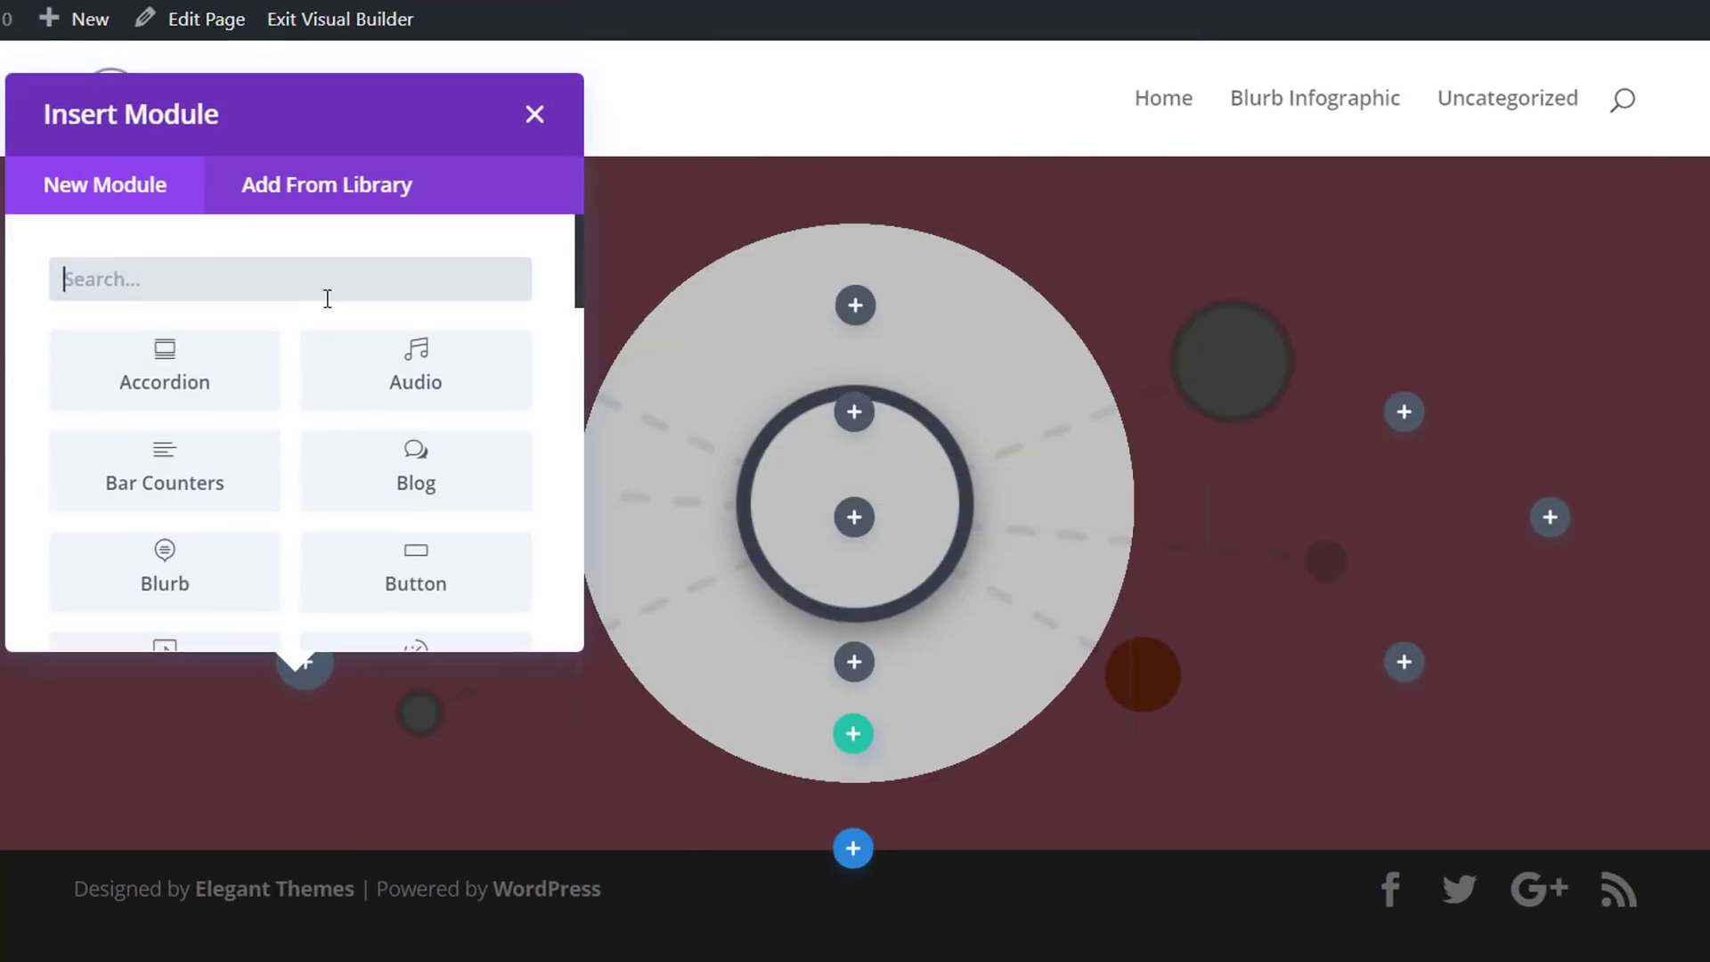
left_click(535, 114)
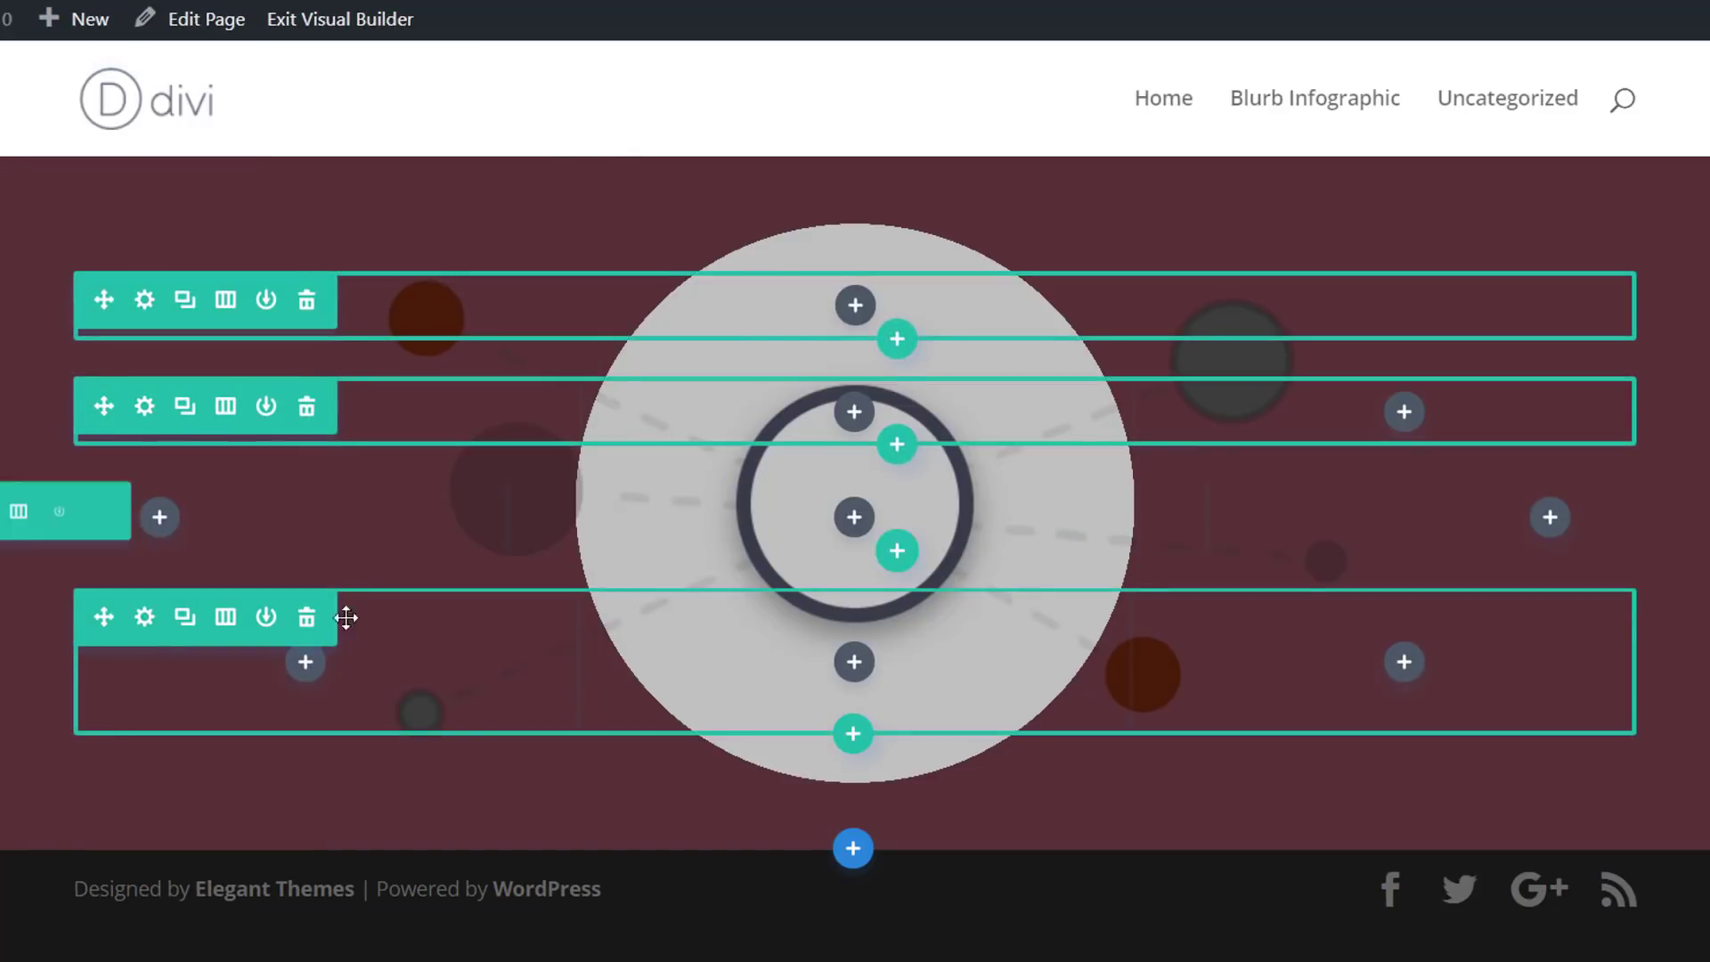
Give the new bottom row 0px custom padding on top, right, bottom and left, and save
left_click(145, 618)
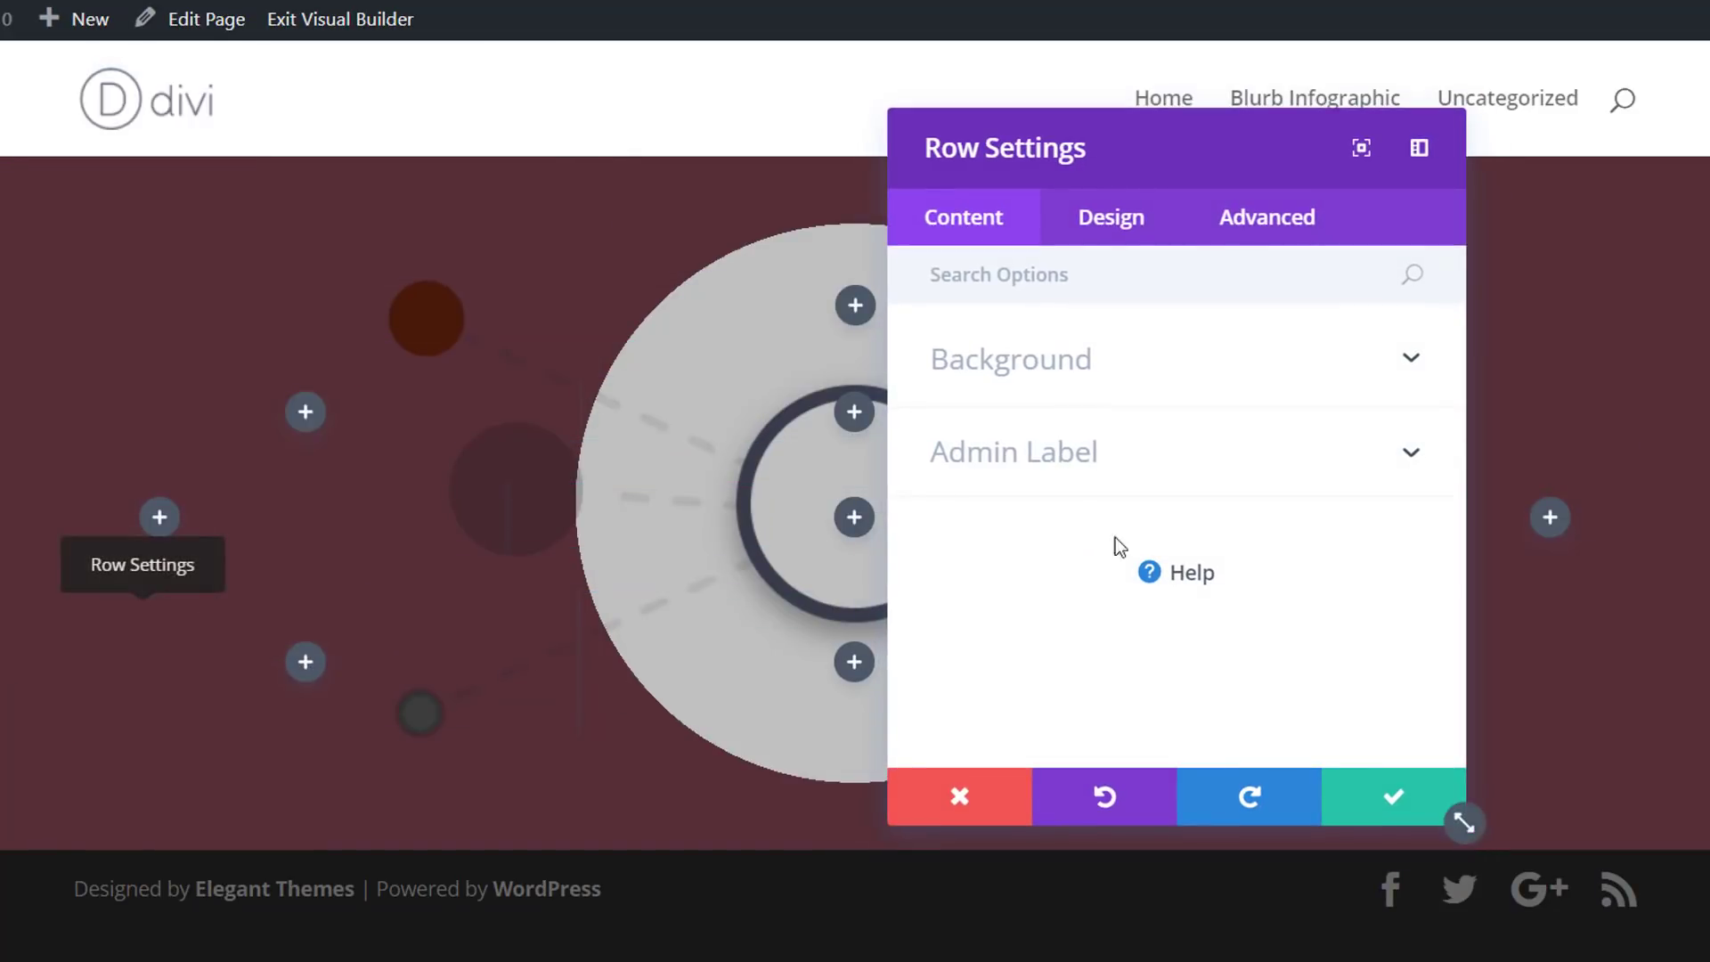
left_click(1129, 220)
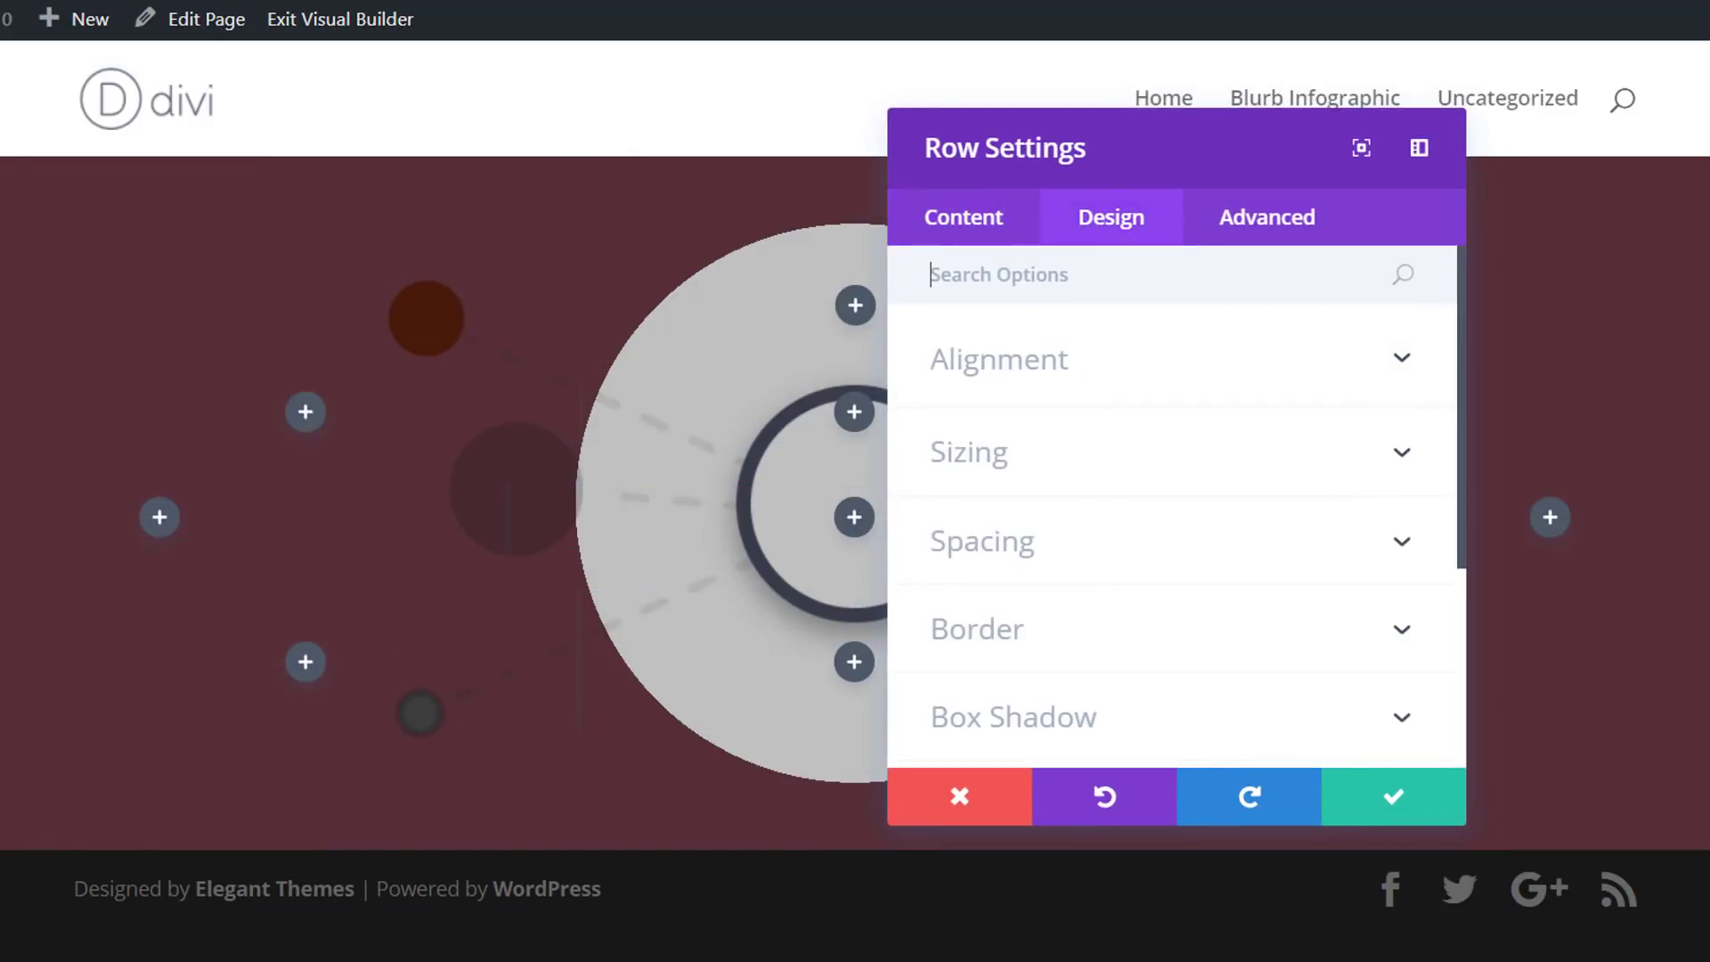
left_click(1117, 545)
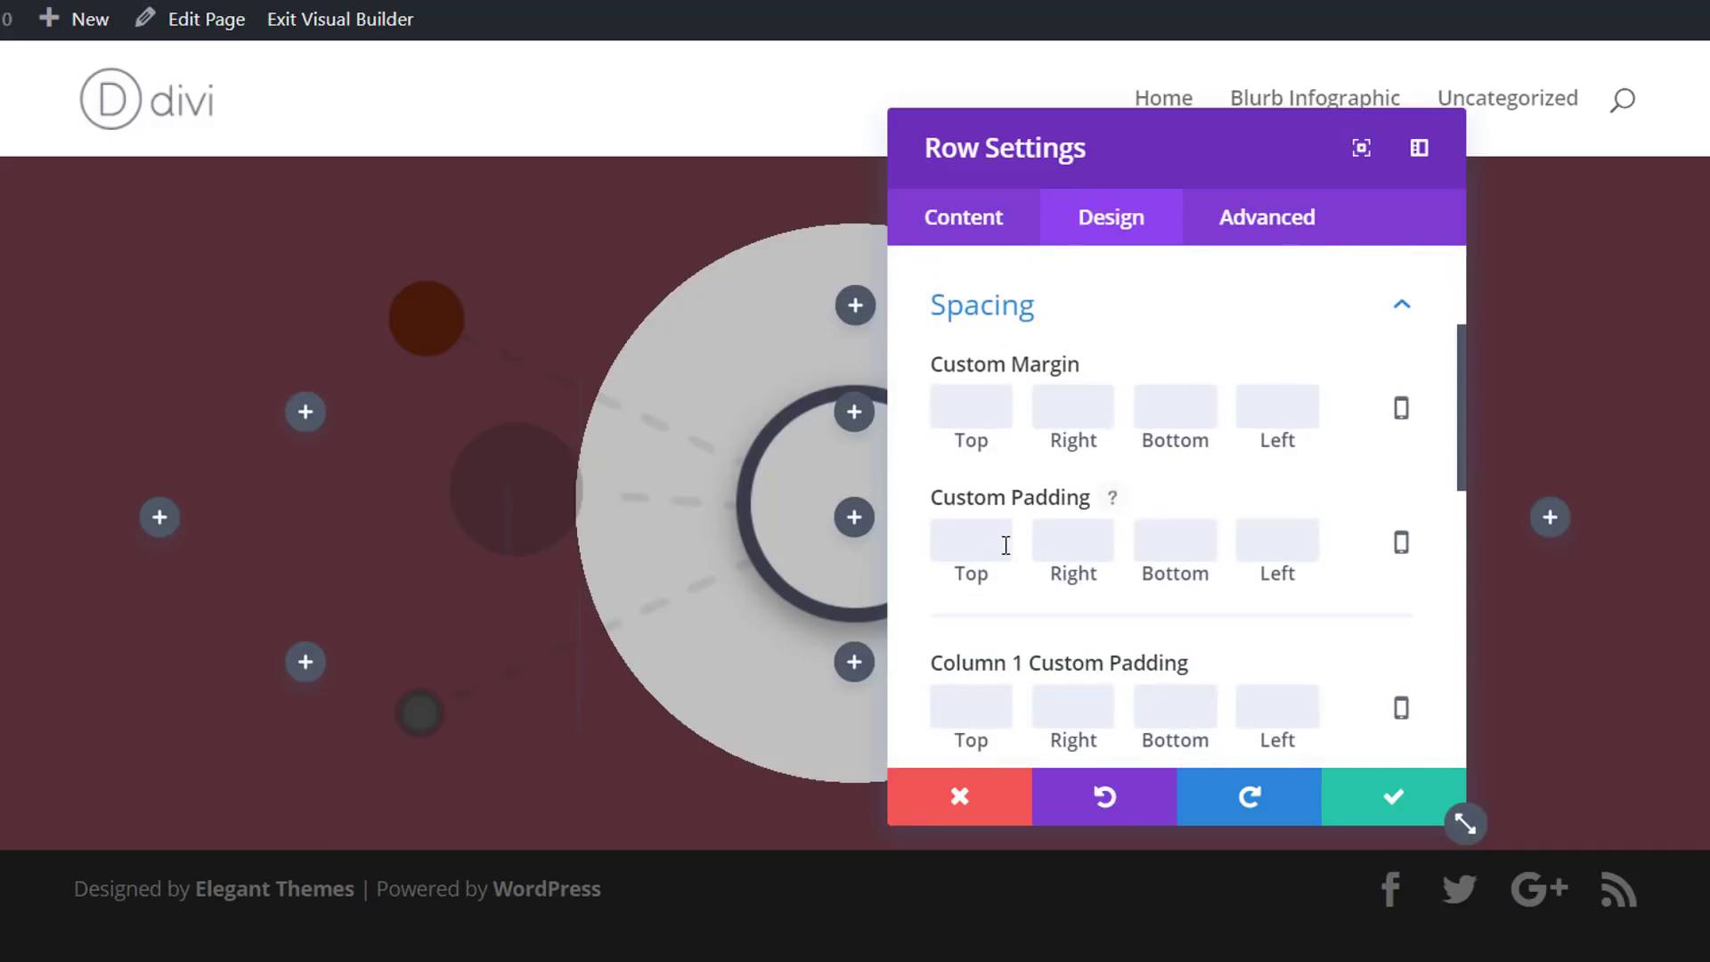
type("0")
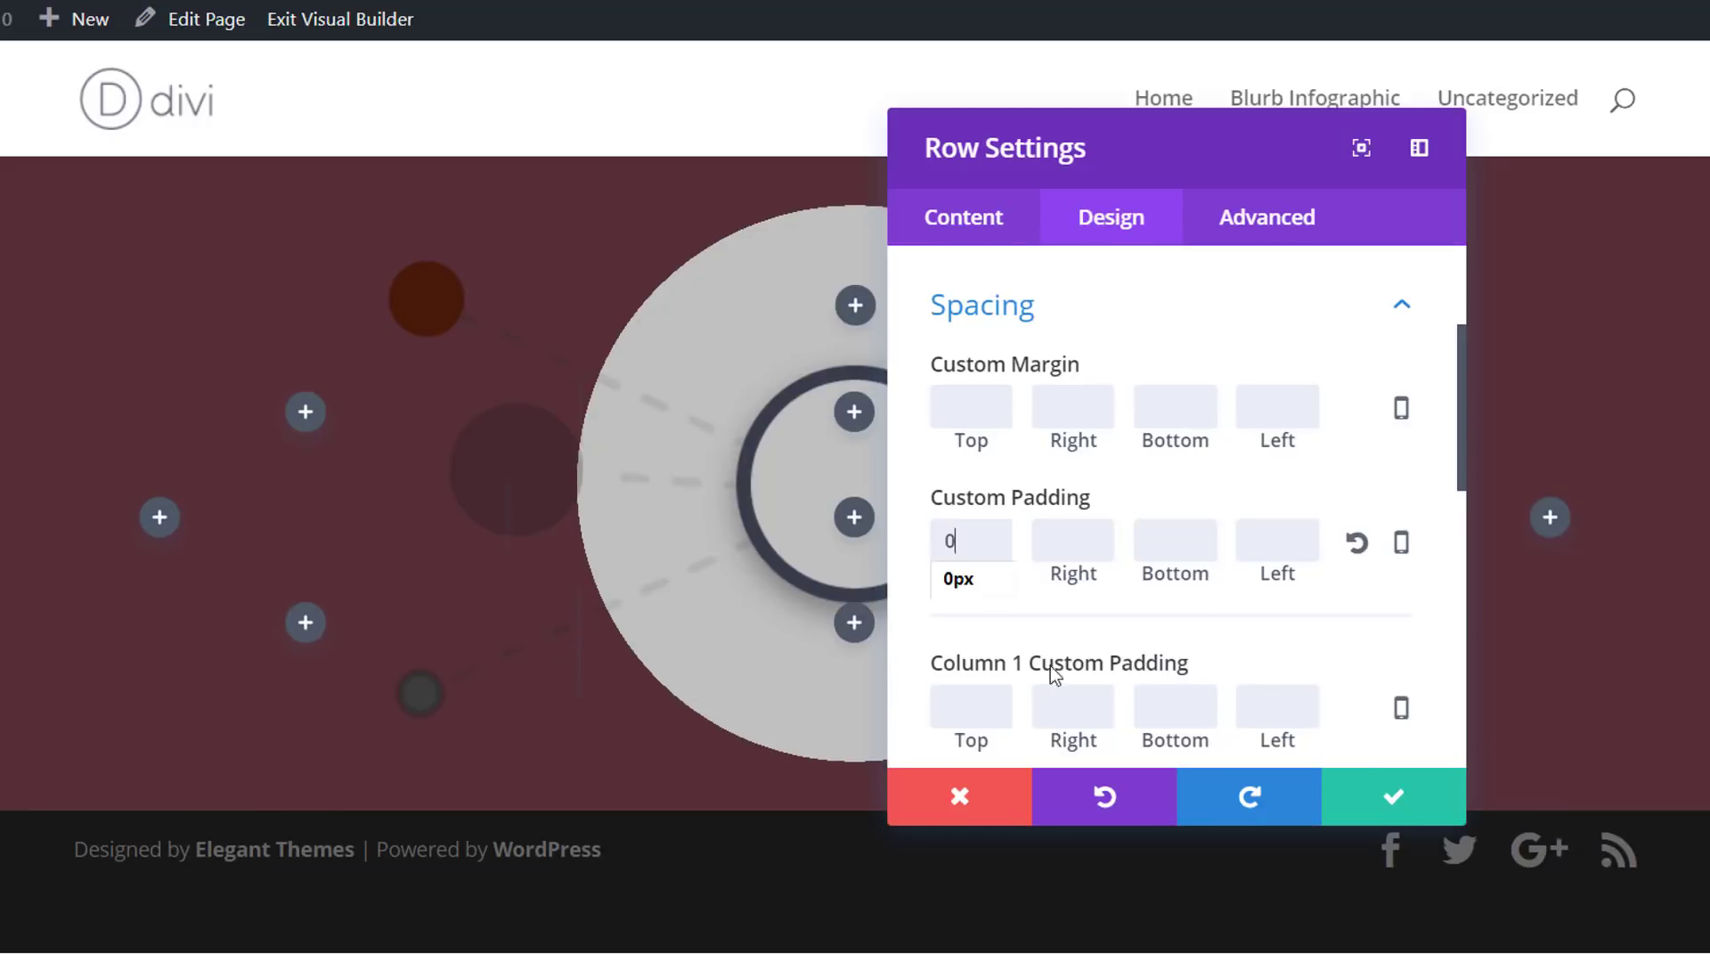
left_click(1053, 545)
type("0")
left_click(1149, 545)
type("0")
left_click(1263, 543)
type("0")
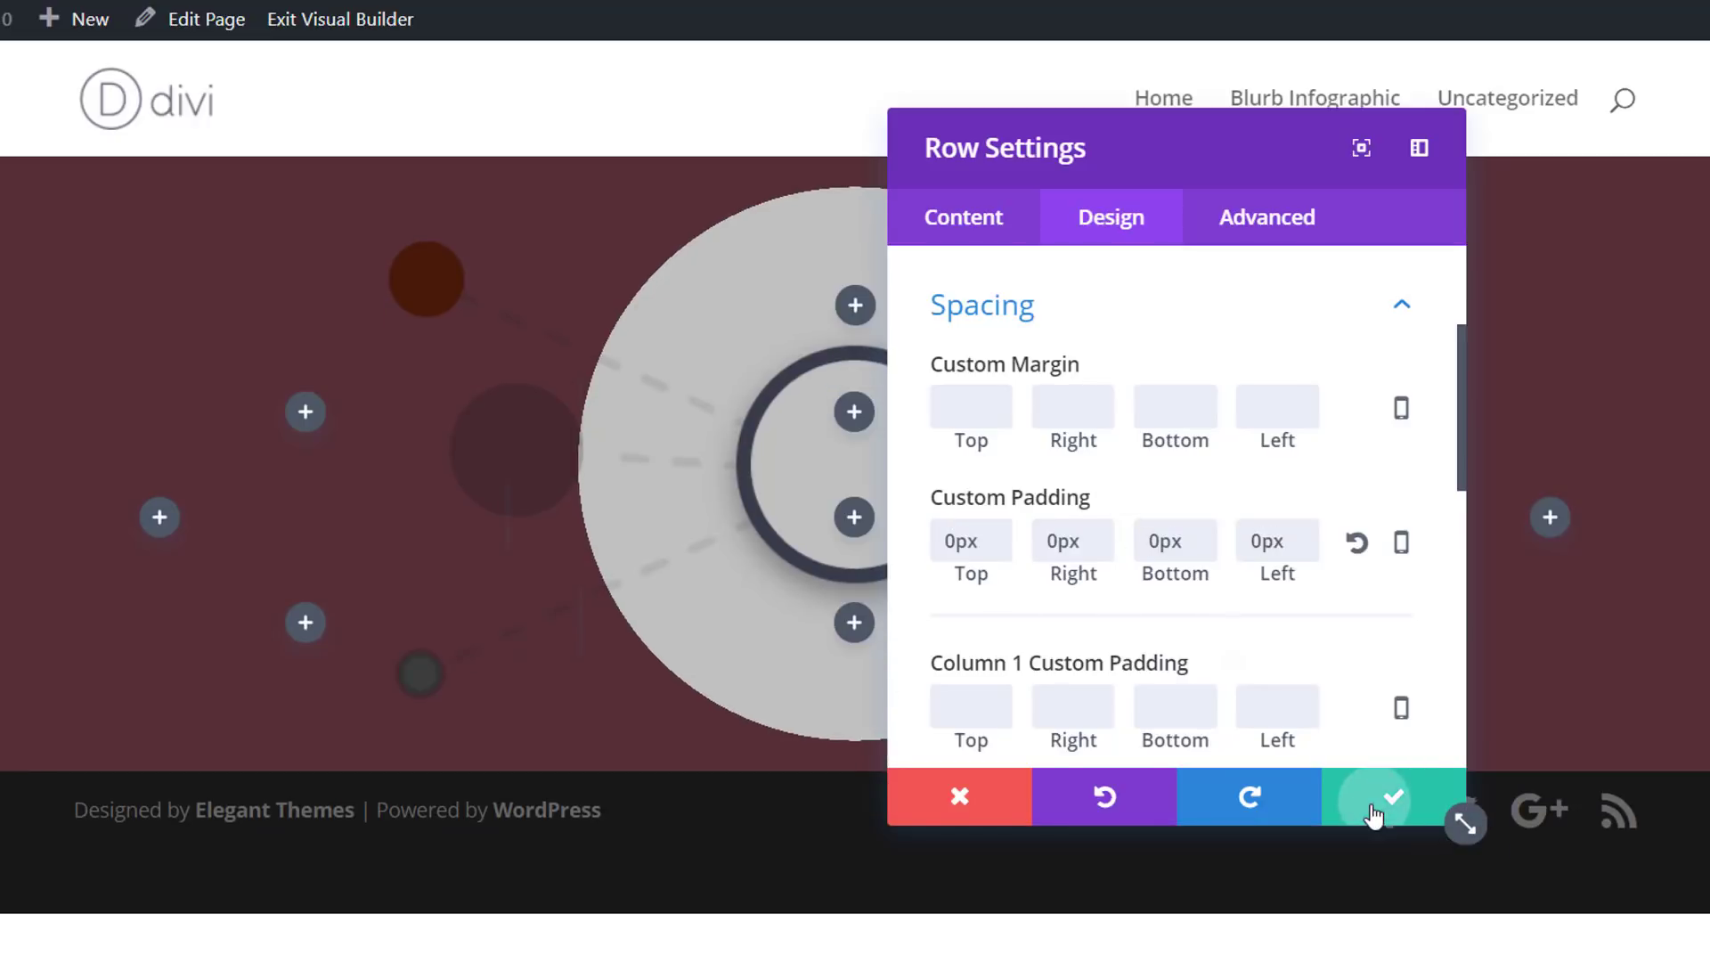
left_click(1376, 802)
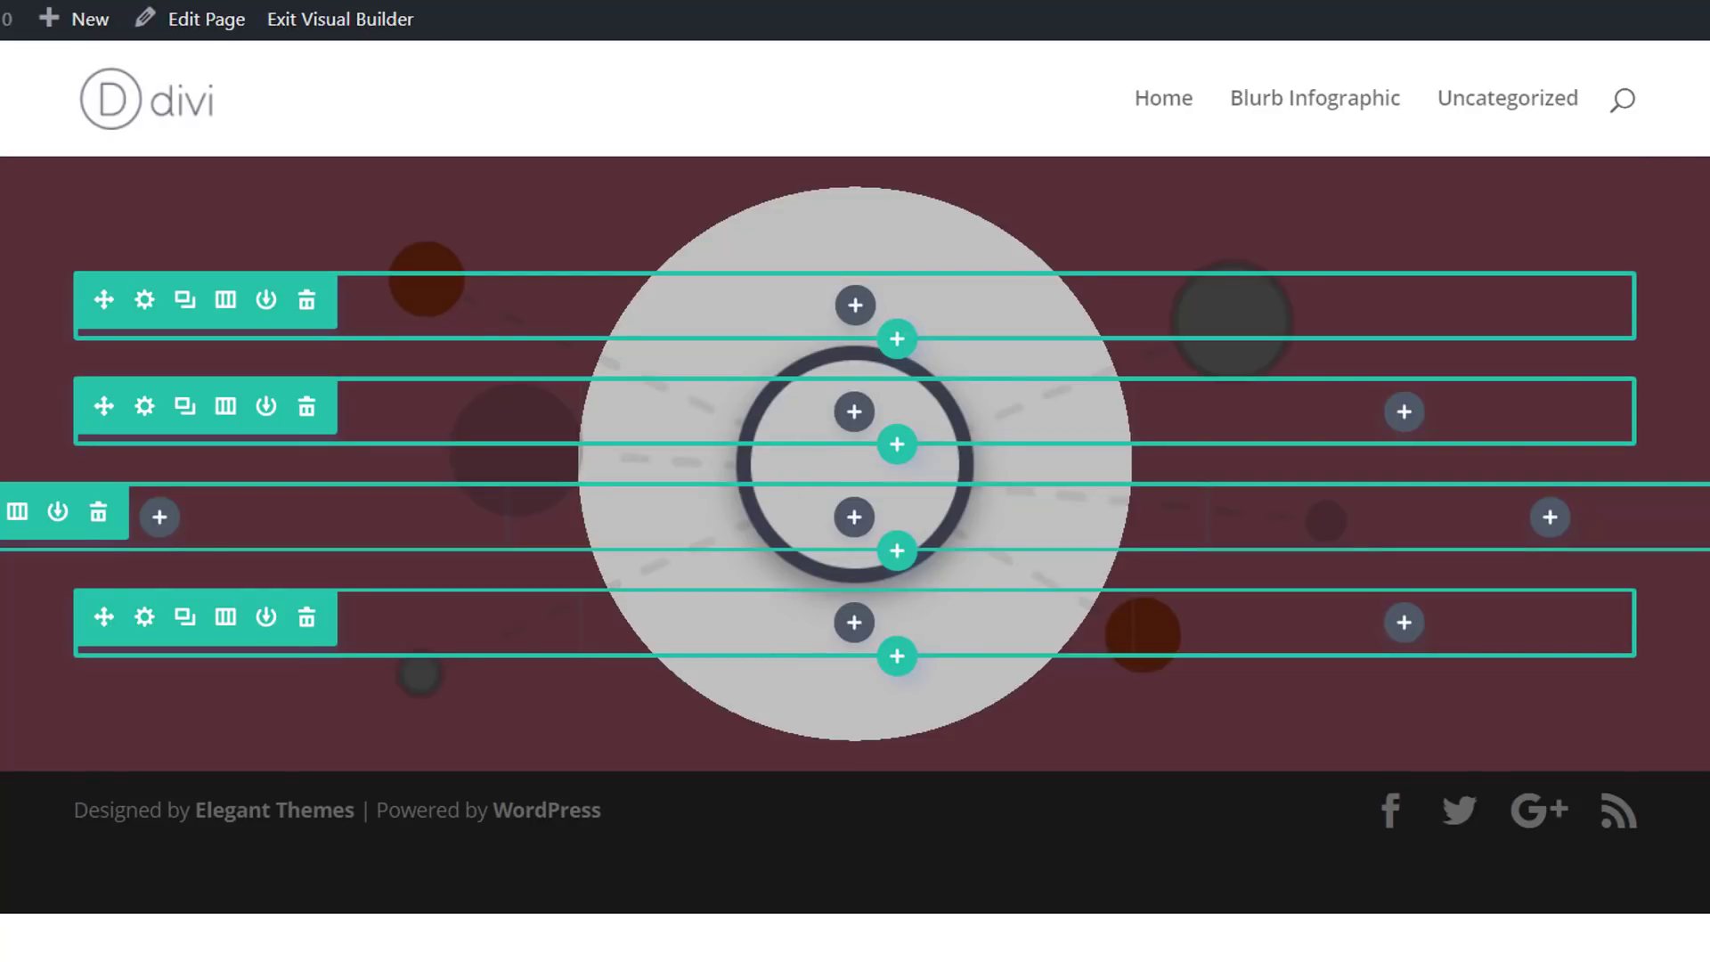
Add a single-column row at the bottom of the section
left_click(893, 661)
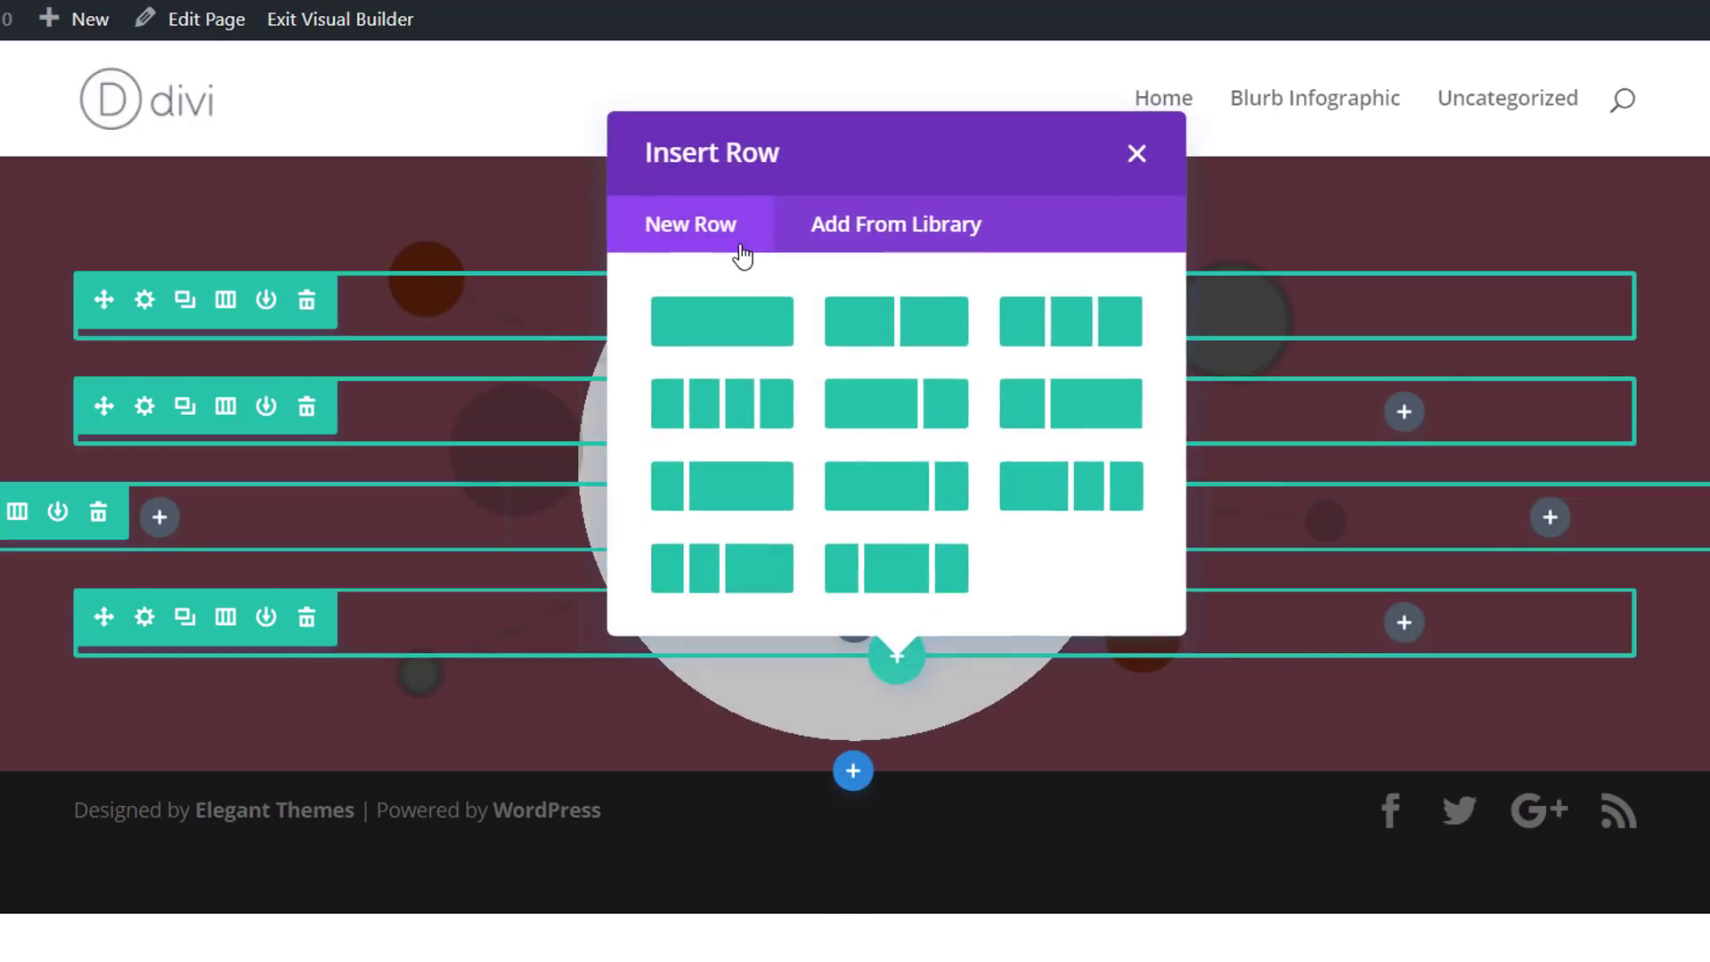
left_click(729, 334)
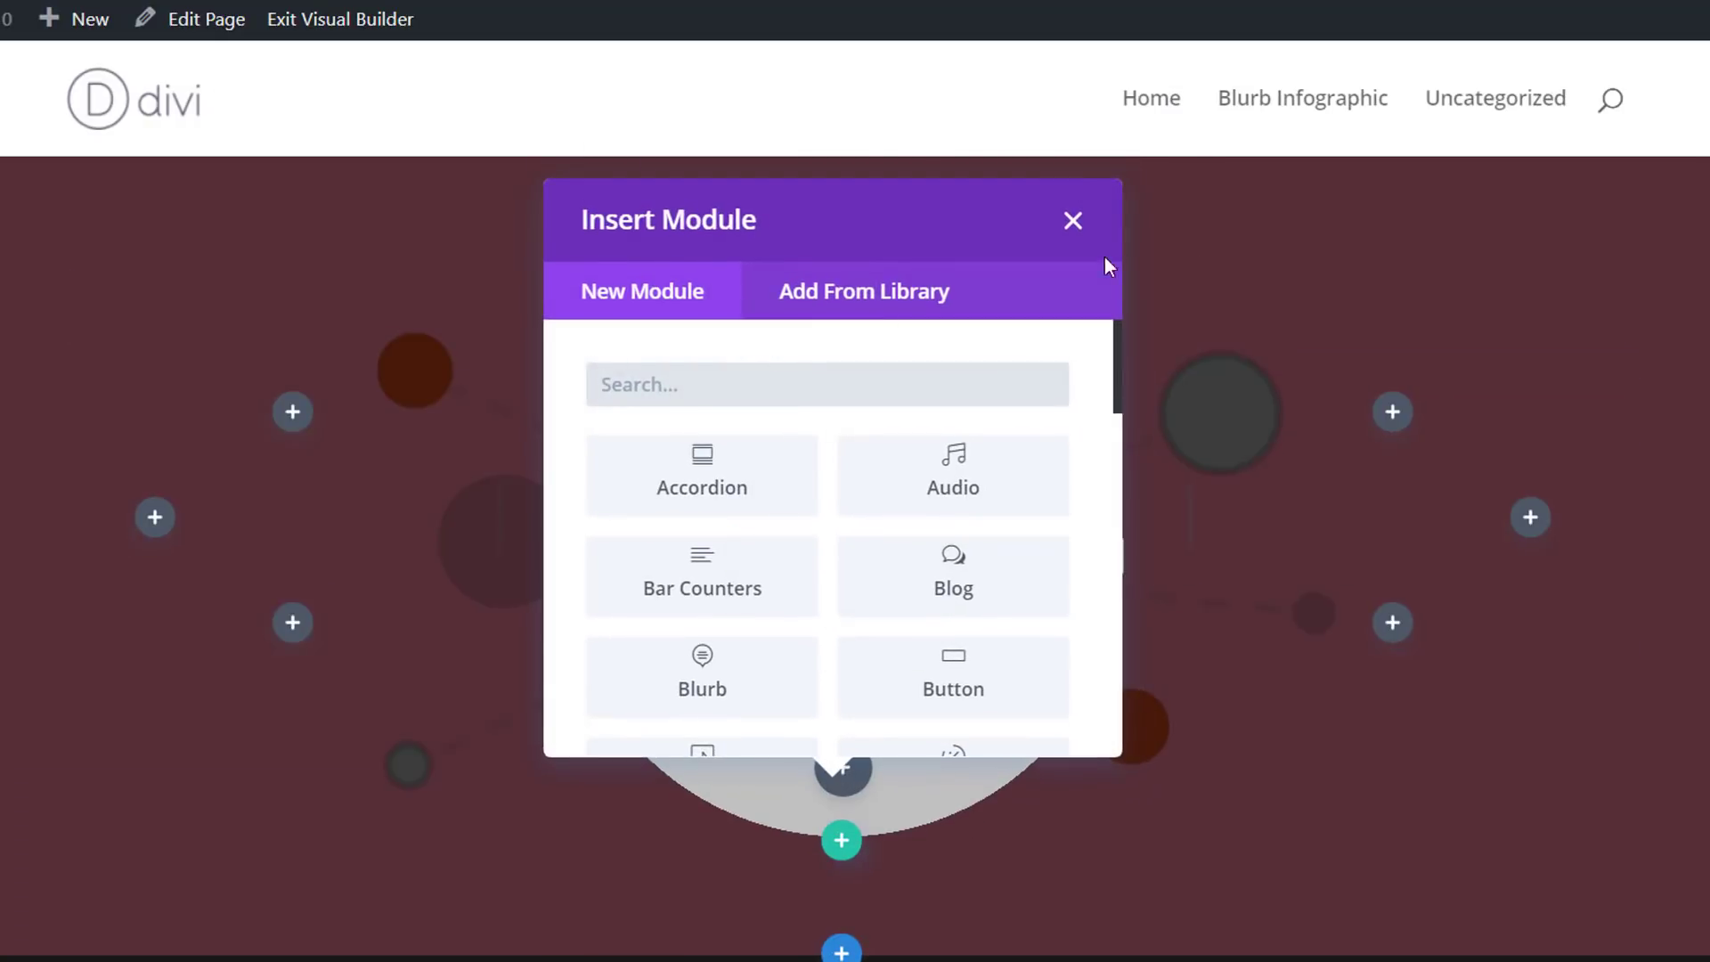
left_click(1074, 219)
Set the new row's custom padding to 0px on all four sides and save
left_click(132, 720)
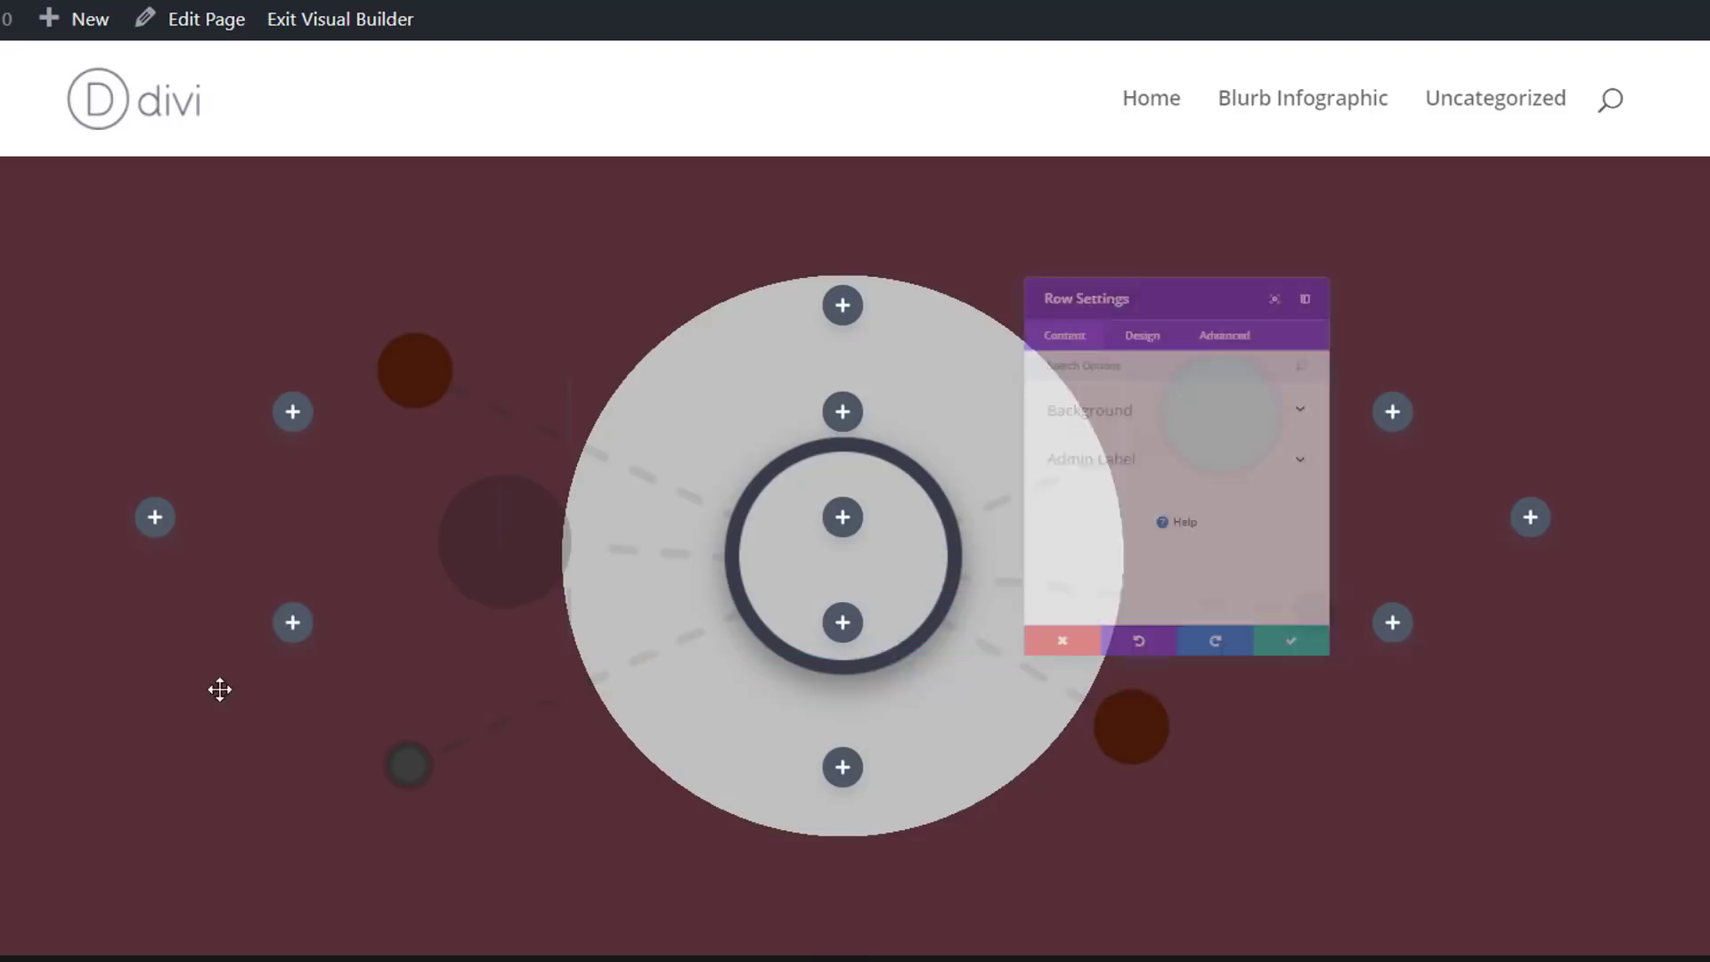
left_click(1140, 214)
left_click(1186, 554)
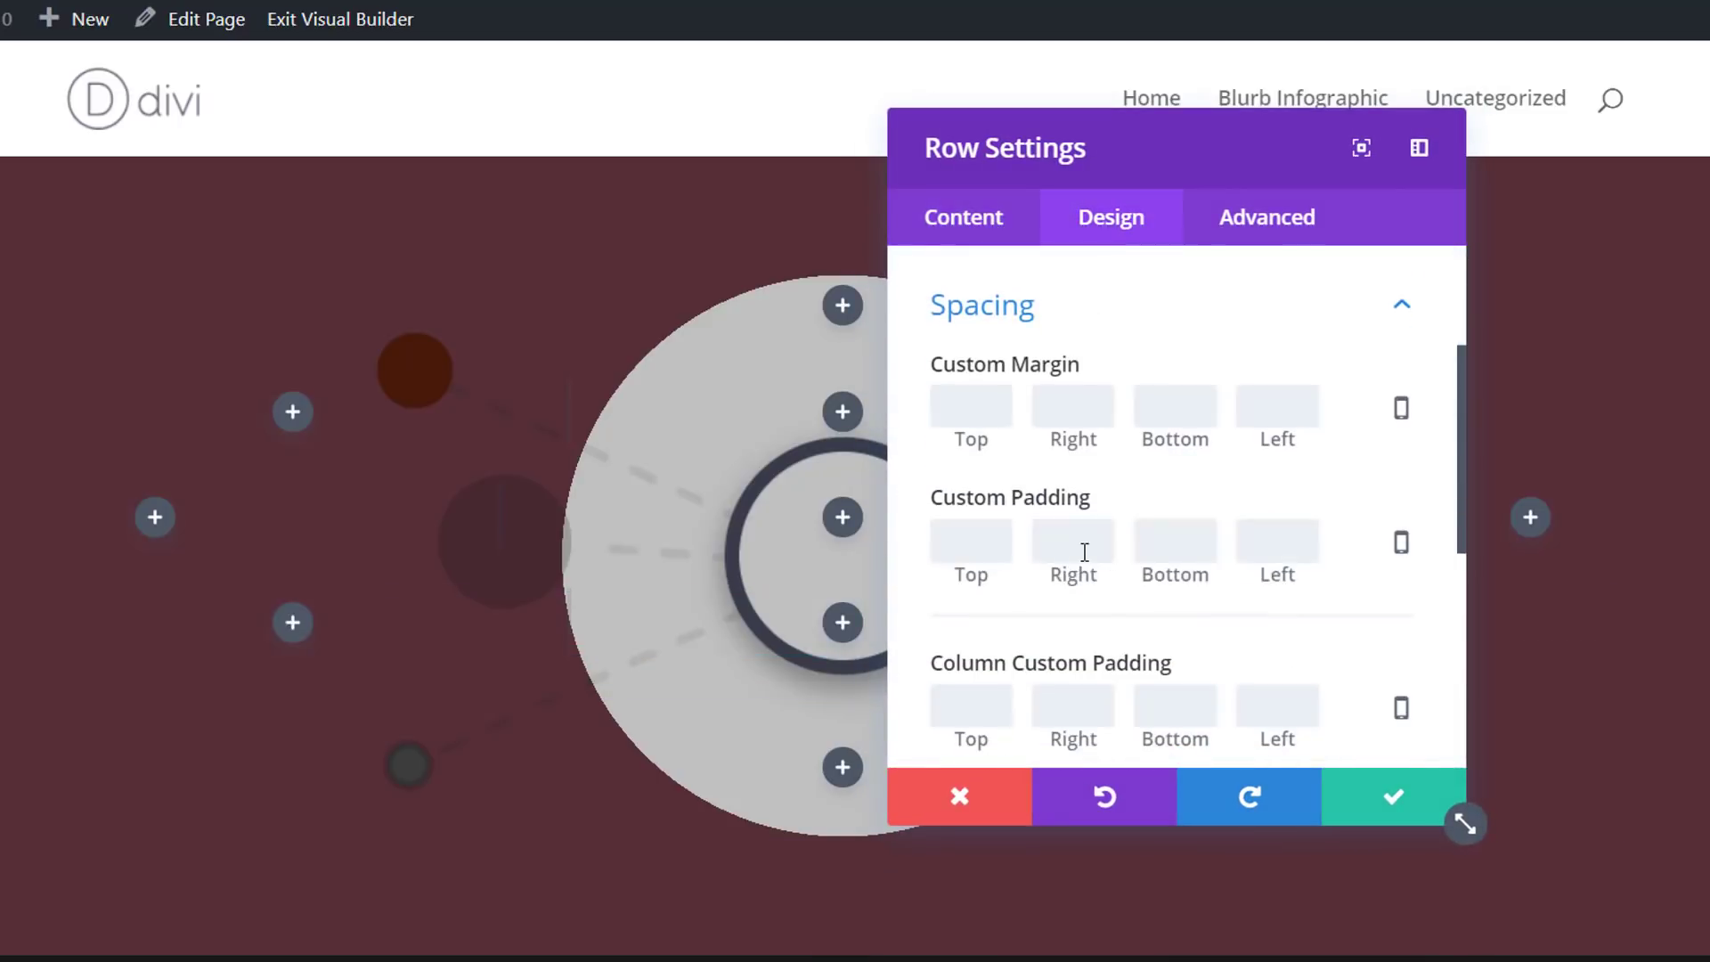
left_click(985, 549)
type("0")
left_click(1087, 544)
type("0")
left_click(1185, 543)
type("0")
left_click(1292, 543)
type("0")
left_click(1392, 792)
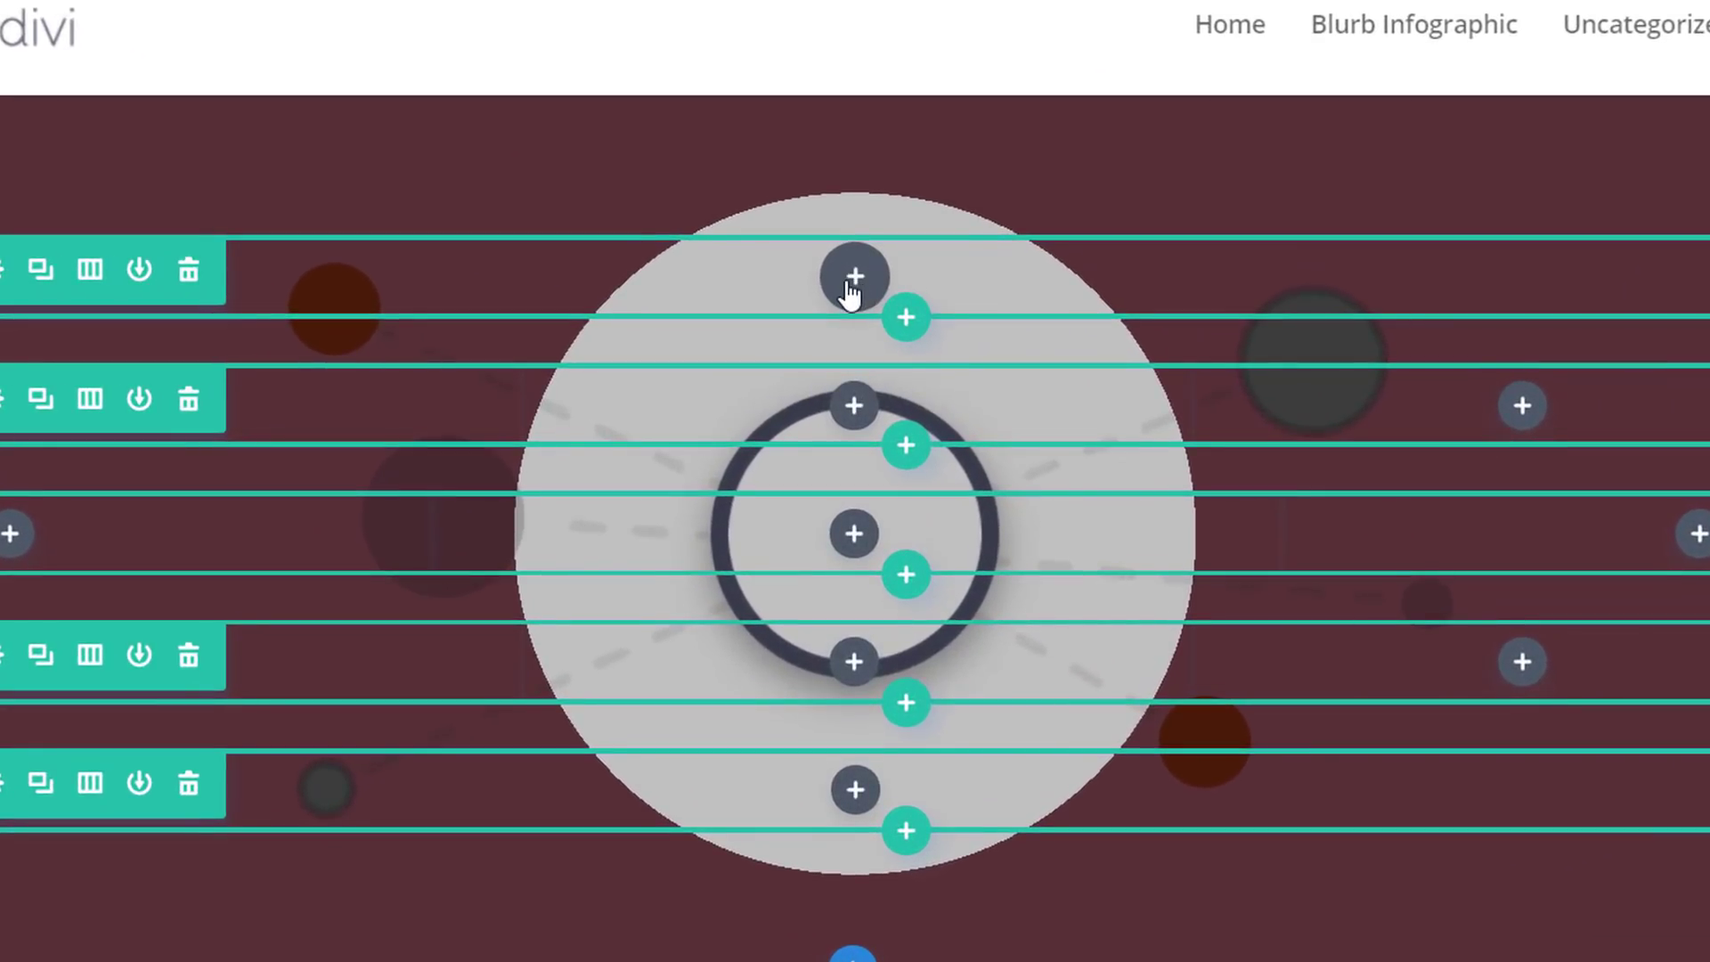
Add a Blurb module to the top row
left_click(852, 277)
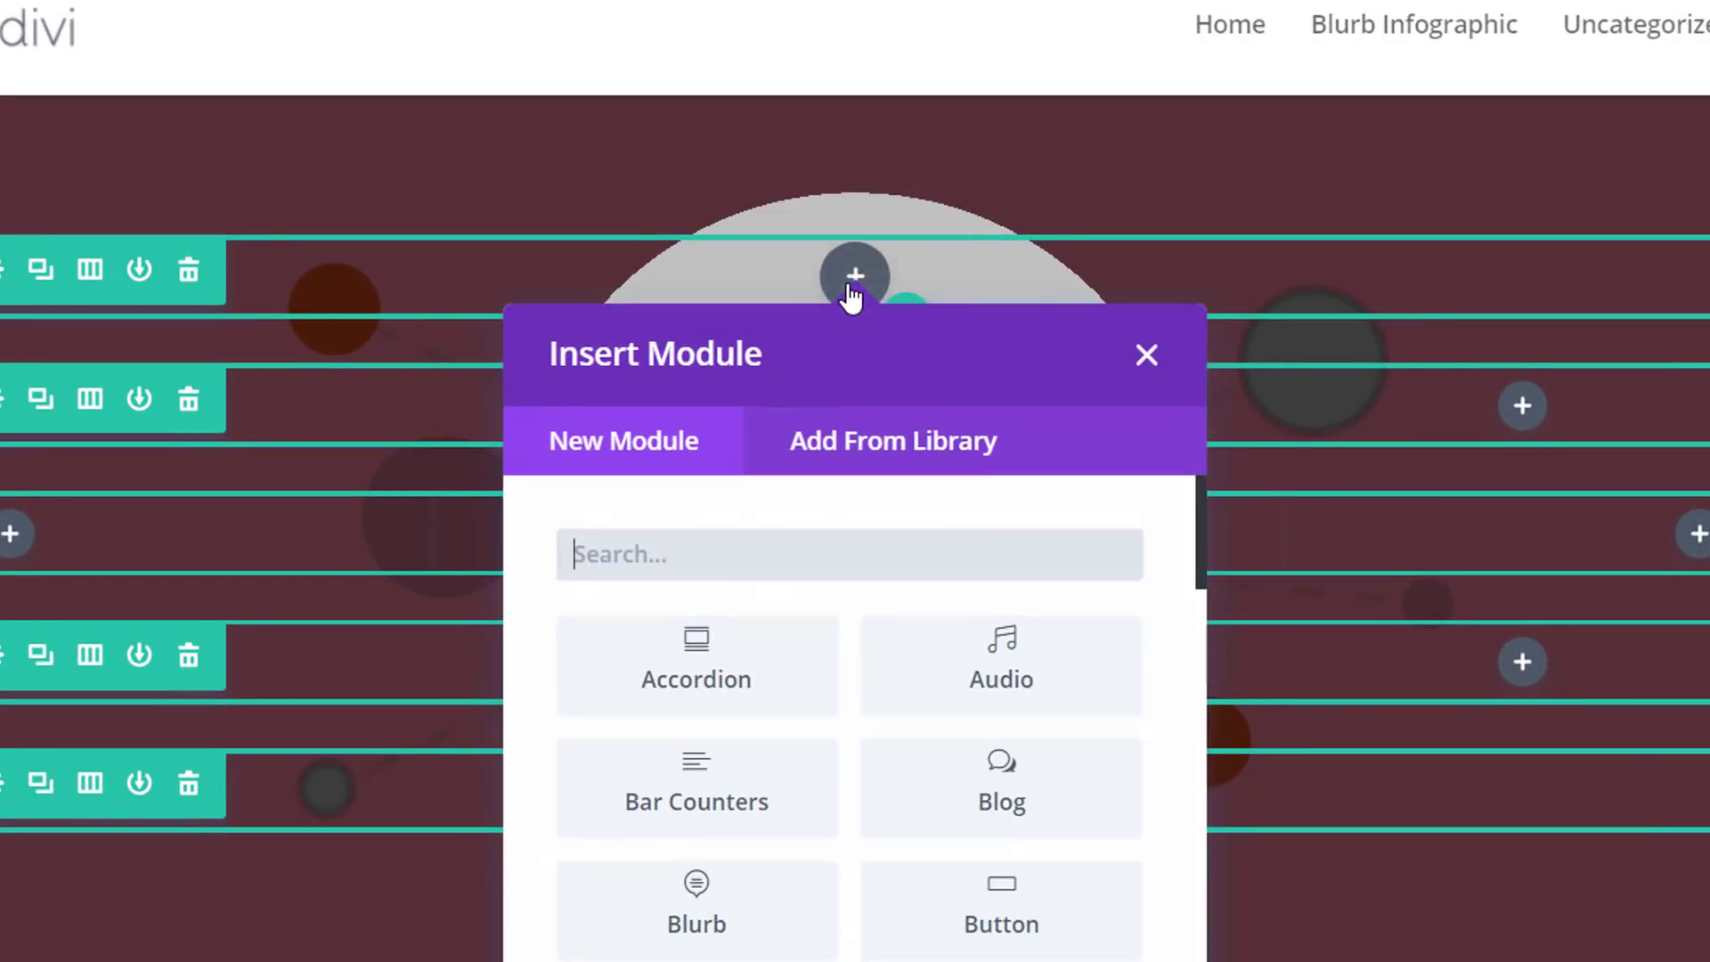
type("Blurb")
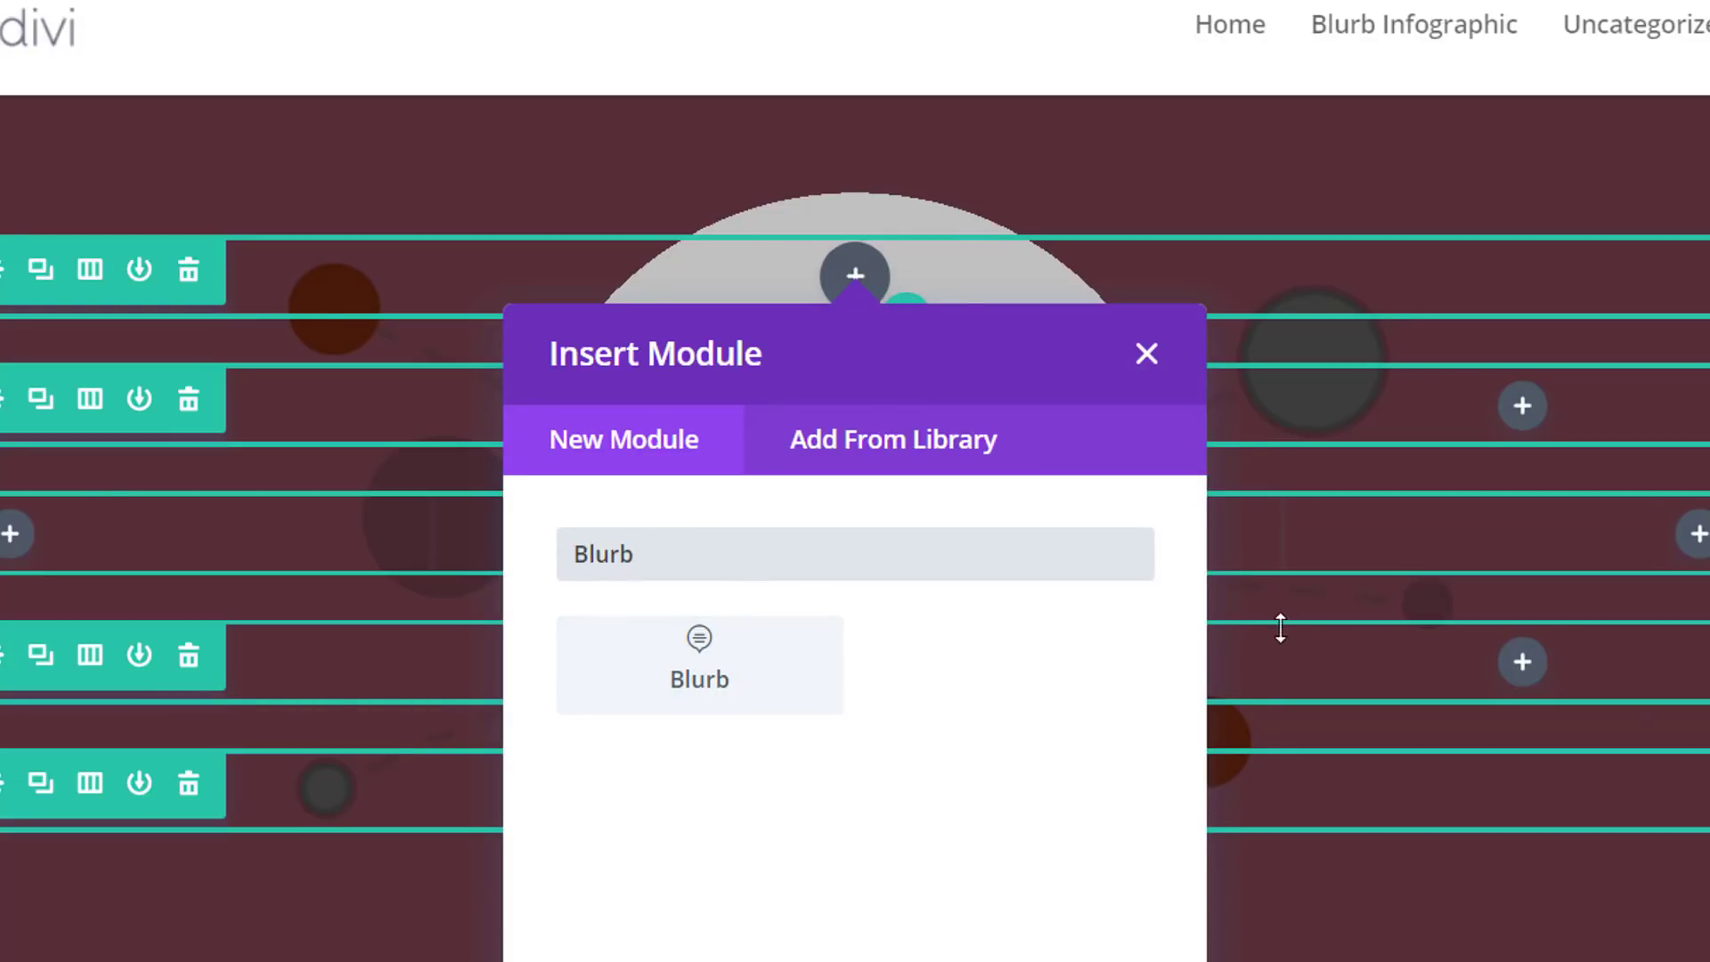
left_click(724, 675)
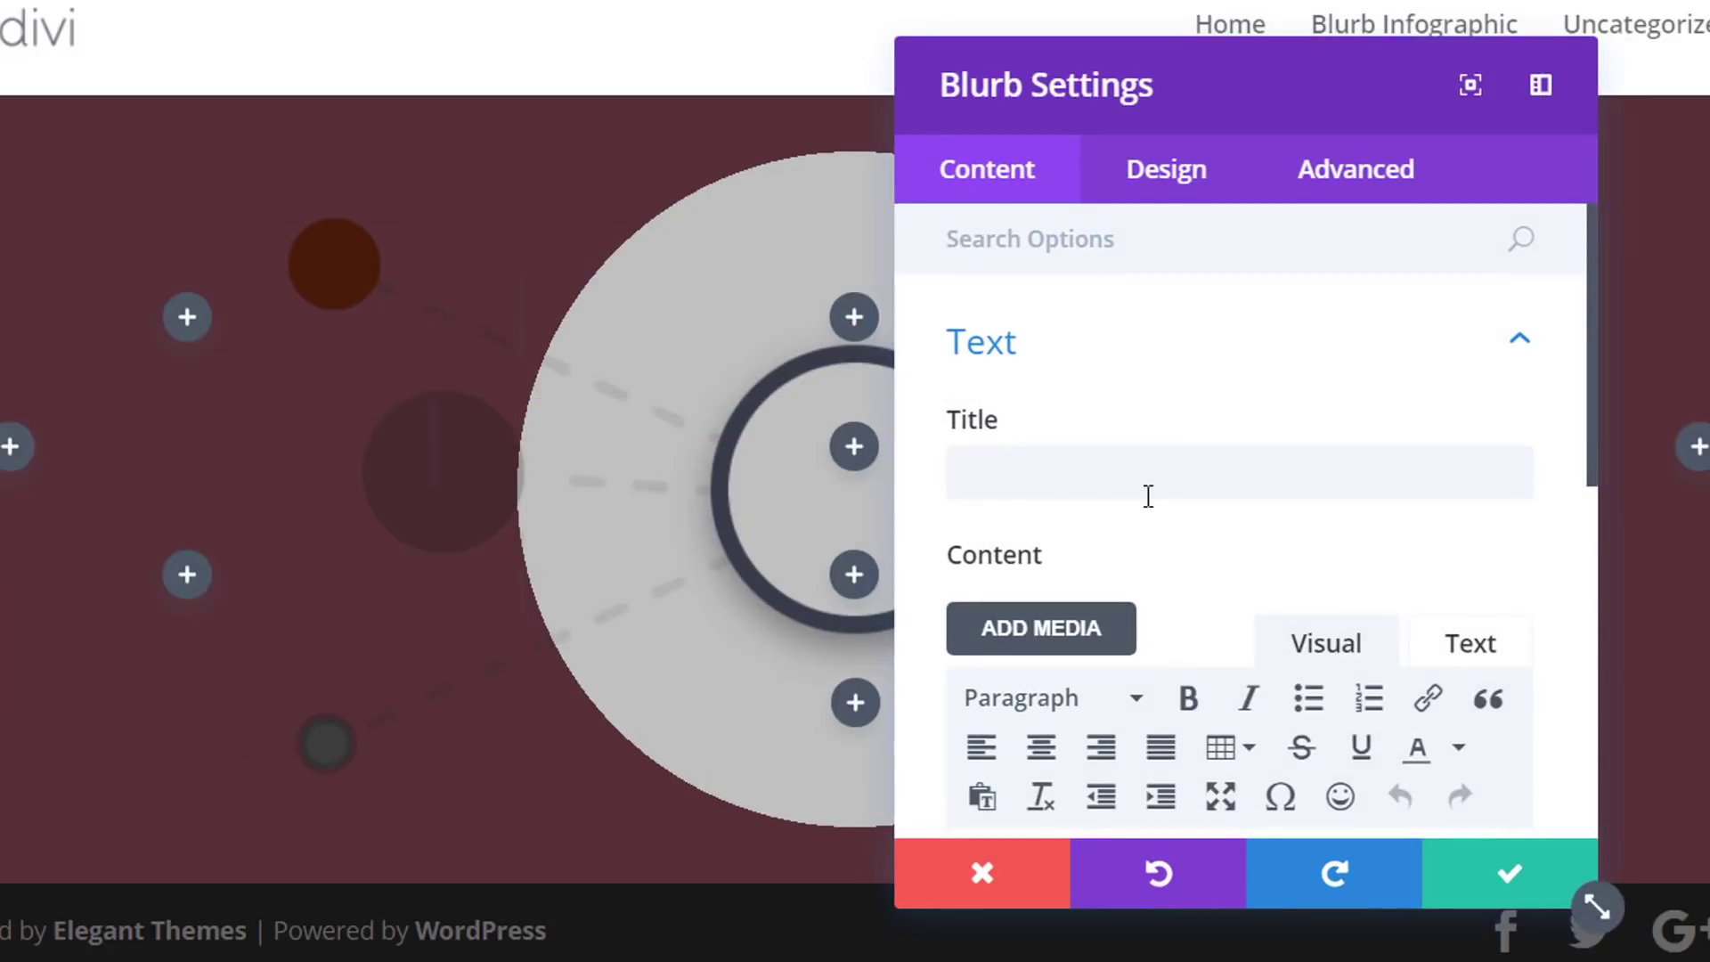
Title the blurb 'Blurb Module' and paste Lorem ipsum body text ending with a period
left_click(1152, 472)
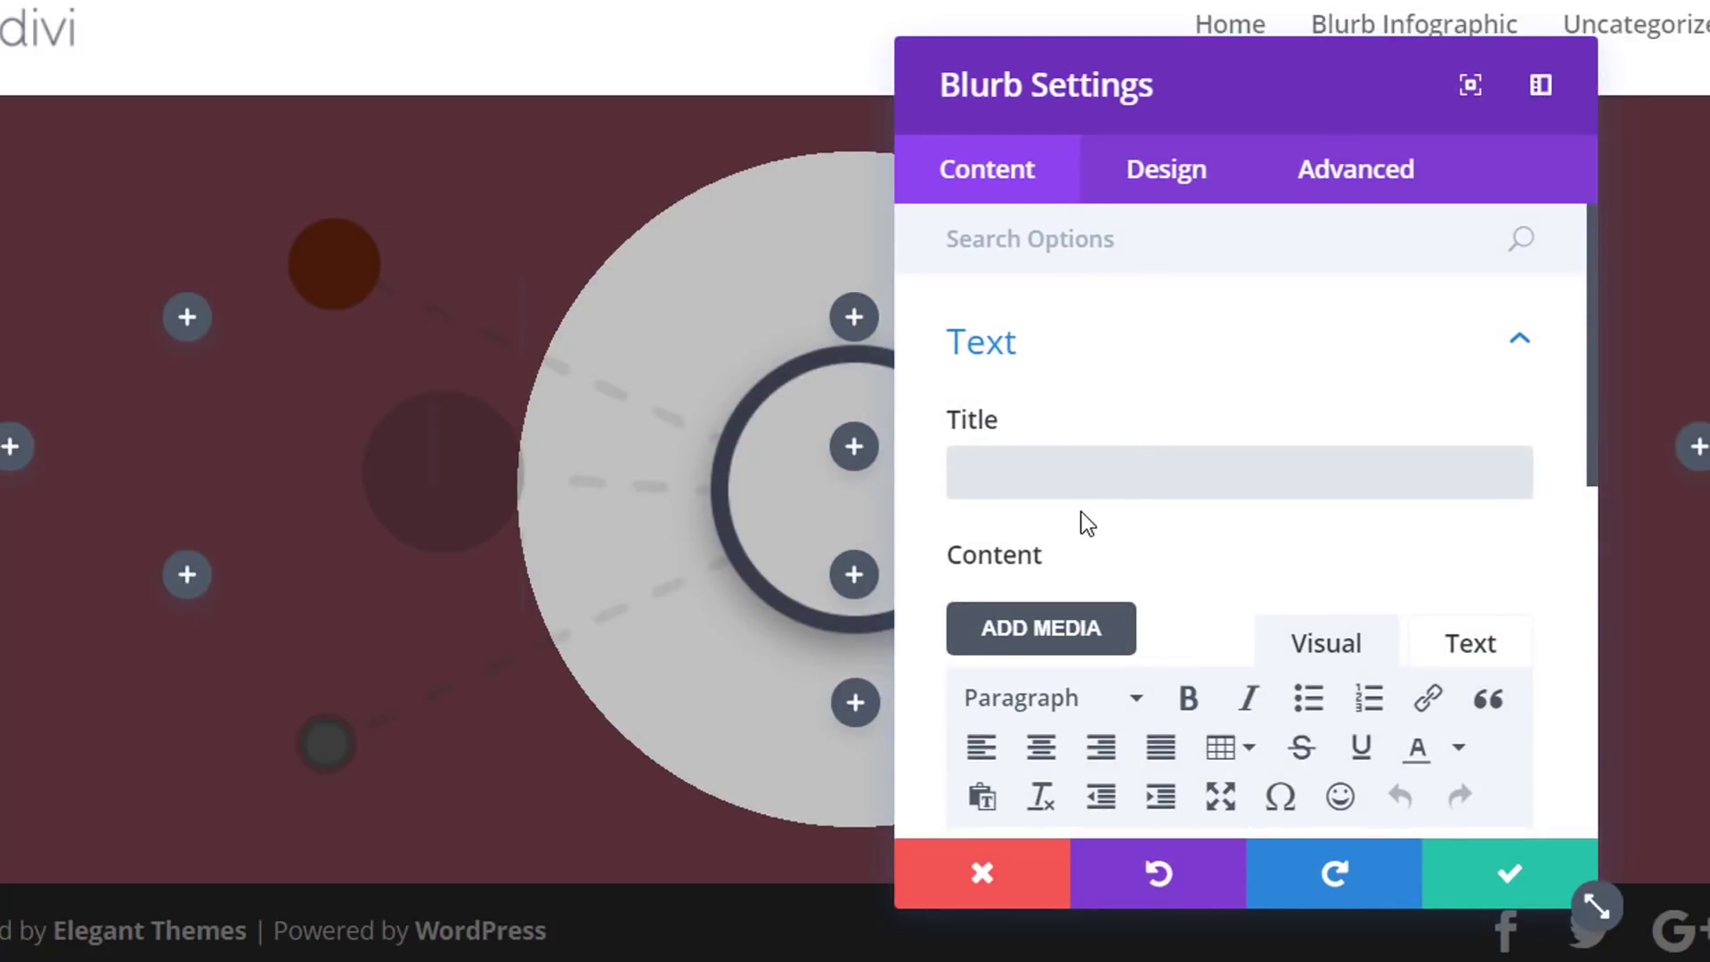
type("Blurb Modul")
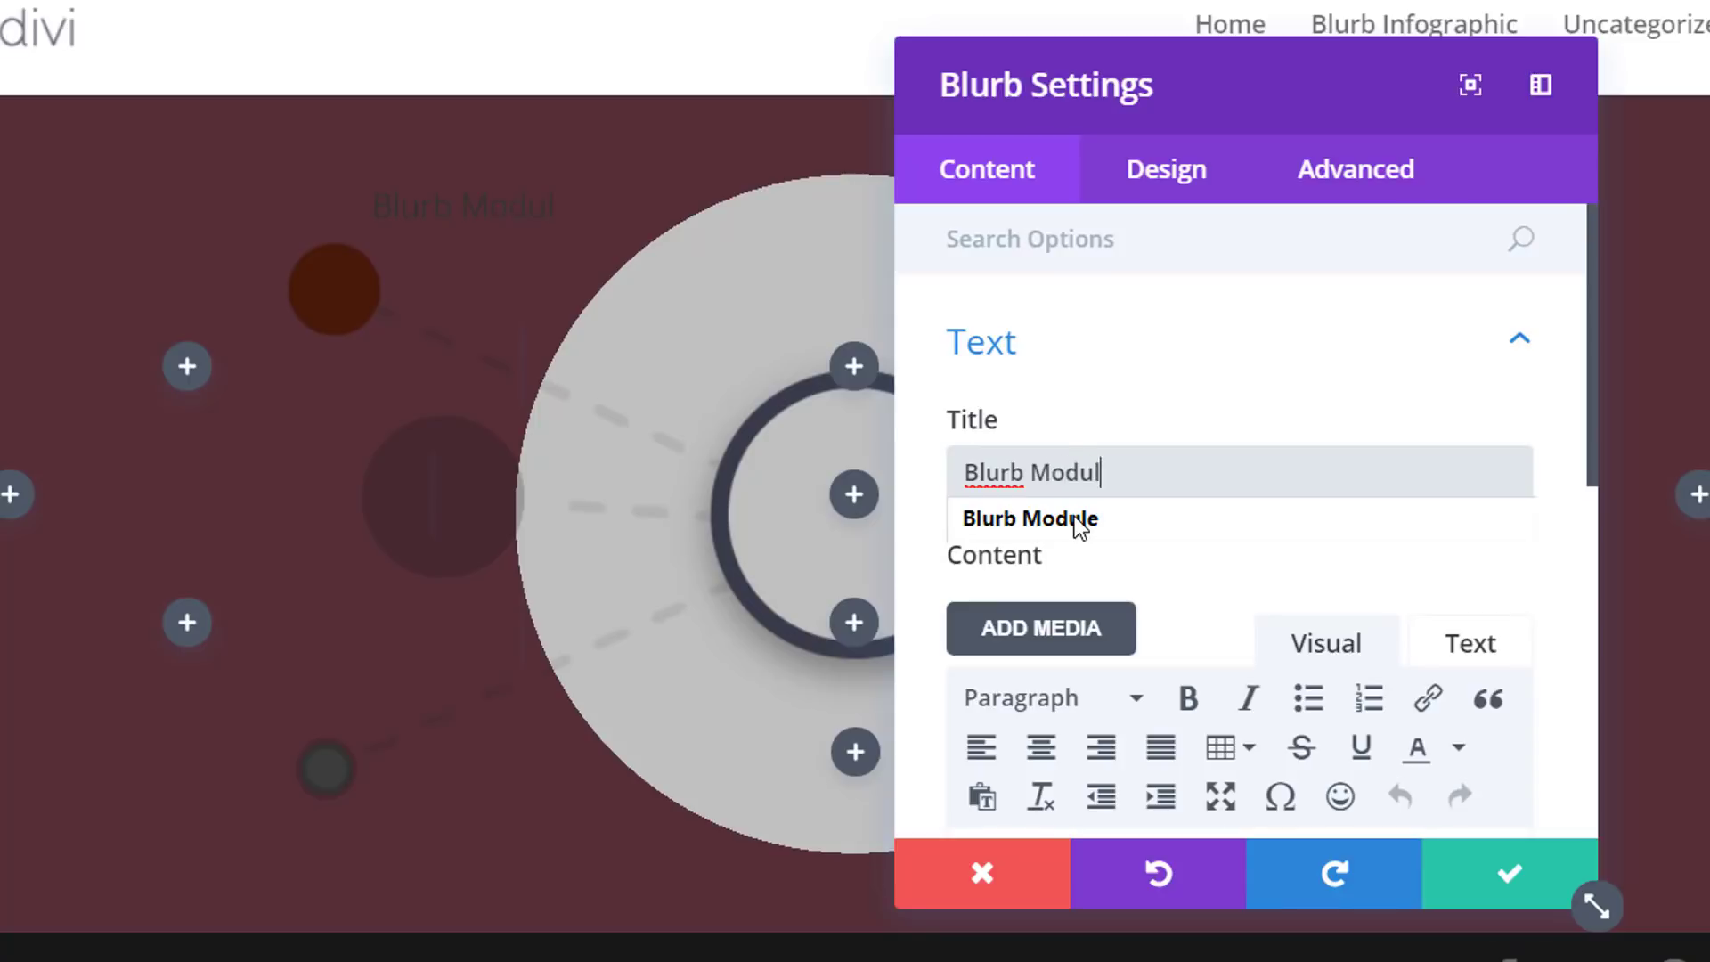
type("e")
left_click(1074, 517)
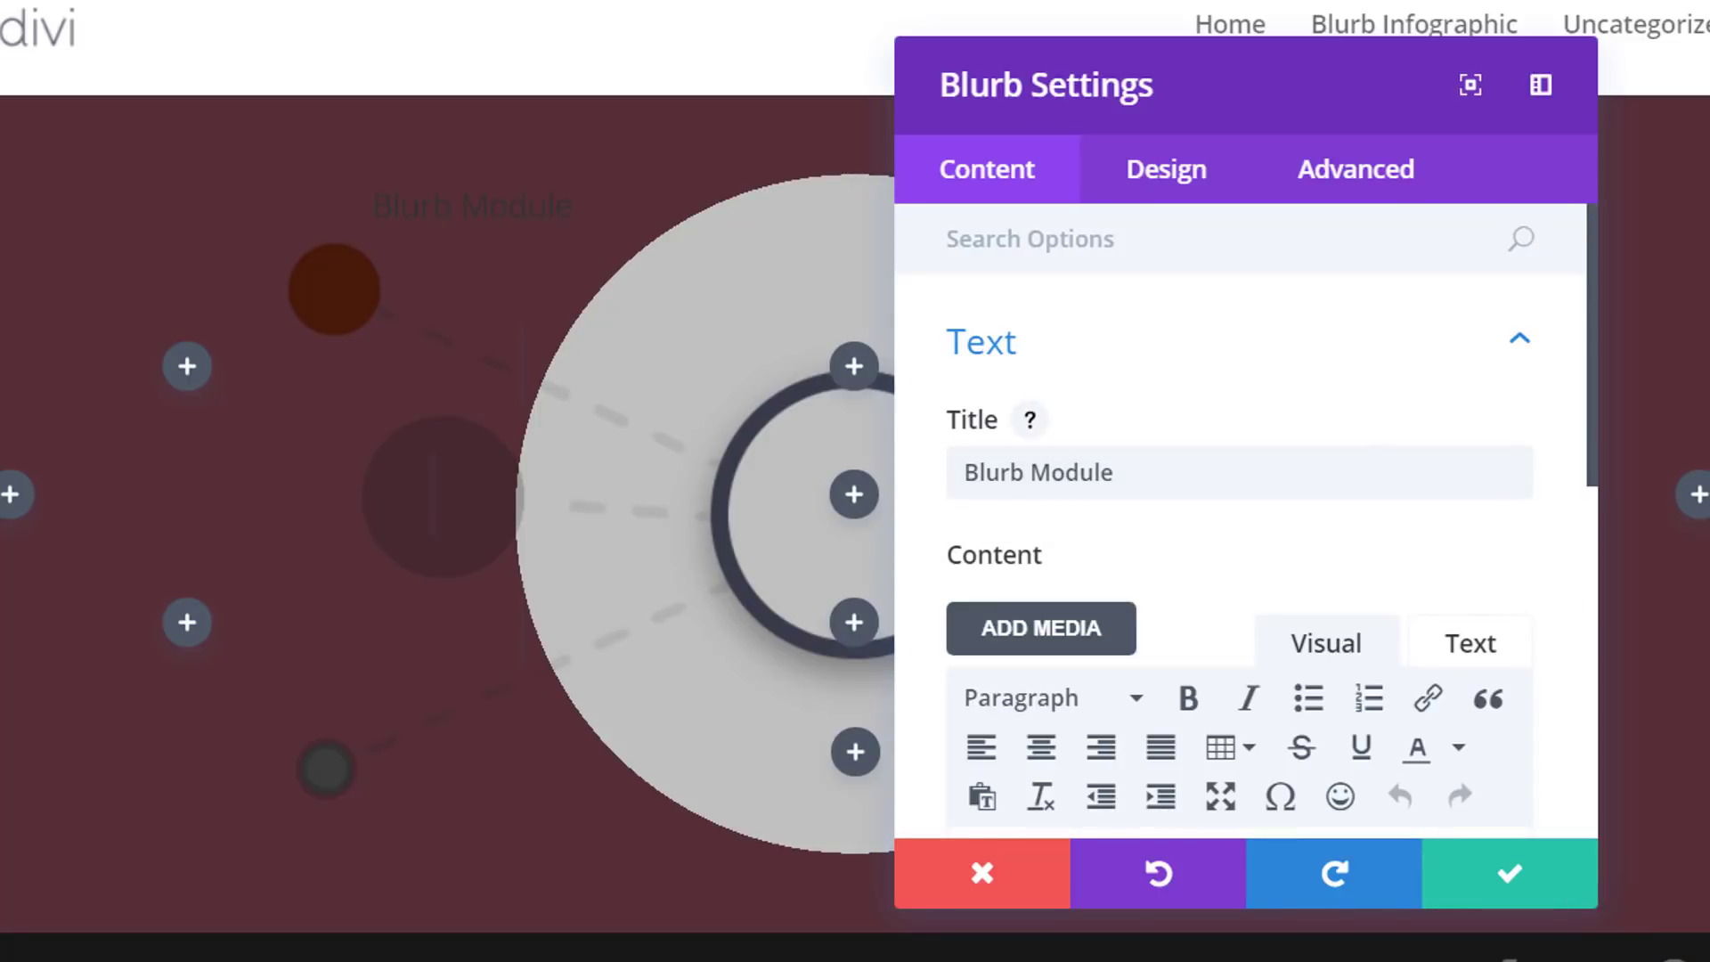
scroll(1199, 668, "down", 4)
left_click(1195, 550)
type("Lorem ipsum dolor sit amet, consectetur adipiscing elit, sed do eiusmod tempor incididunt ut labore et dolore magna aliqua")
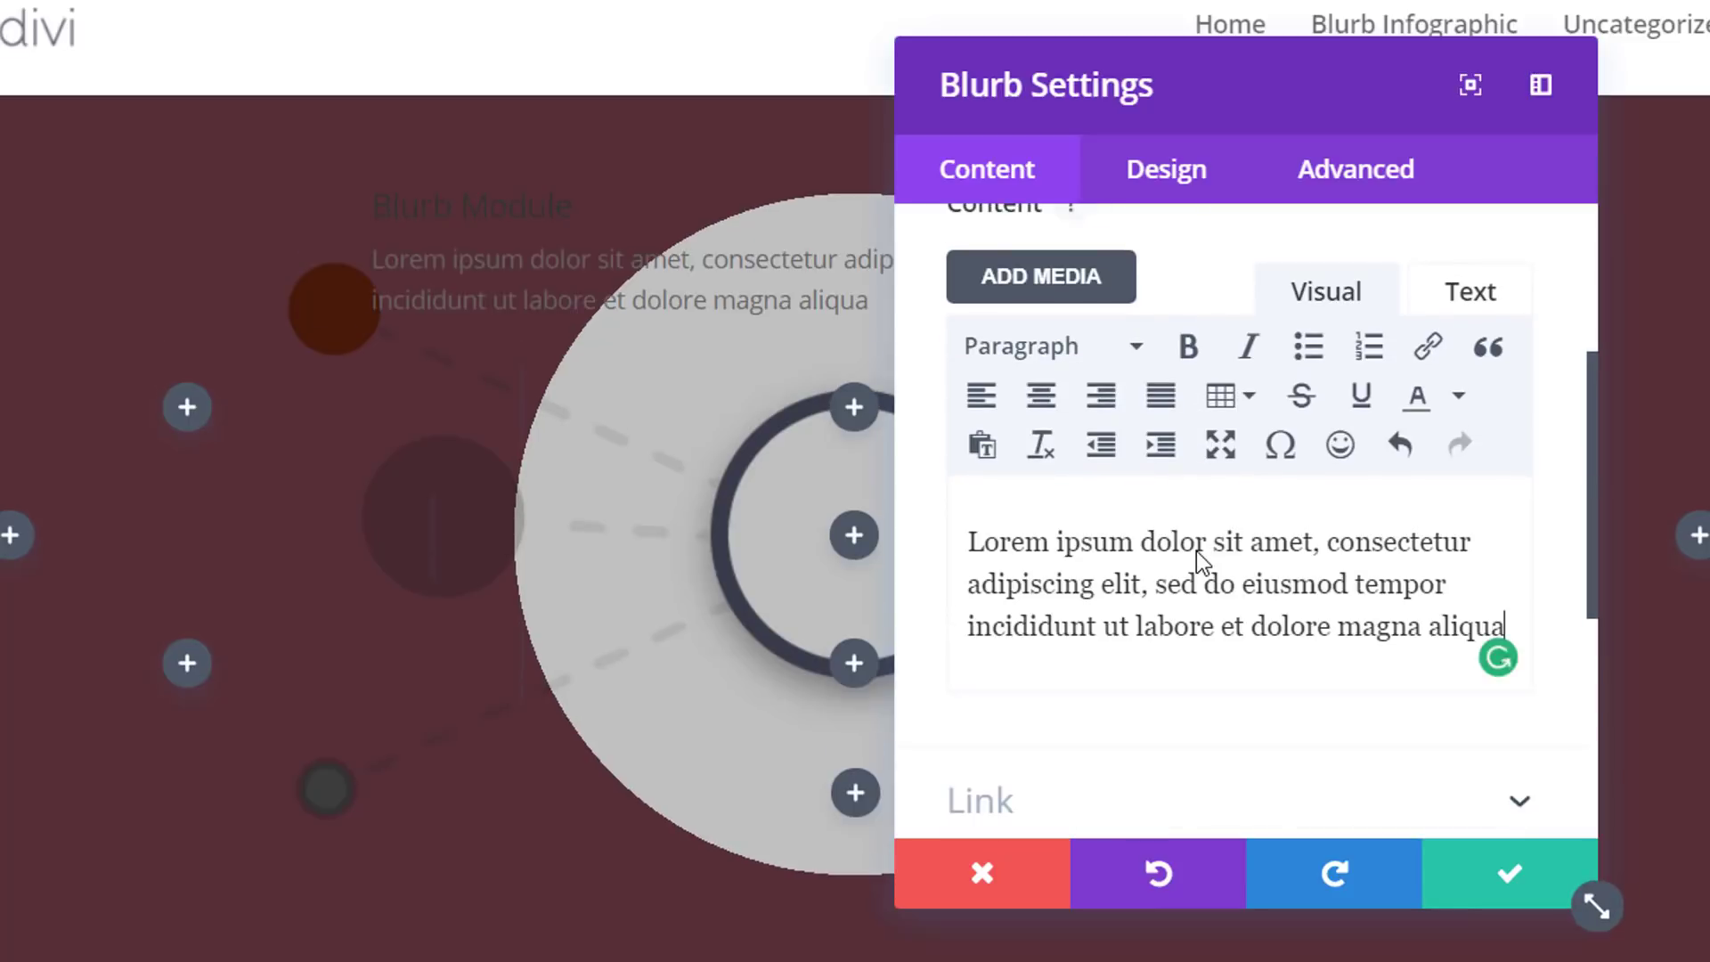
type(".")
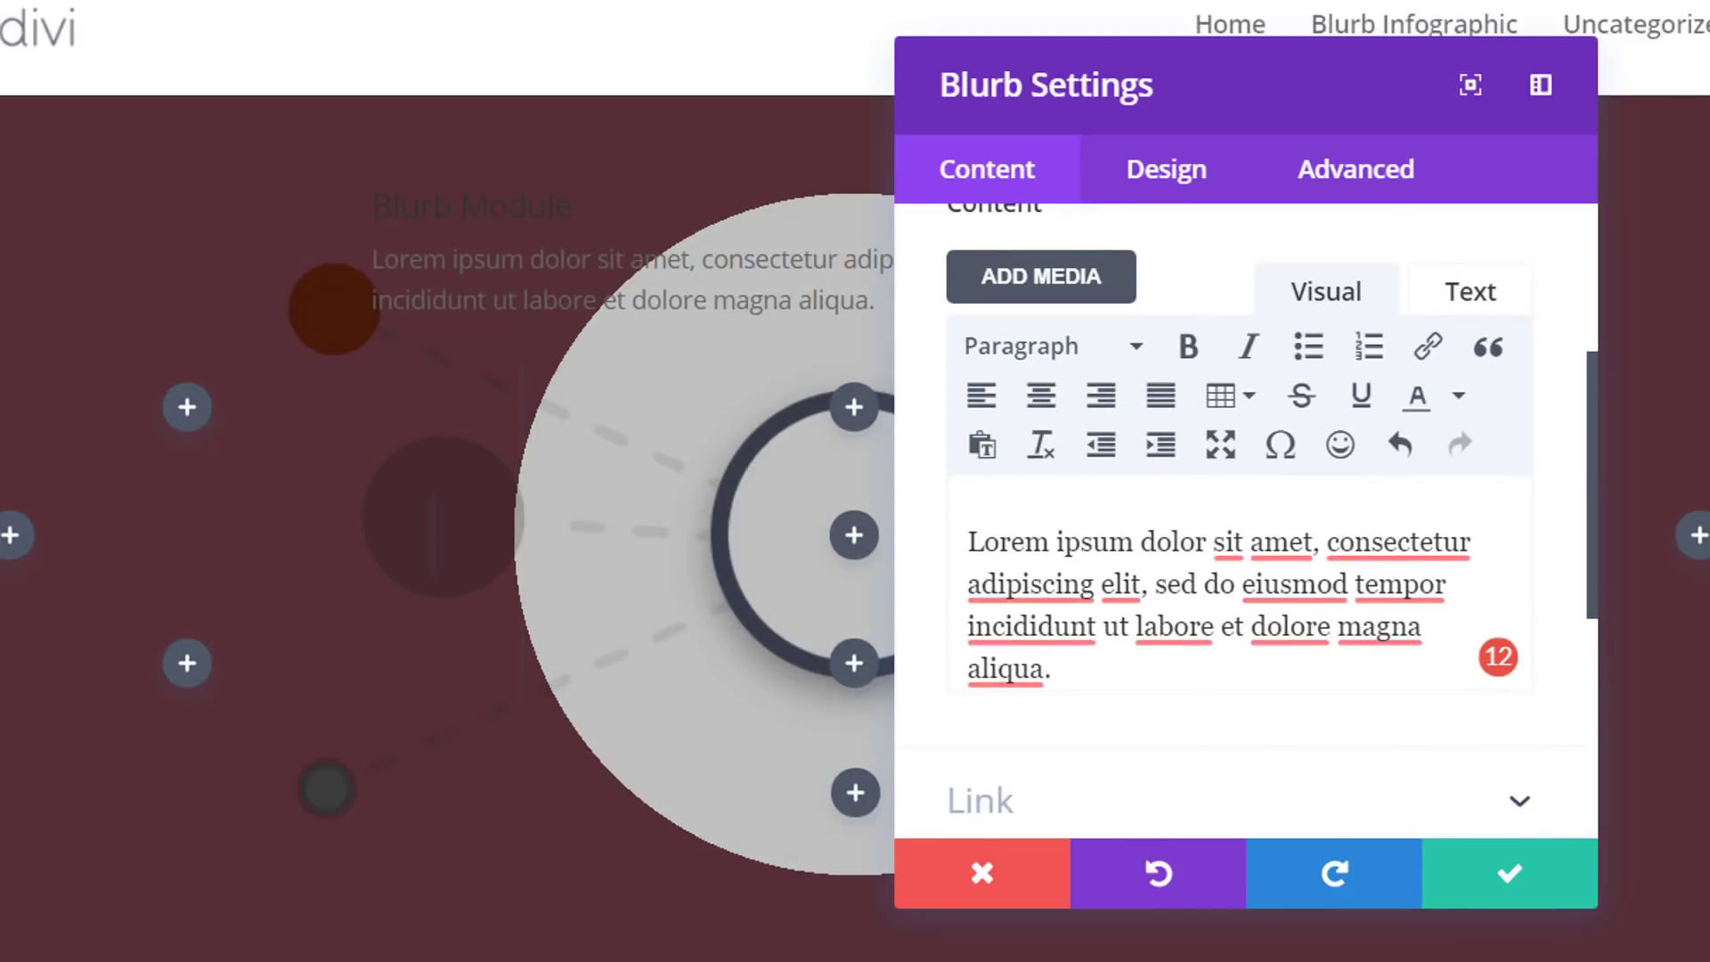
Turn on Use Icon in Image & Icon and select the paperclip icon
scroll(1011, 519, "down", 3)
scroll(1012, 534, "up", 8)
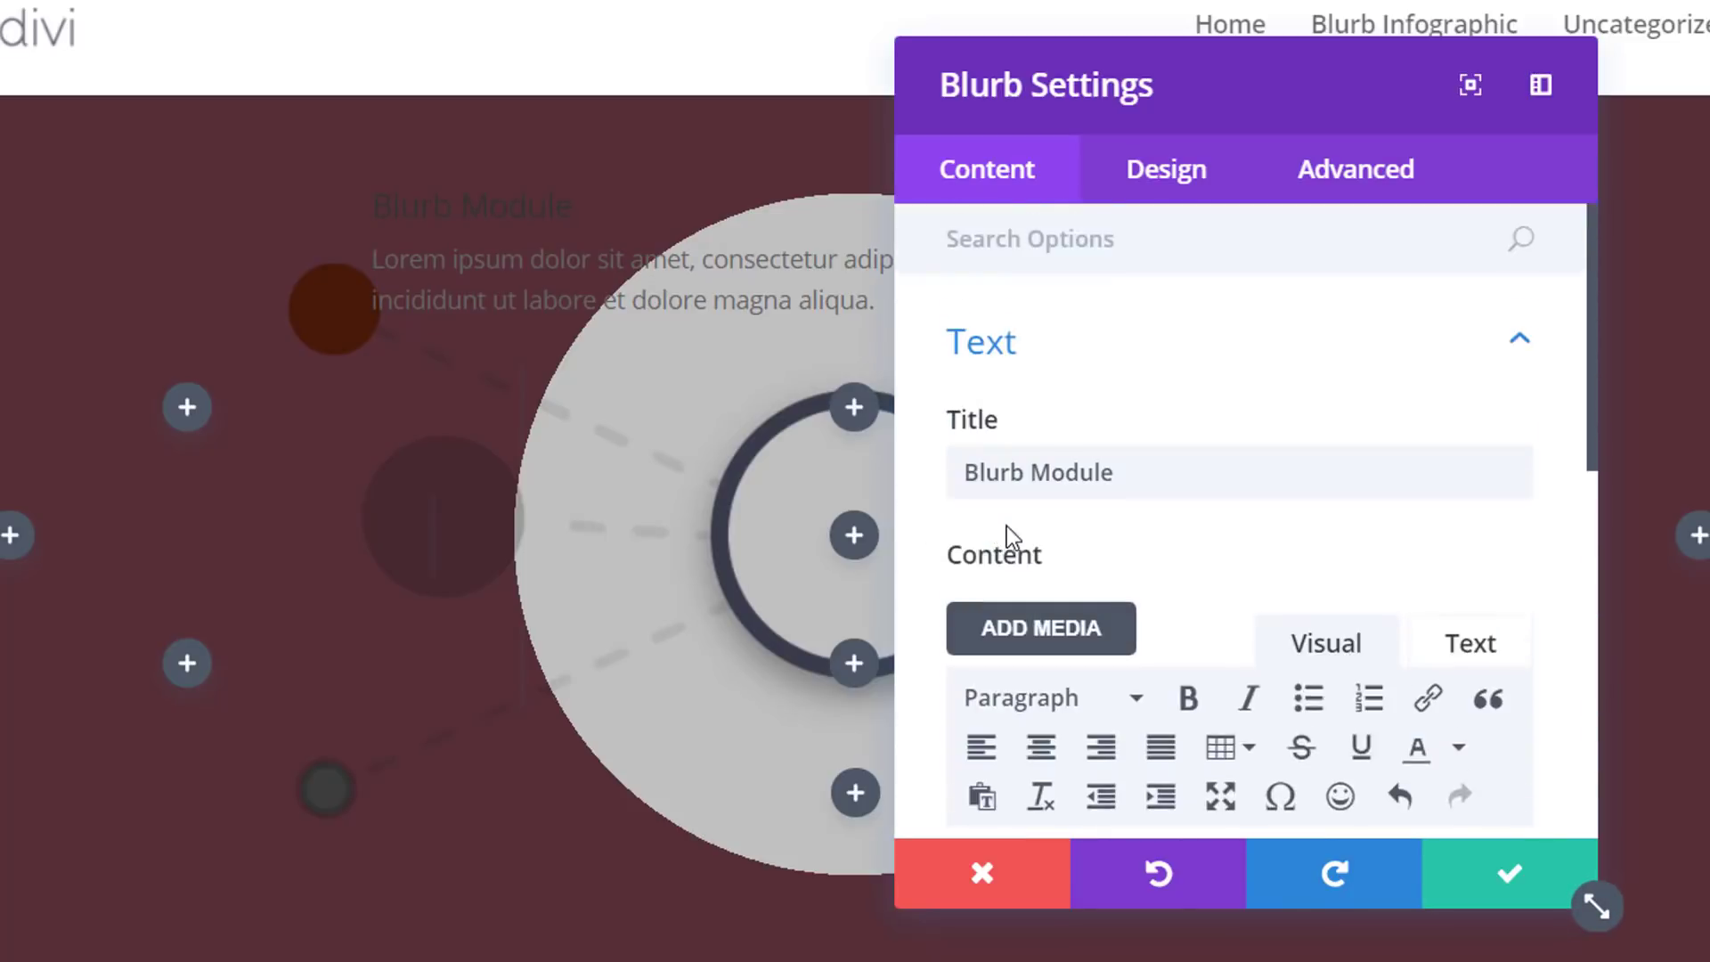
scroll(1009, 558, "down", 10)
scroll(1009, 559, "down", 1)
left_click(1133, 393)
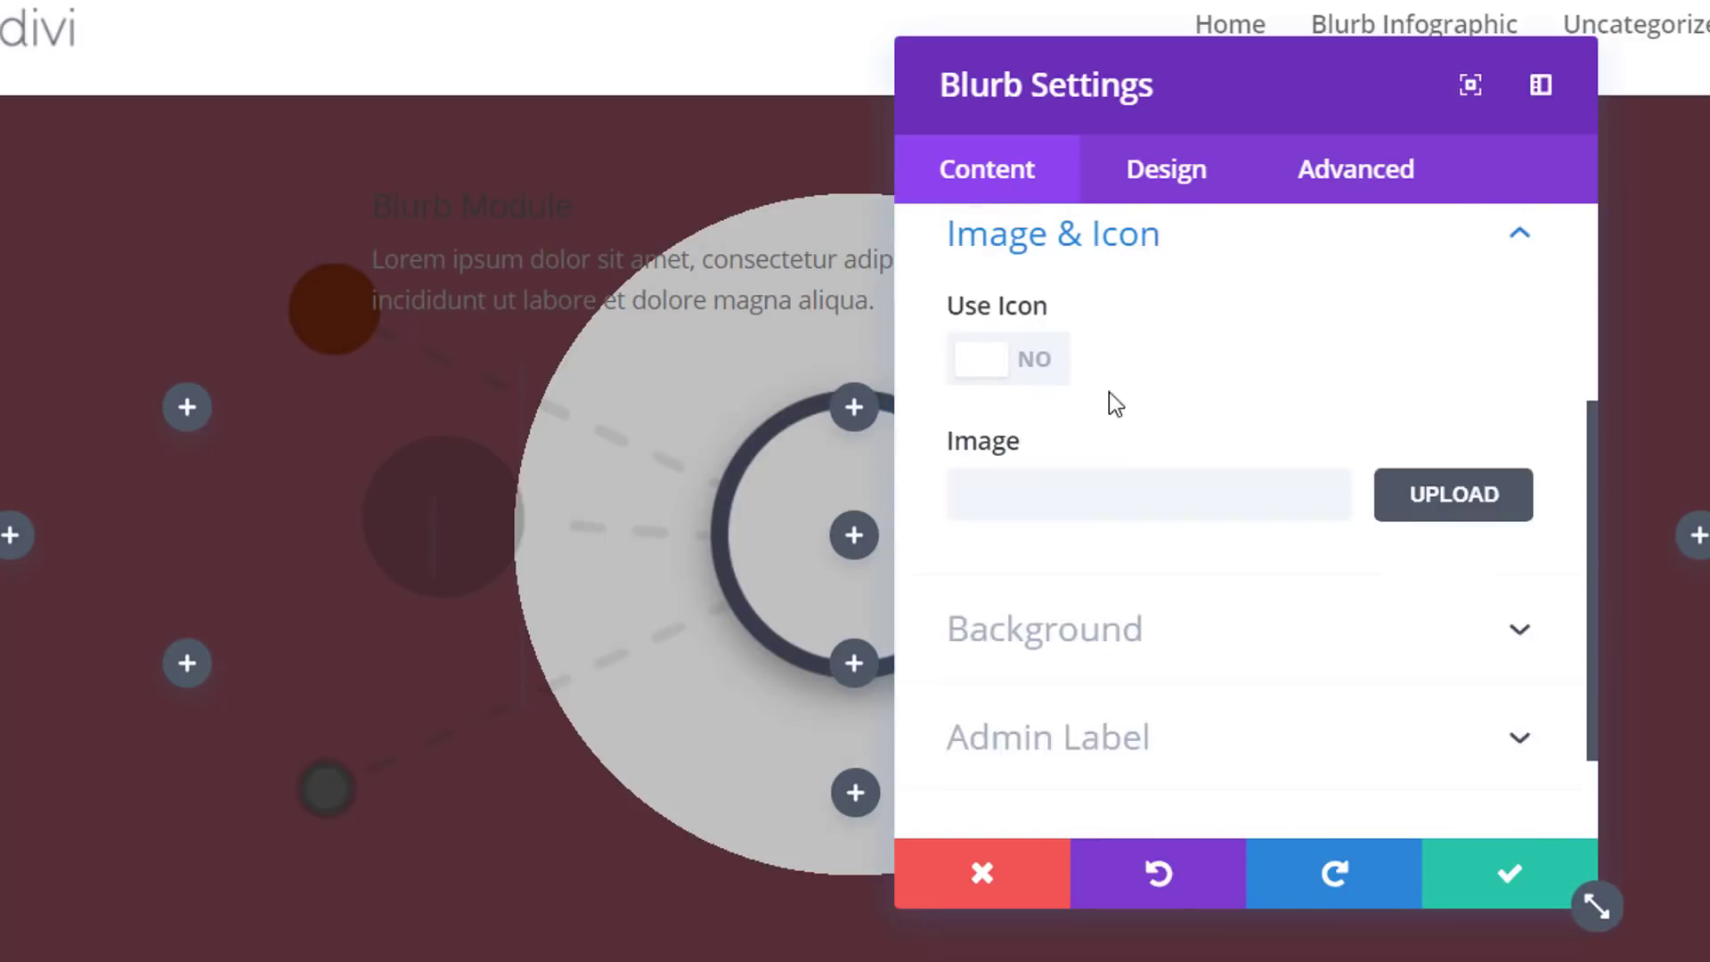
left_click(1003, 412)
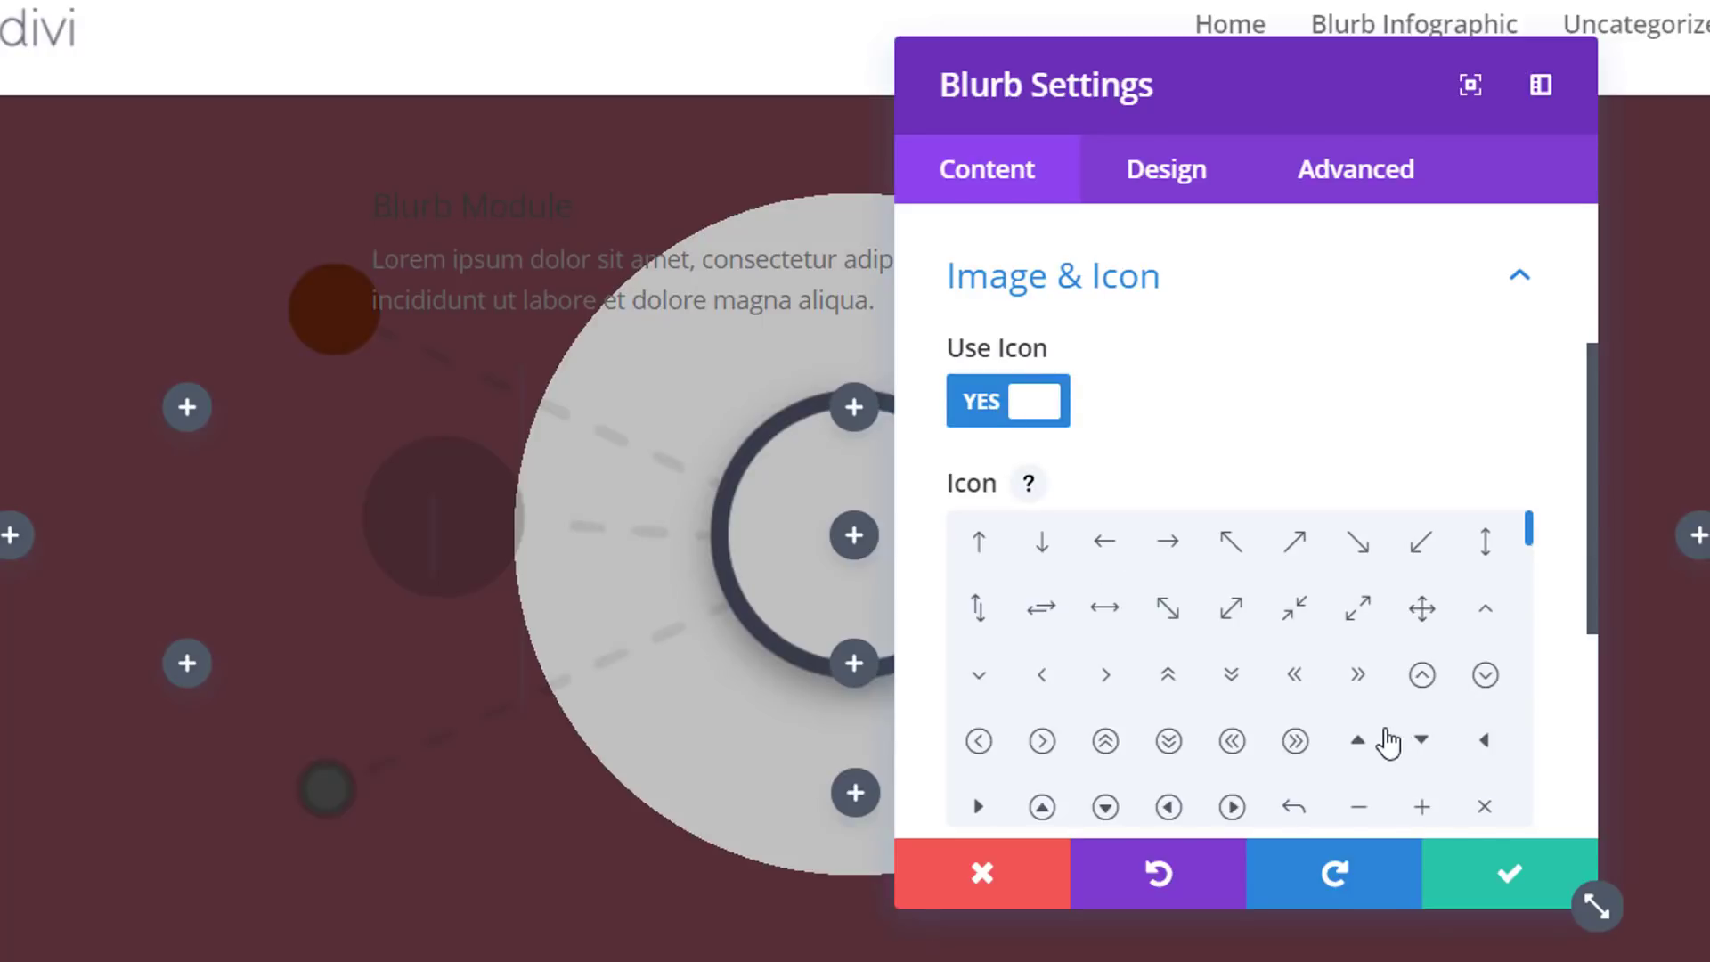
scroll(1374, 676, "down", 4)
scroll(1380, 672, "down", 6)
left_click(1419, 636)
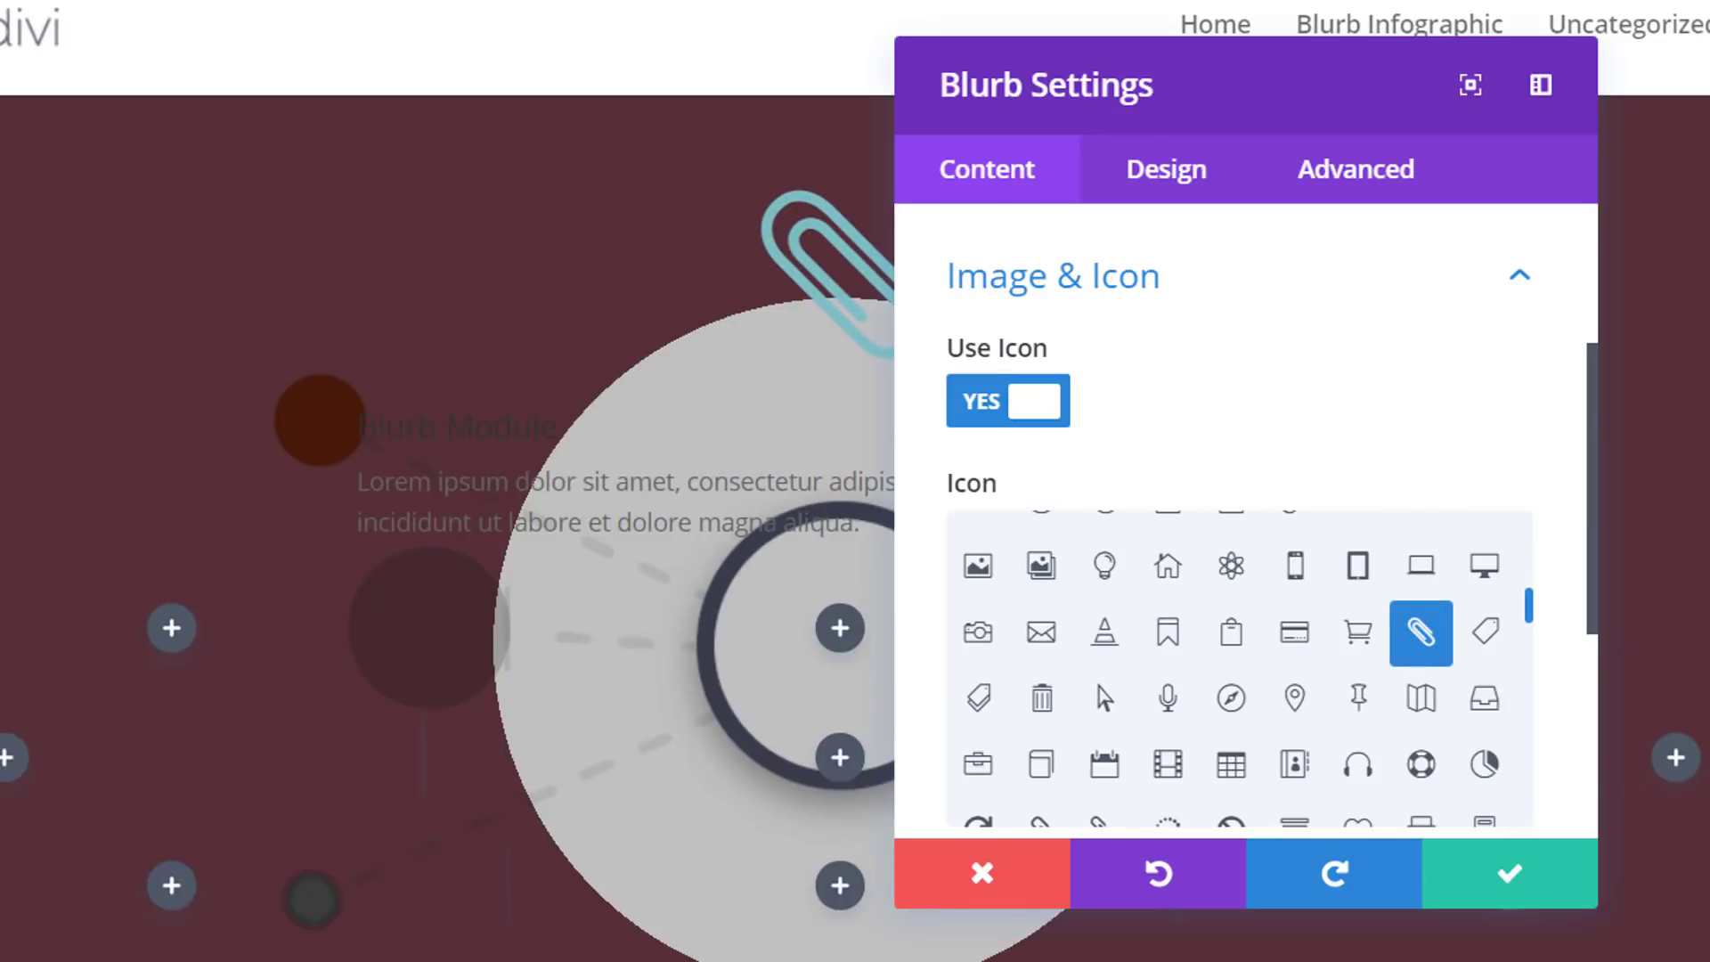
Enable a custom icon size and shrink the paperclip icon
left_click(1121, 174)
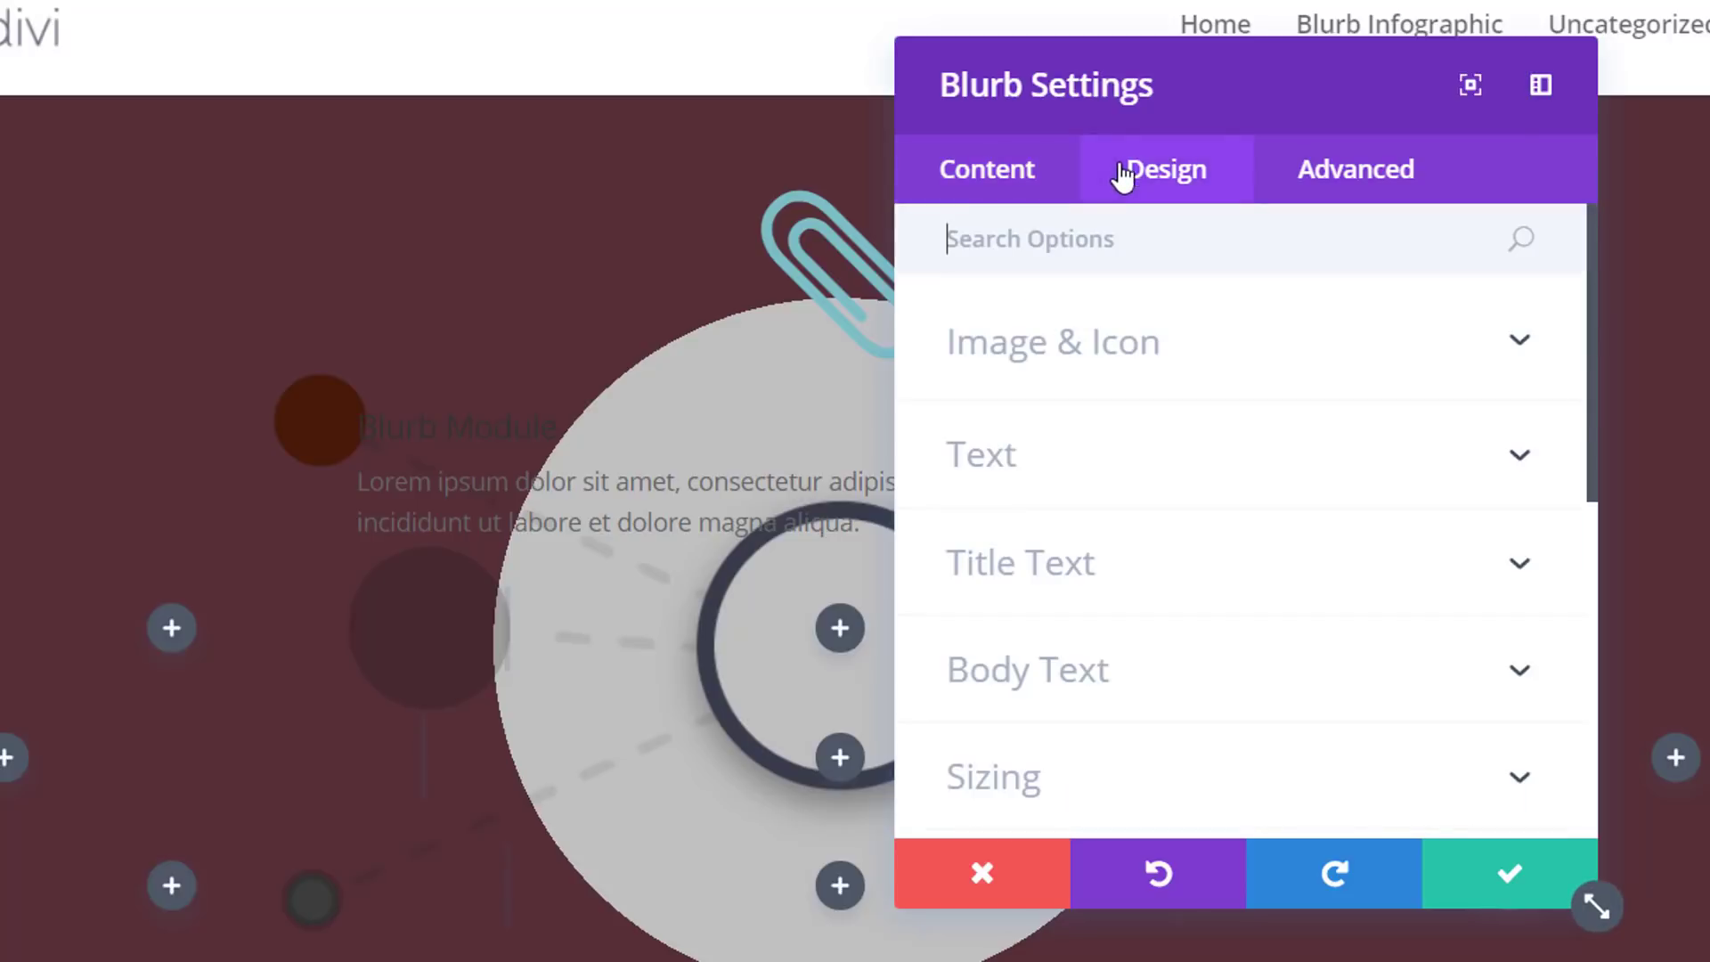
left_click(1118, 361)
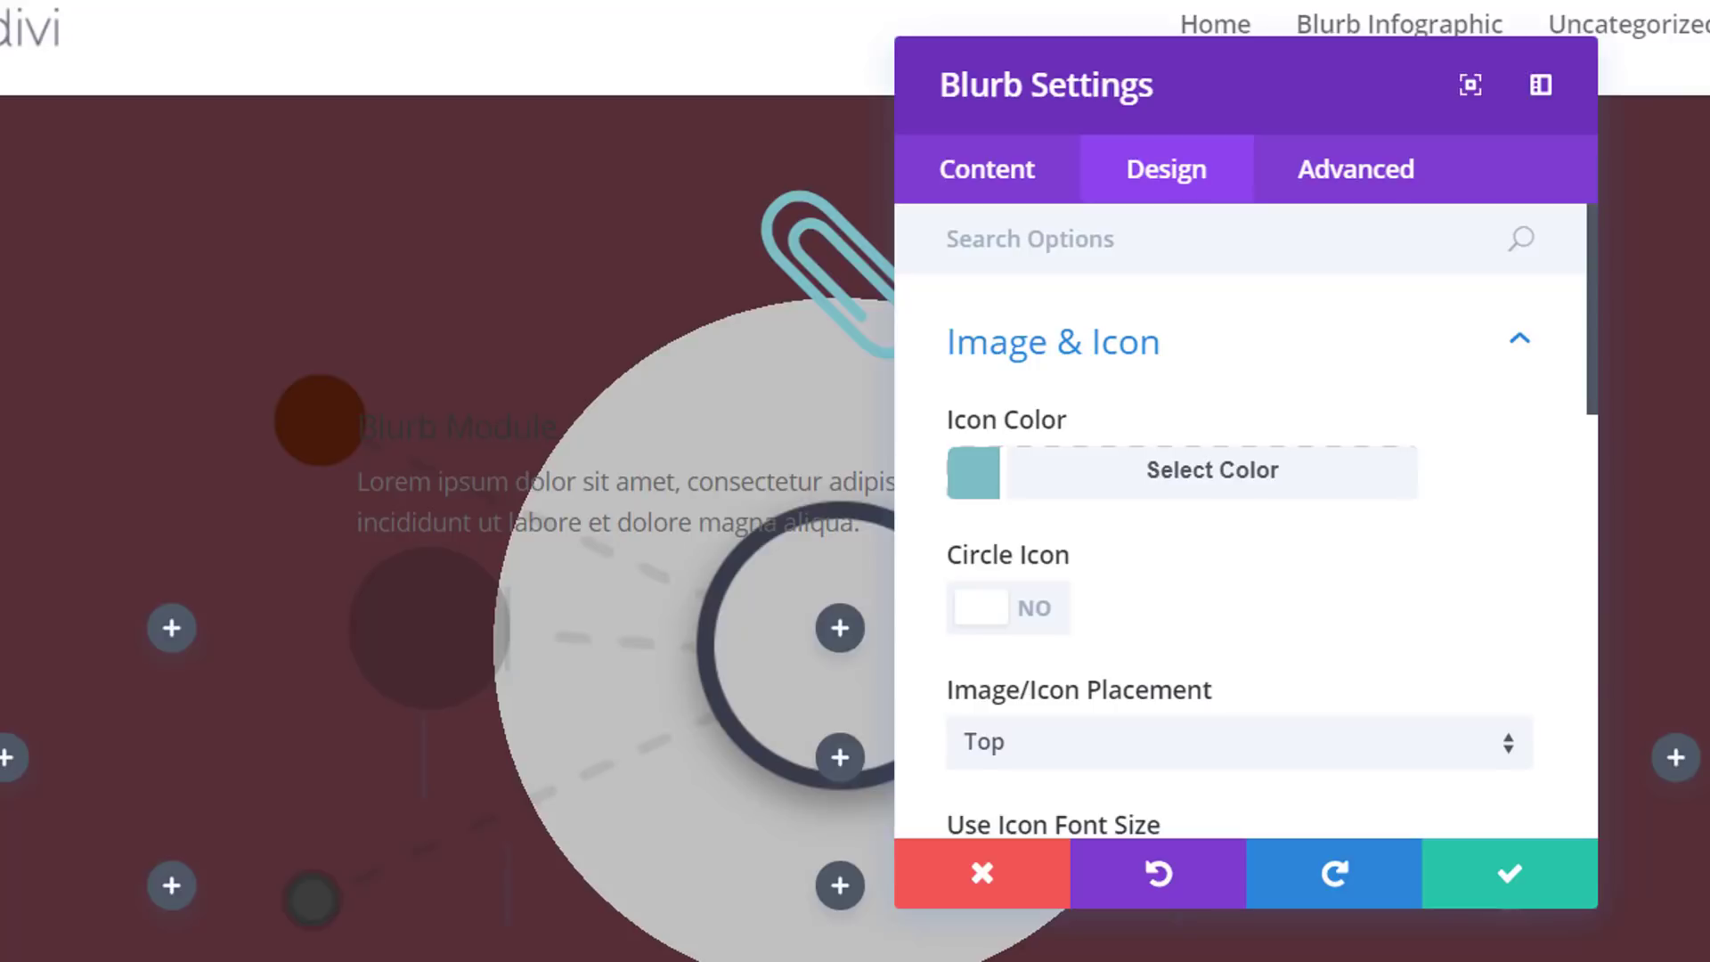
scroll(1220, 623, "down", 4)
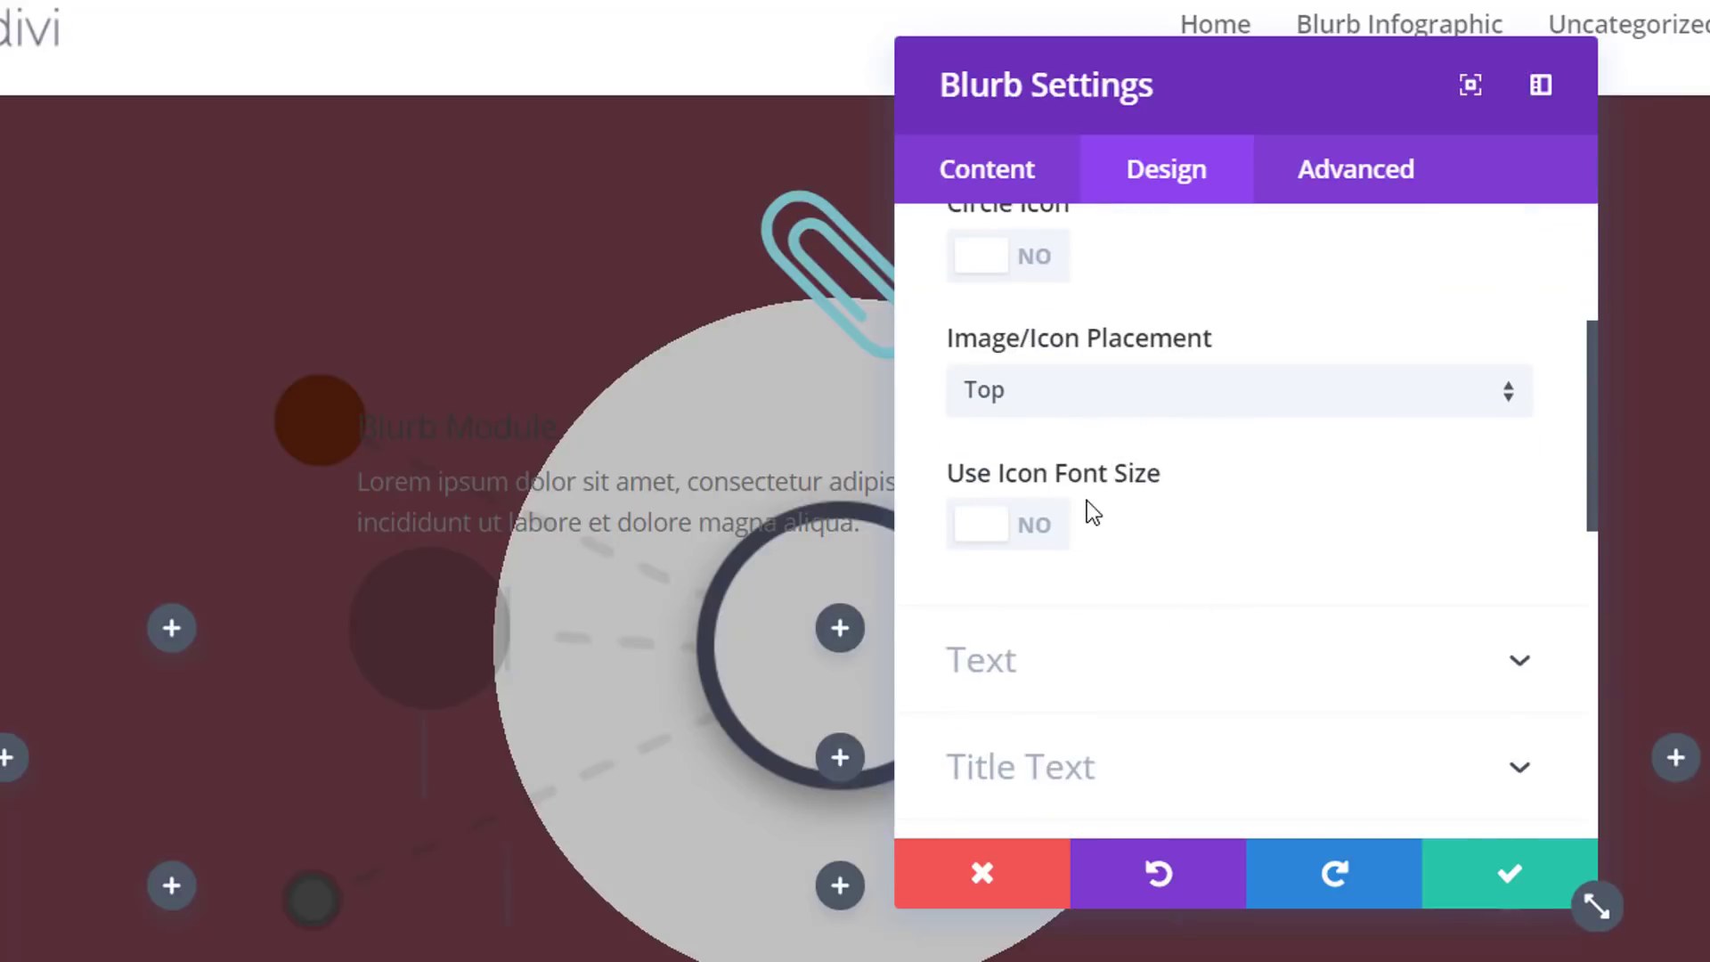
left_click(1023, 536)
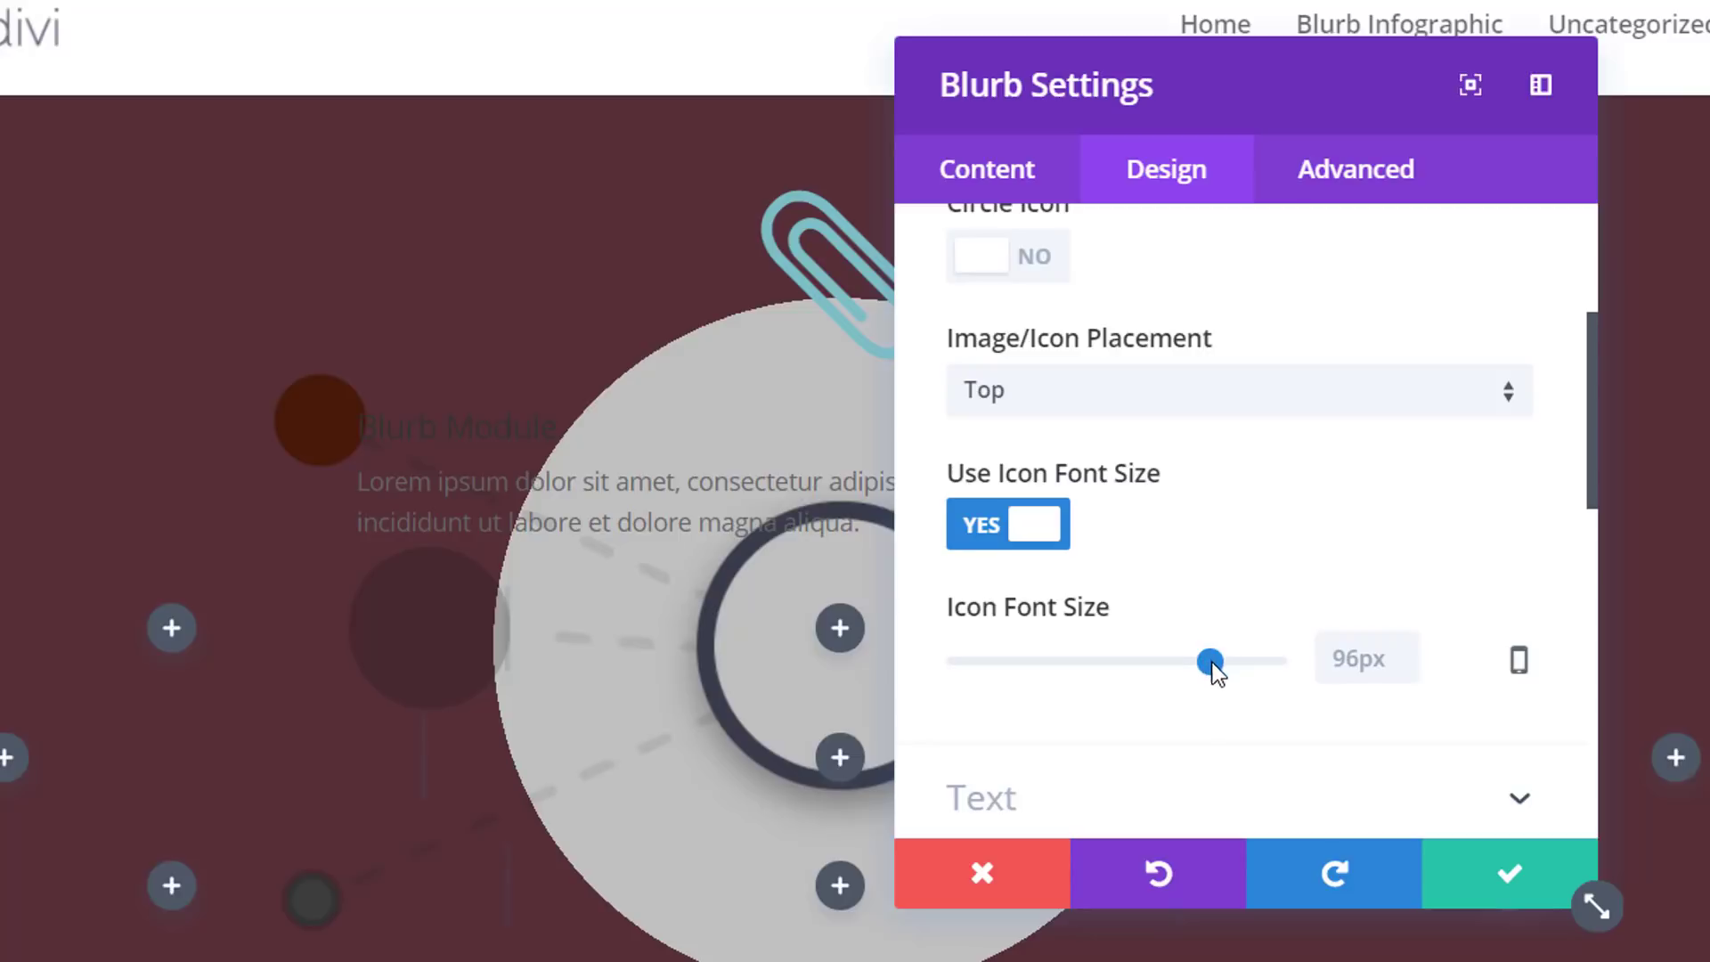
left_click_drag(1213, 666, 1033, 668)
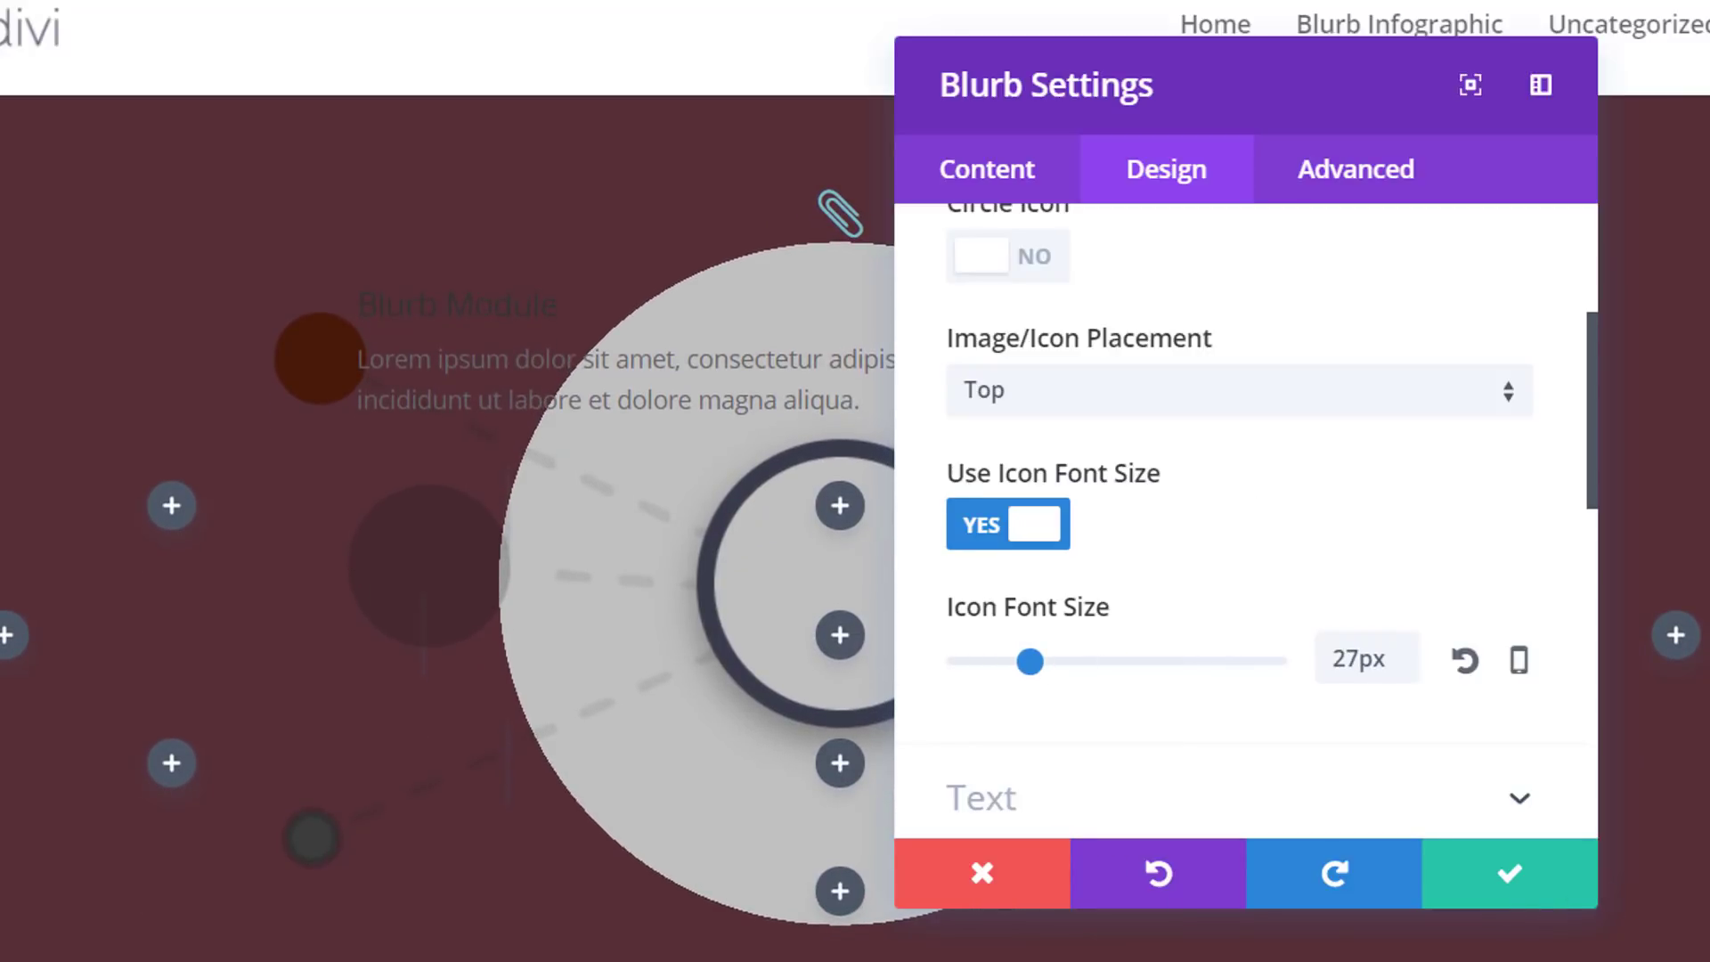
scroll(1110, 599, "down", 5)
Set the blurb text colour to Light and centre its text orientation
left_click(1207, 283)
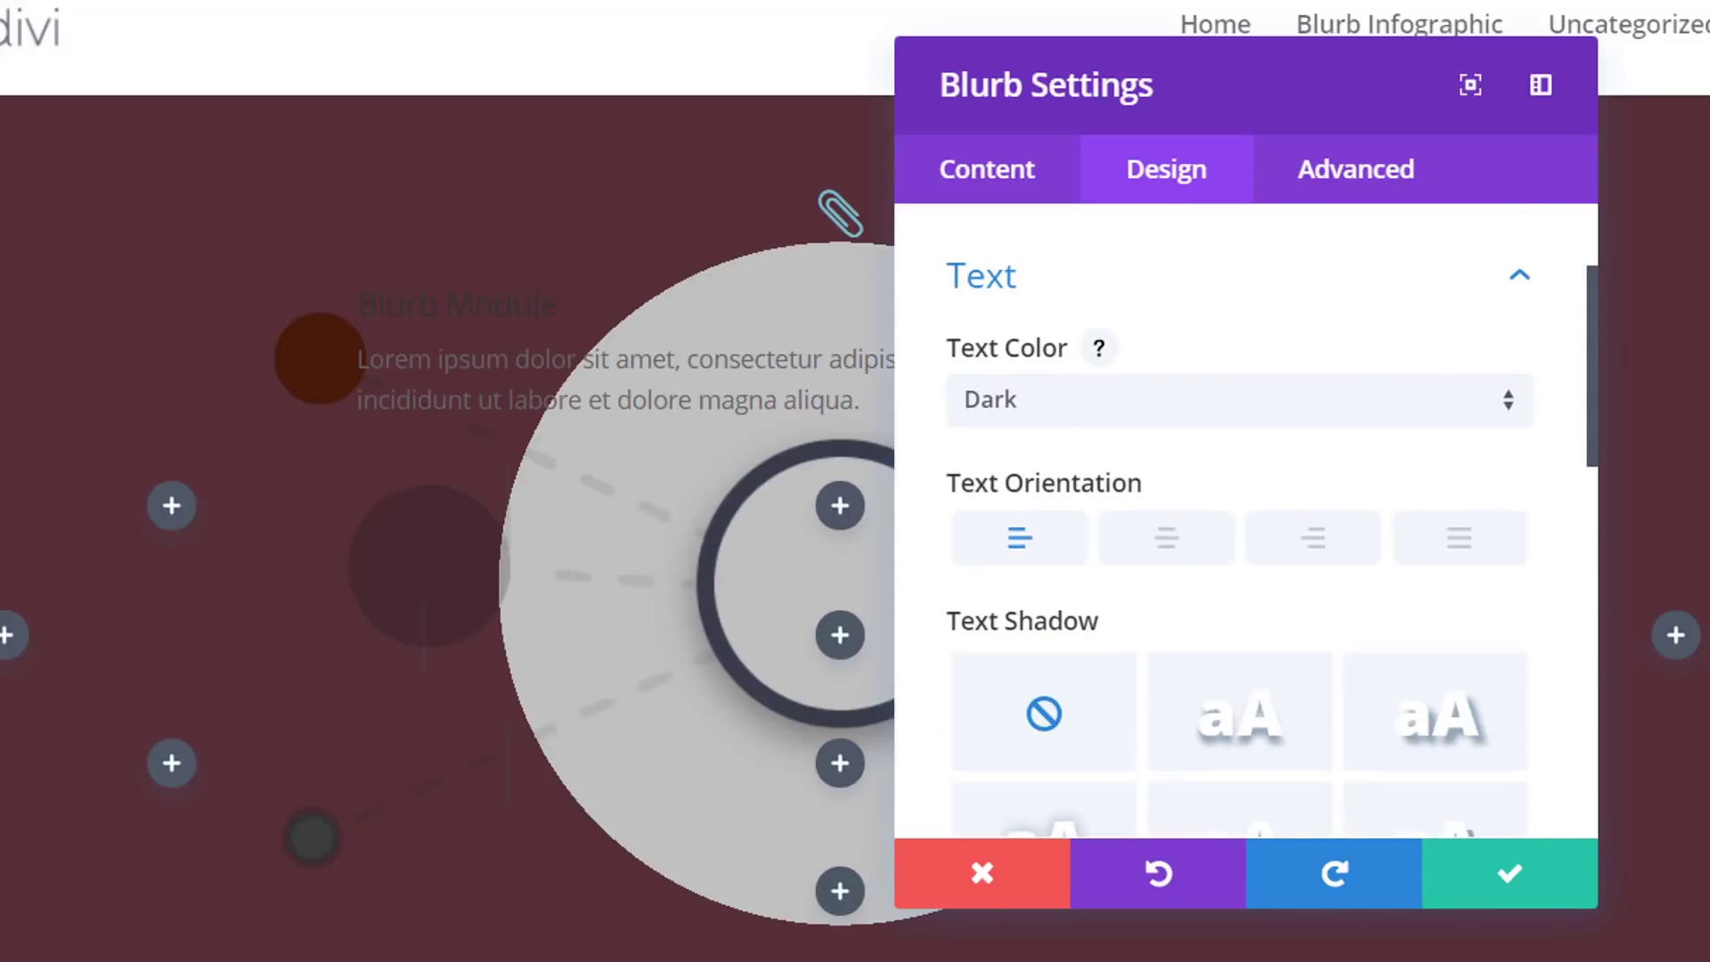
left_click(1320, 423)
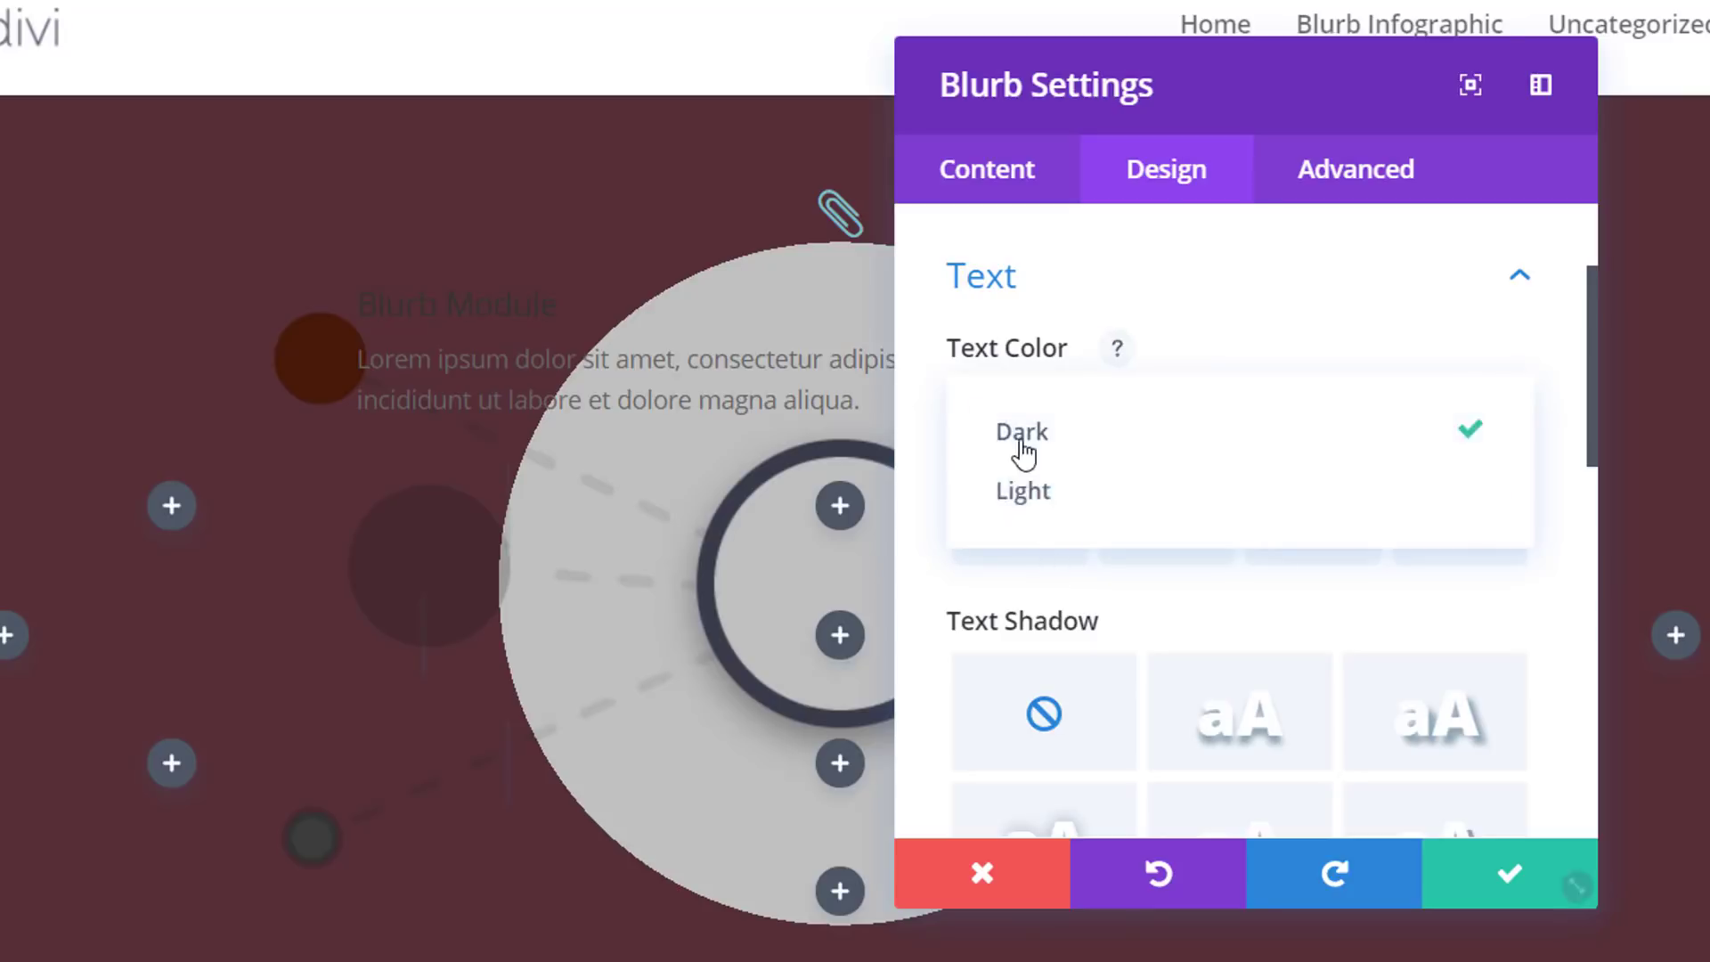
left_click(1019, 497)
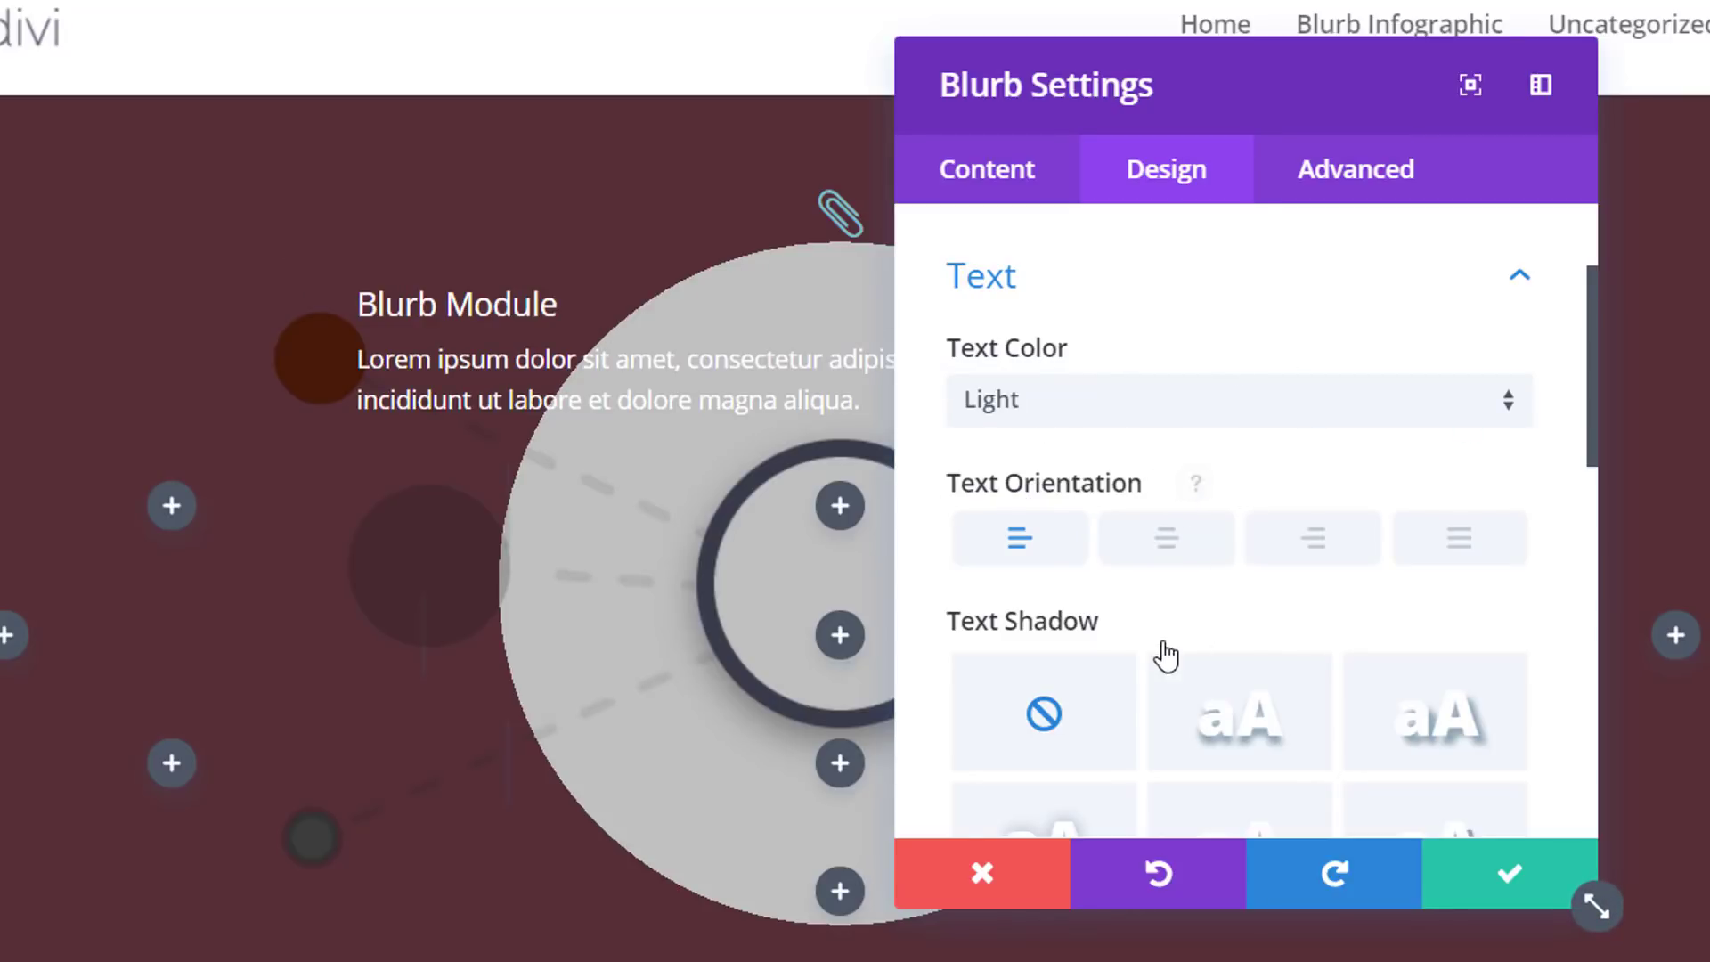
left_click(1164, 550)
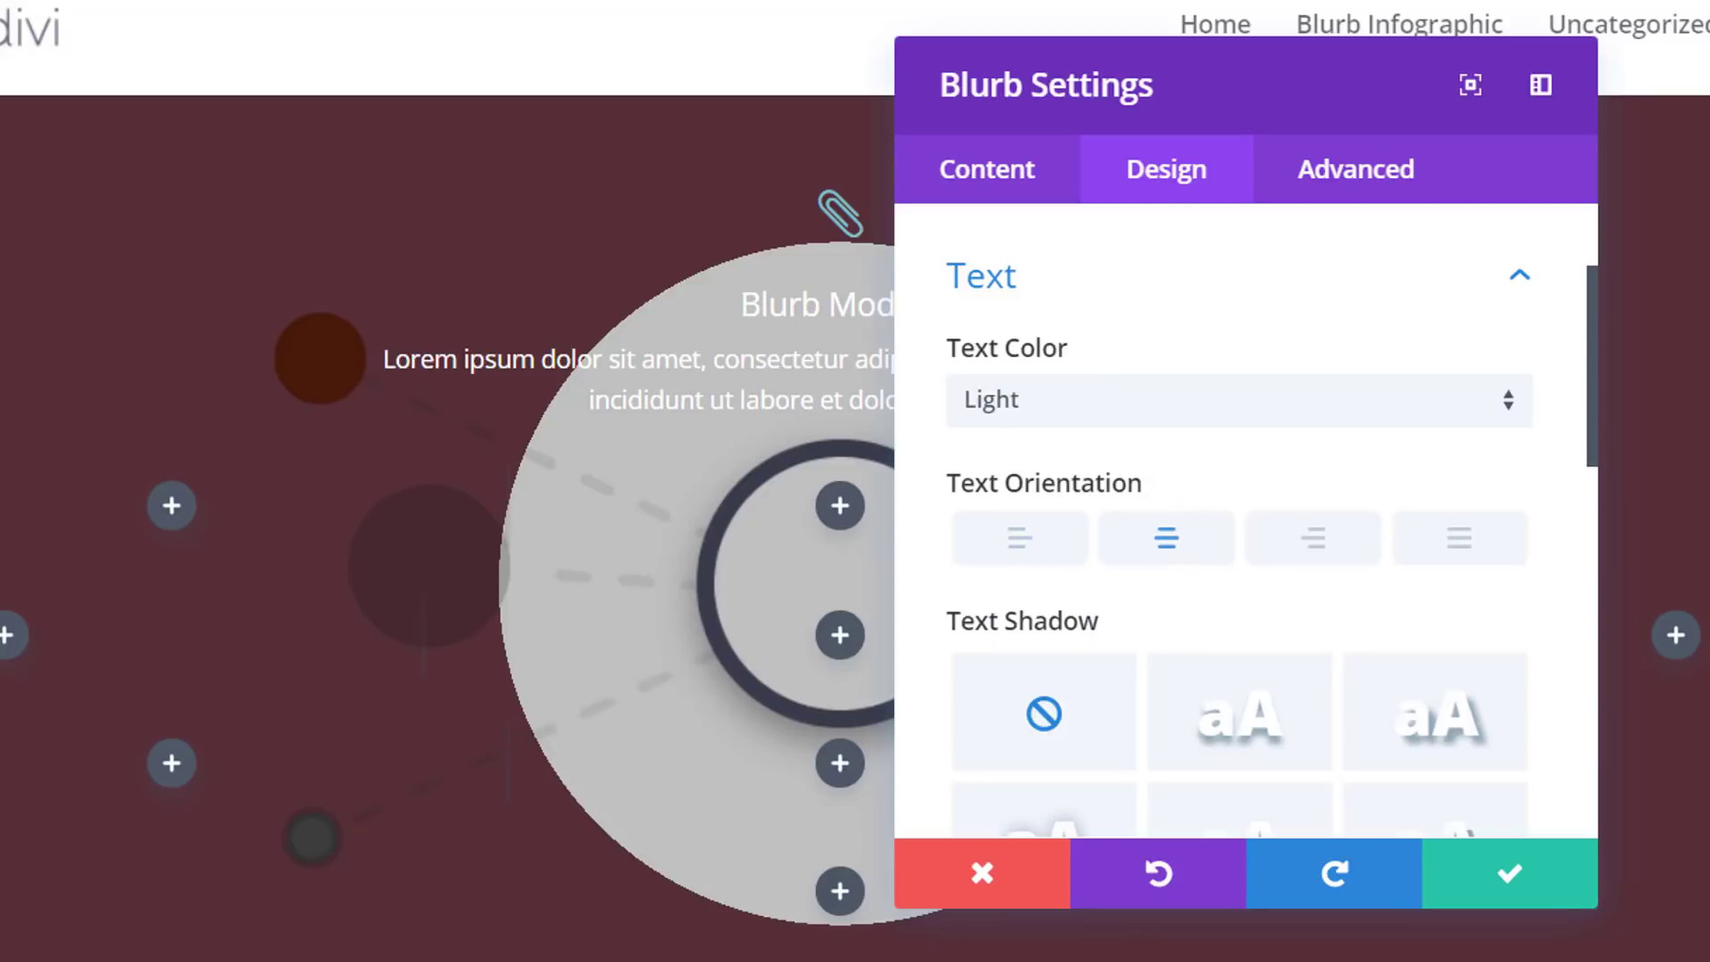
scroll(1104, 561, "down", 6)
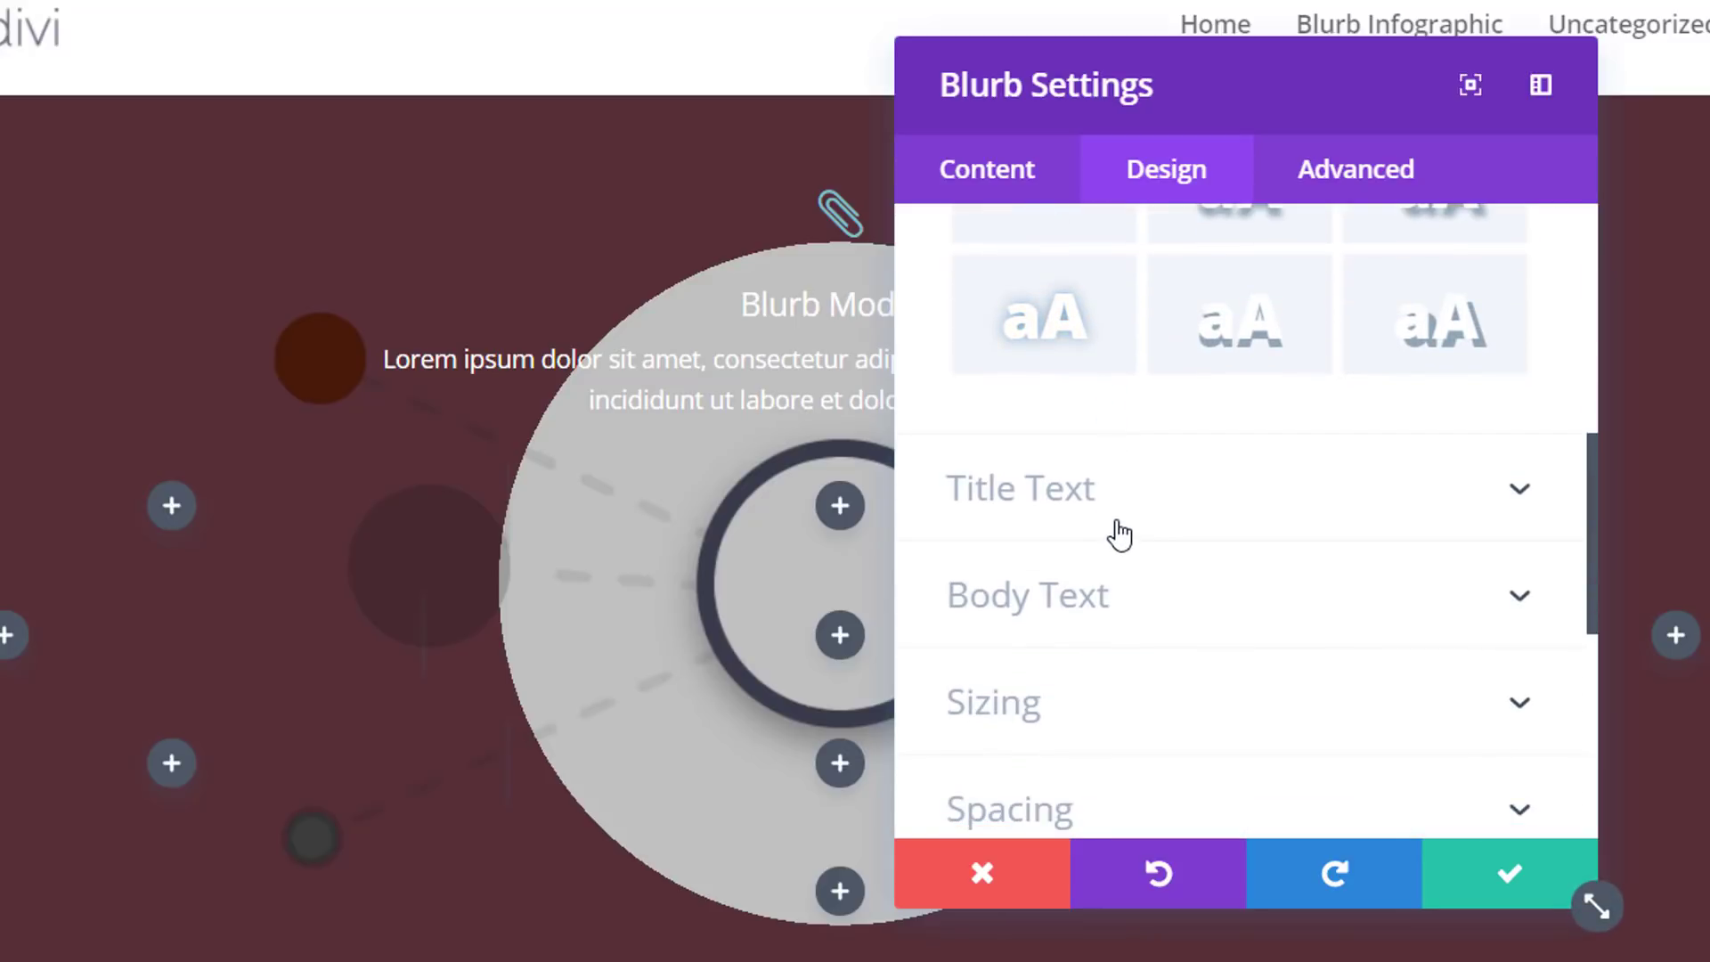
left_click(1134, 496)
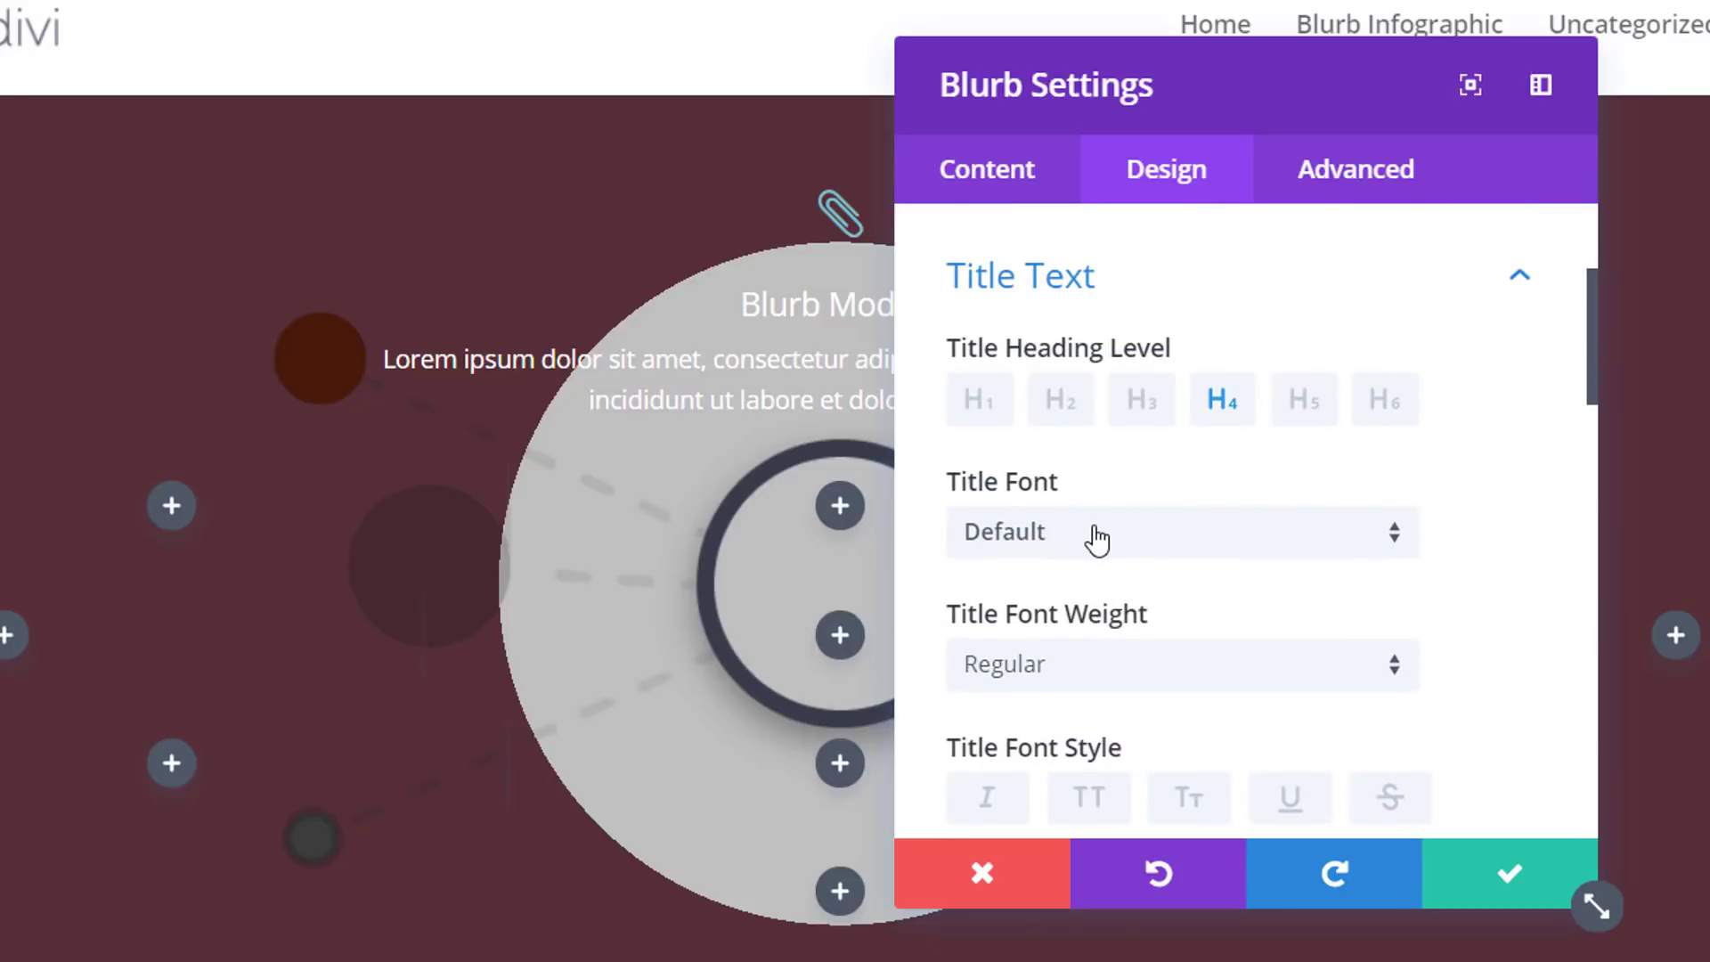
Centre-align the blurb title and make it white
scroll(1107, 539, "down", 2)
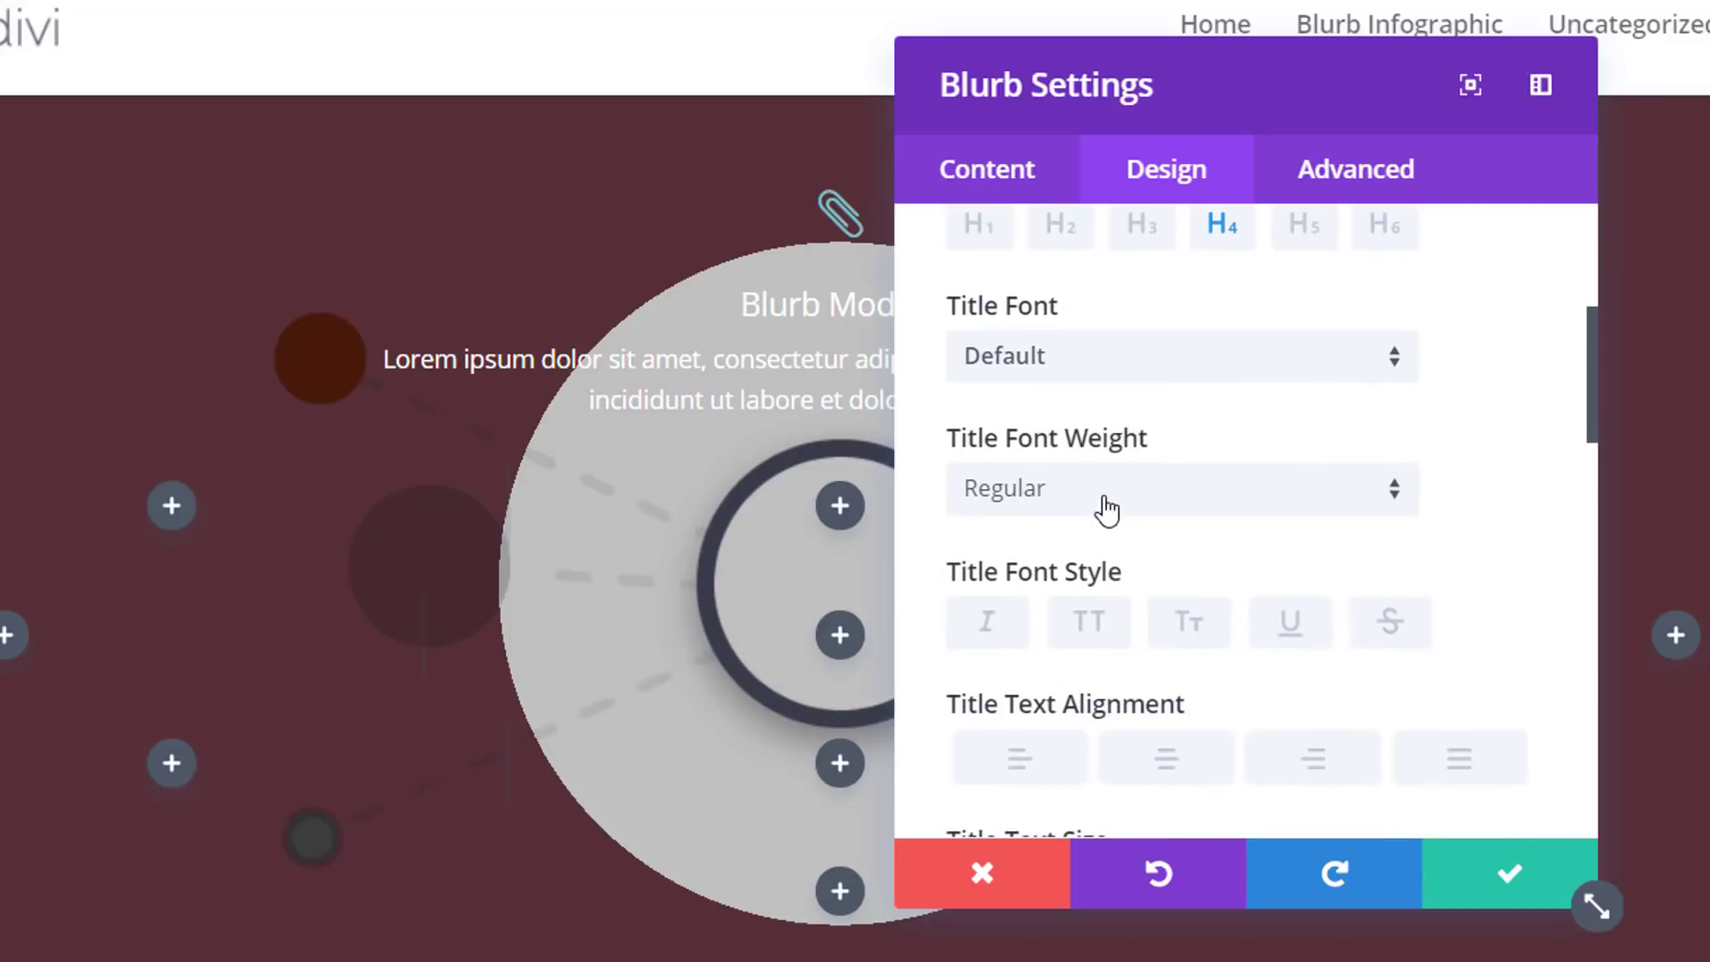
scroll(1107, 505, "down", 2)
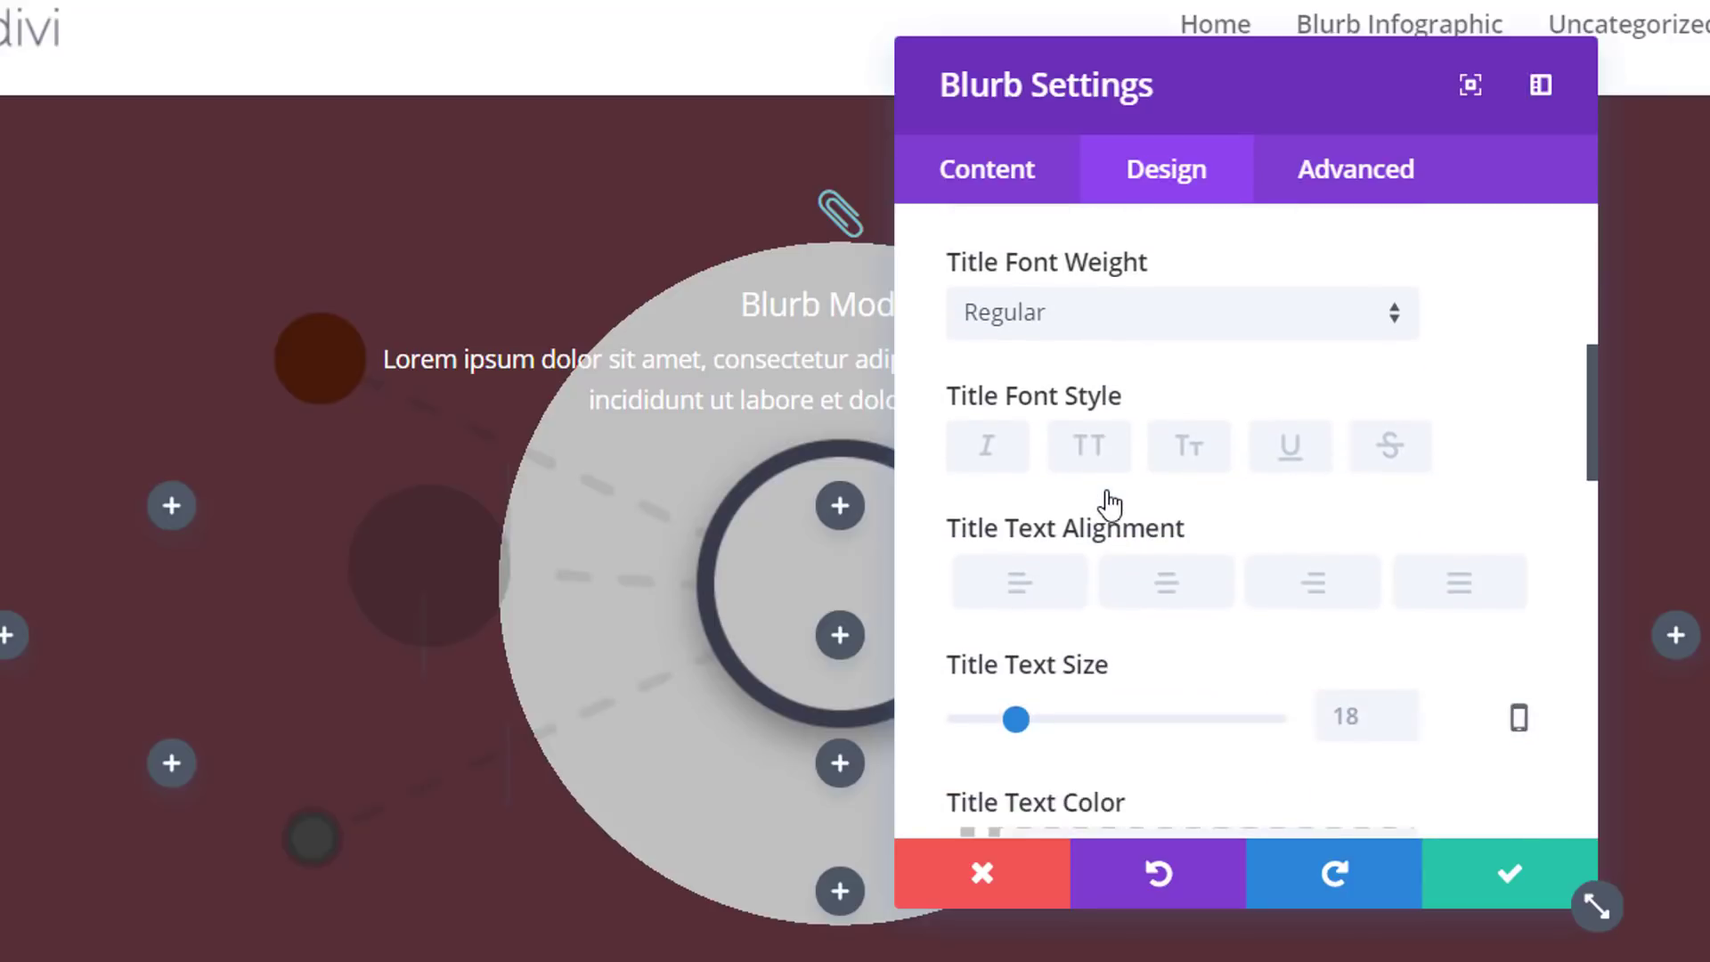
scroll(1107, 496, "up", 2)
scroll(1107, 496, "down", 4)
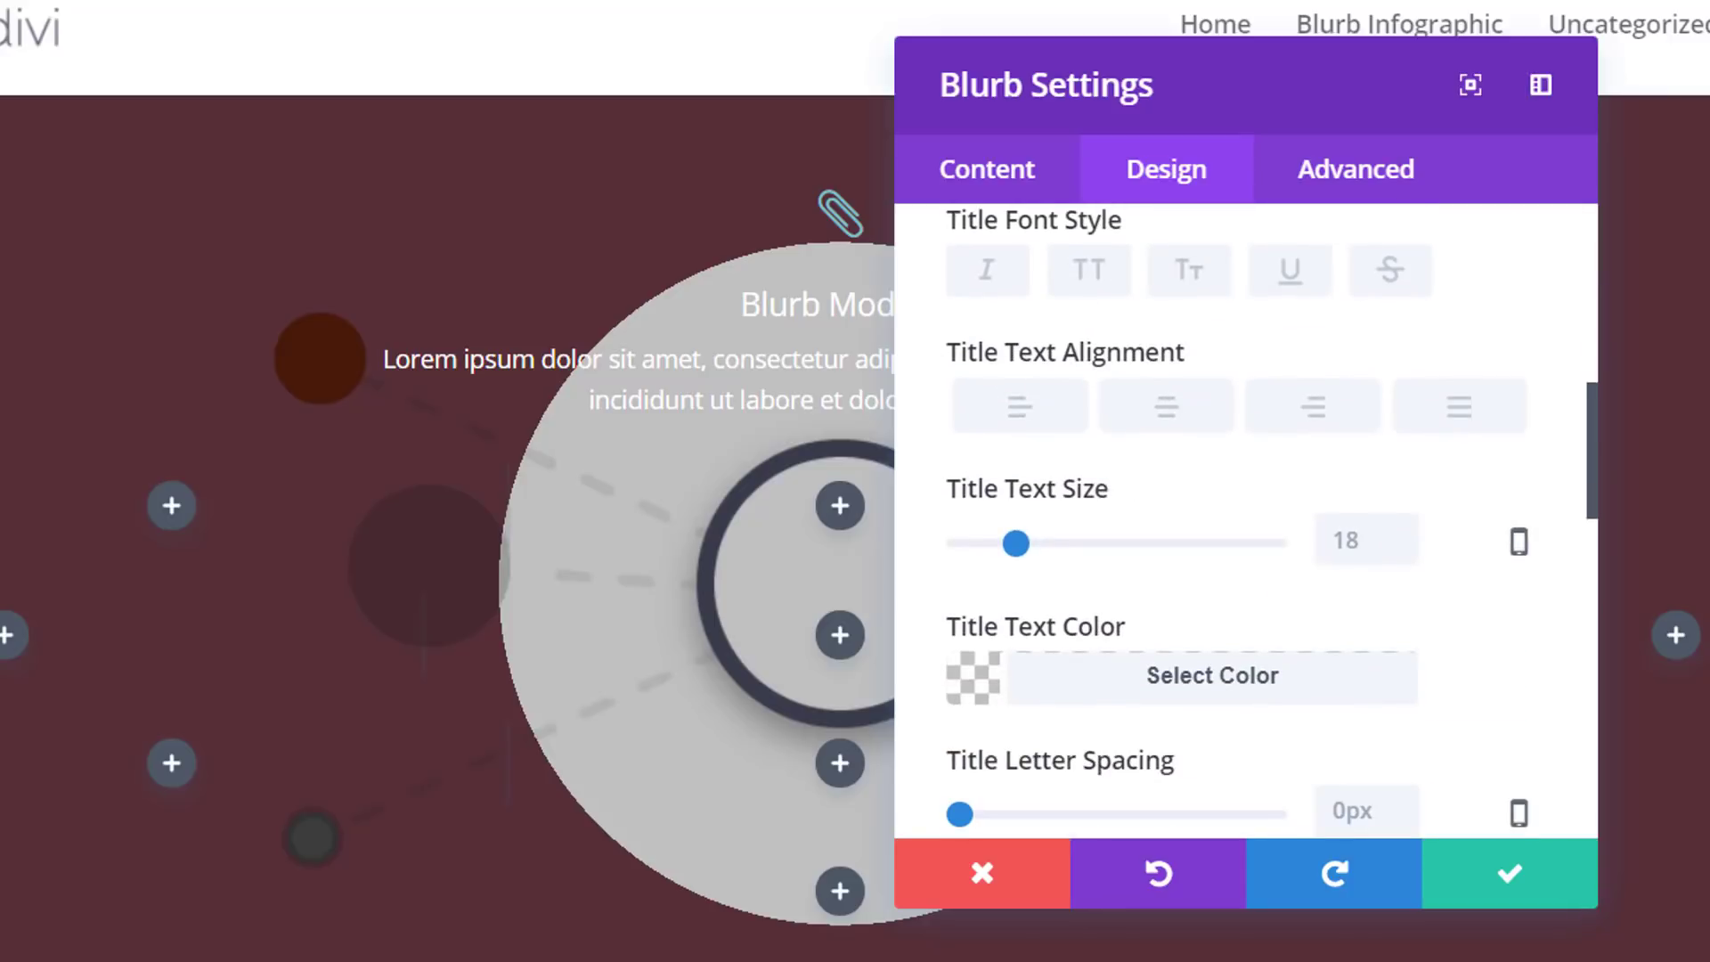
left_click(1168, 431)
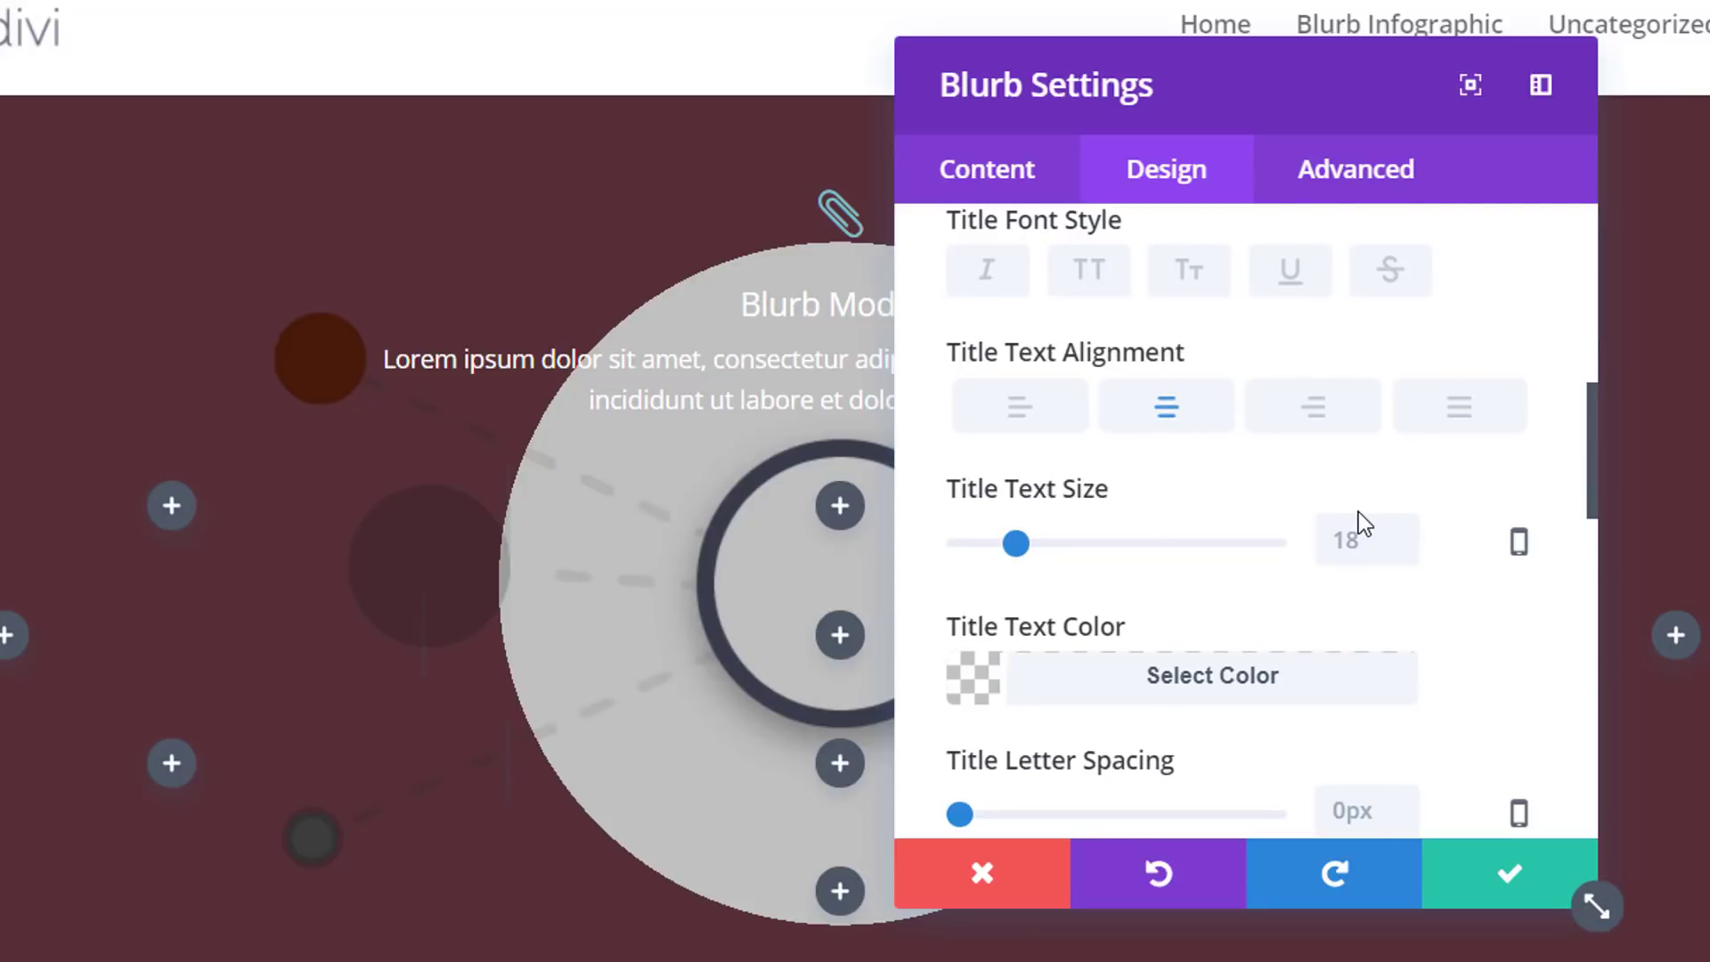
scroll(1359, 513, "down", 2)
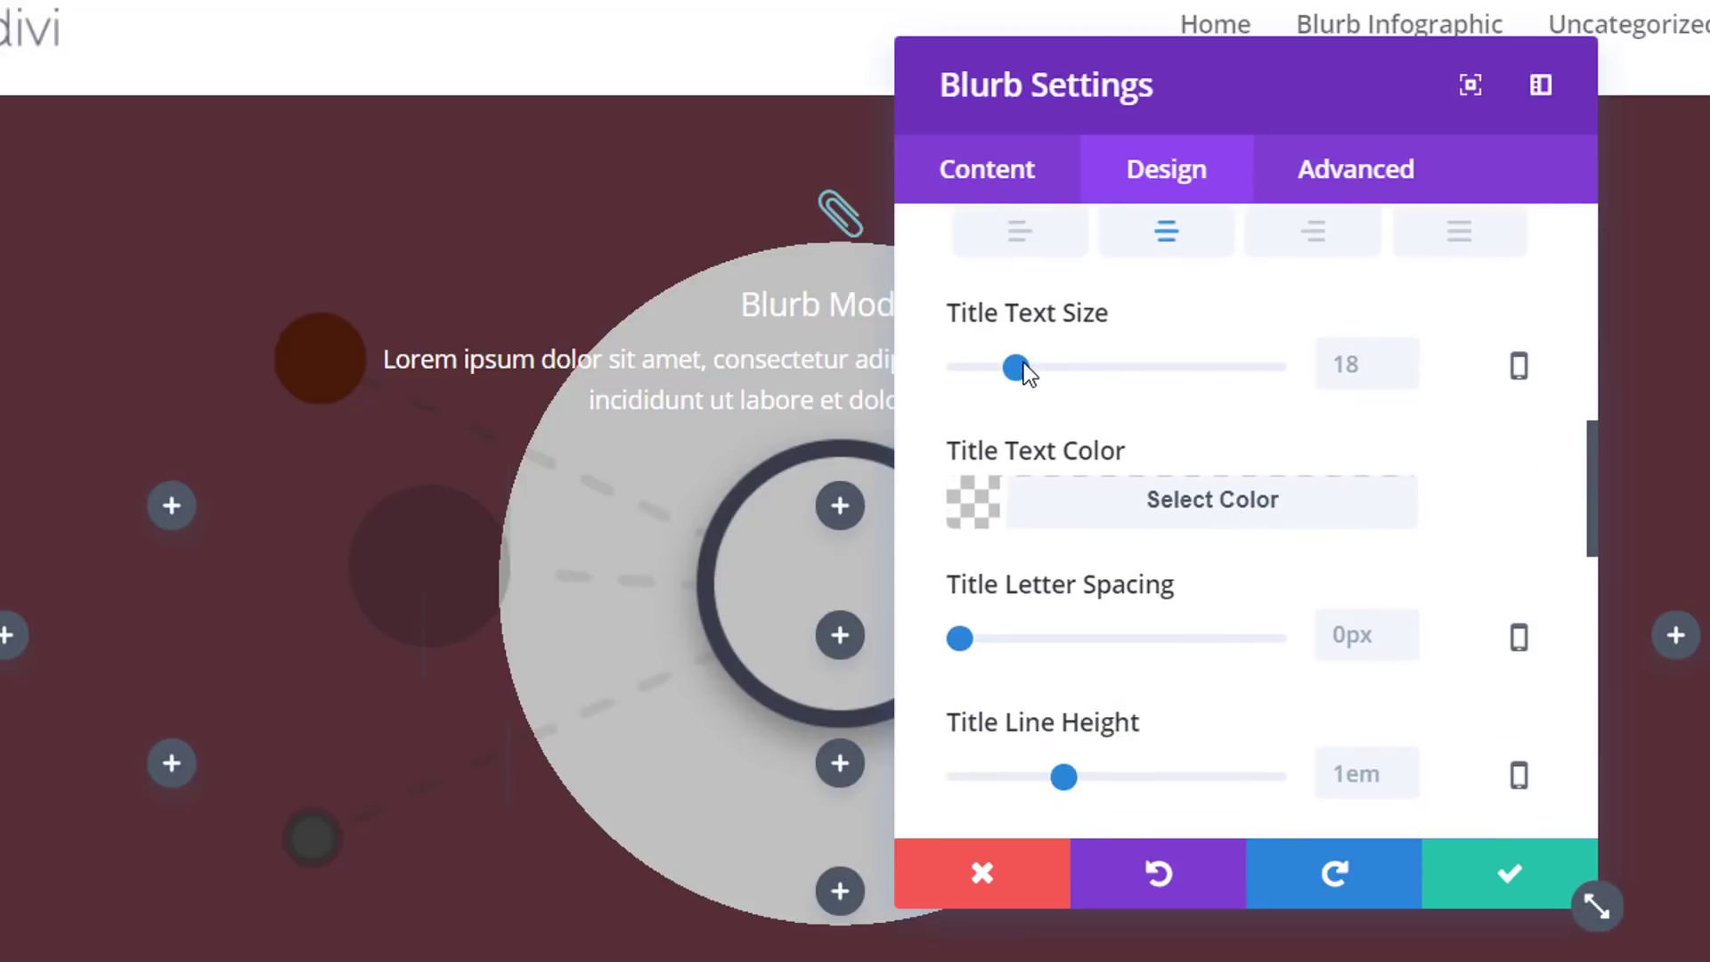
left_click(1065, 517)
scroll(1158, 534, "down", 4)
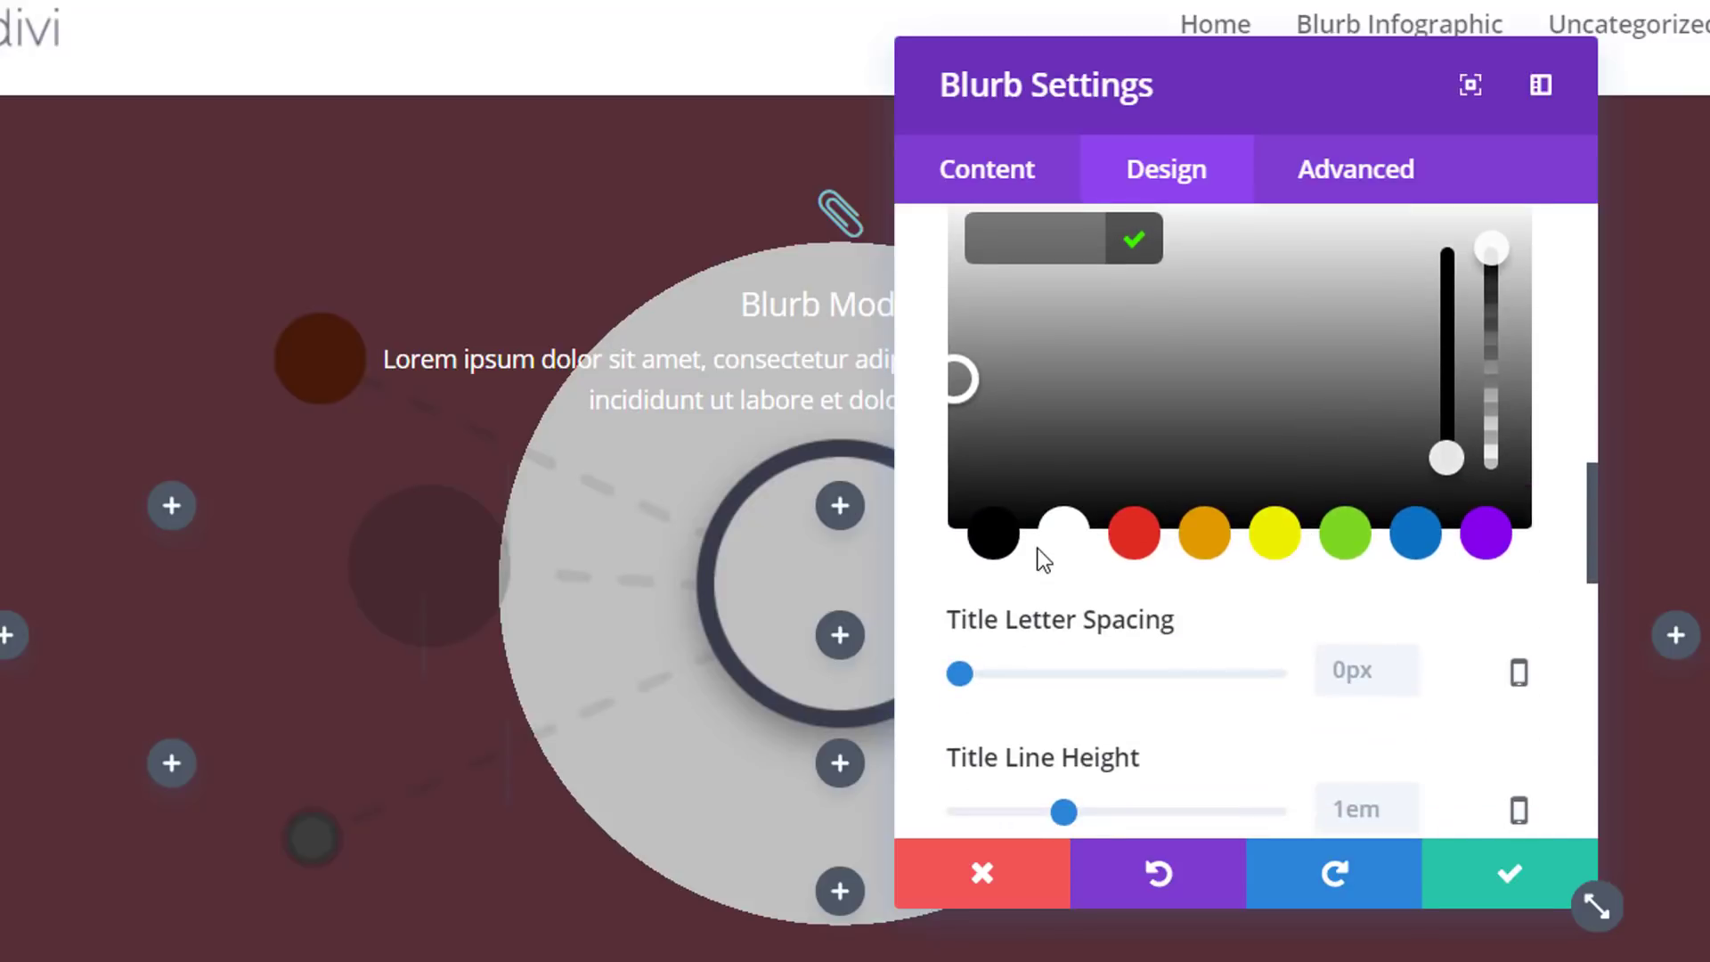
left_click(1041, 539)
Apply a title text shadow preset with 0em vertical length and 0.6em blur
scroll(1451, 628, "down", 4)
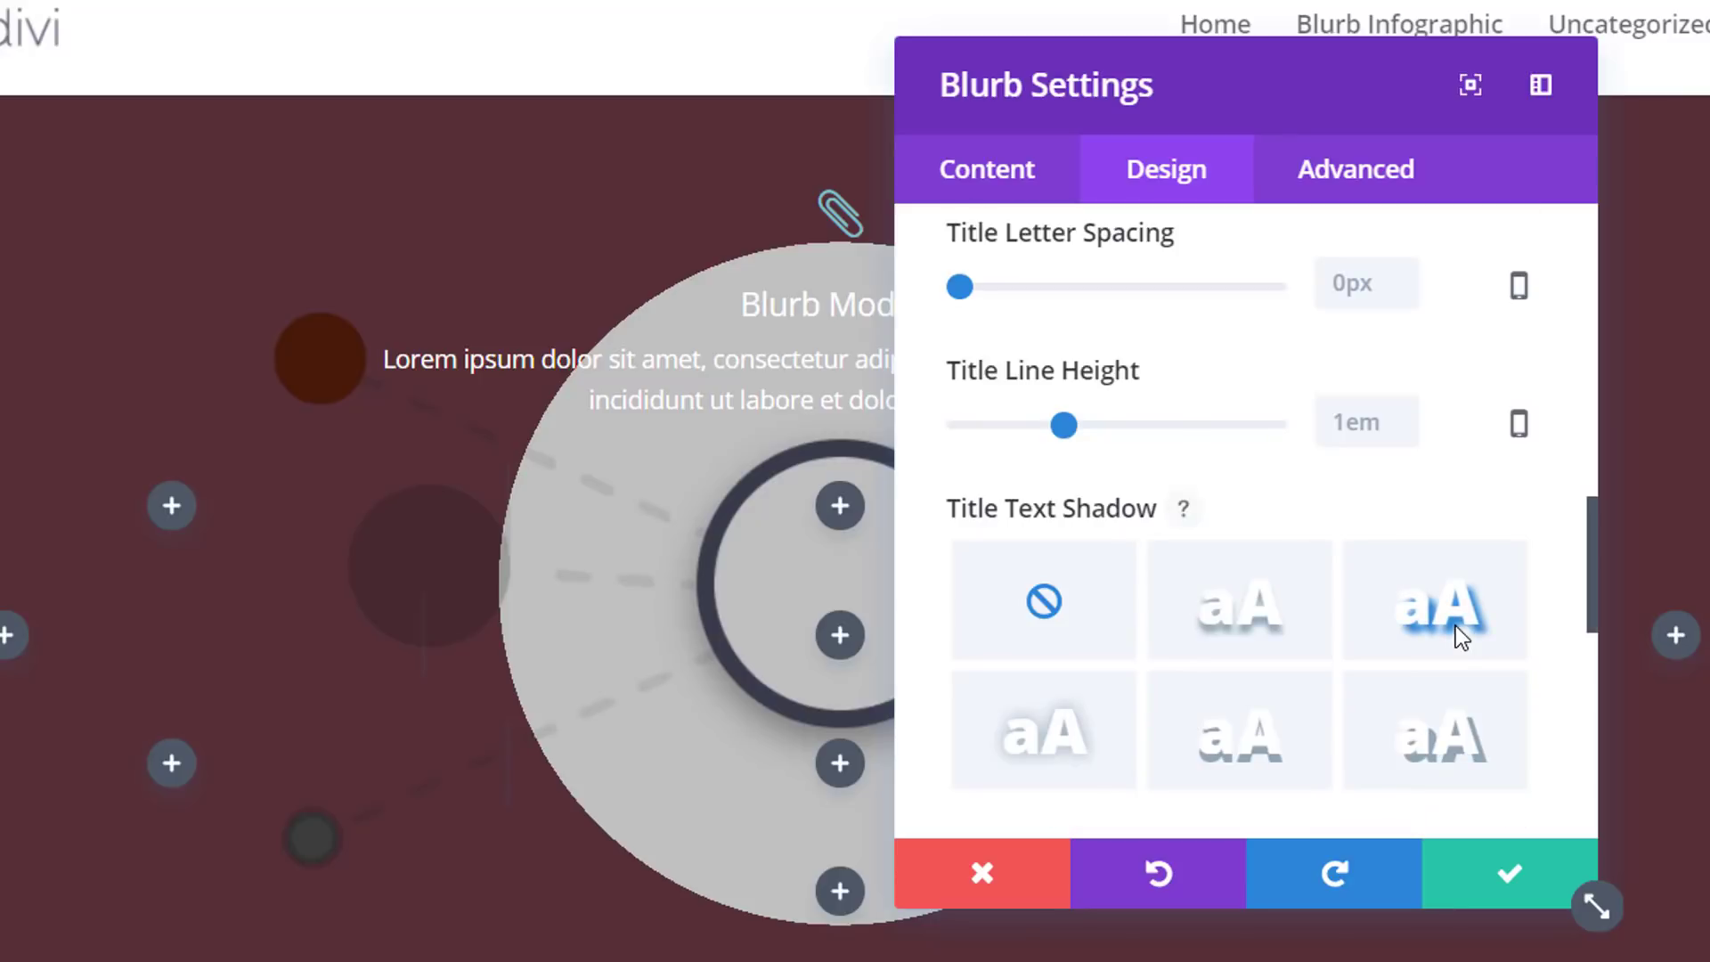
scroll(1372, 579, "down", 1)
scroll(1291, 554, "down", 1)
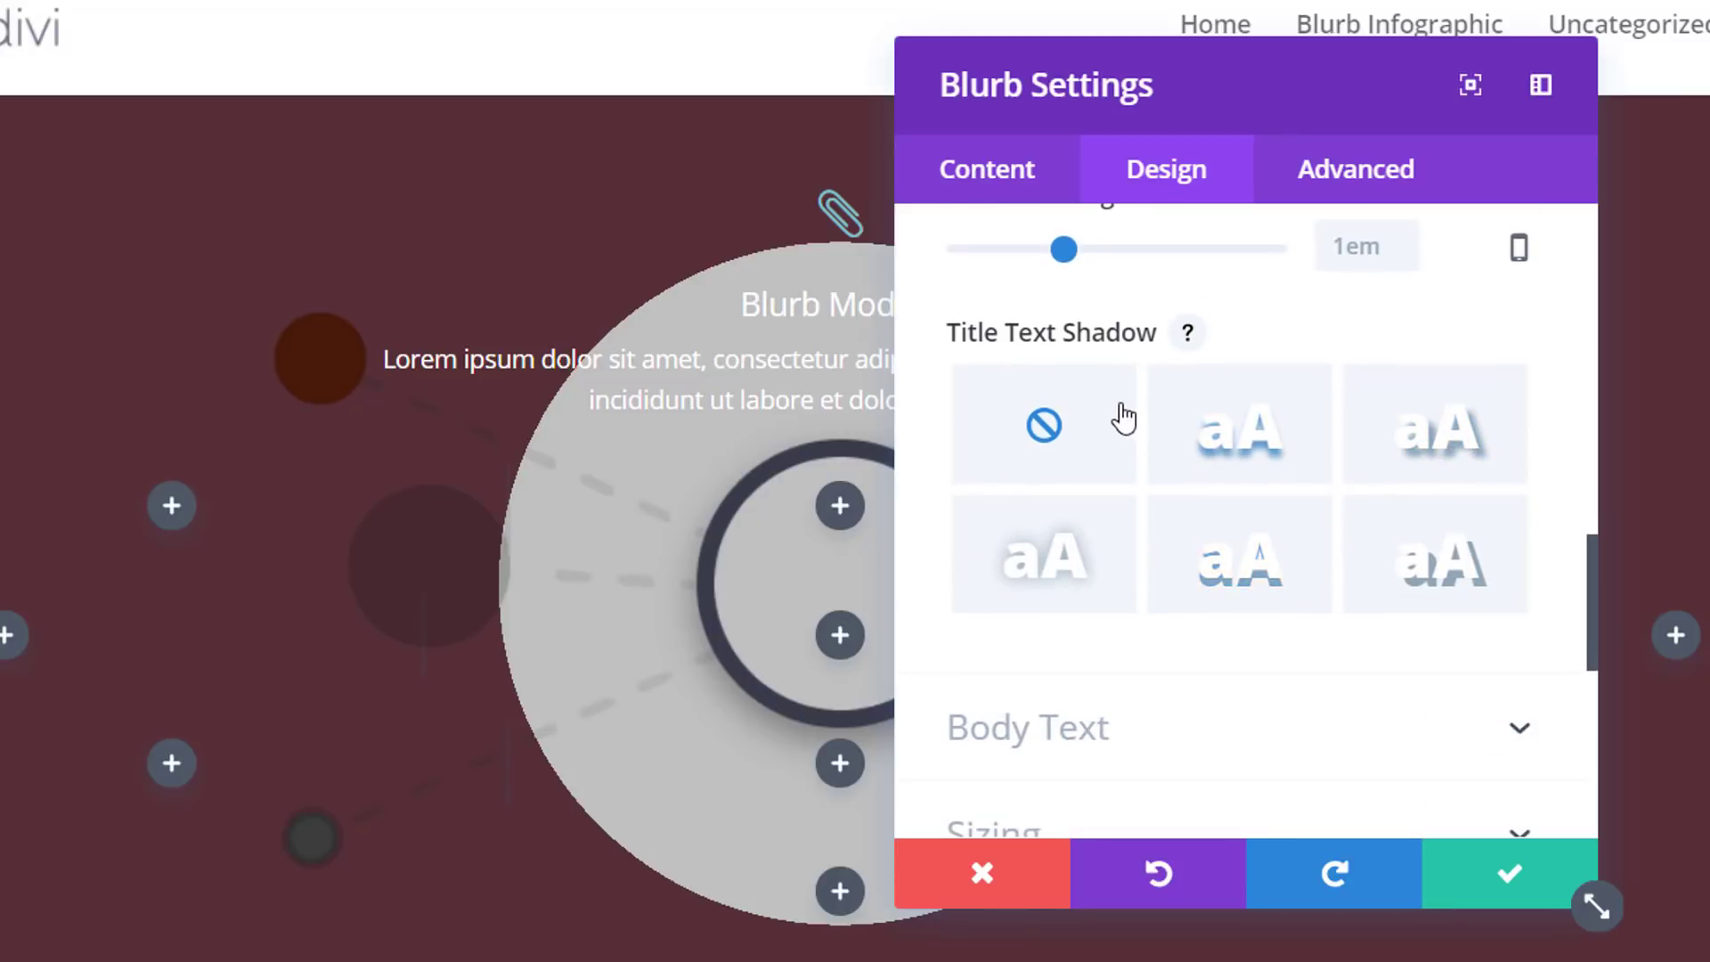
scroll(1120, 411, "up", 2)
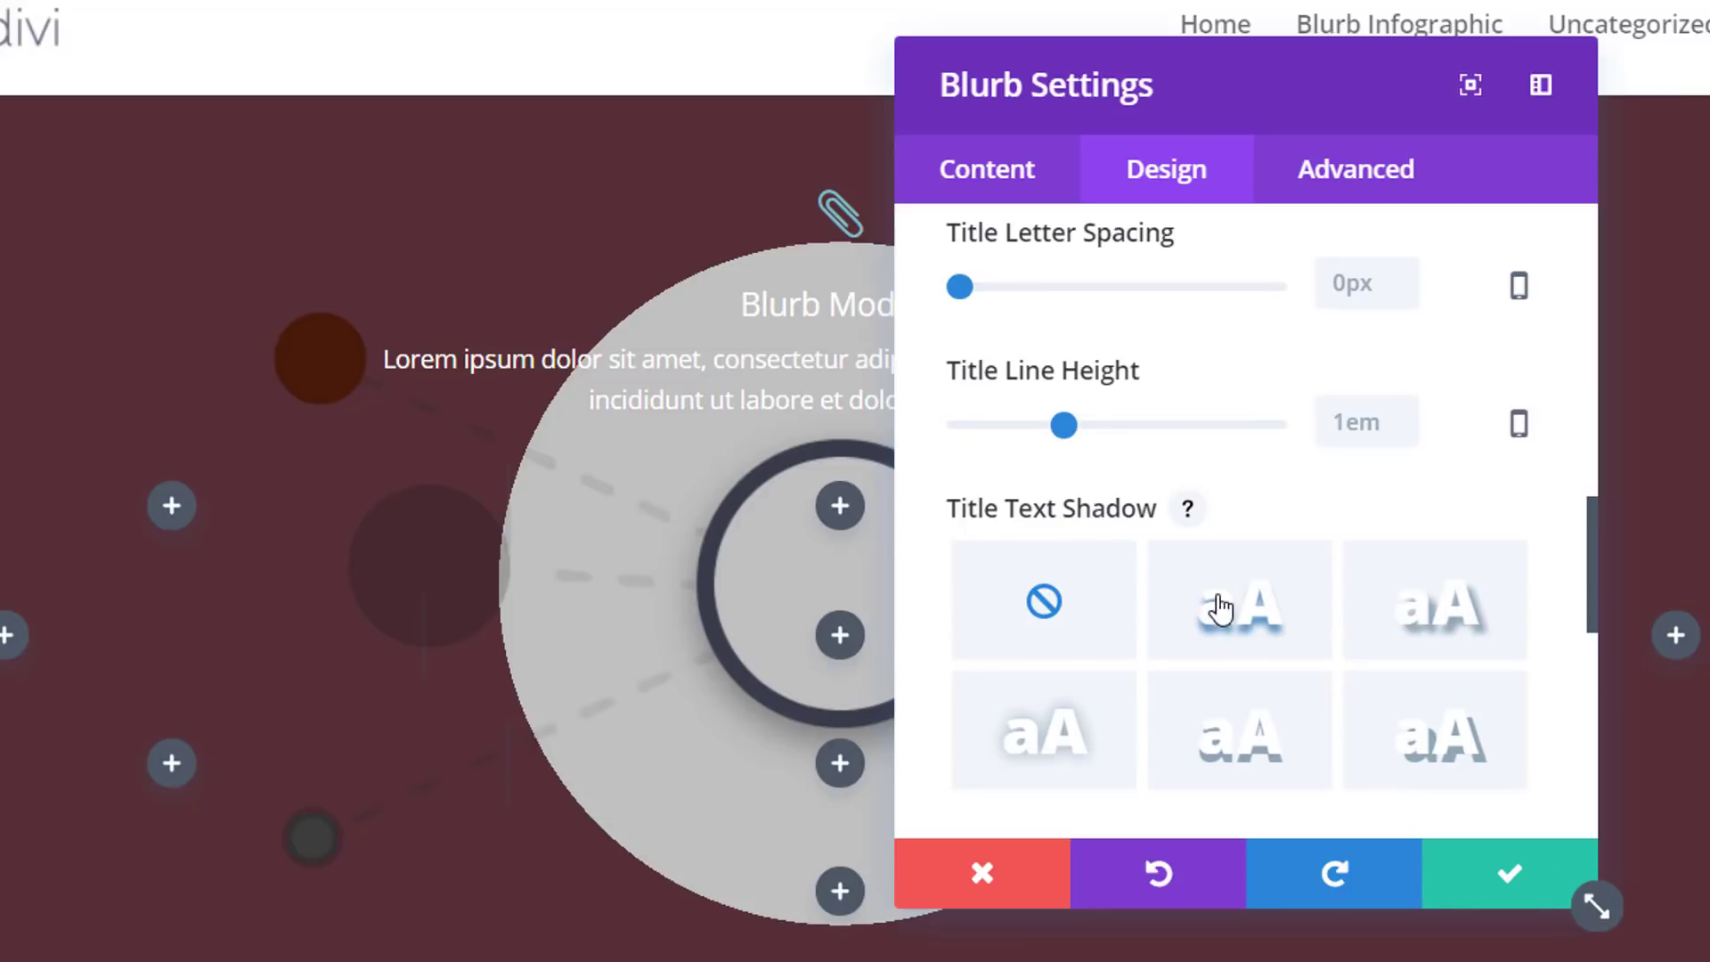
scroll(1220, 609, "down", 3)
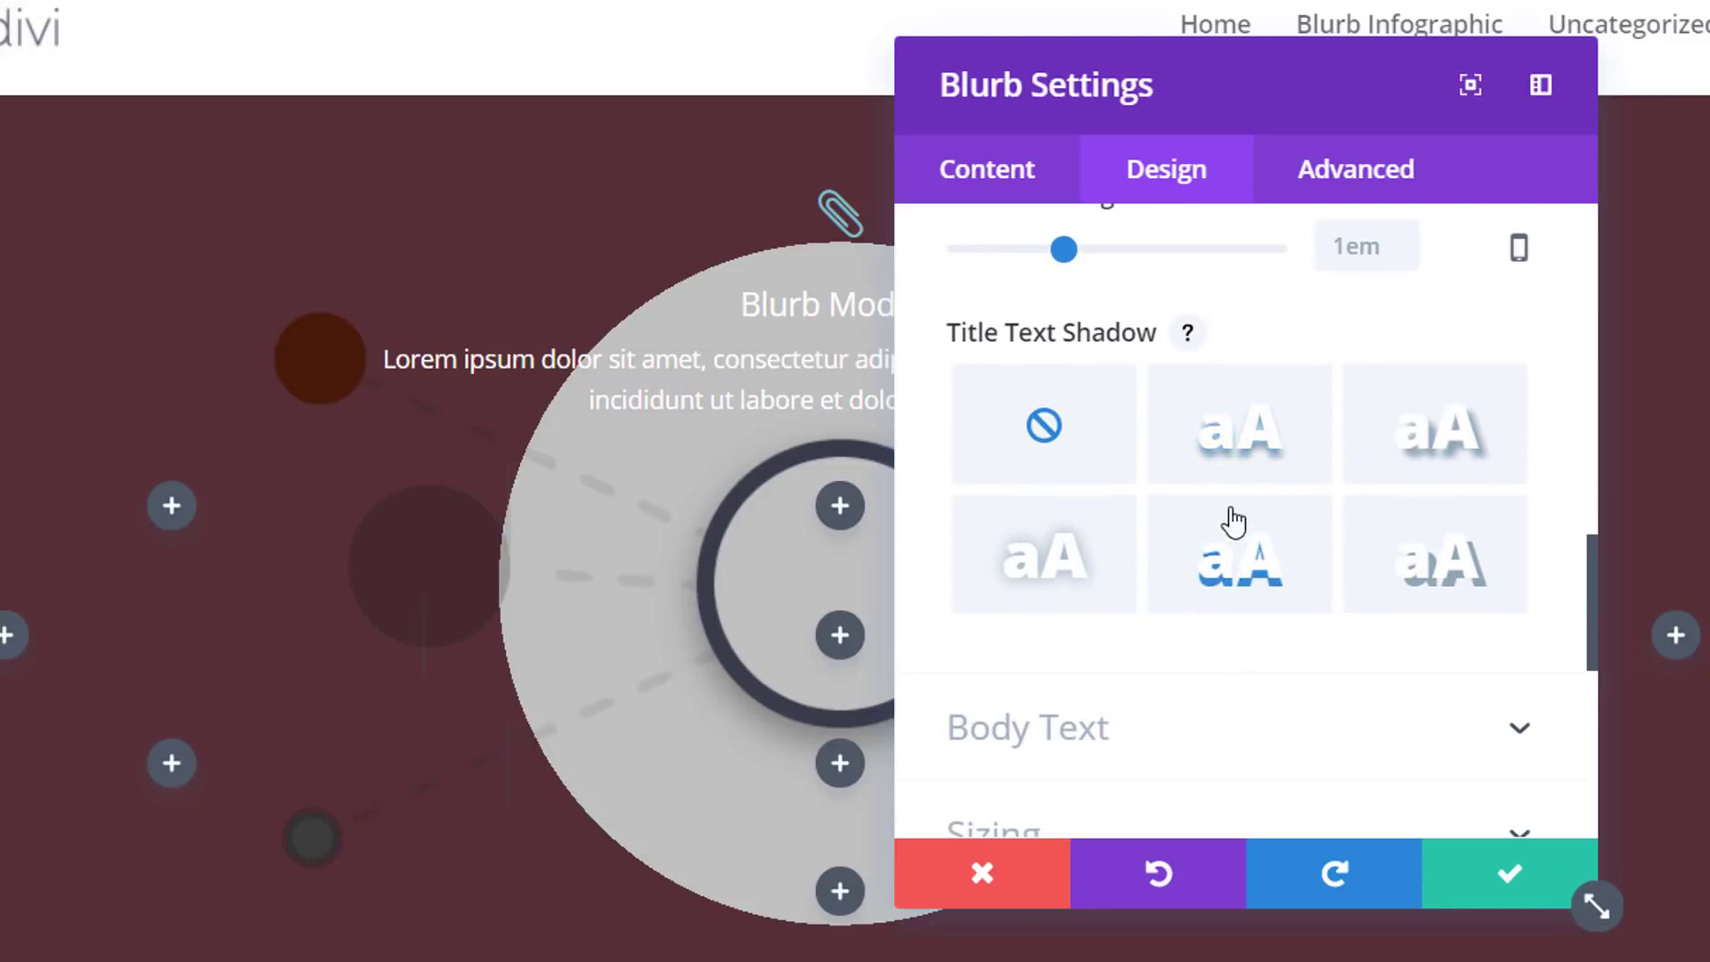
left_click(1252, 447)
scroll(1349, 619, "down", 2)
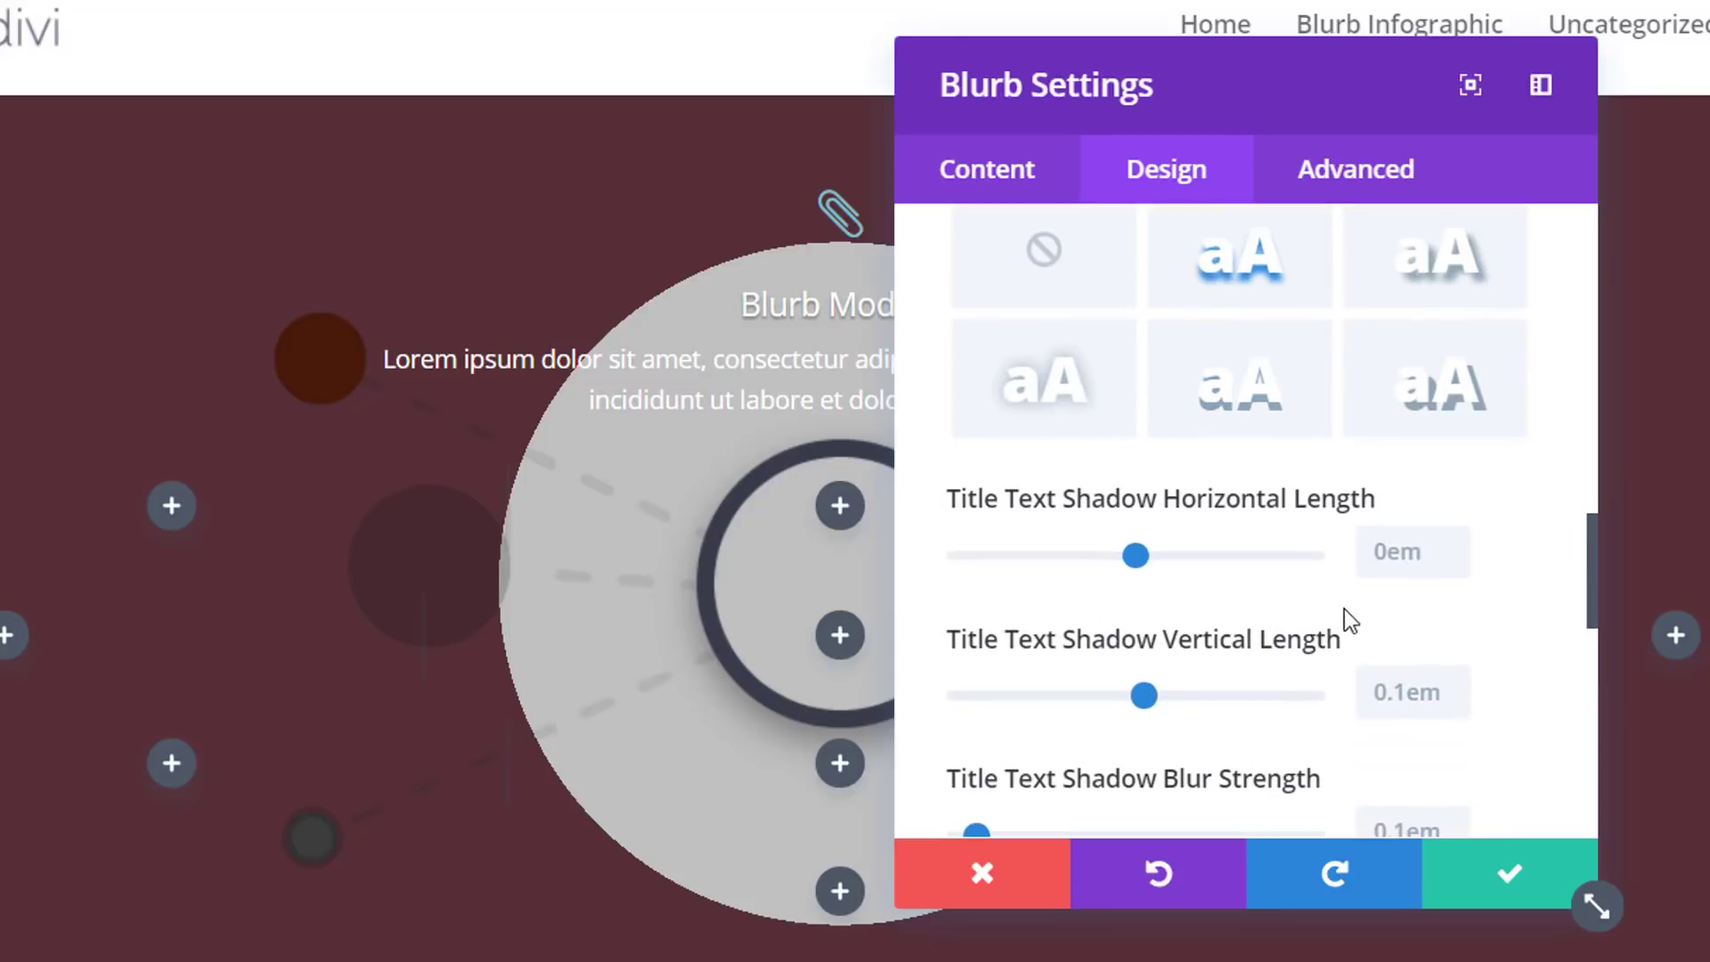
left_click(1393, 558)
left_click(1404, 696)
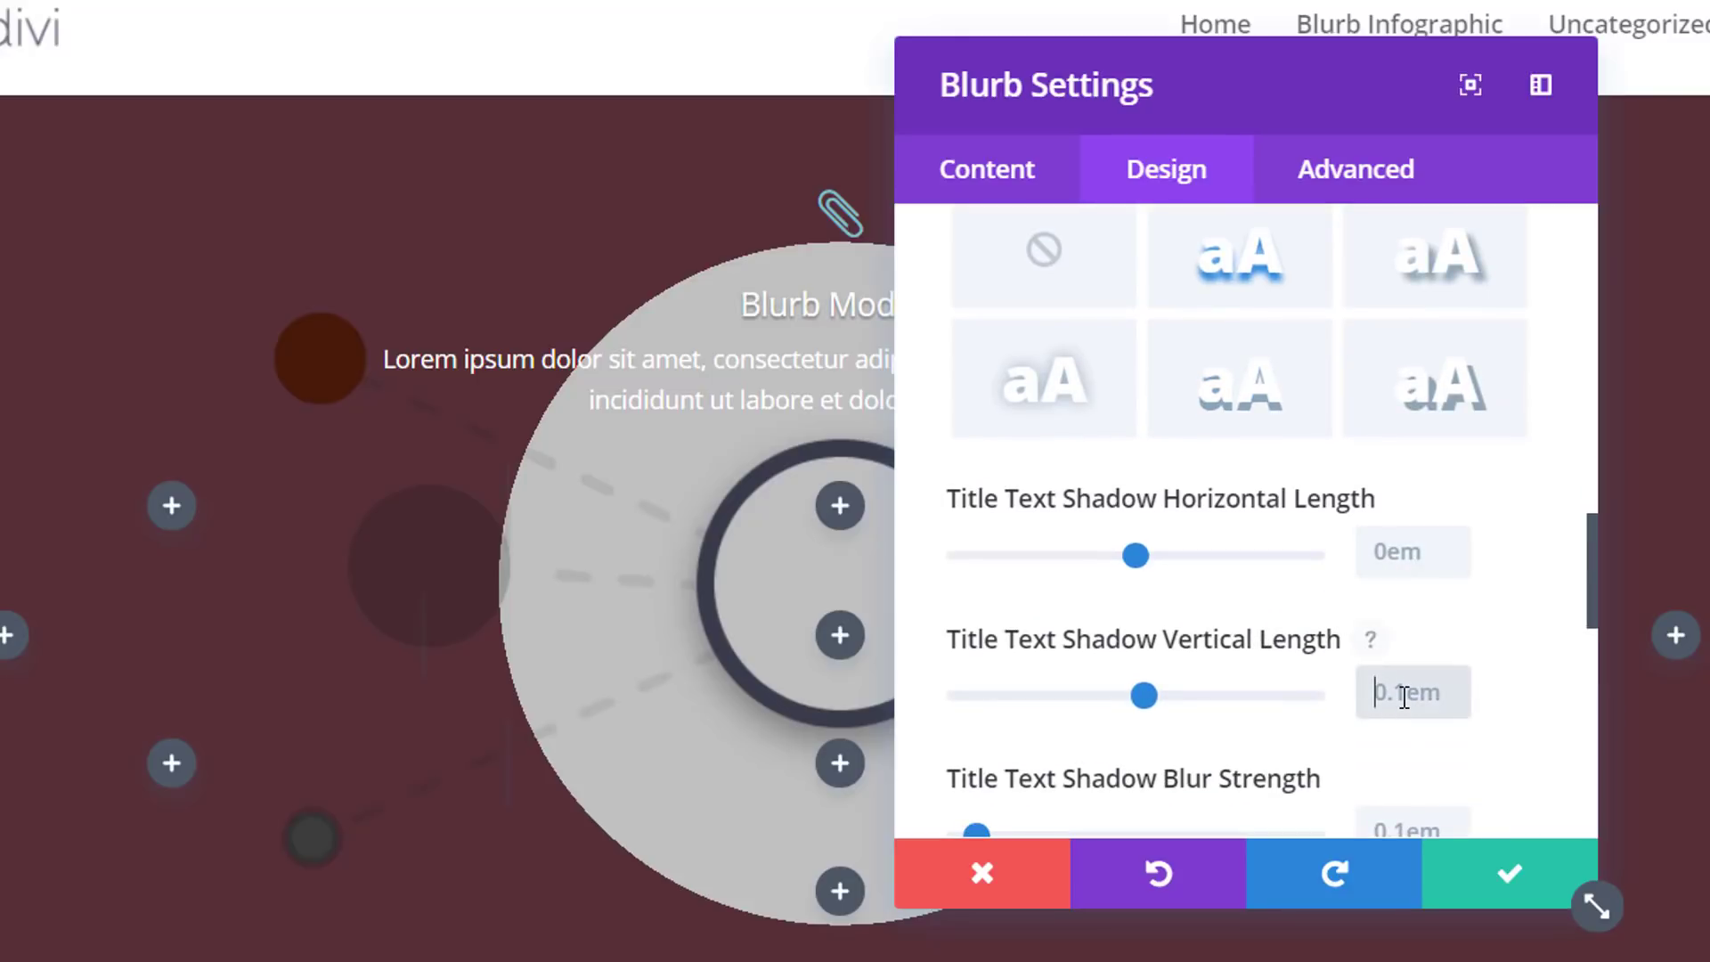
type("0")
left_click(1518, 666)
scroll(1508, 656, "down", 4)
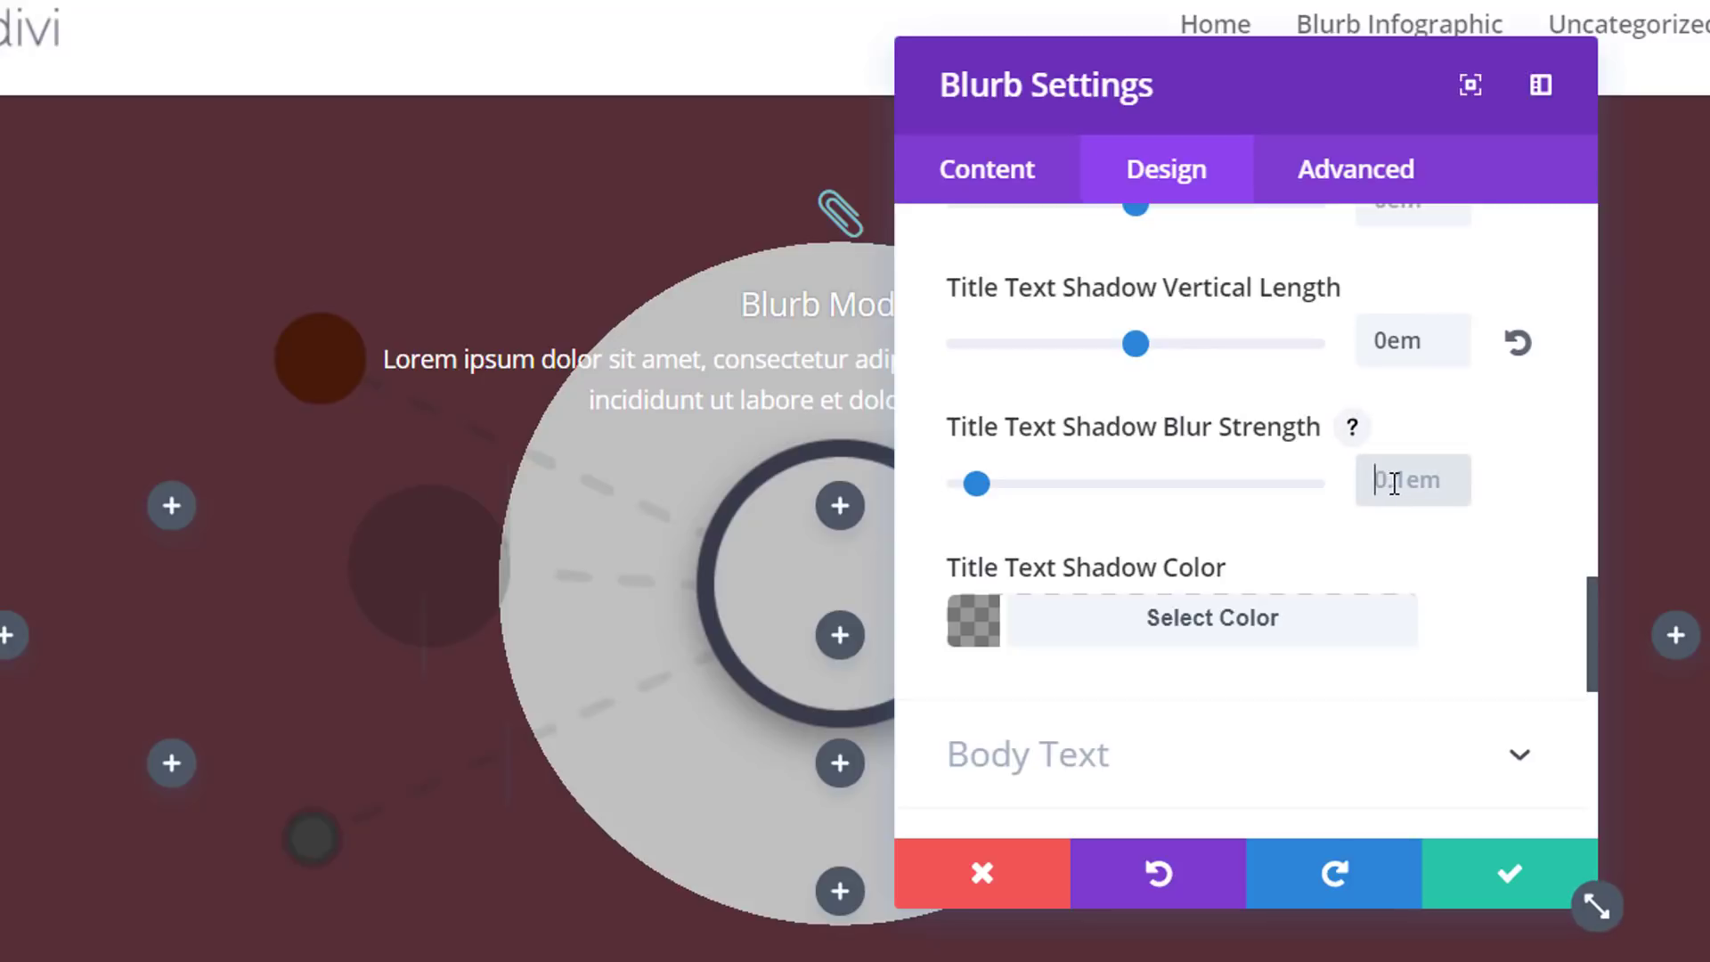
type("0.6em")
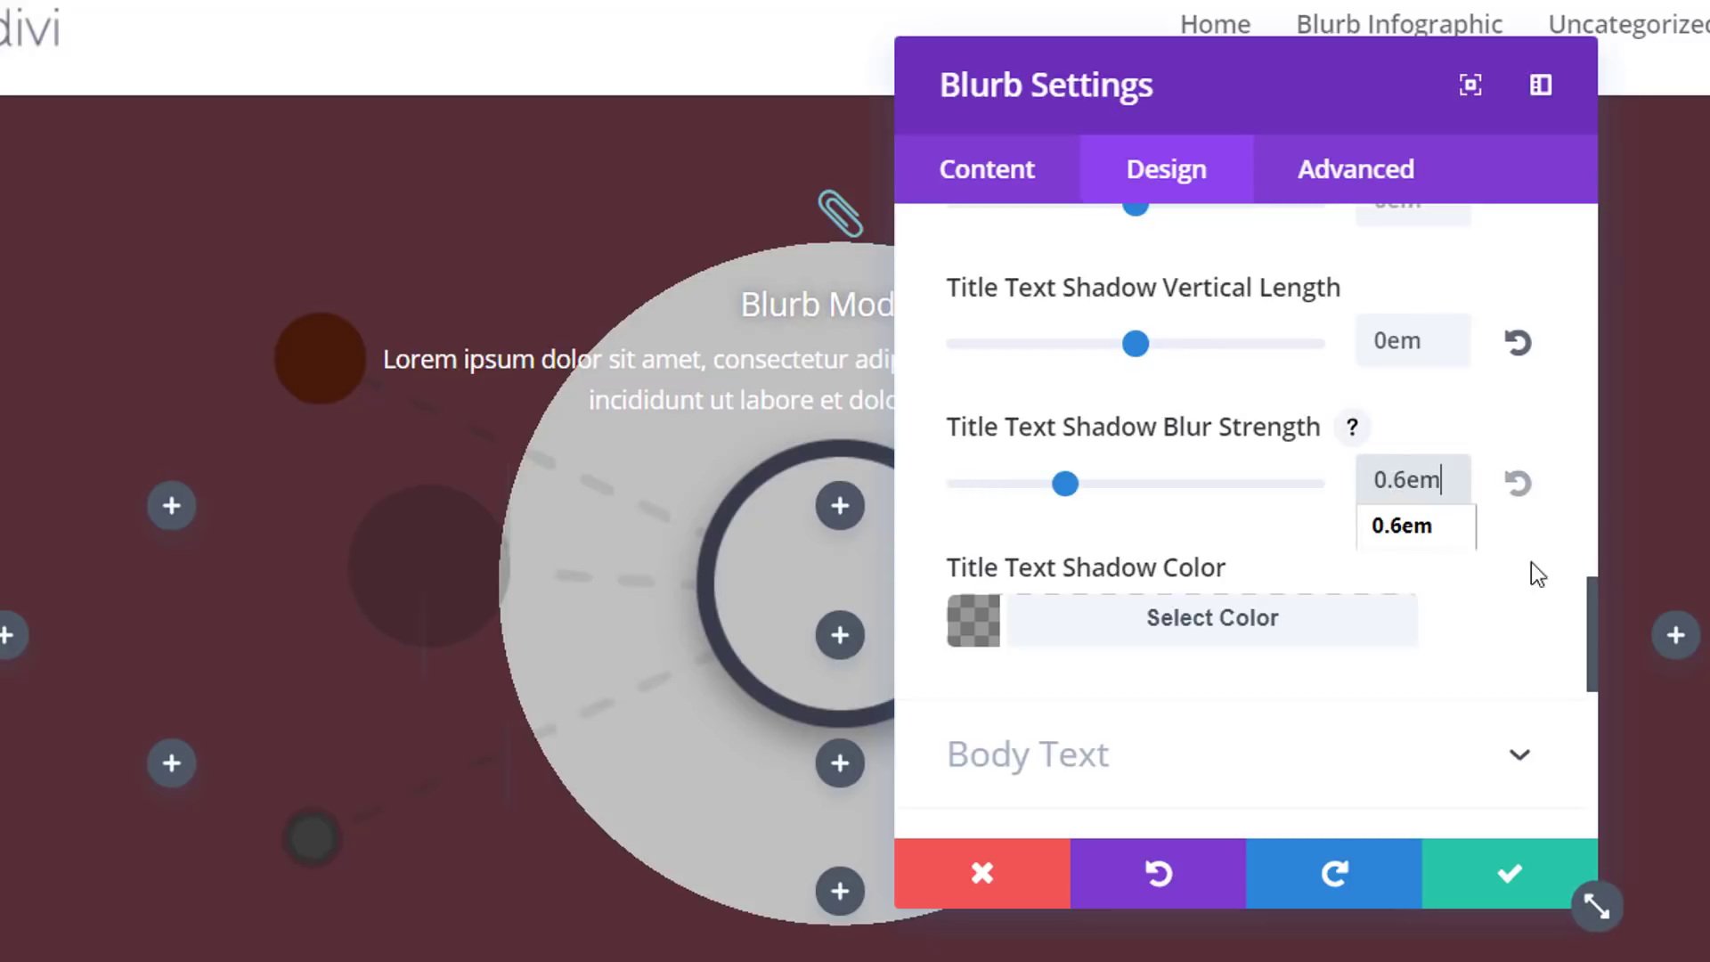
left_click(1539, 595)
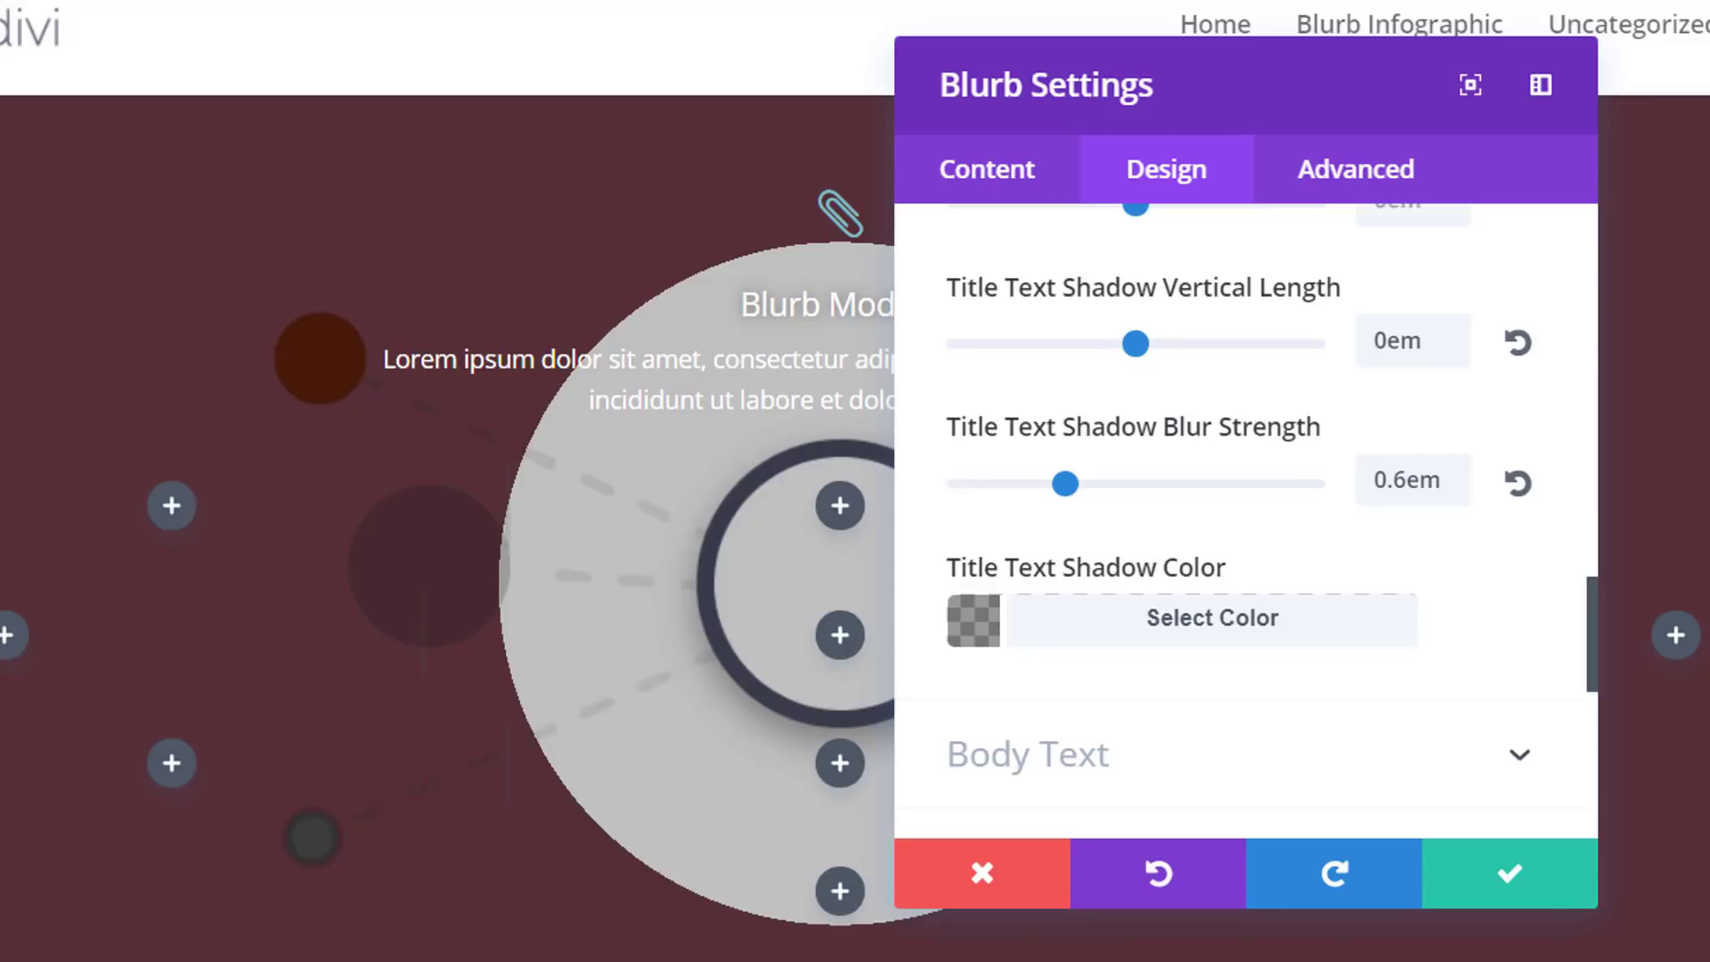
Set the title shadow colour to near-opaque white rgba(255,255,255,0.94)
left_click(1187, 634)
type("rgba(255,255,255,0.94)")
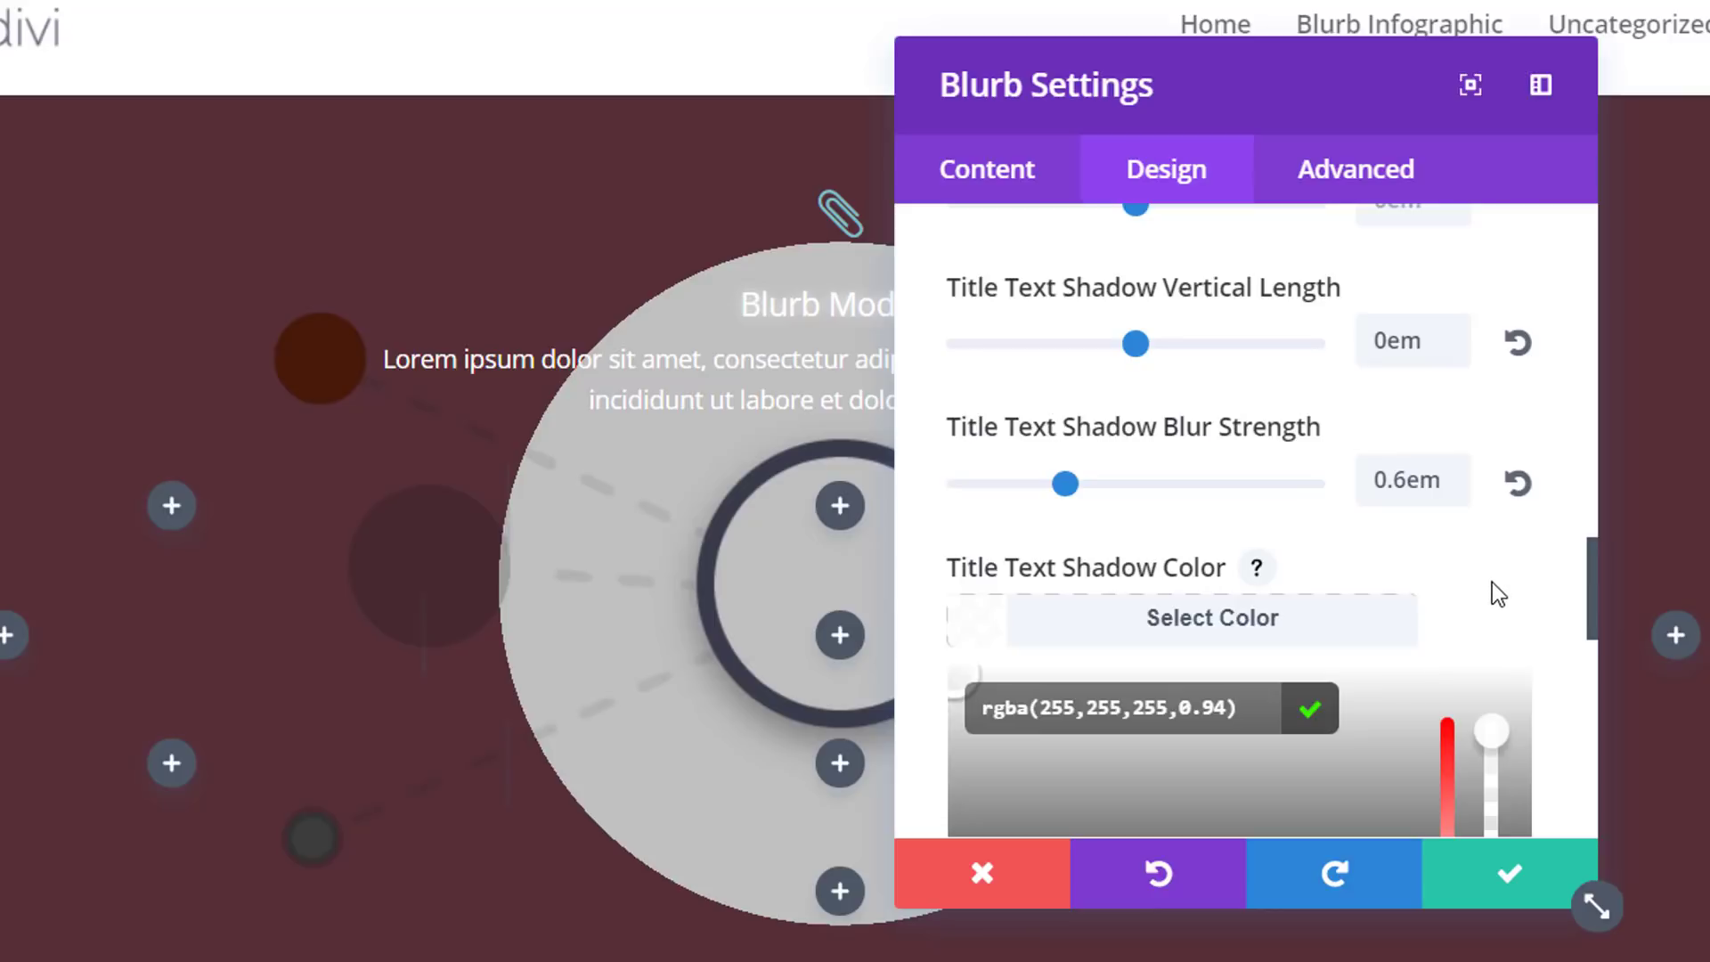
left_click(1497, 594)
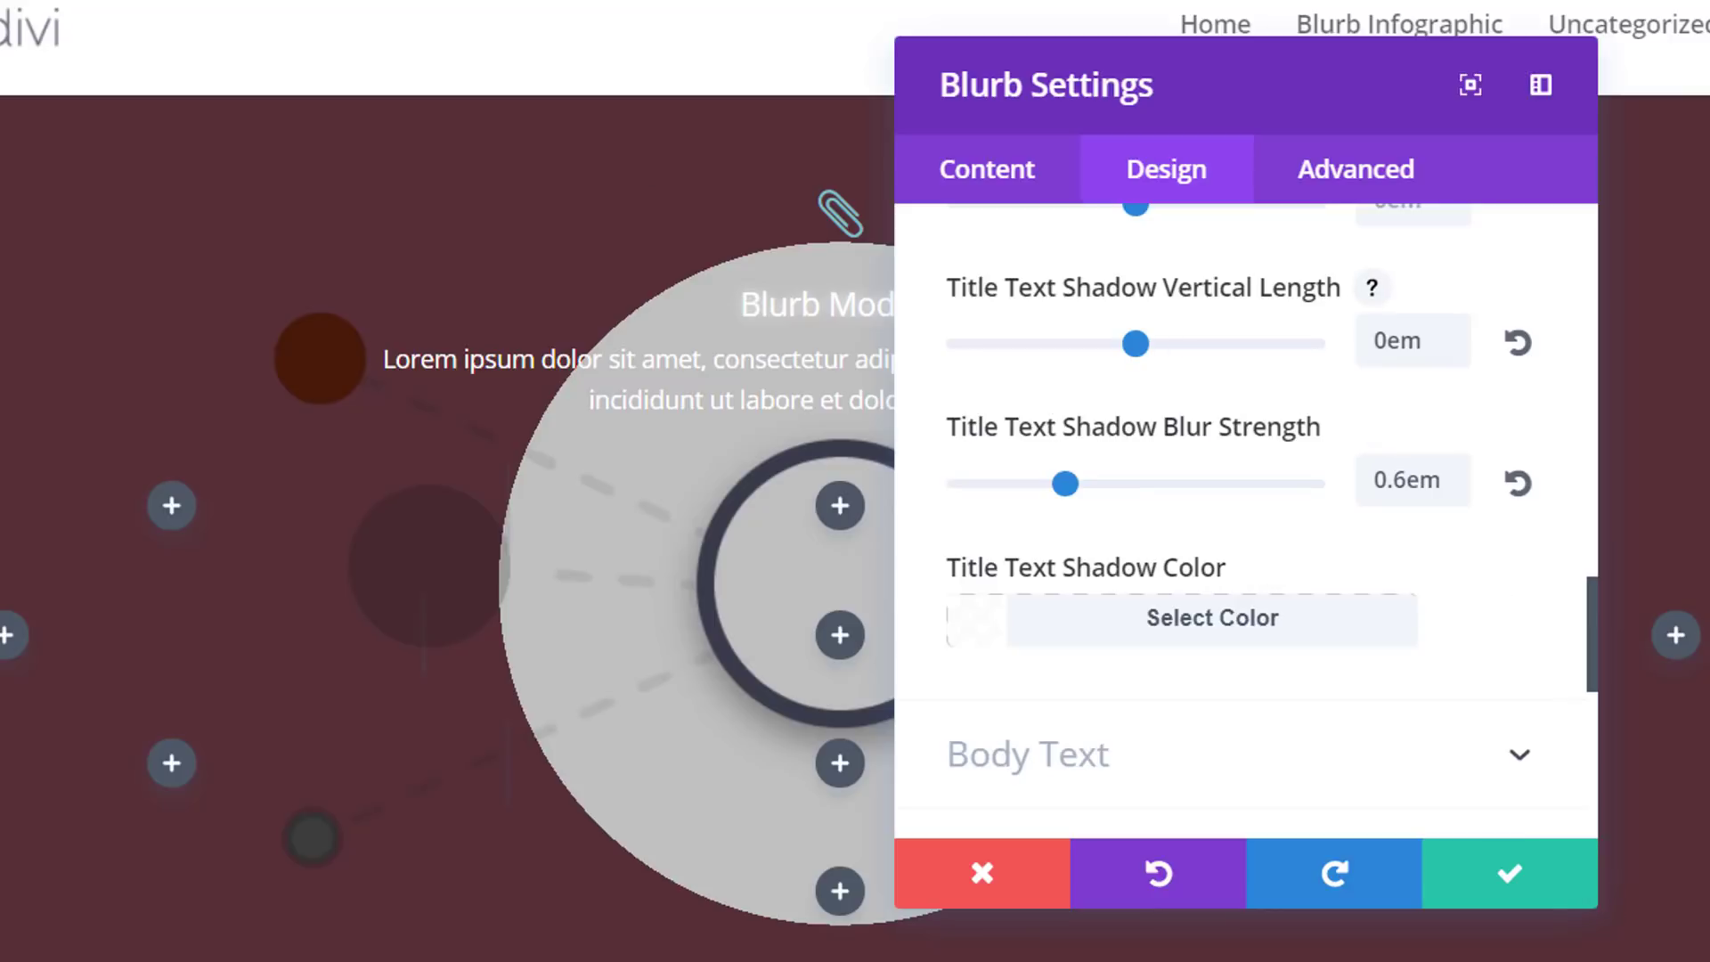
left_click(1131, 783)
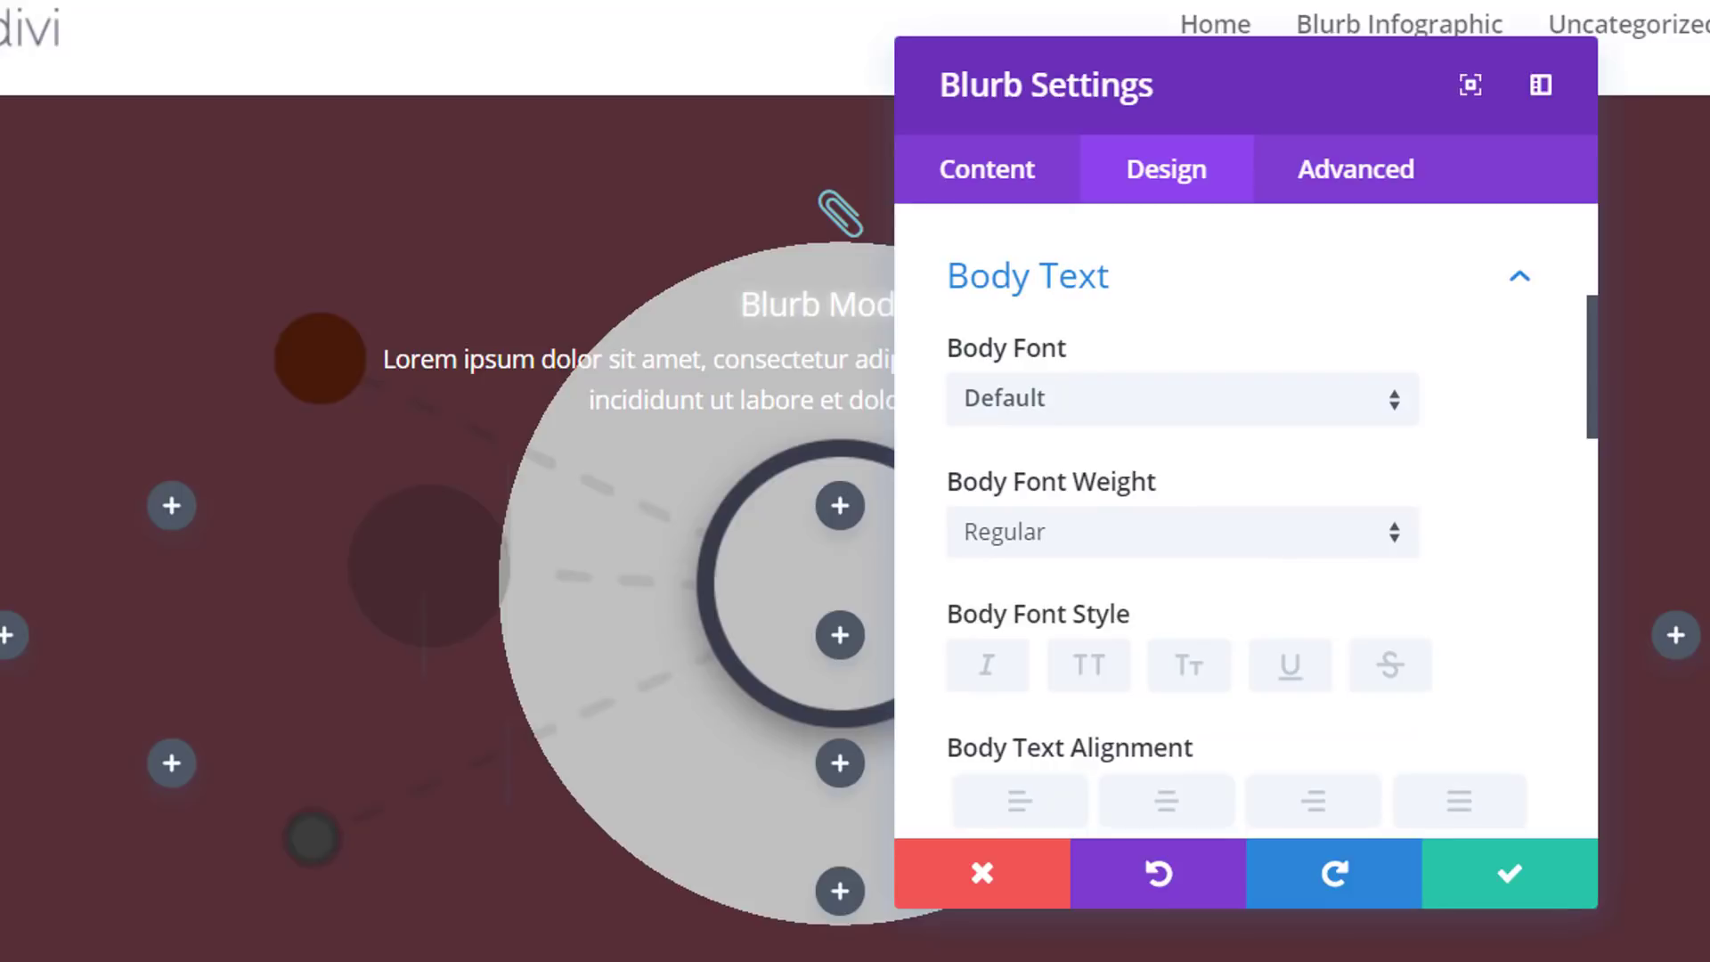
Set the blurb body text colour to light grey #cccccc
scroll(1191, 472, "down", 2)
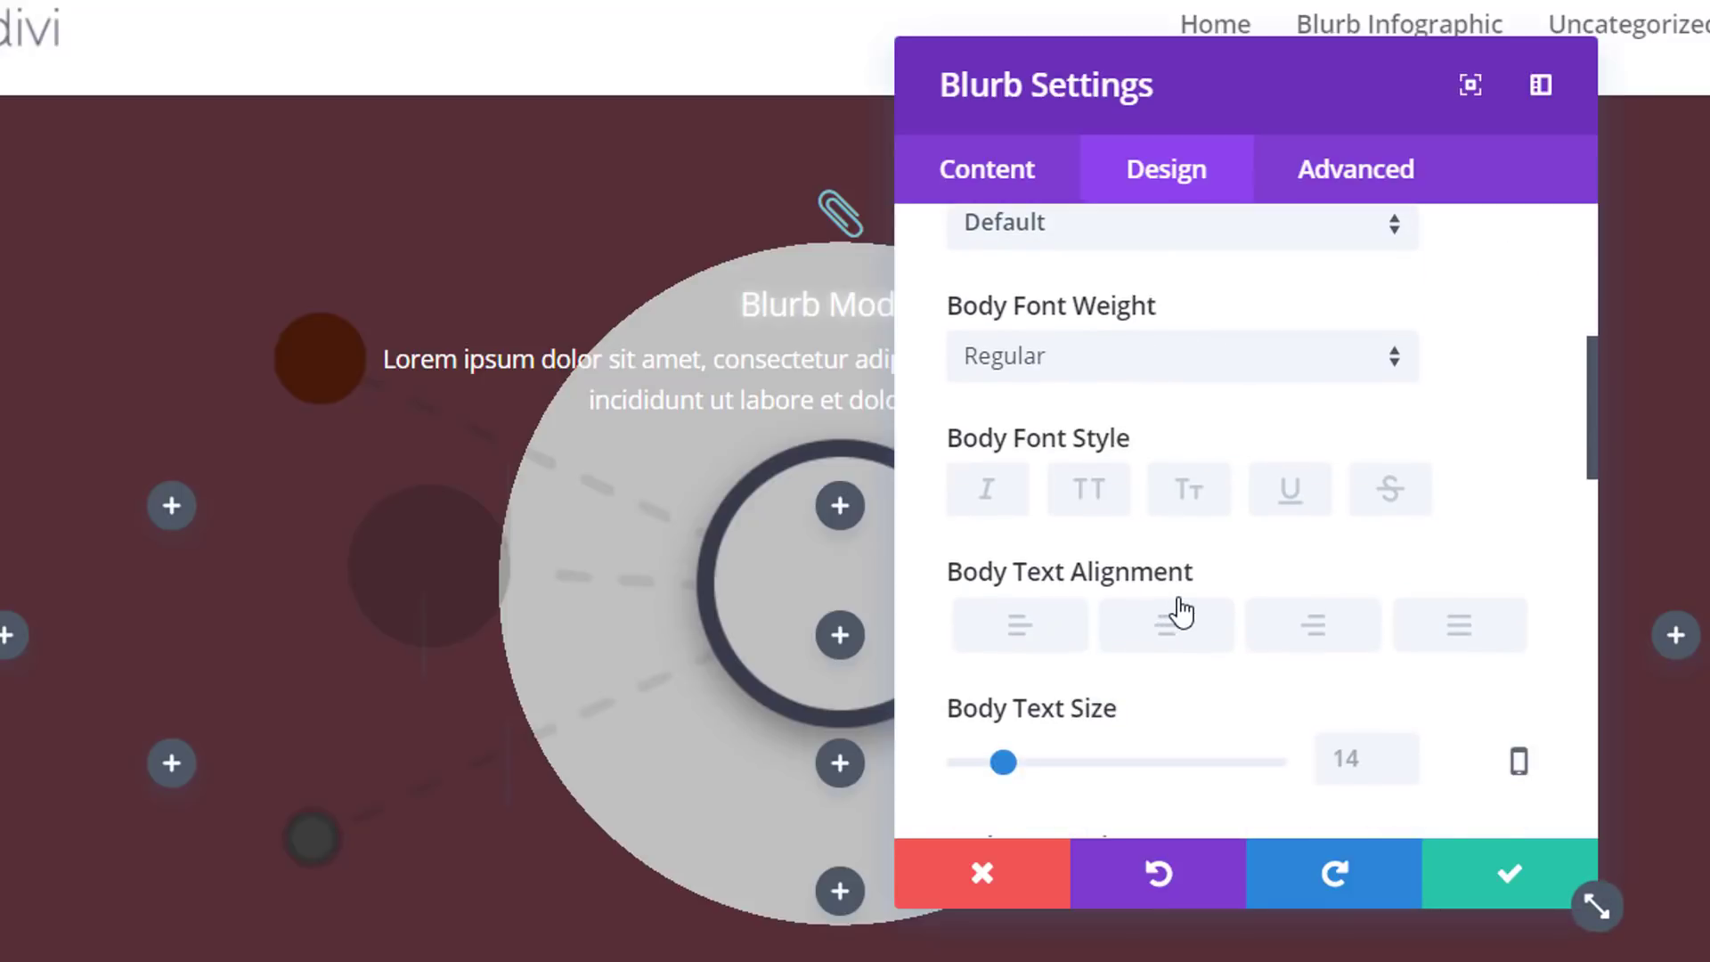
scroll(1182, 612, "down", 4)
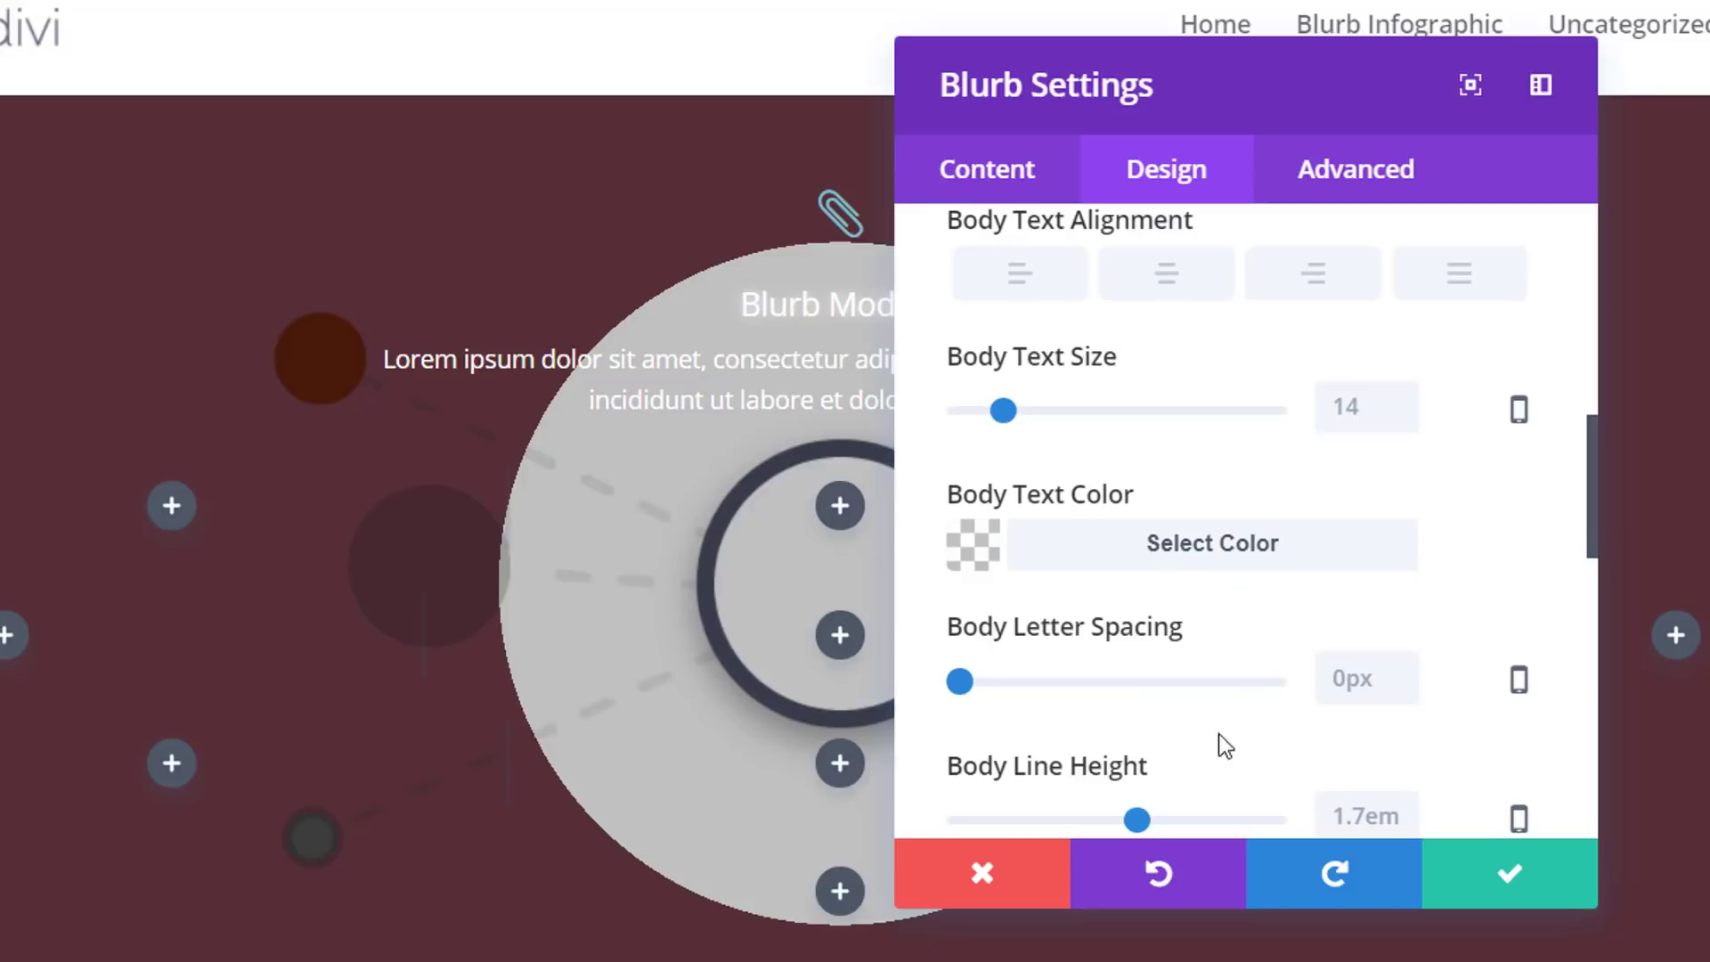
left_click(1238, 563)
left_click(1029, 623)
type("#cccccc")
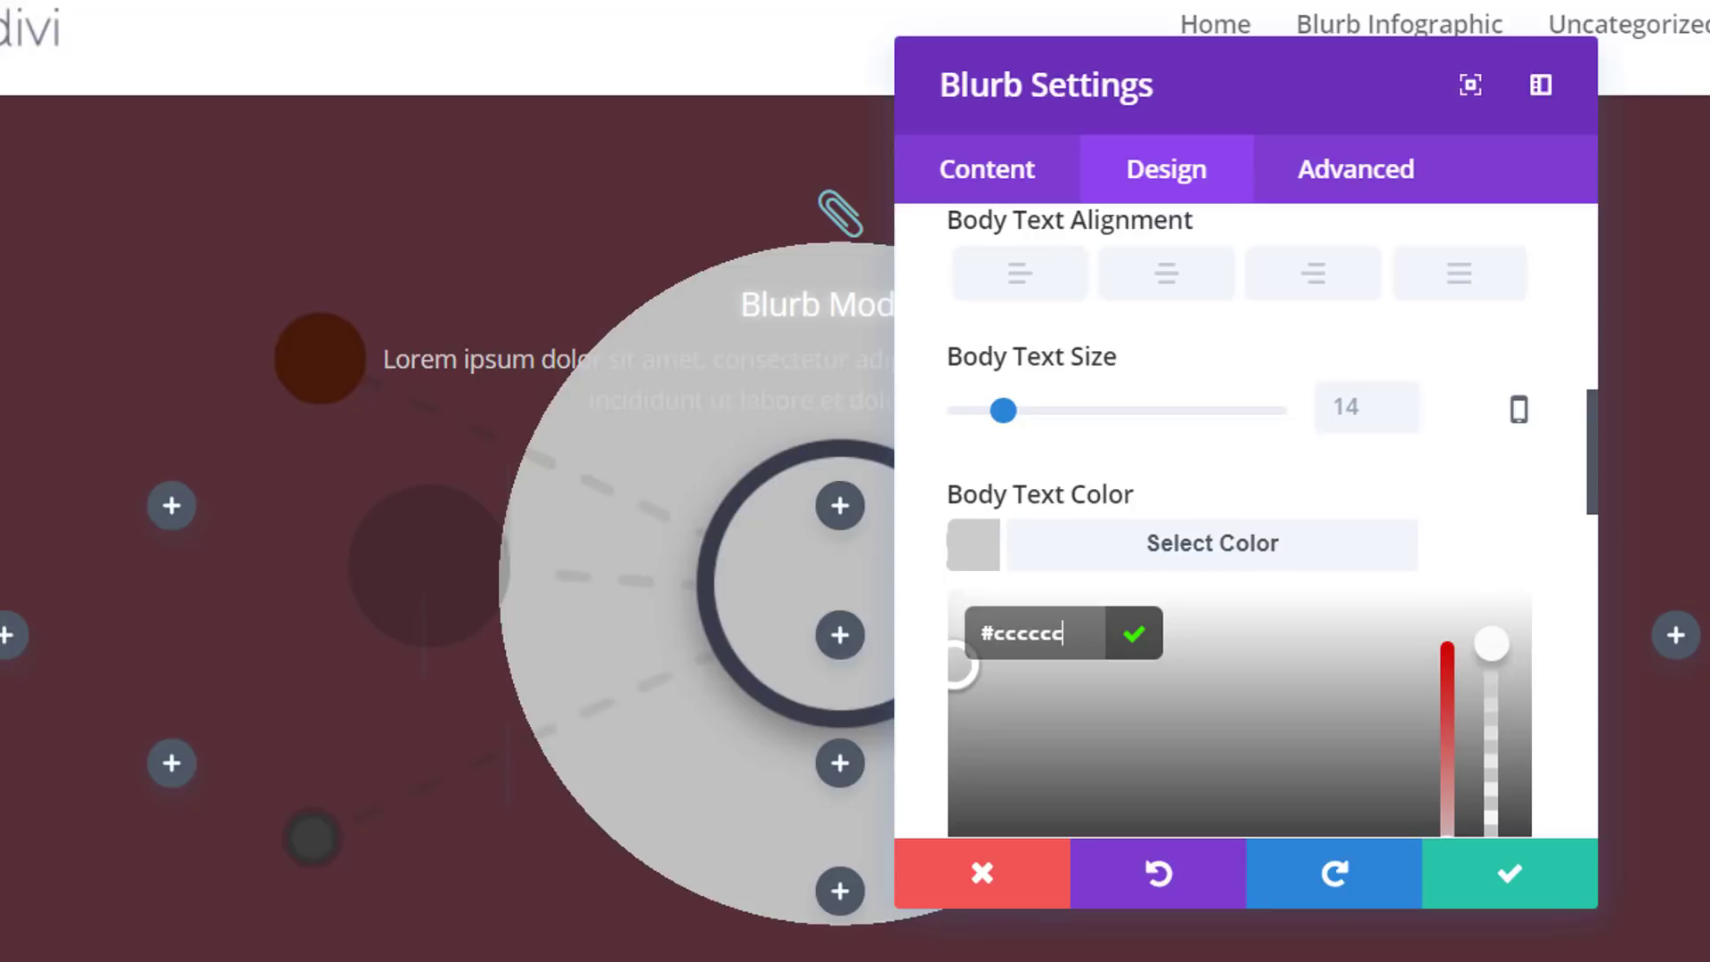
Narrow the blurb's content width to 282px
scroll(1252, 641, "down", 8)
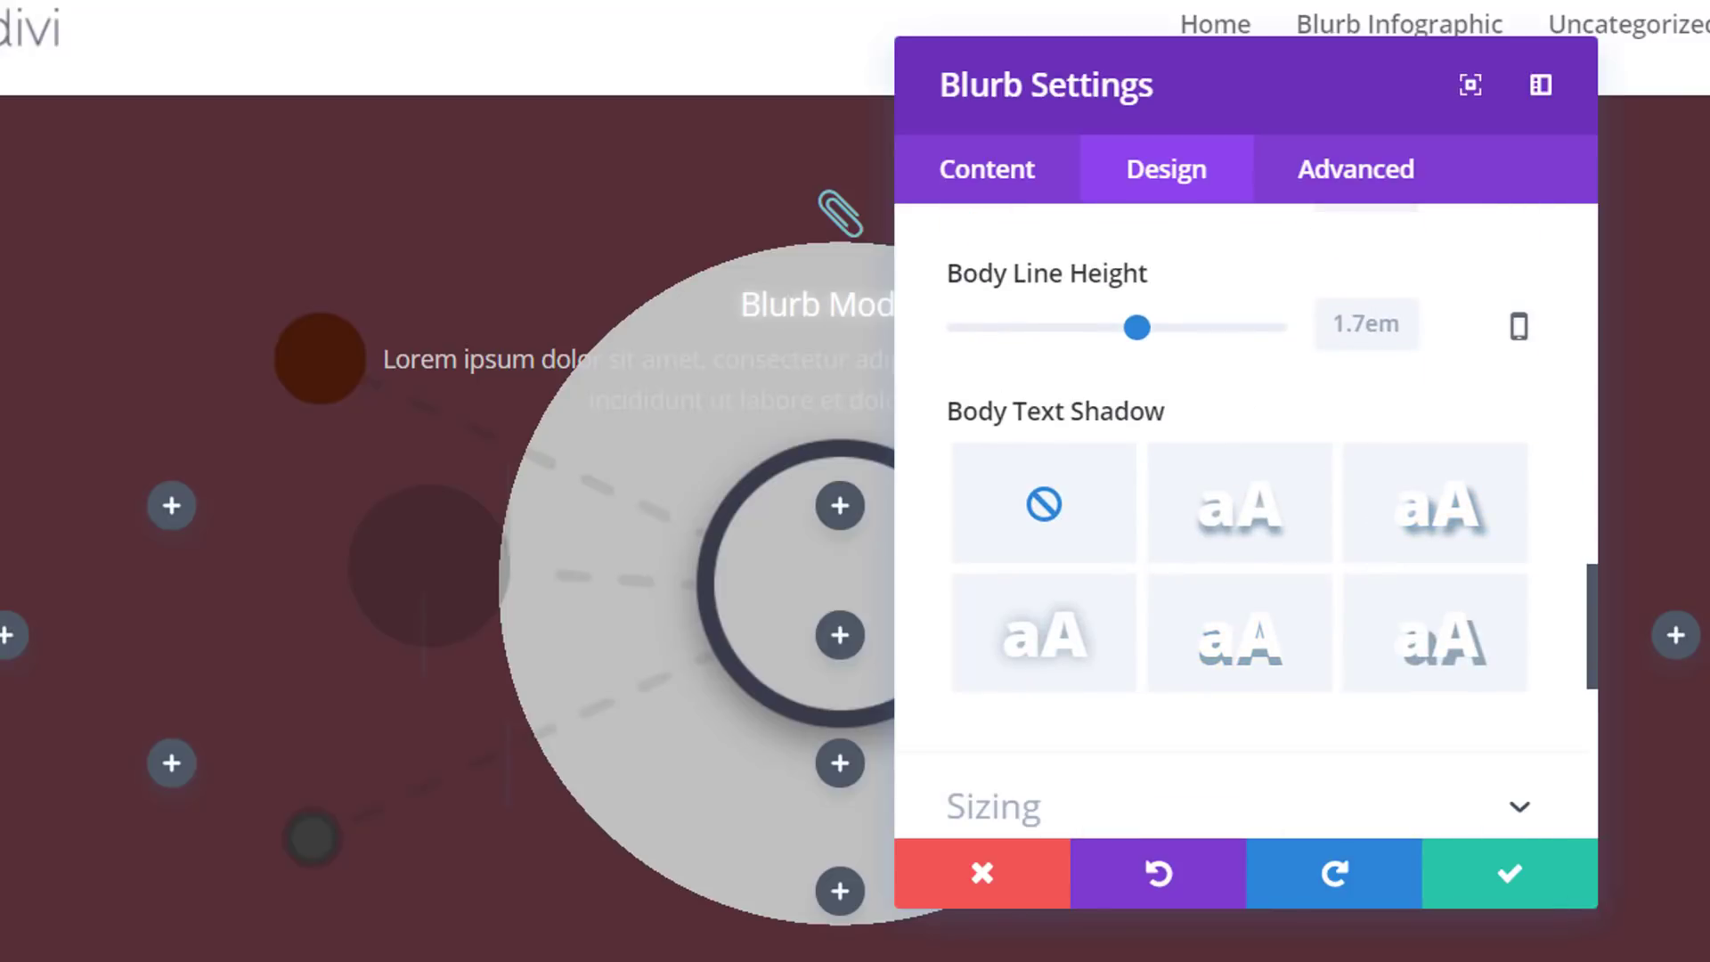
scroll(1126, 751, "down", 5)
left_click(1187, 303)
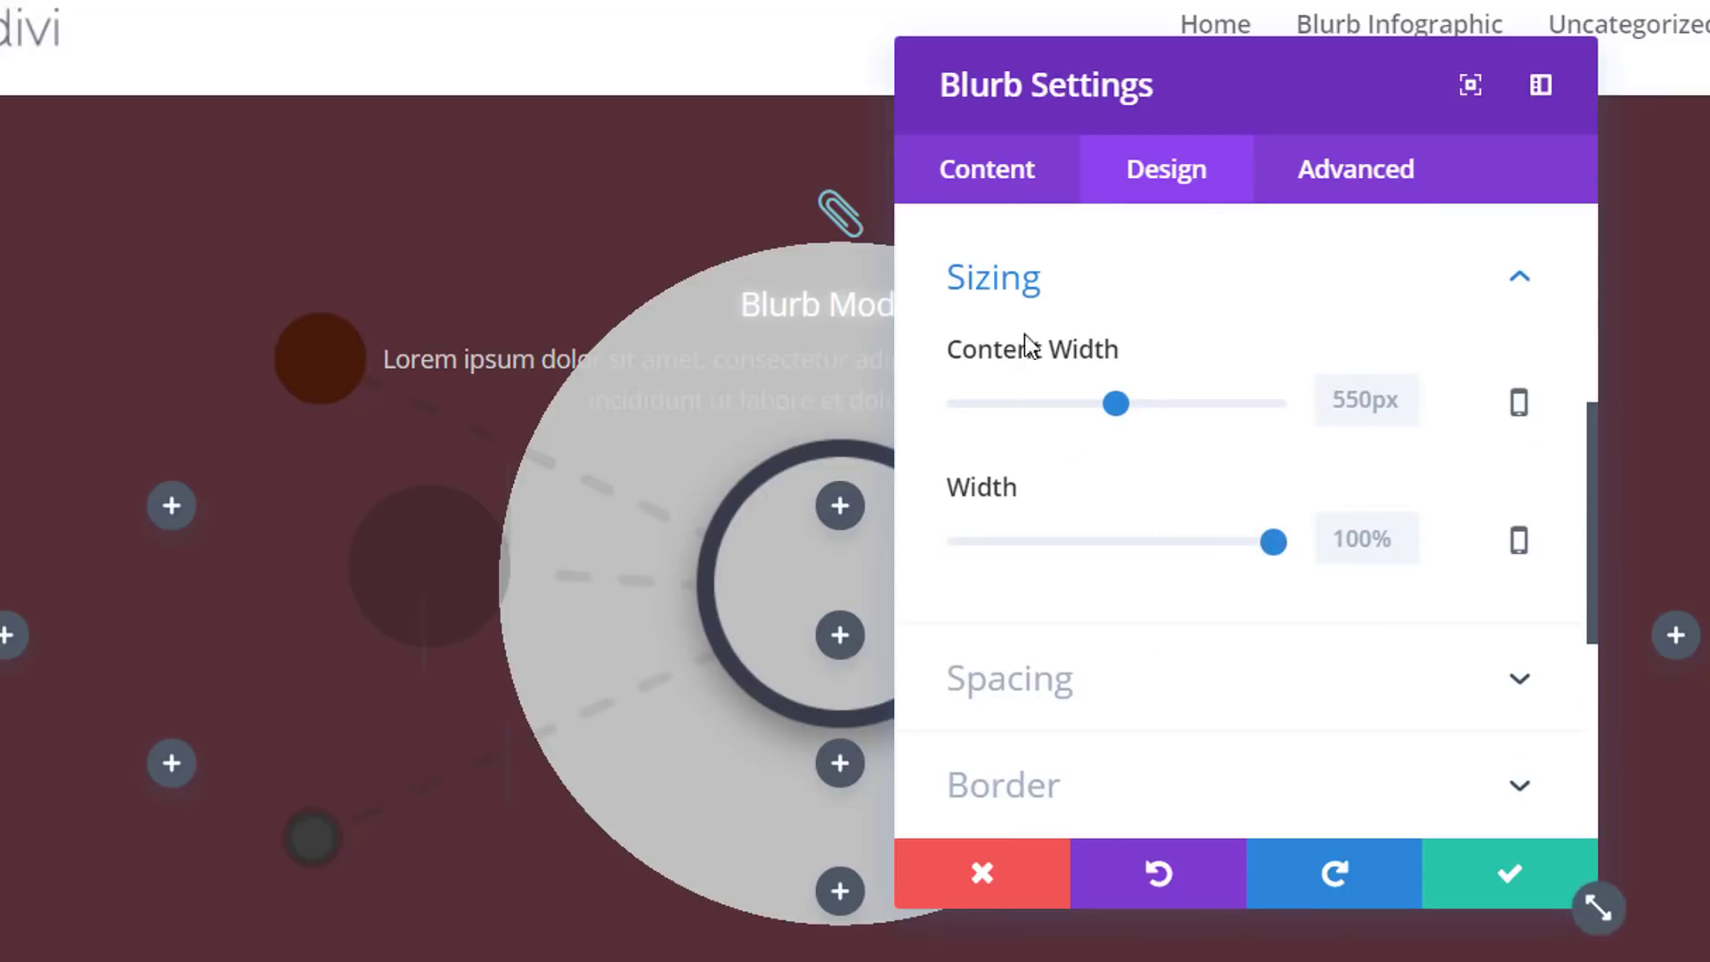
left_click_drag(1101, 412, 1038, 422)
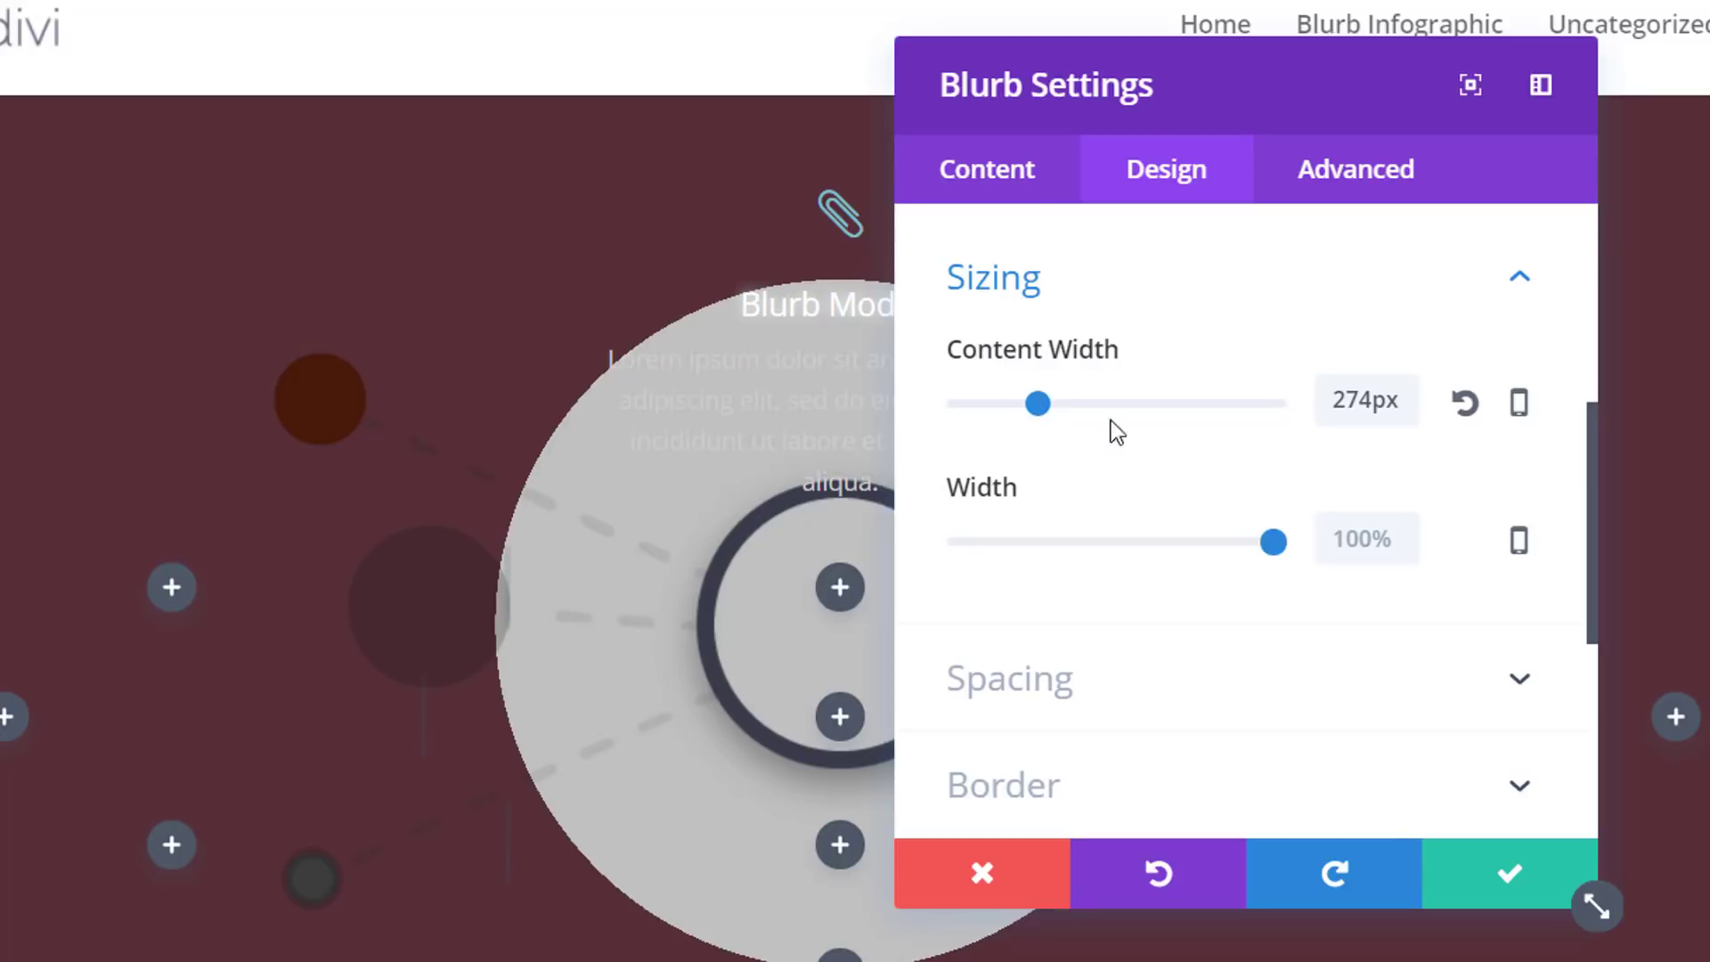
left_click(1355, 403)
double_click(1348, 402)
type("282")
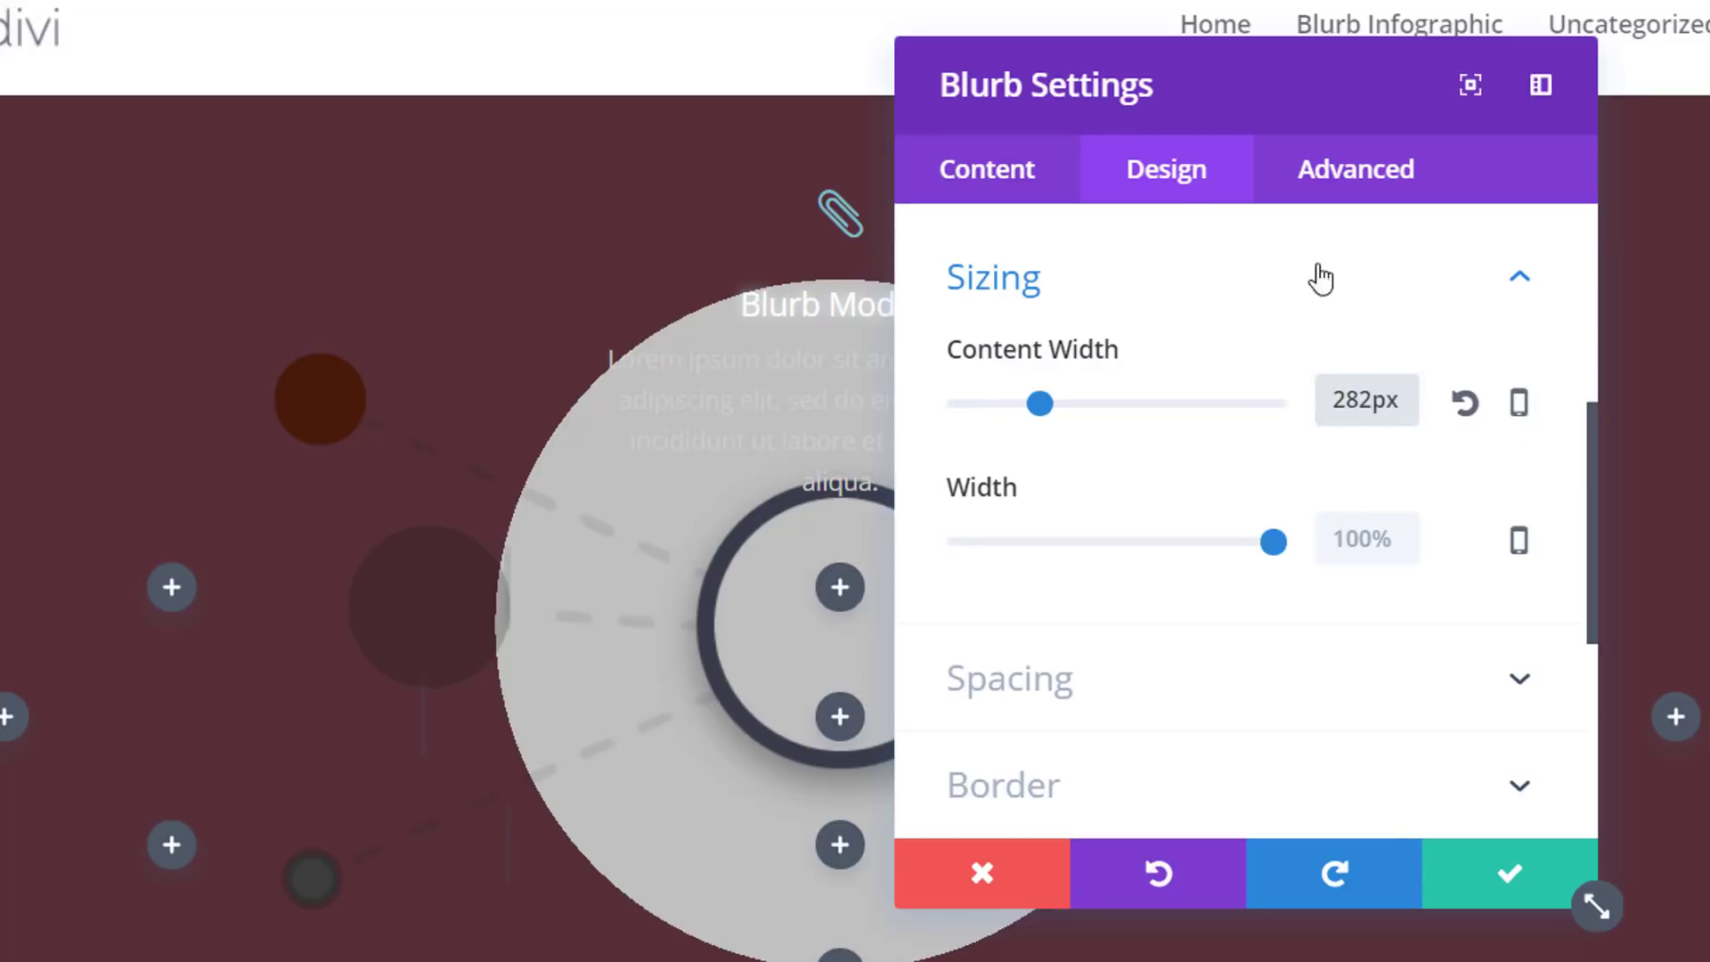
left_click(1562, 595)
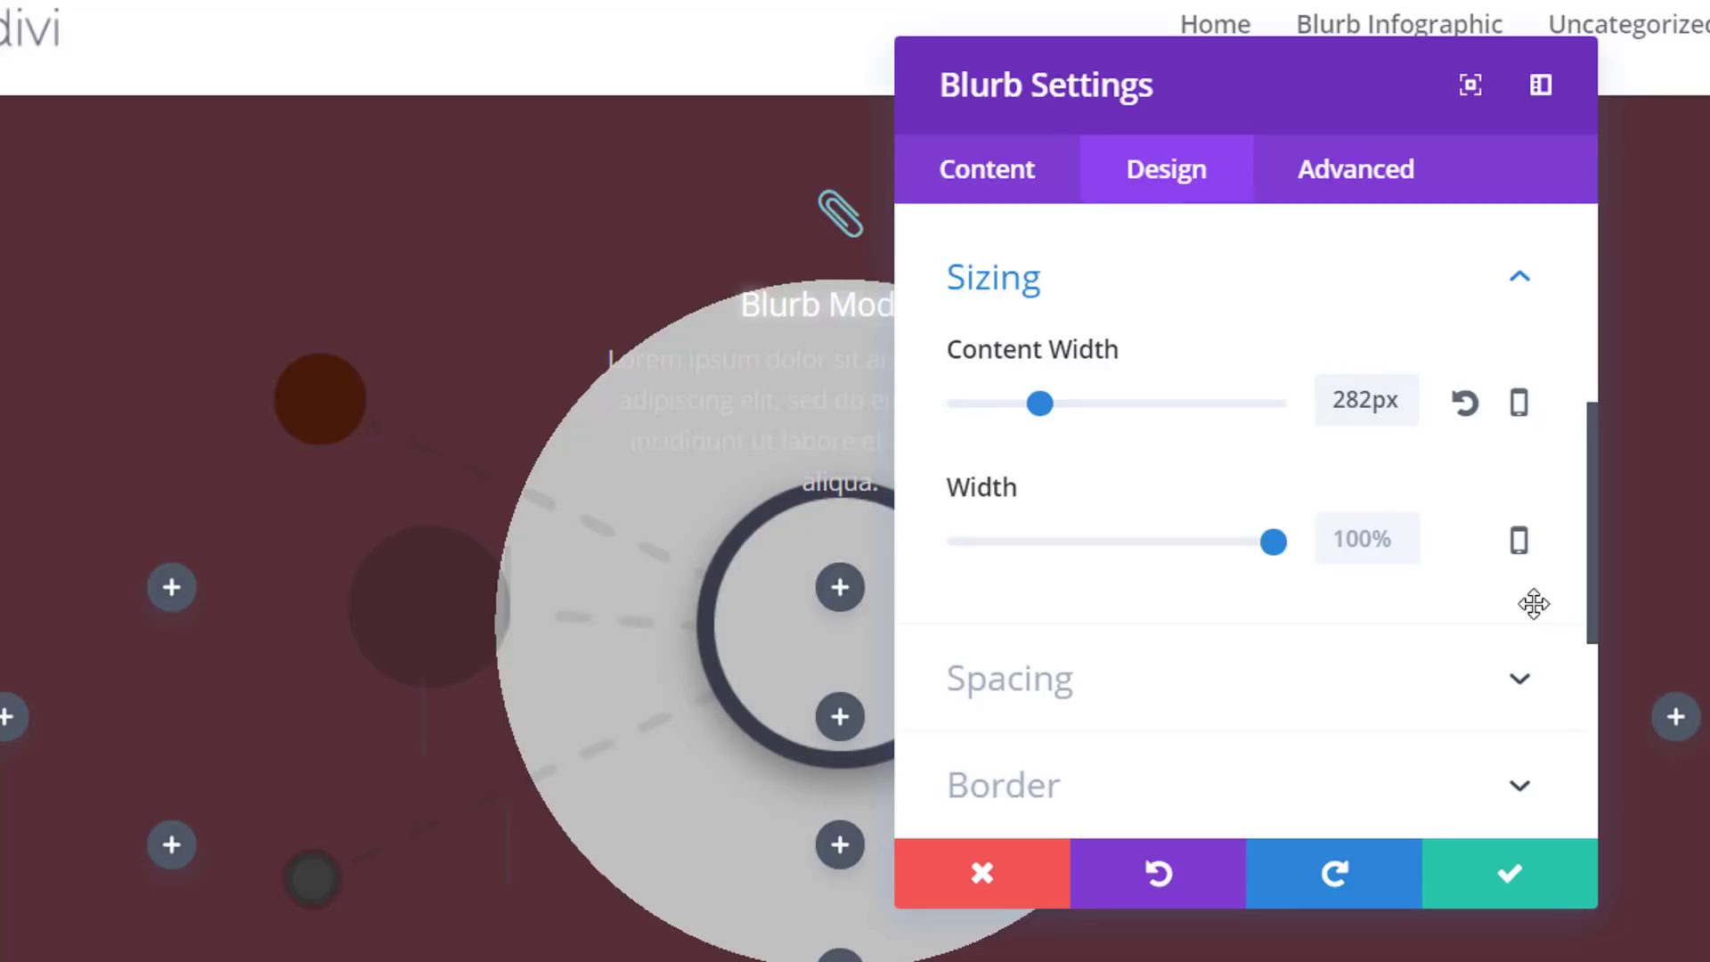
Save the blurb and place a duplicate to the right of the circle
left_click(1483, 877)
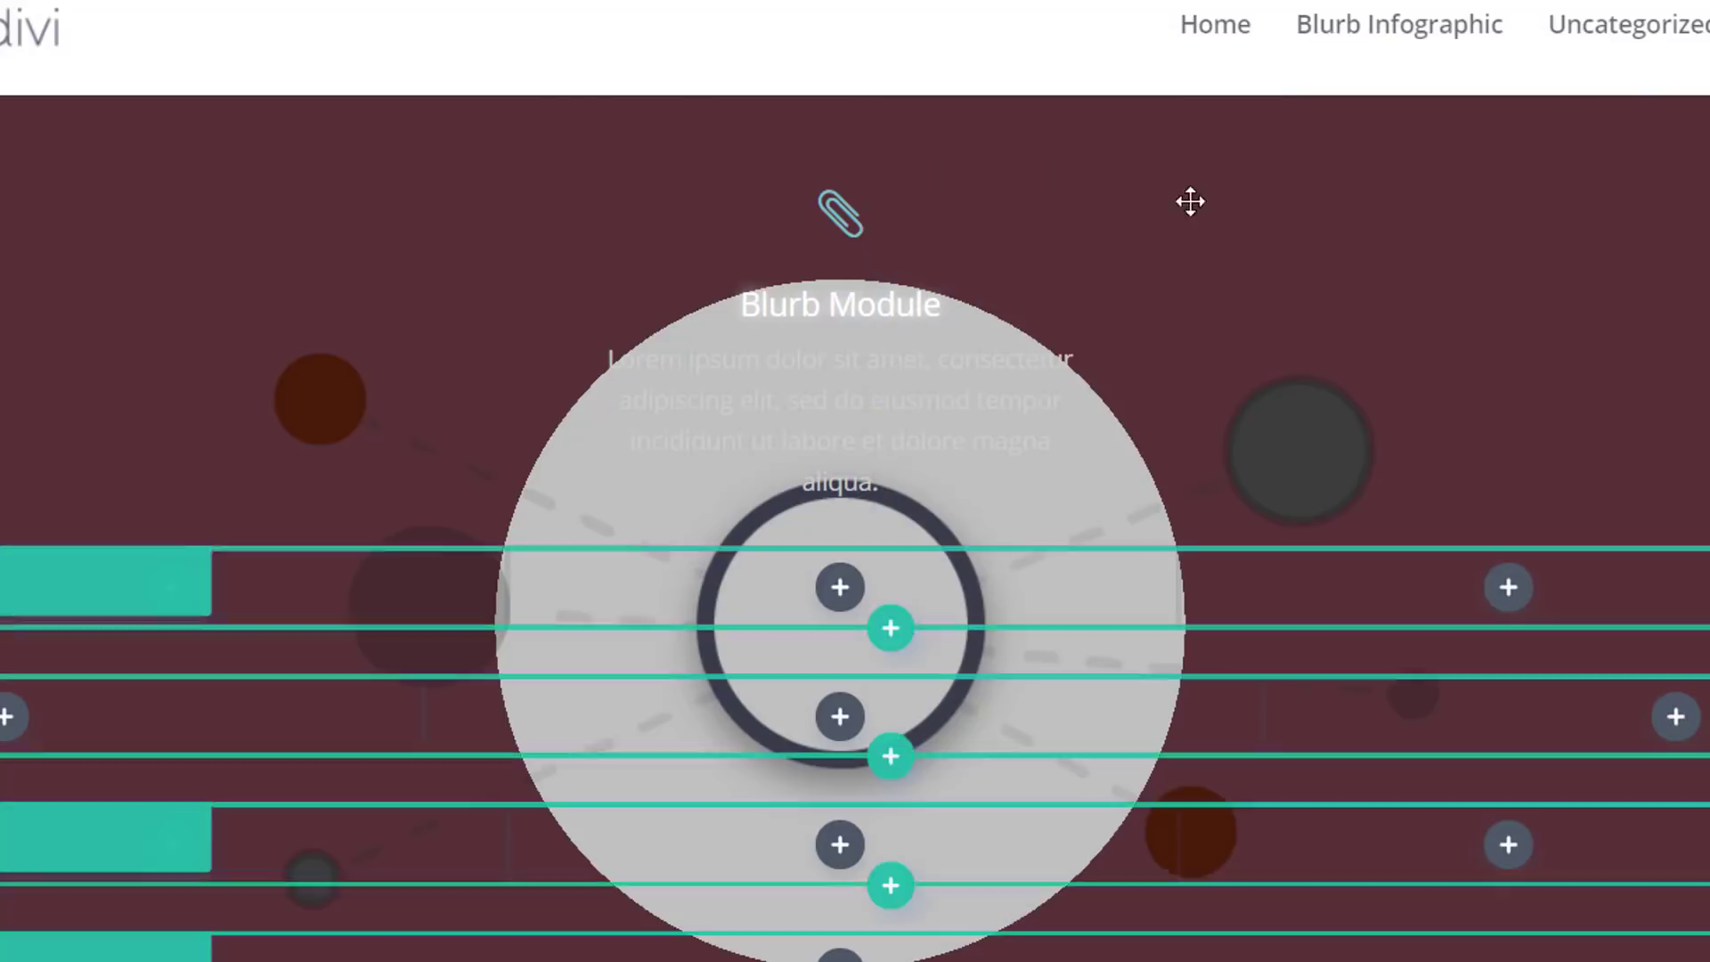
mouse_move(843, 294)
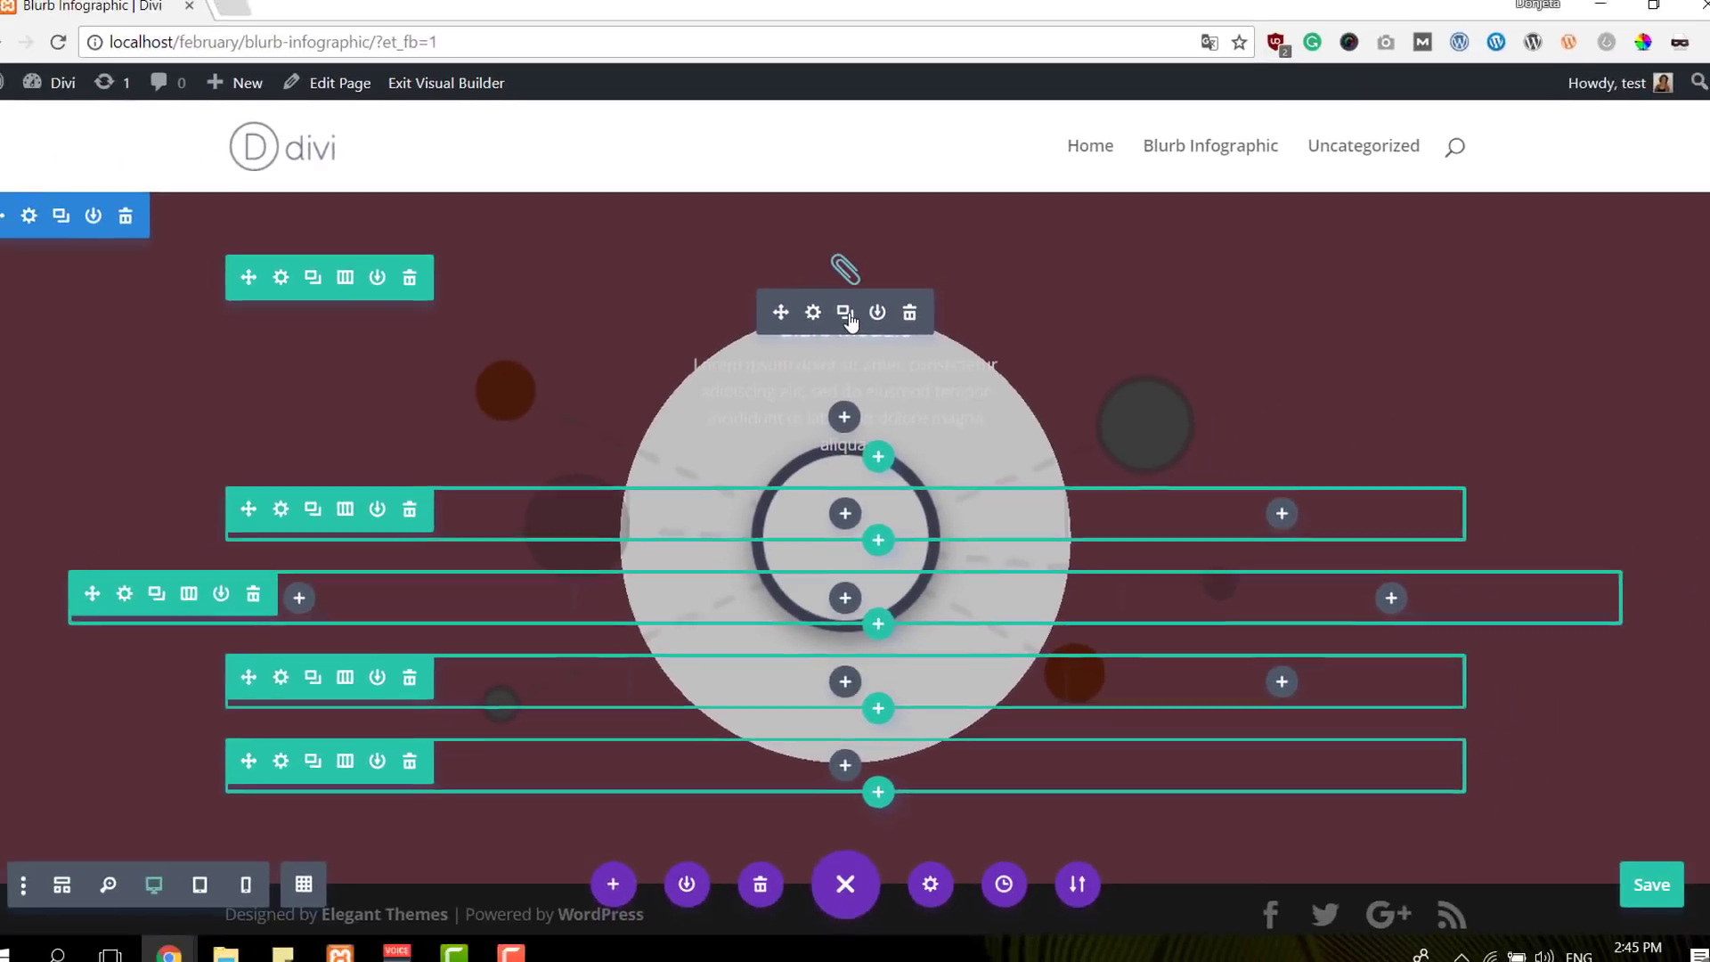
left_click(844, 289)
scroll(807, 440, "down", 1)
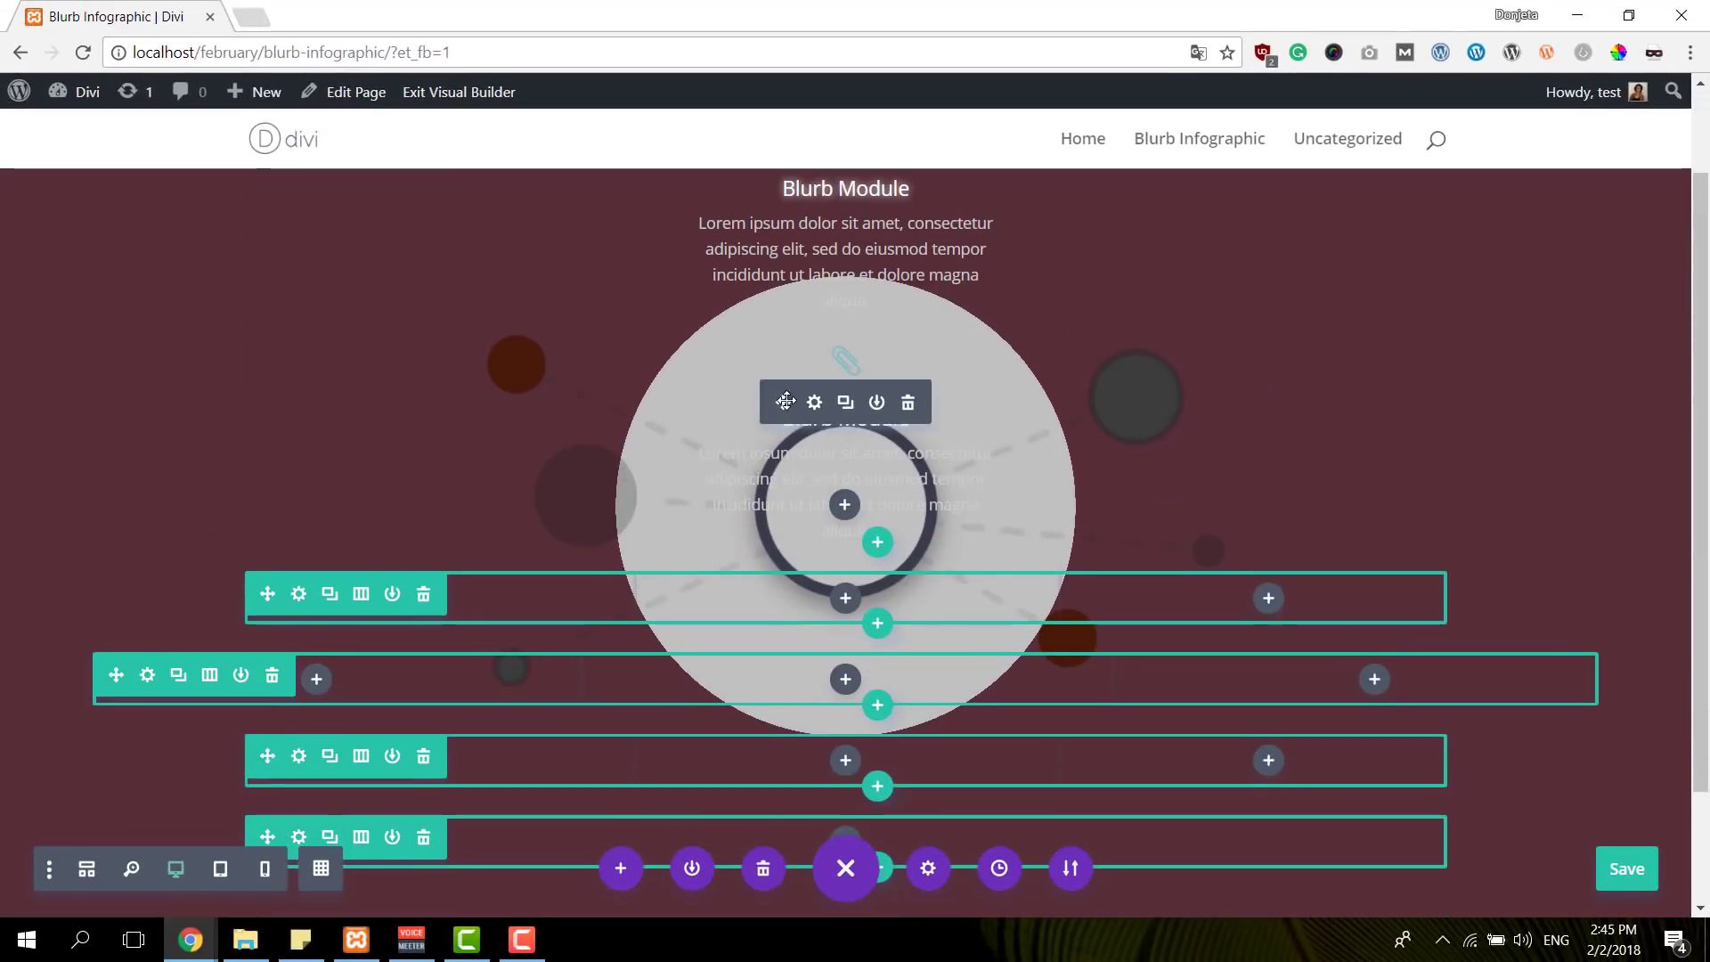
left_click_drag(633, 477, 1345, 628)
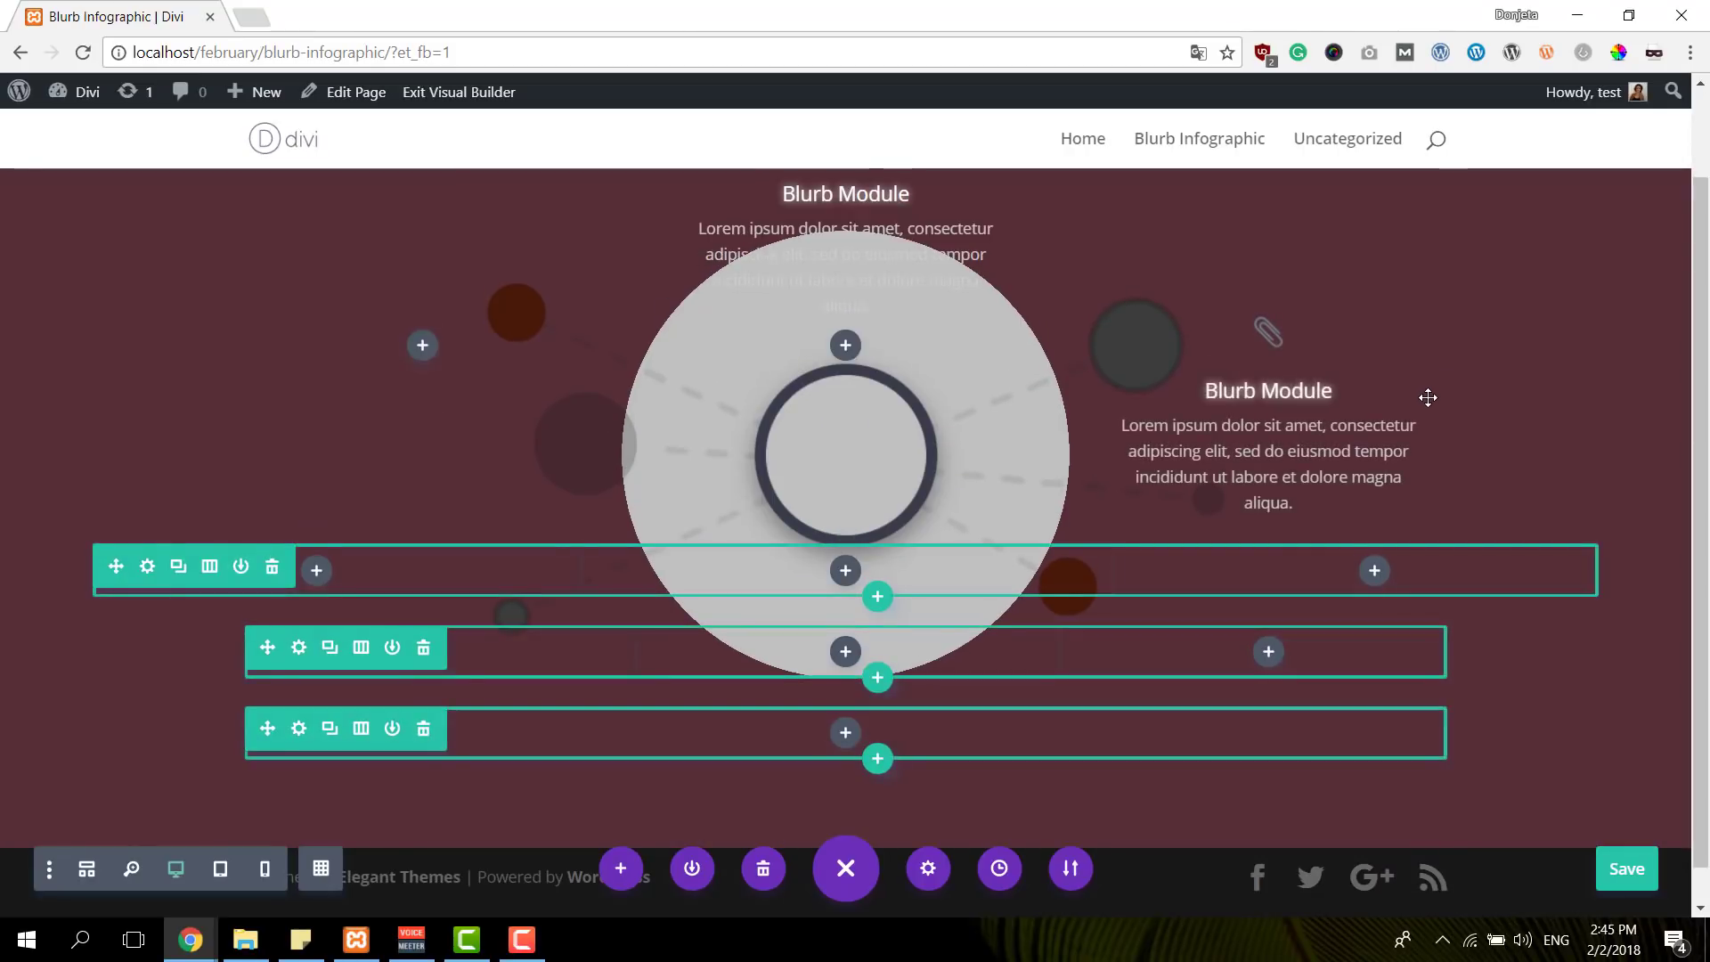
Duplicate blurbs into the left and right columns, deleting one extra copy
left_click(1268, 375)
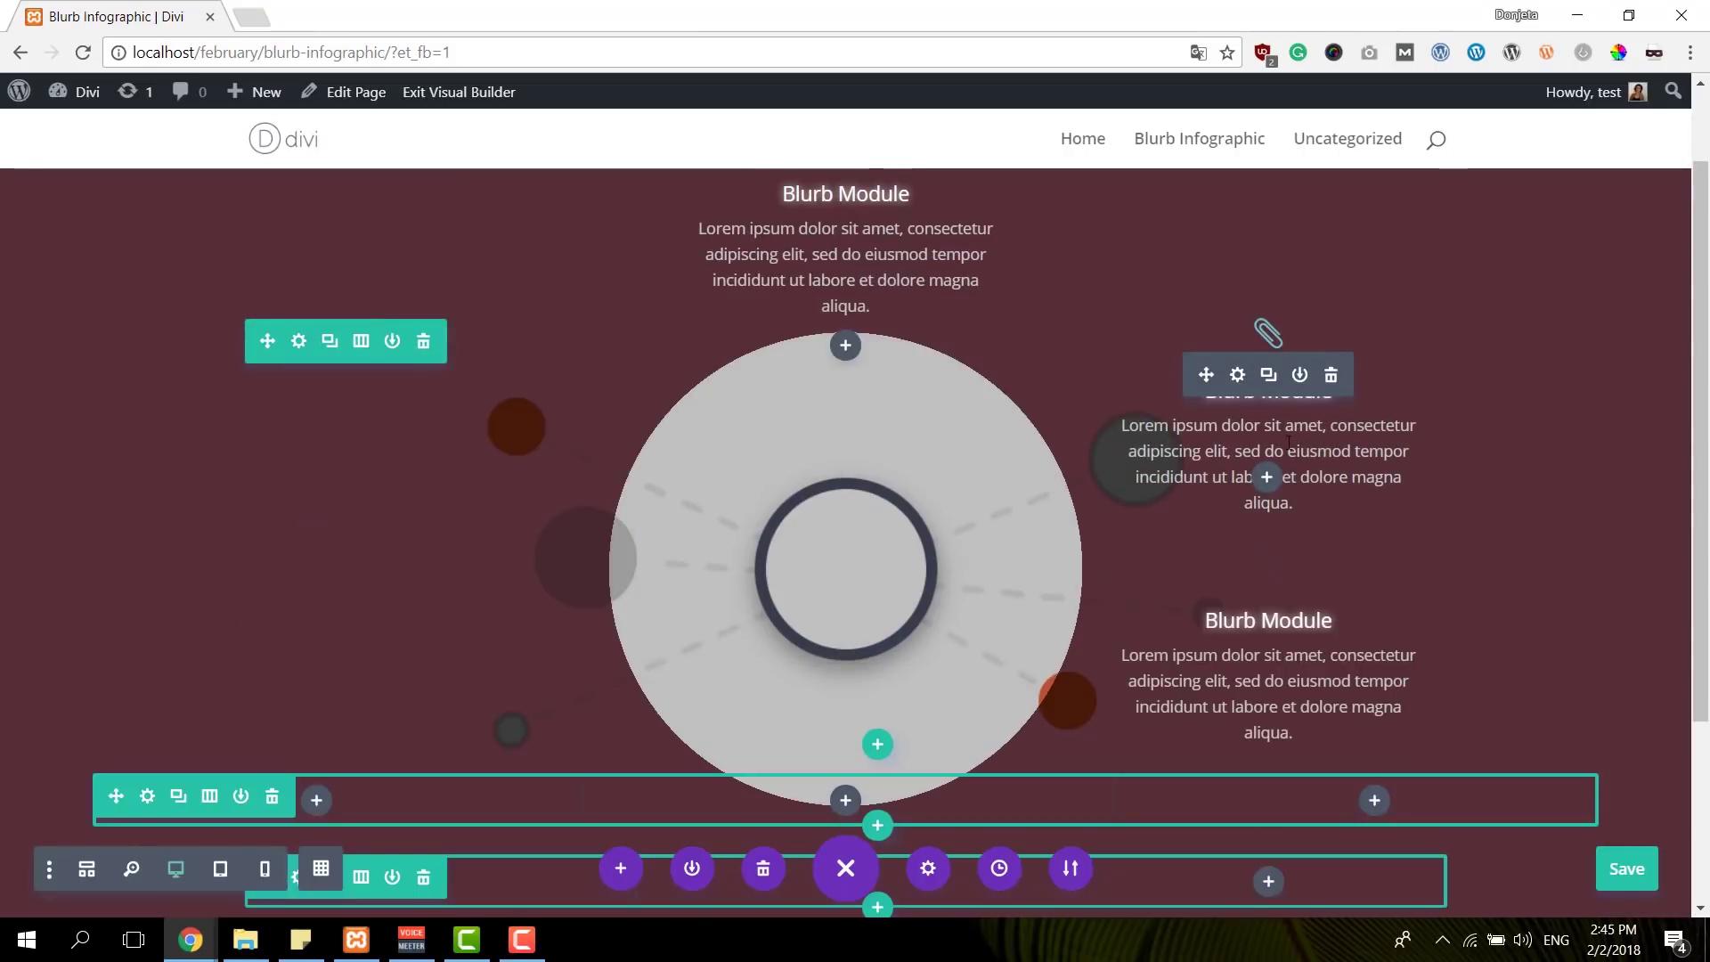
left_click_drag(1208, 604, 440, 347)
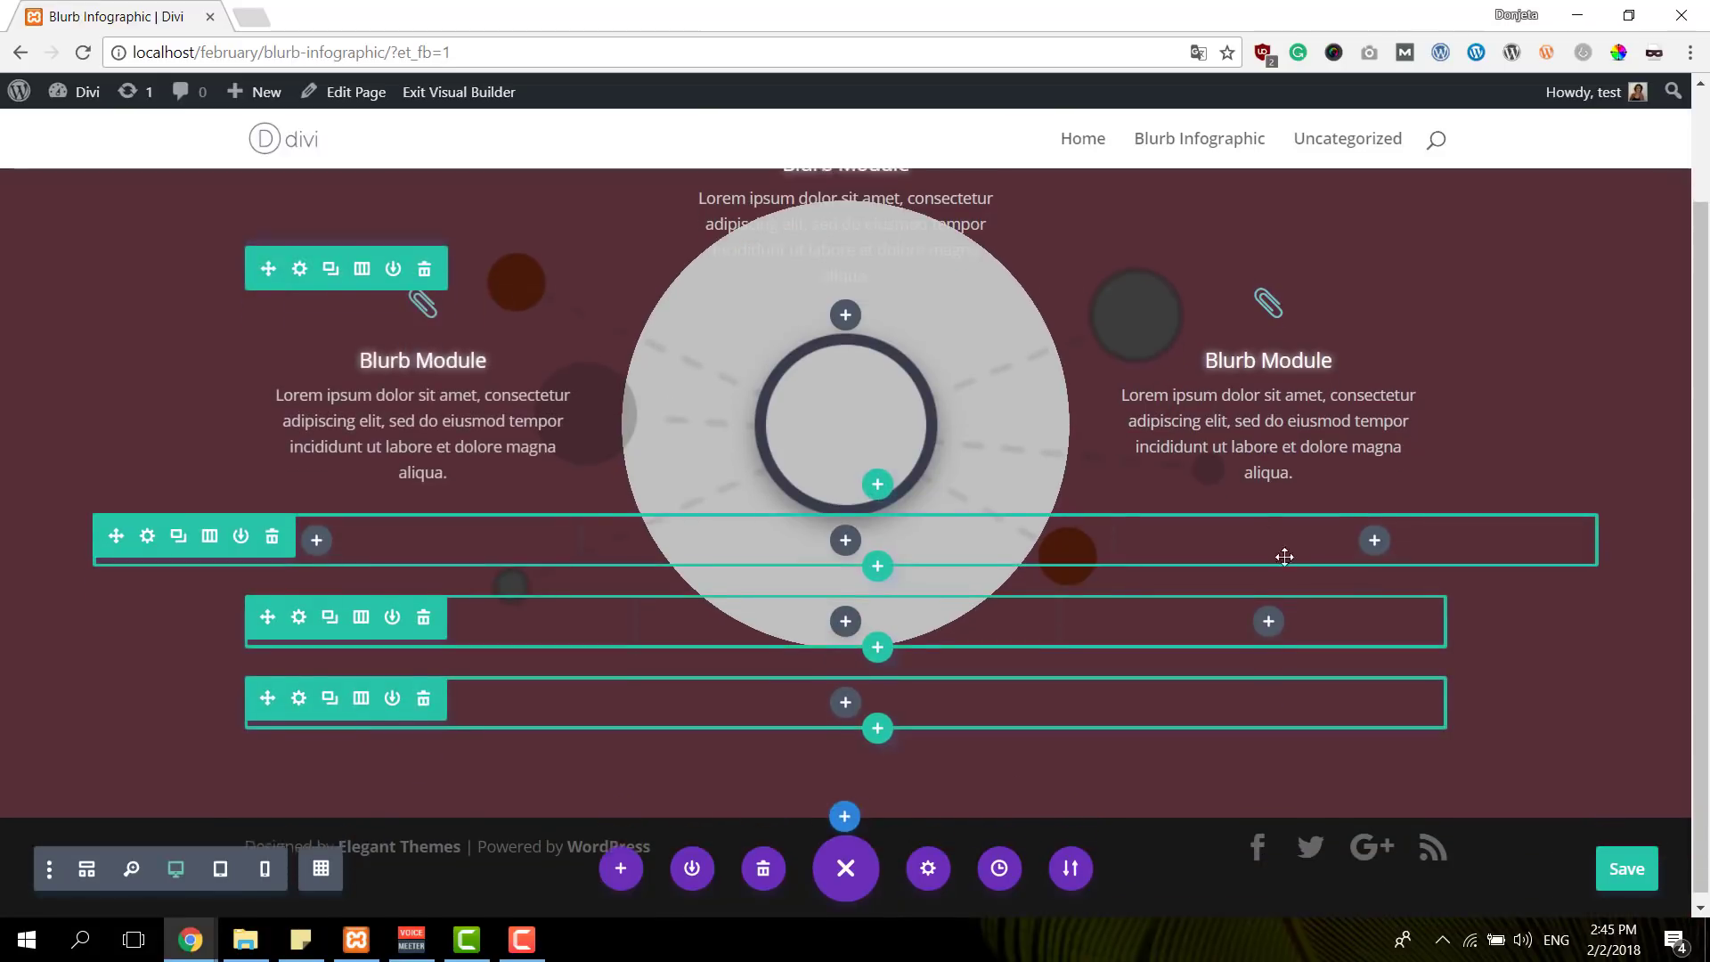
left_click(1268, 339)
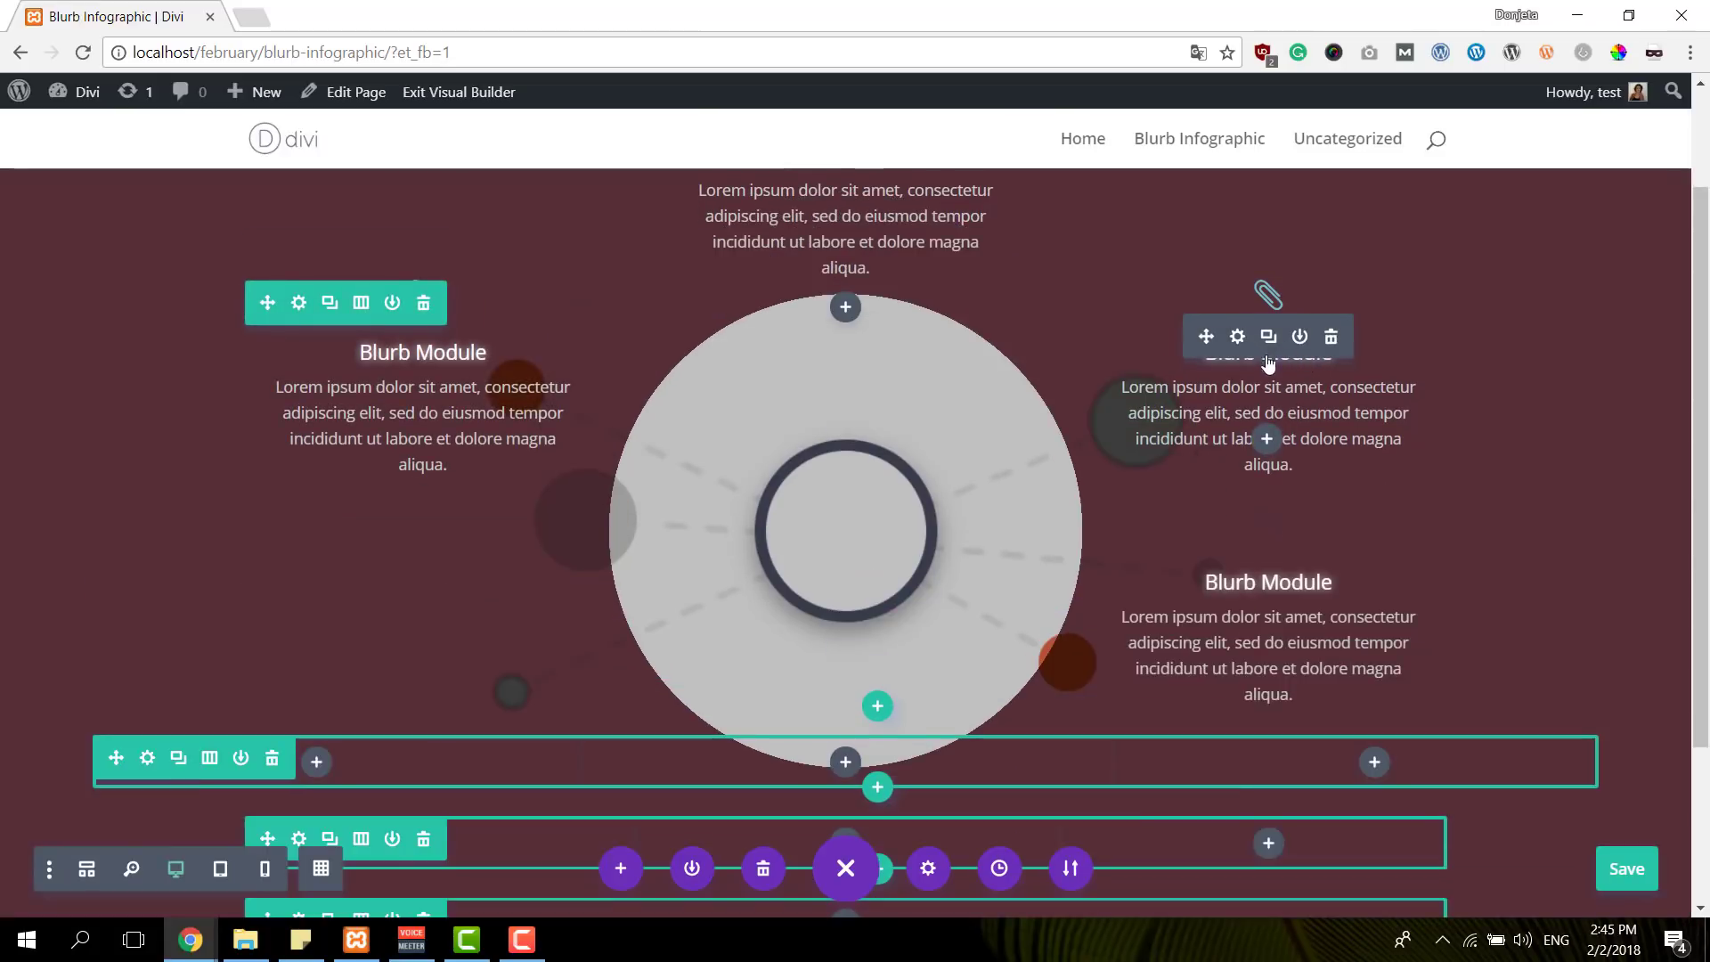
left_click_drag(1206, 567, 1392, 696)
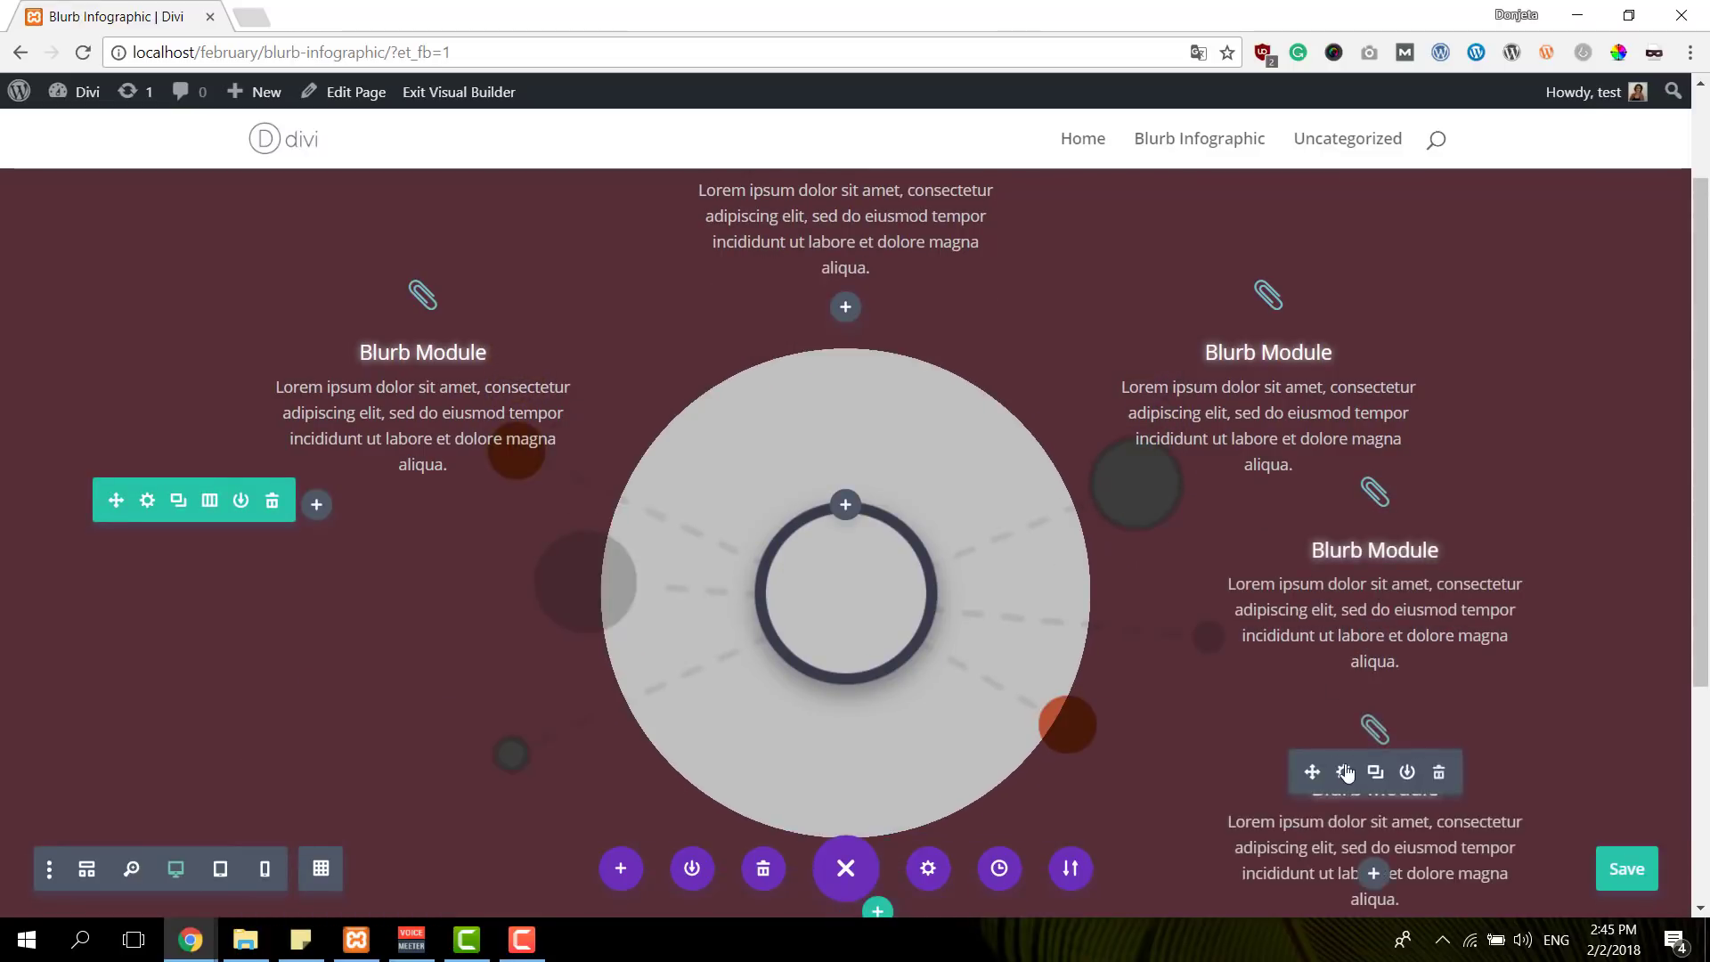
left_click_drag(1313, 771, 265, 552)
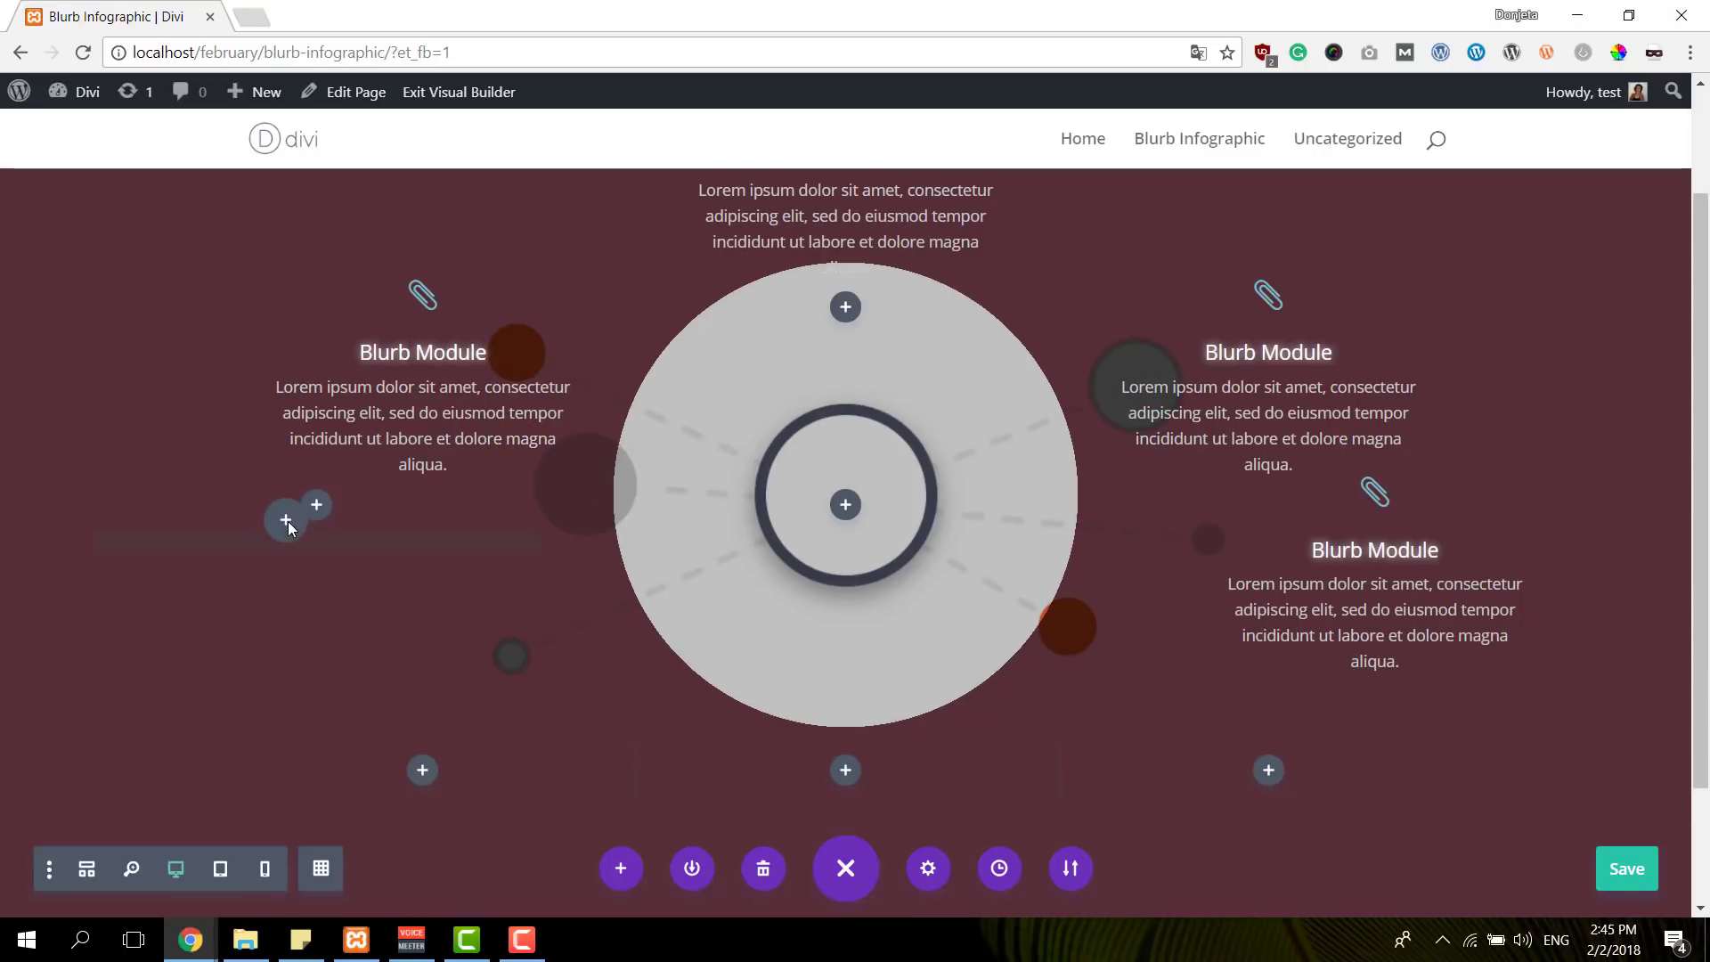
left_click_drag(436, 491, 440, 495)
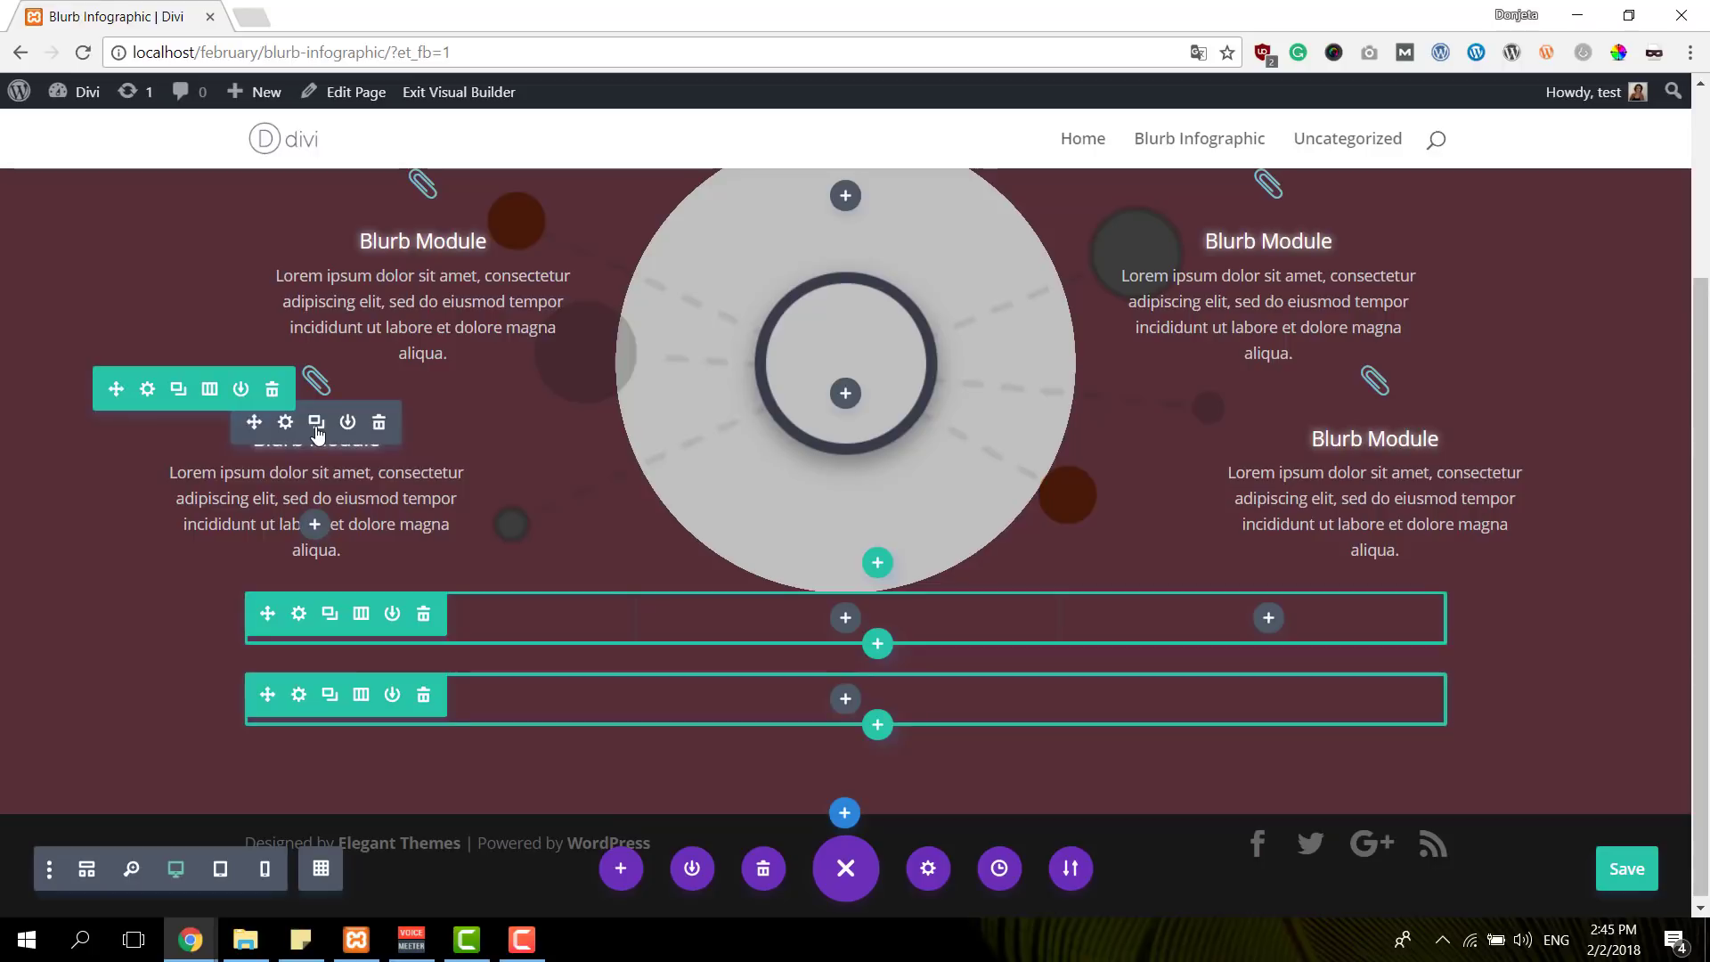
left_click(321, 436)
left_click(380, 659)
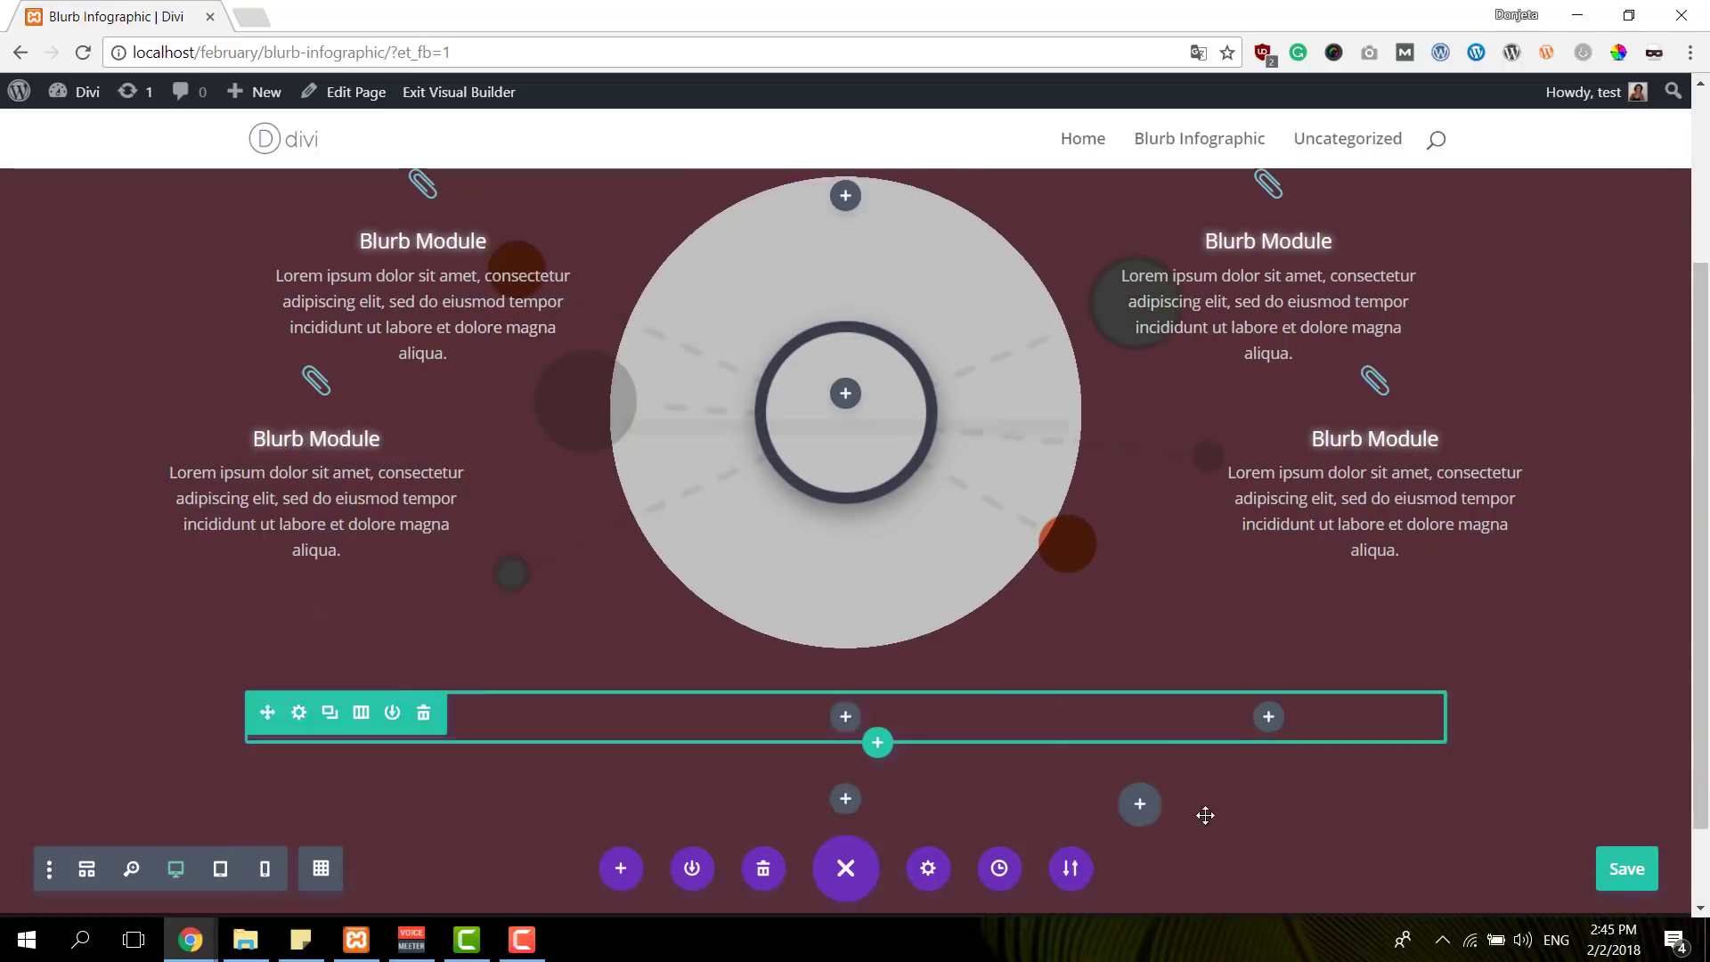
Add further copies to the left column and one beneath the central circle
left_click_drag(1270, 643, 1263, 510)
left_click(1268, 455)
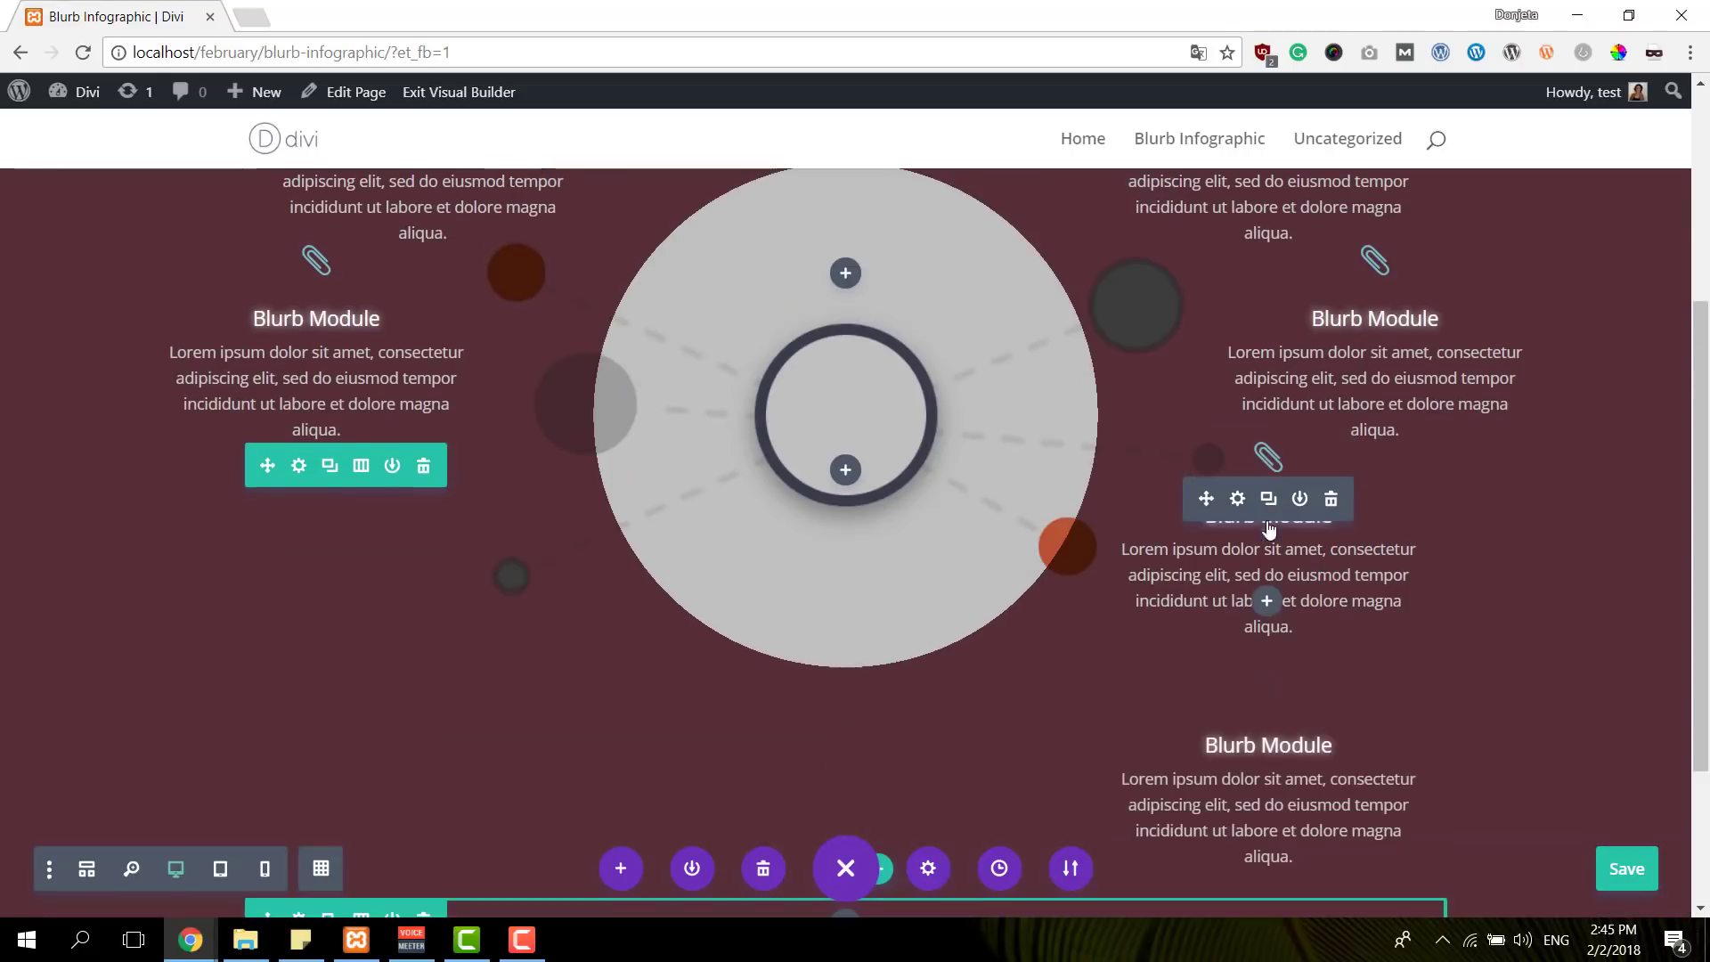
left_click_drag(497, 651, 477, 525)
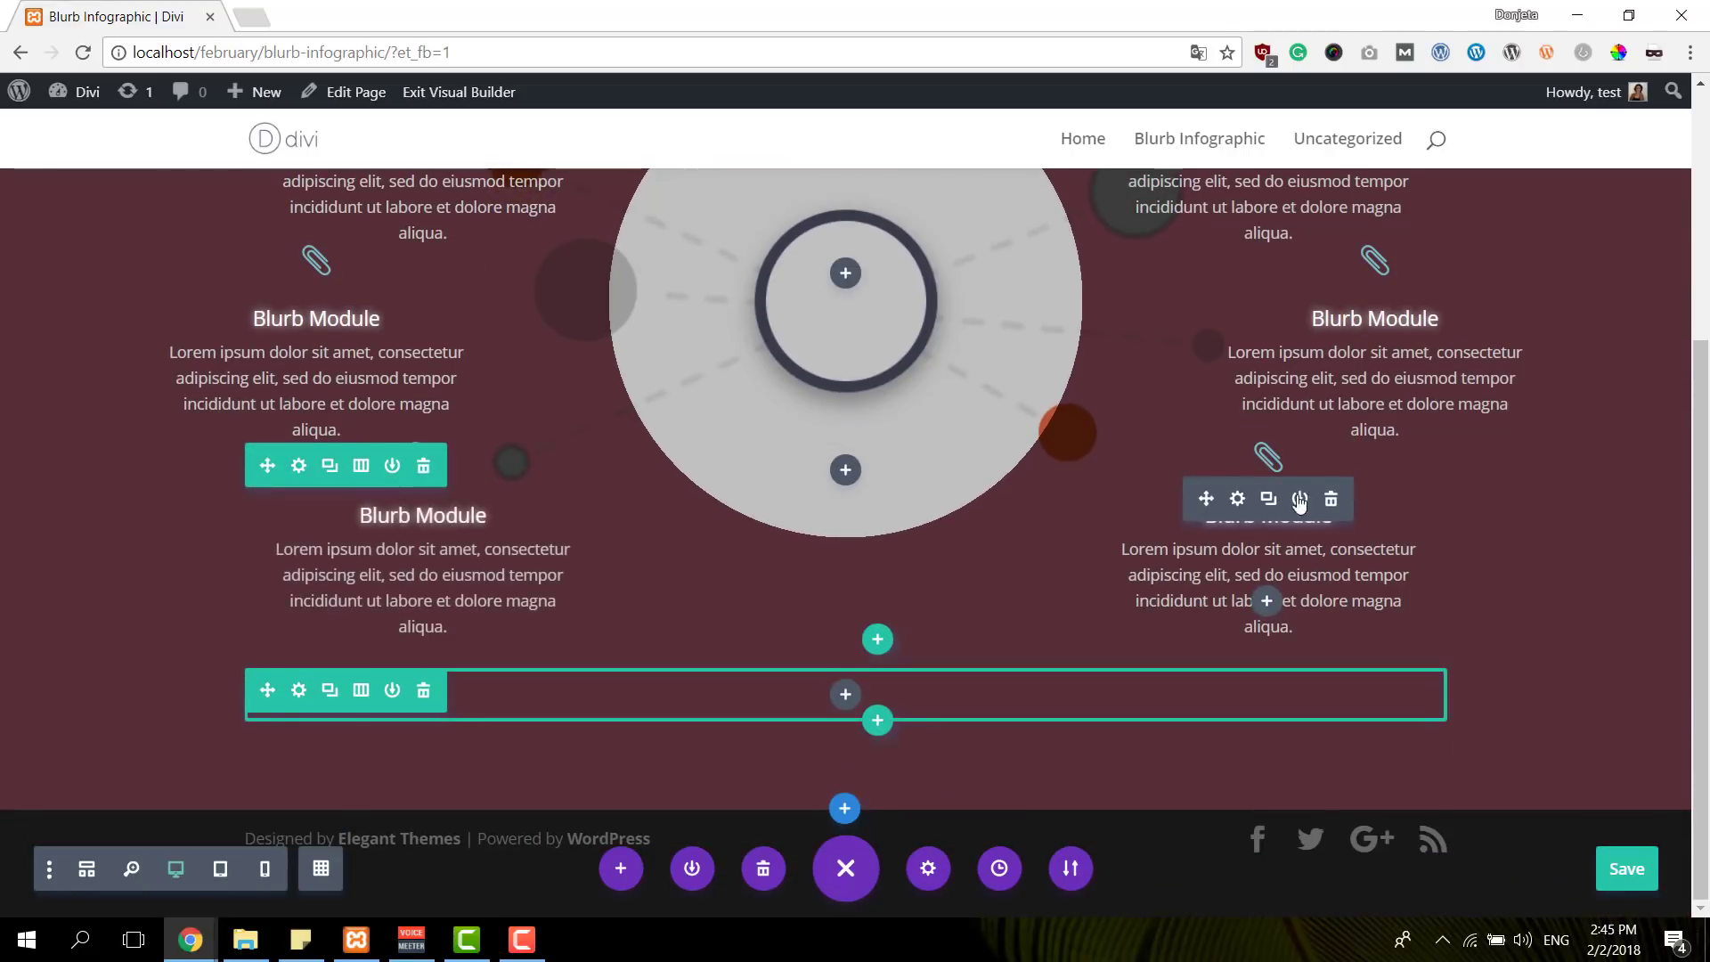
left_click(1269, 501)
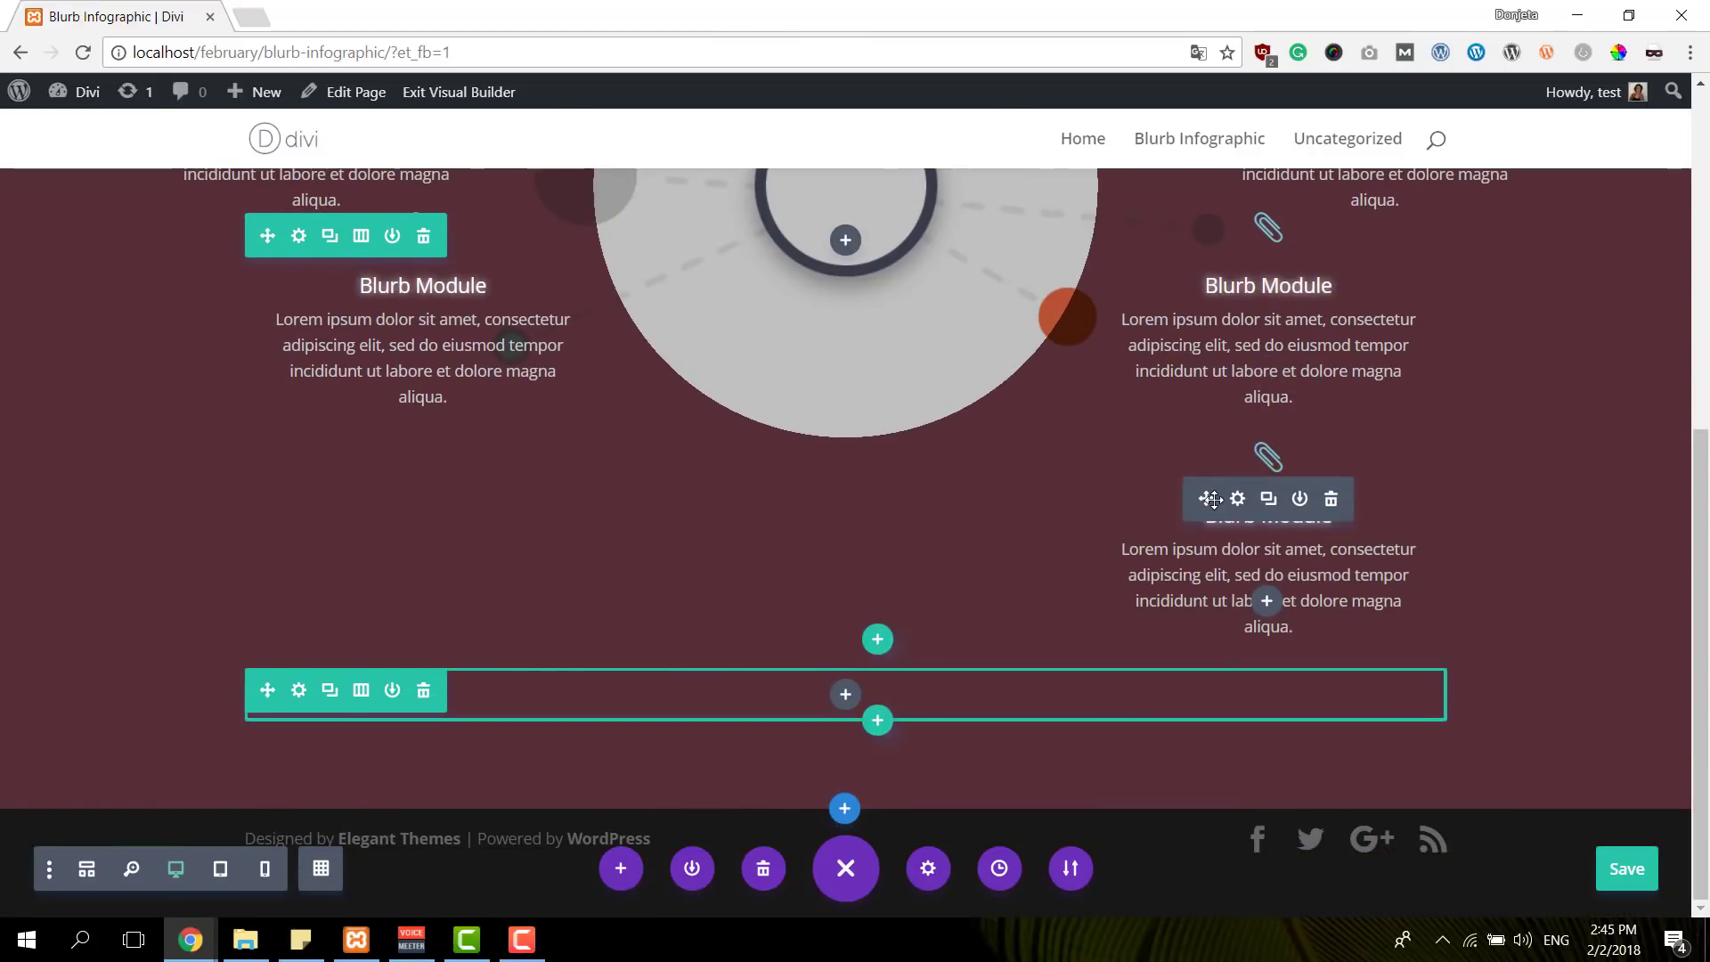
left_click_drag(1213, 499, 820, 686)
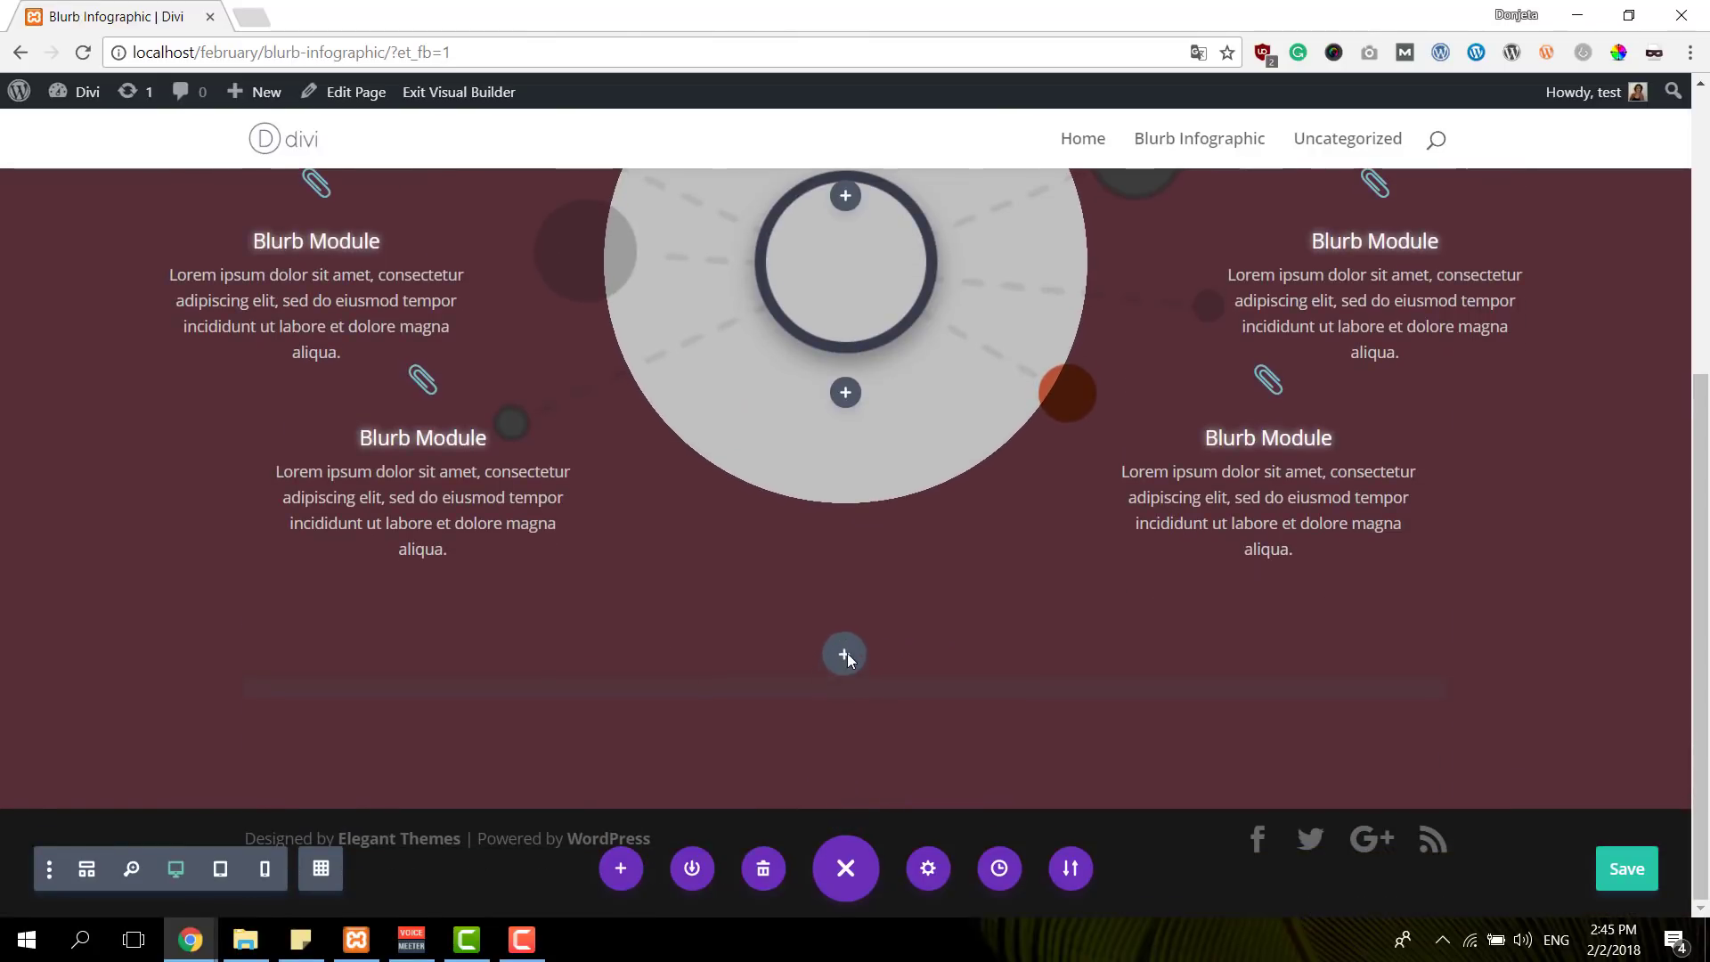
scroll(850, 649, "up", 4)
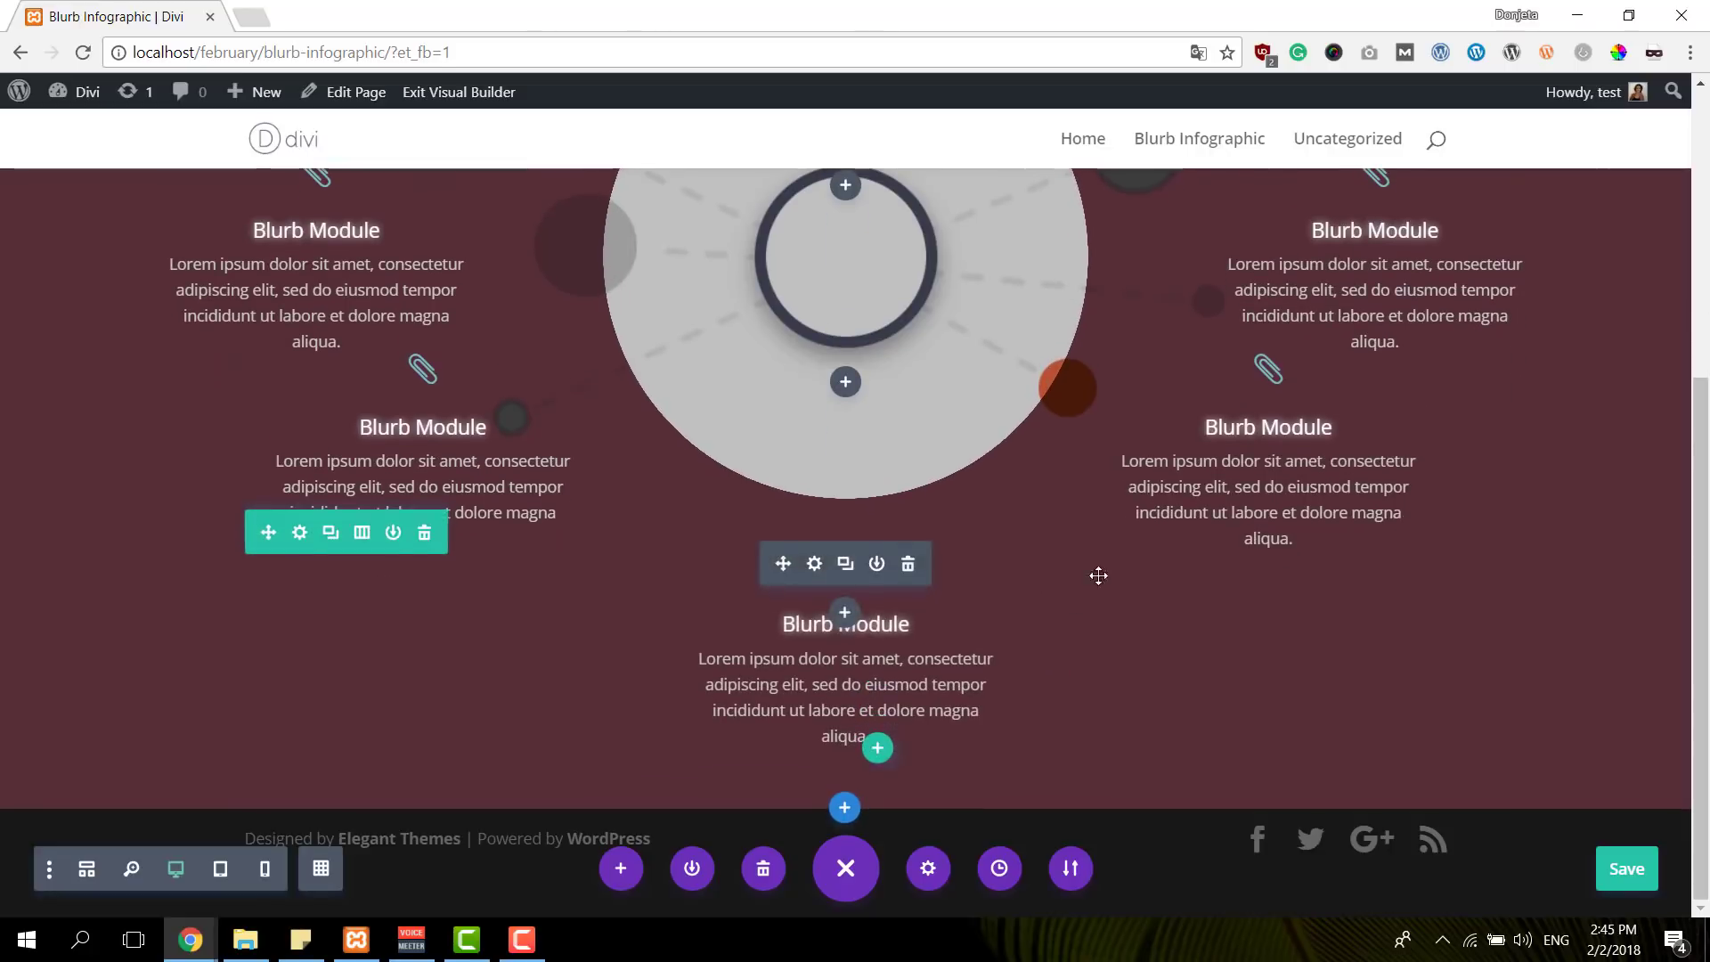
scroll(1170, 429, "up", 2)
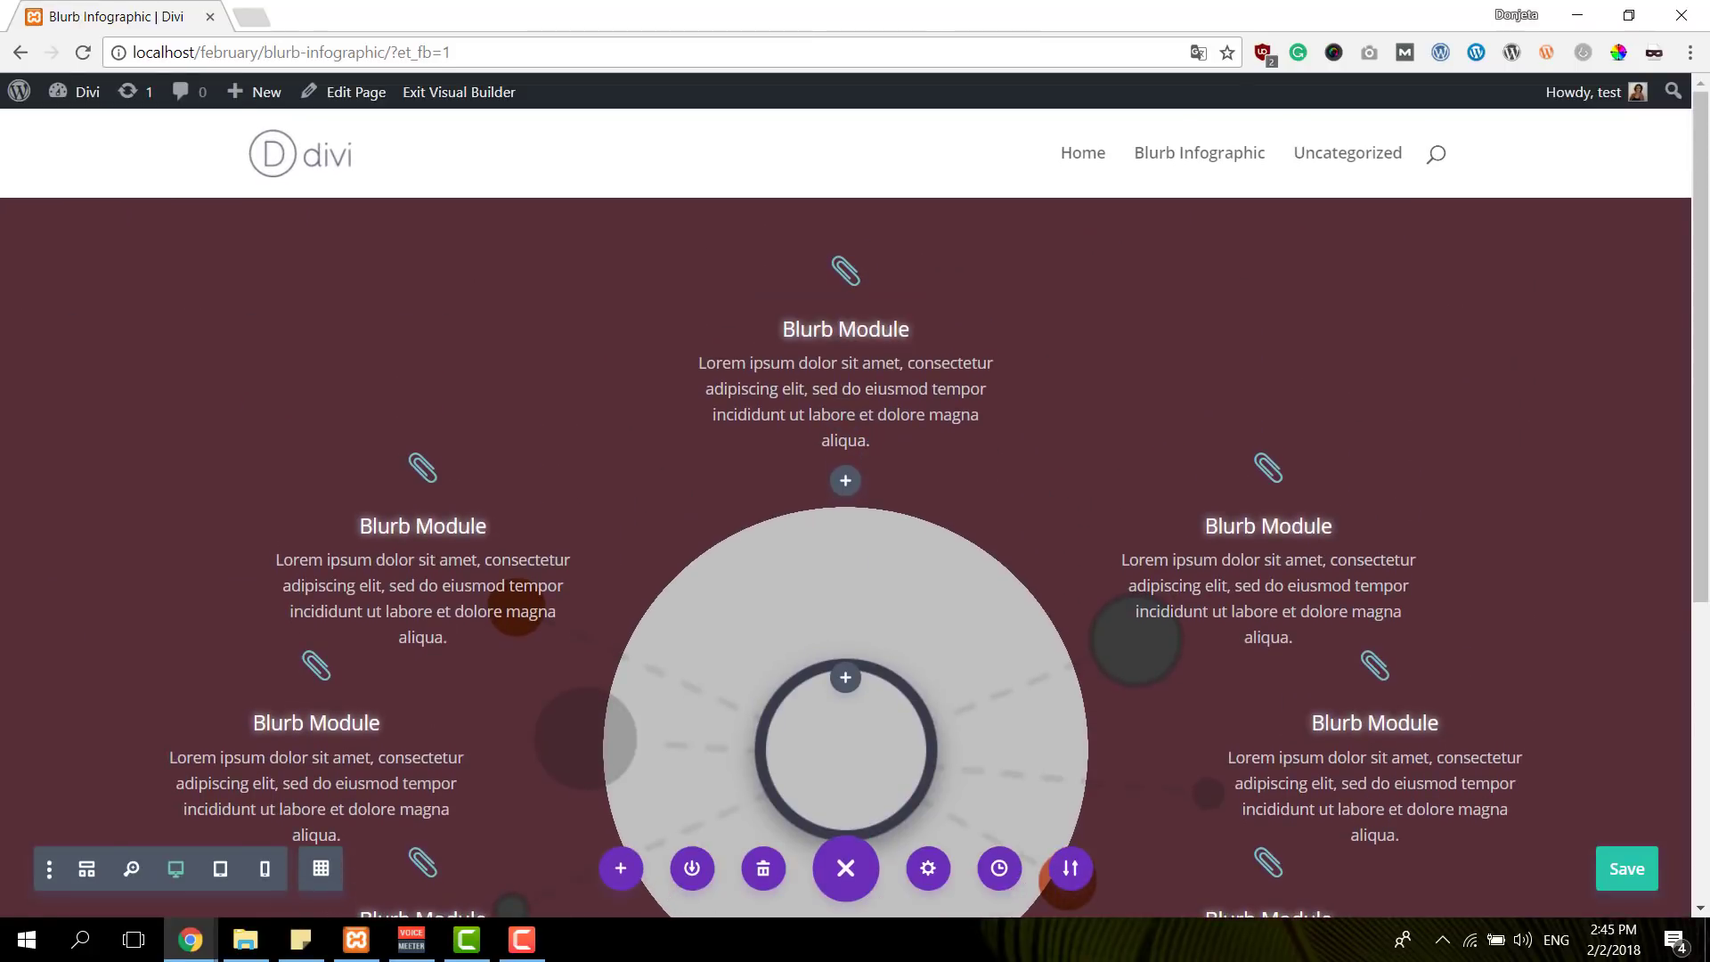
Change the upper-right blurb's icon to the double-chevron circle
scroll(900, 479, "down", 7)
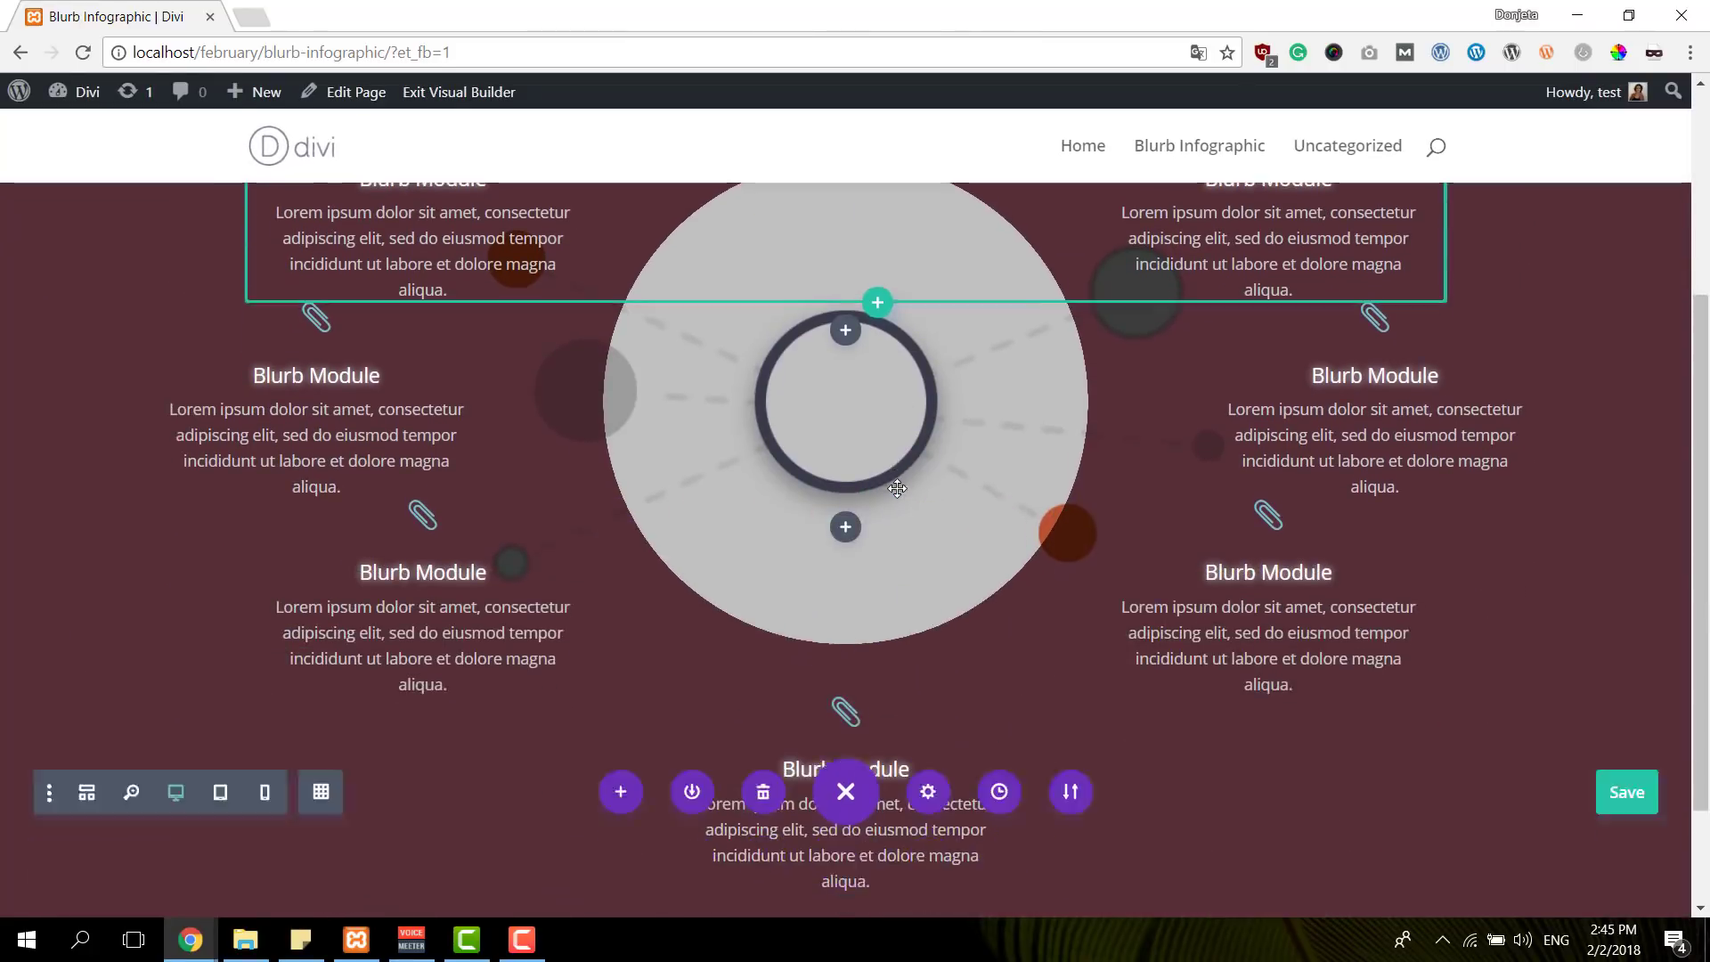
scroll(884, 481, "up", 6)
scroll(893, 473, "down", 3)
scroll(1351, 474, "up", 4)
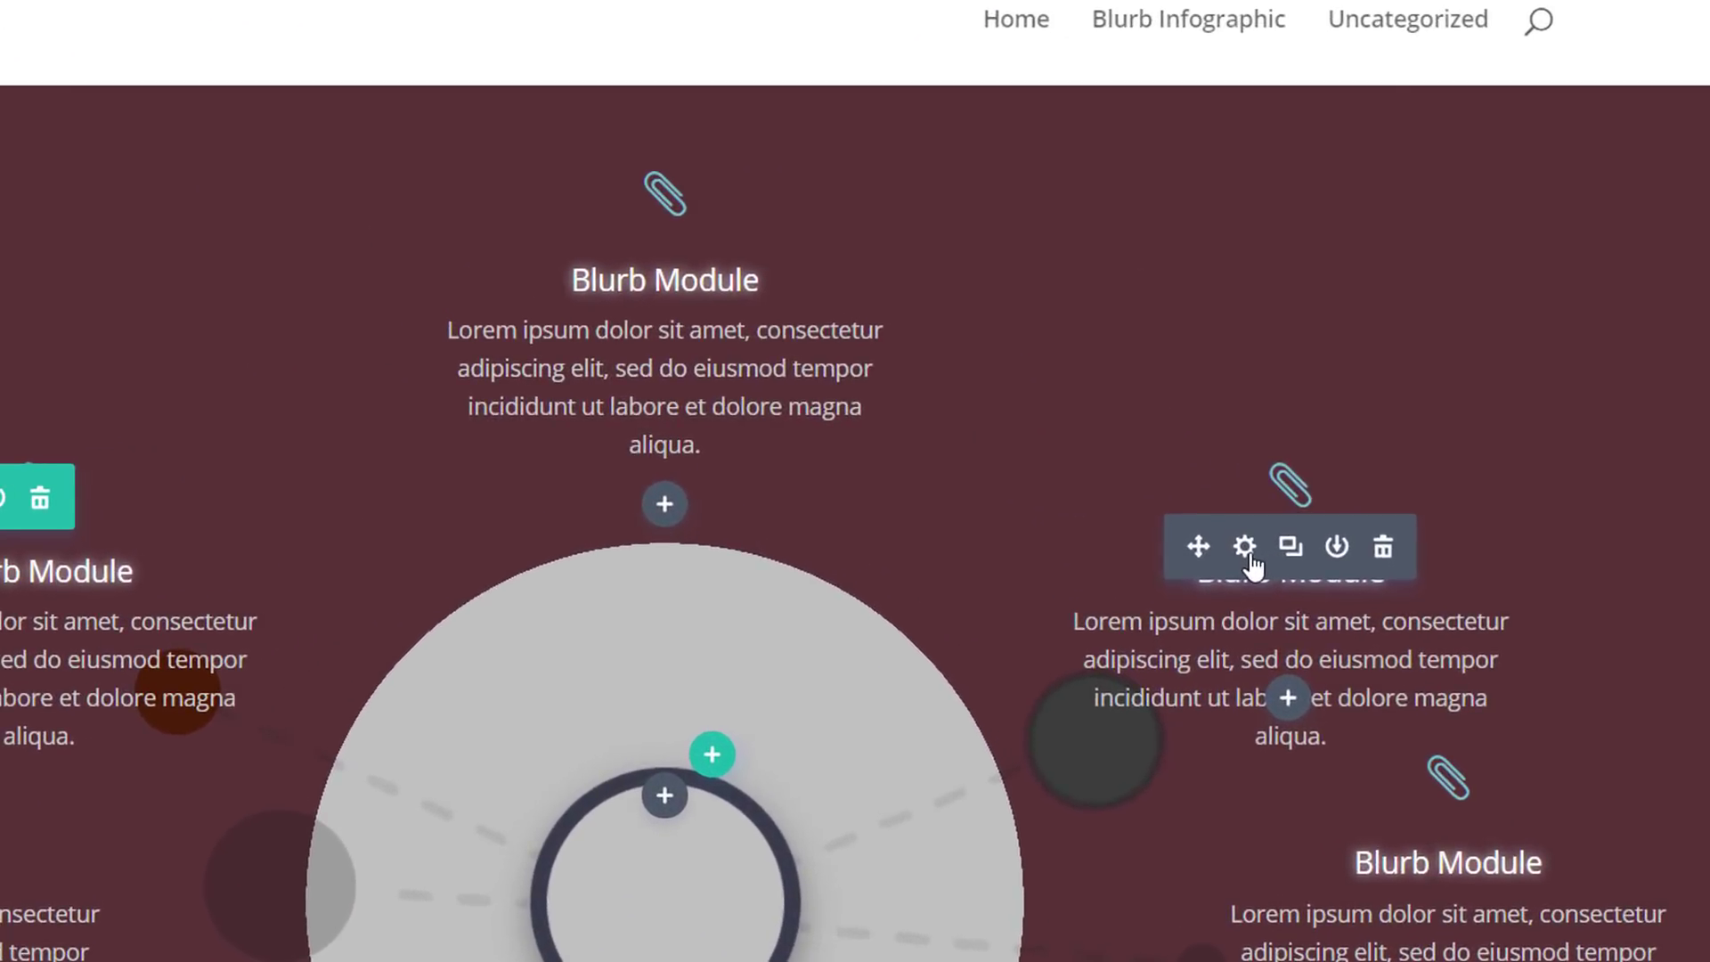
left_click(1237, 497)
scroll(1012, 457, "down", 8)
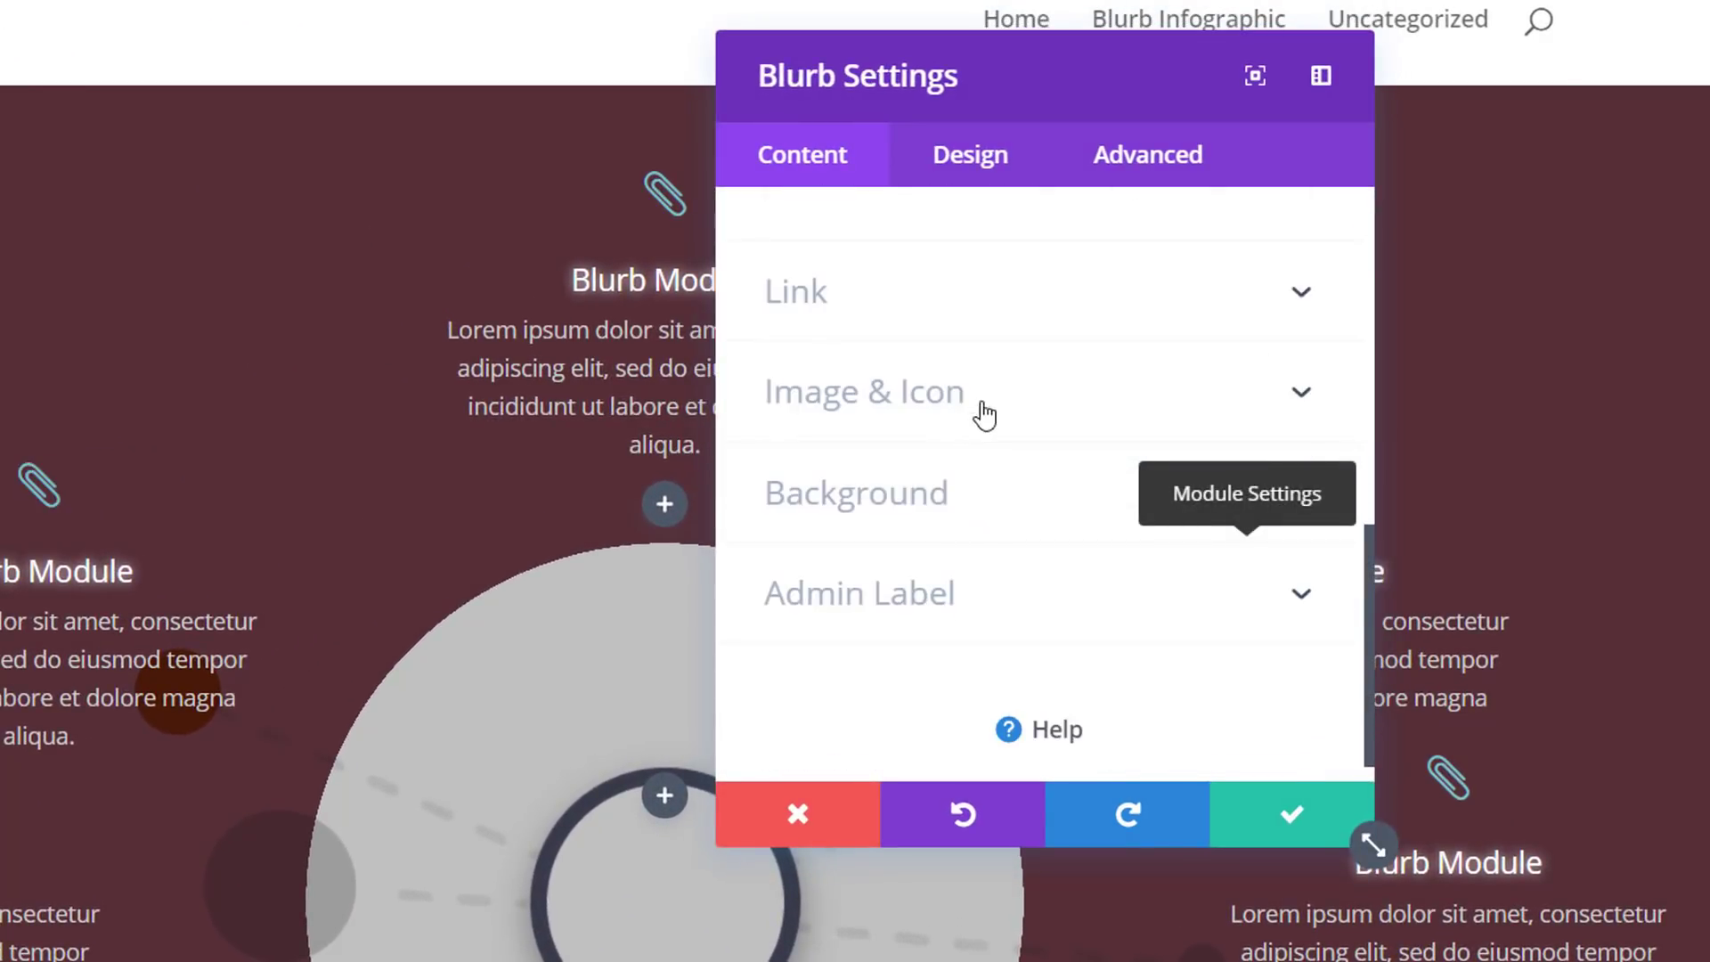
left_click(981, 397)
left_click(1090, 690)
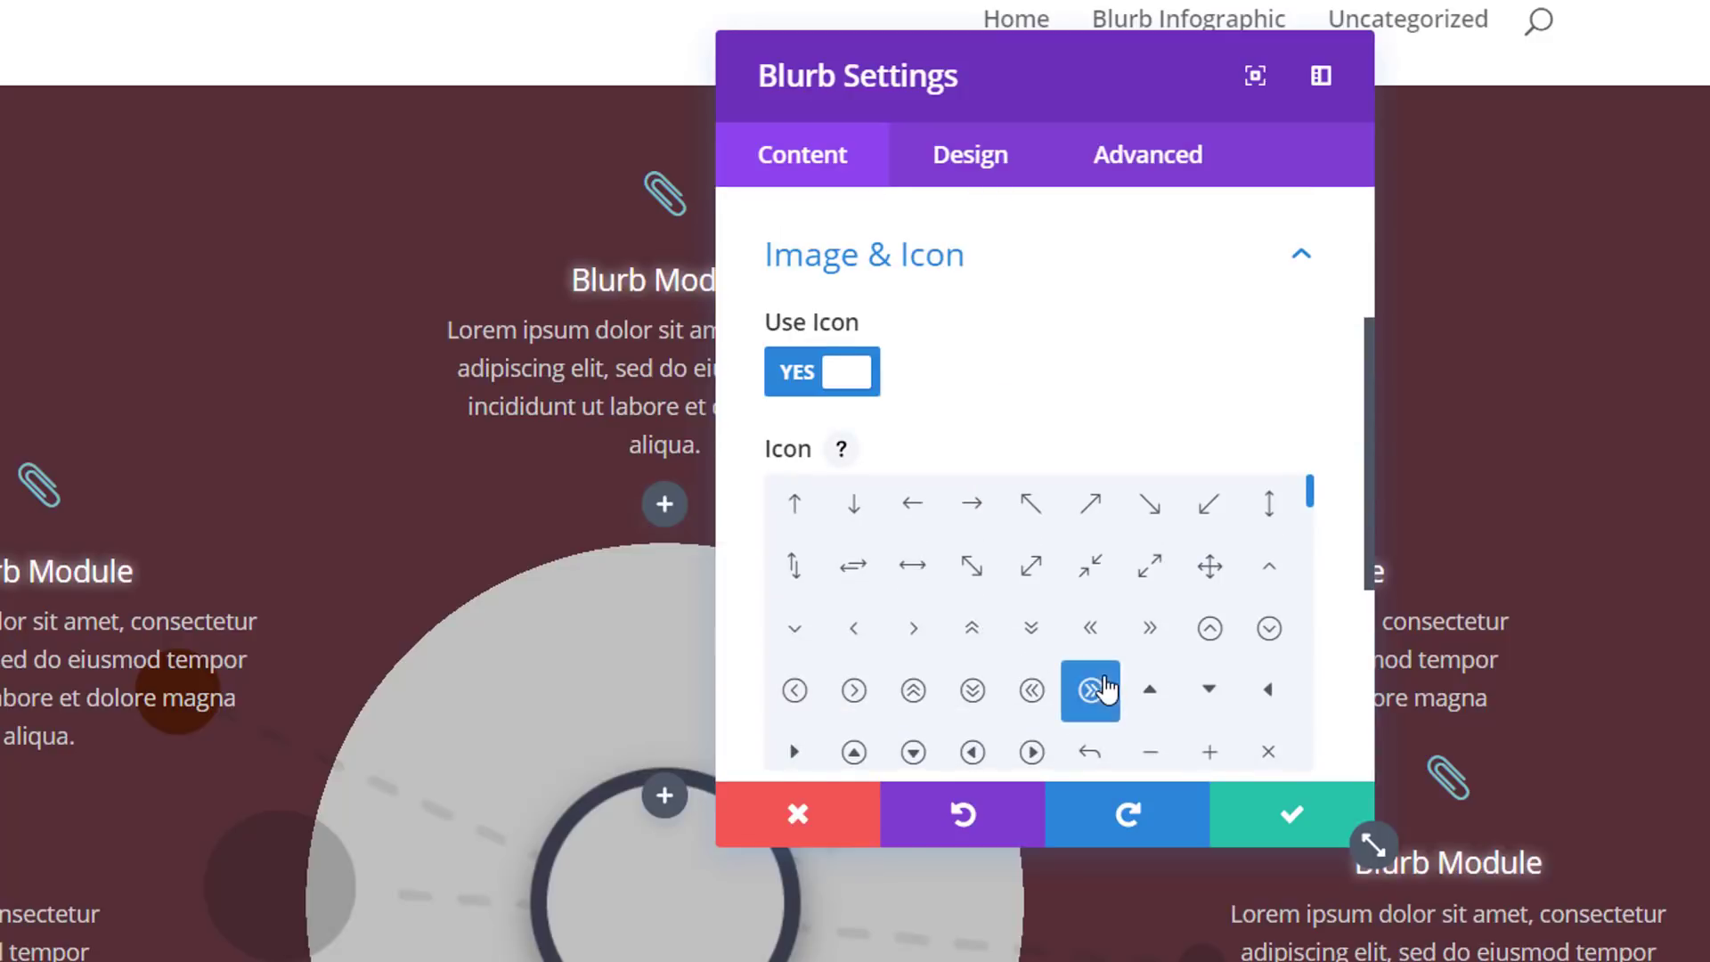
Set that blurb's icon colour to red #e02b20 and save
left_click(981, 152)
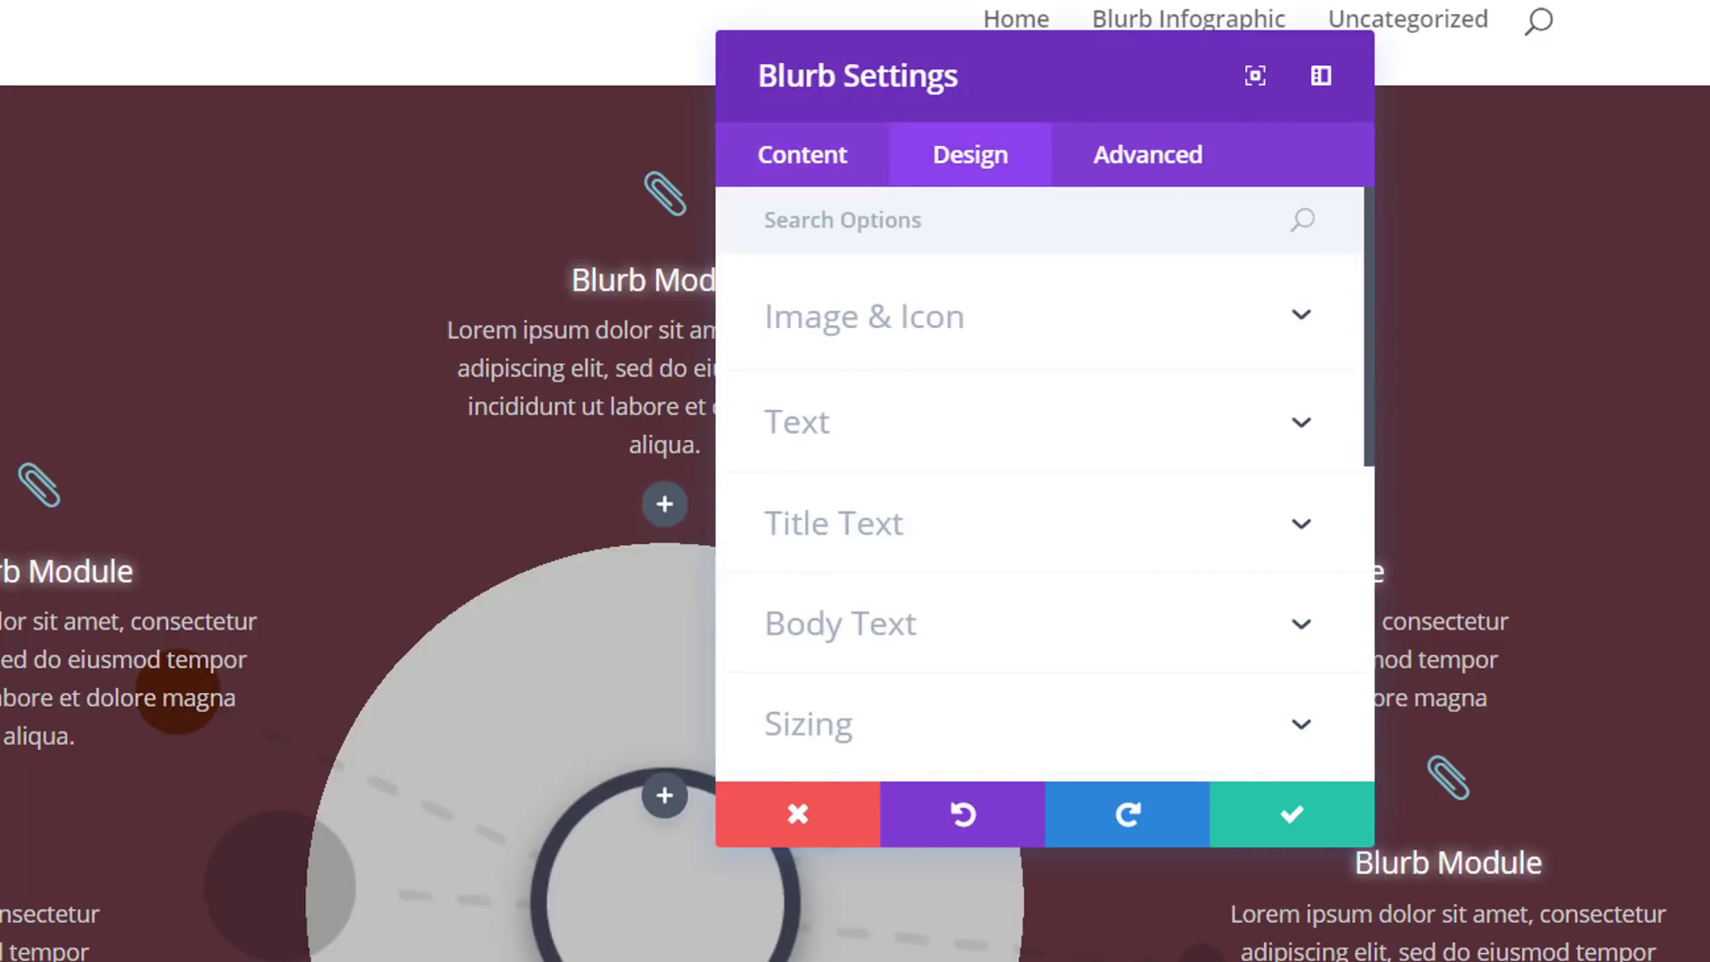
left_click(1011, 356)
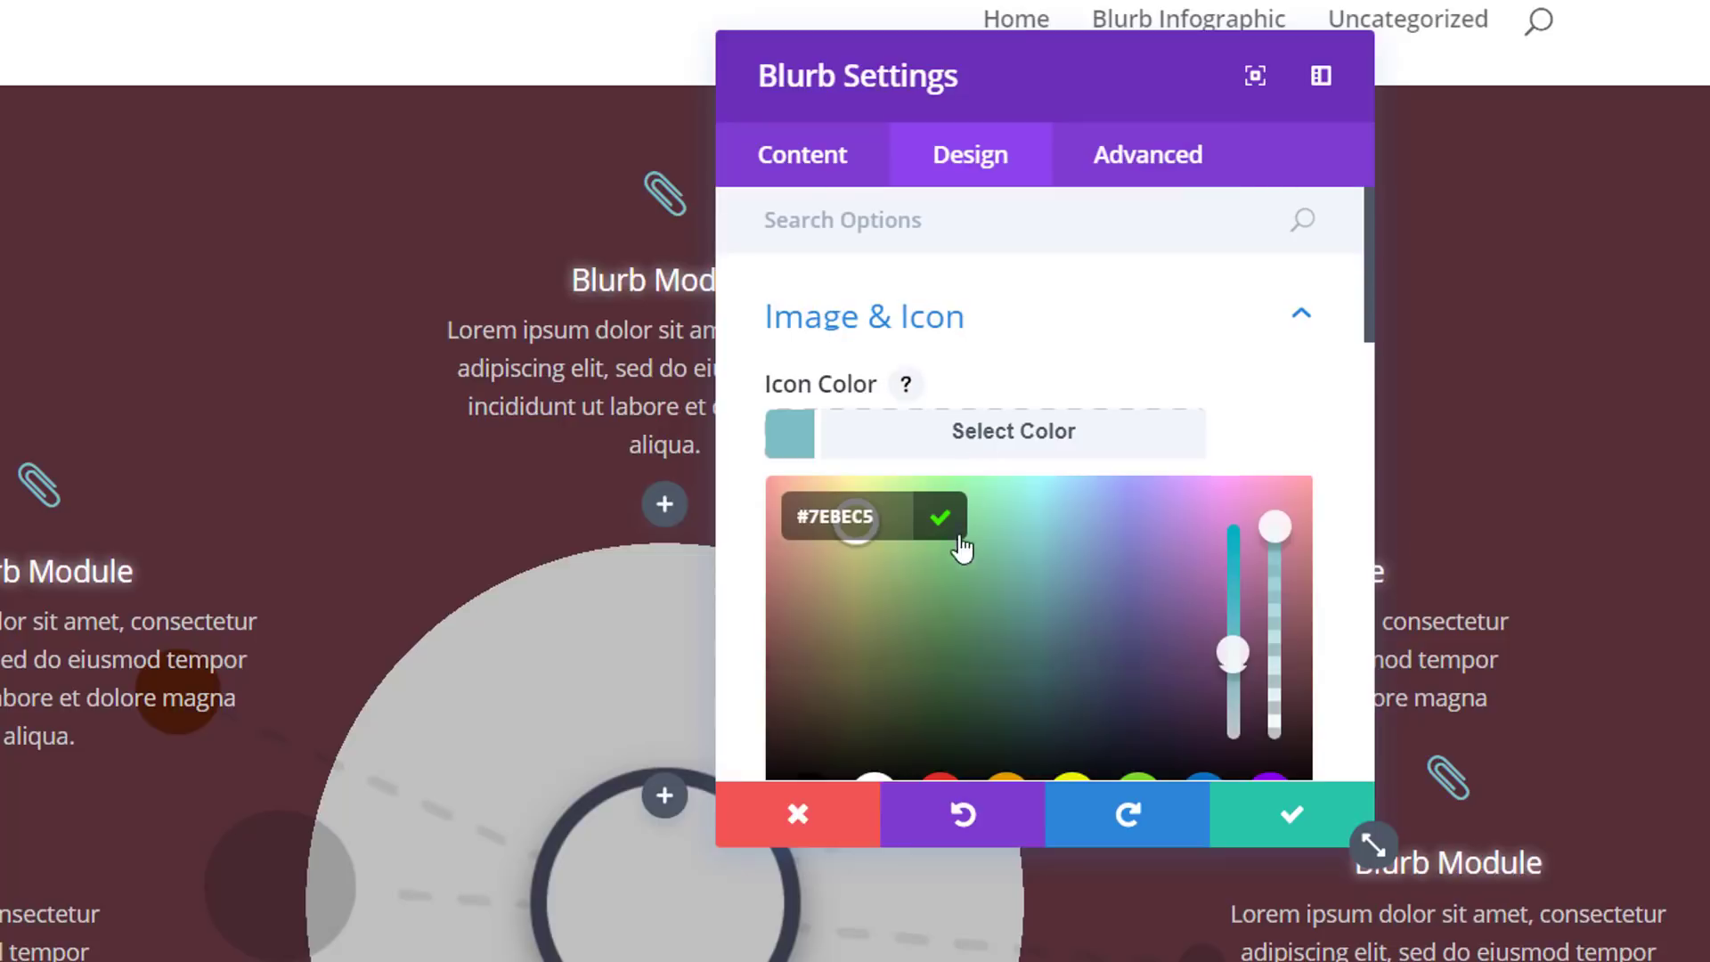
left_click(985, 445)
scroll(955, 445, "down", 5)
left_click(944, 312)
scroll(951, 336, "up", 5)
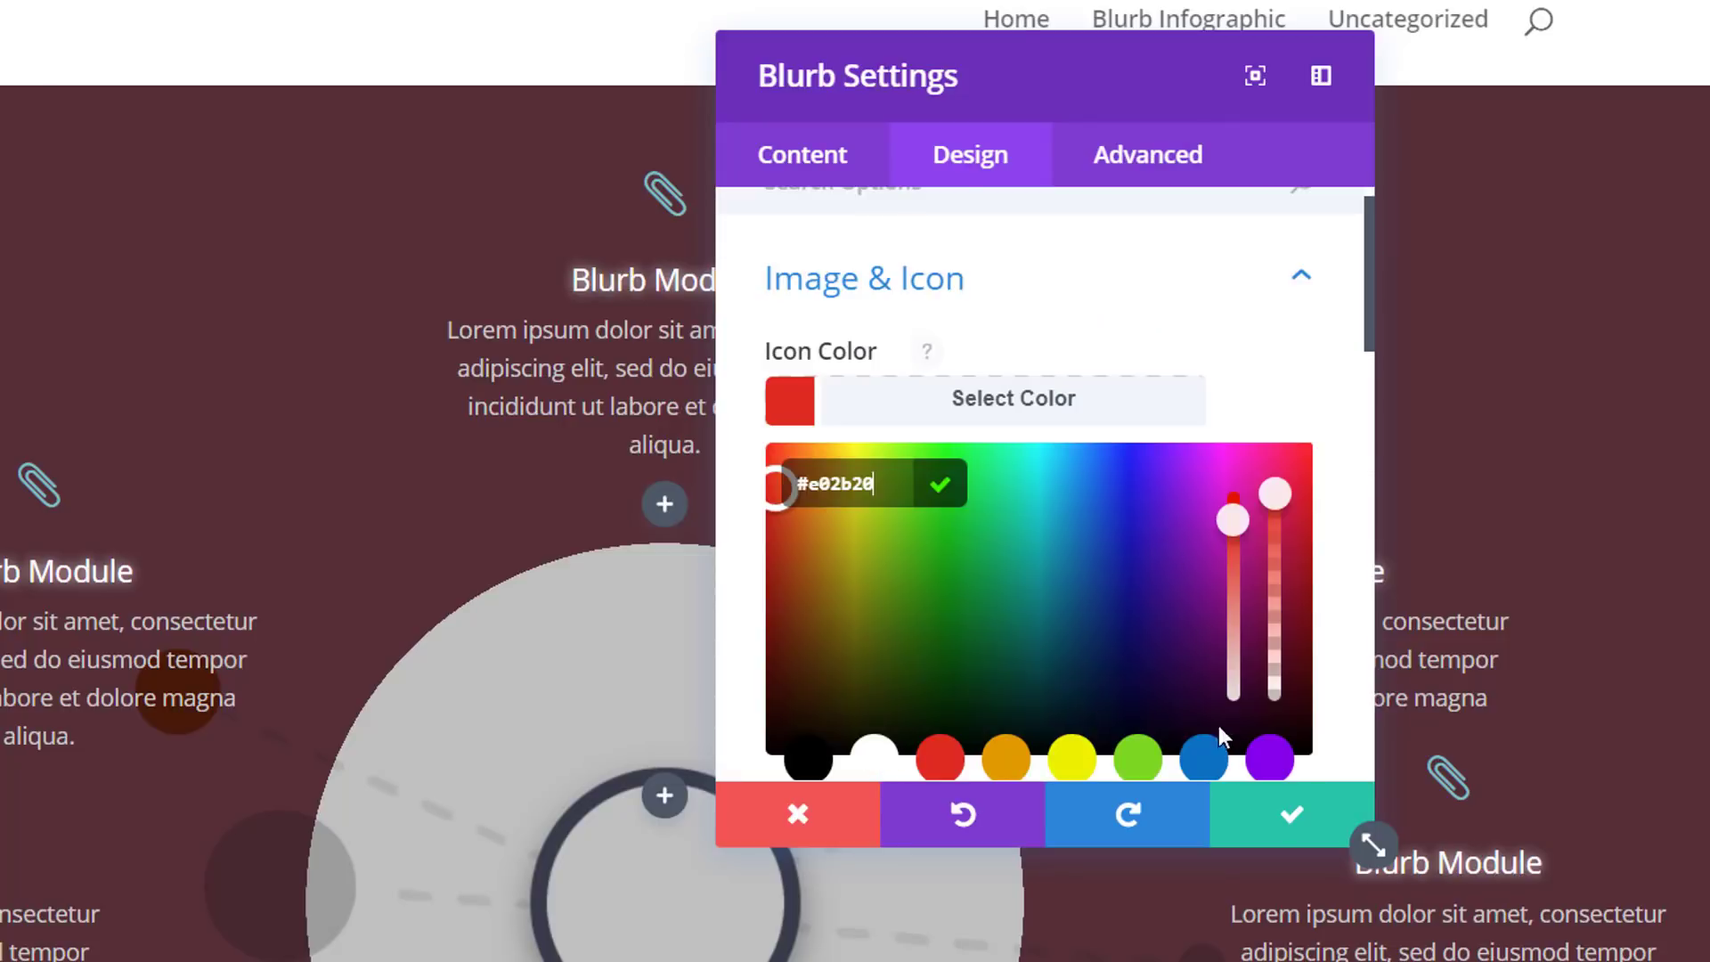
left_click(1288, 839)
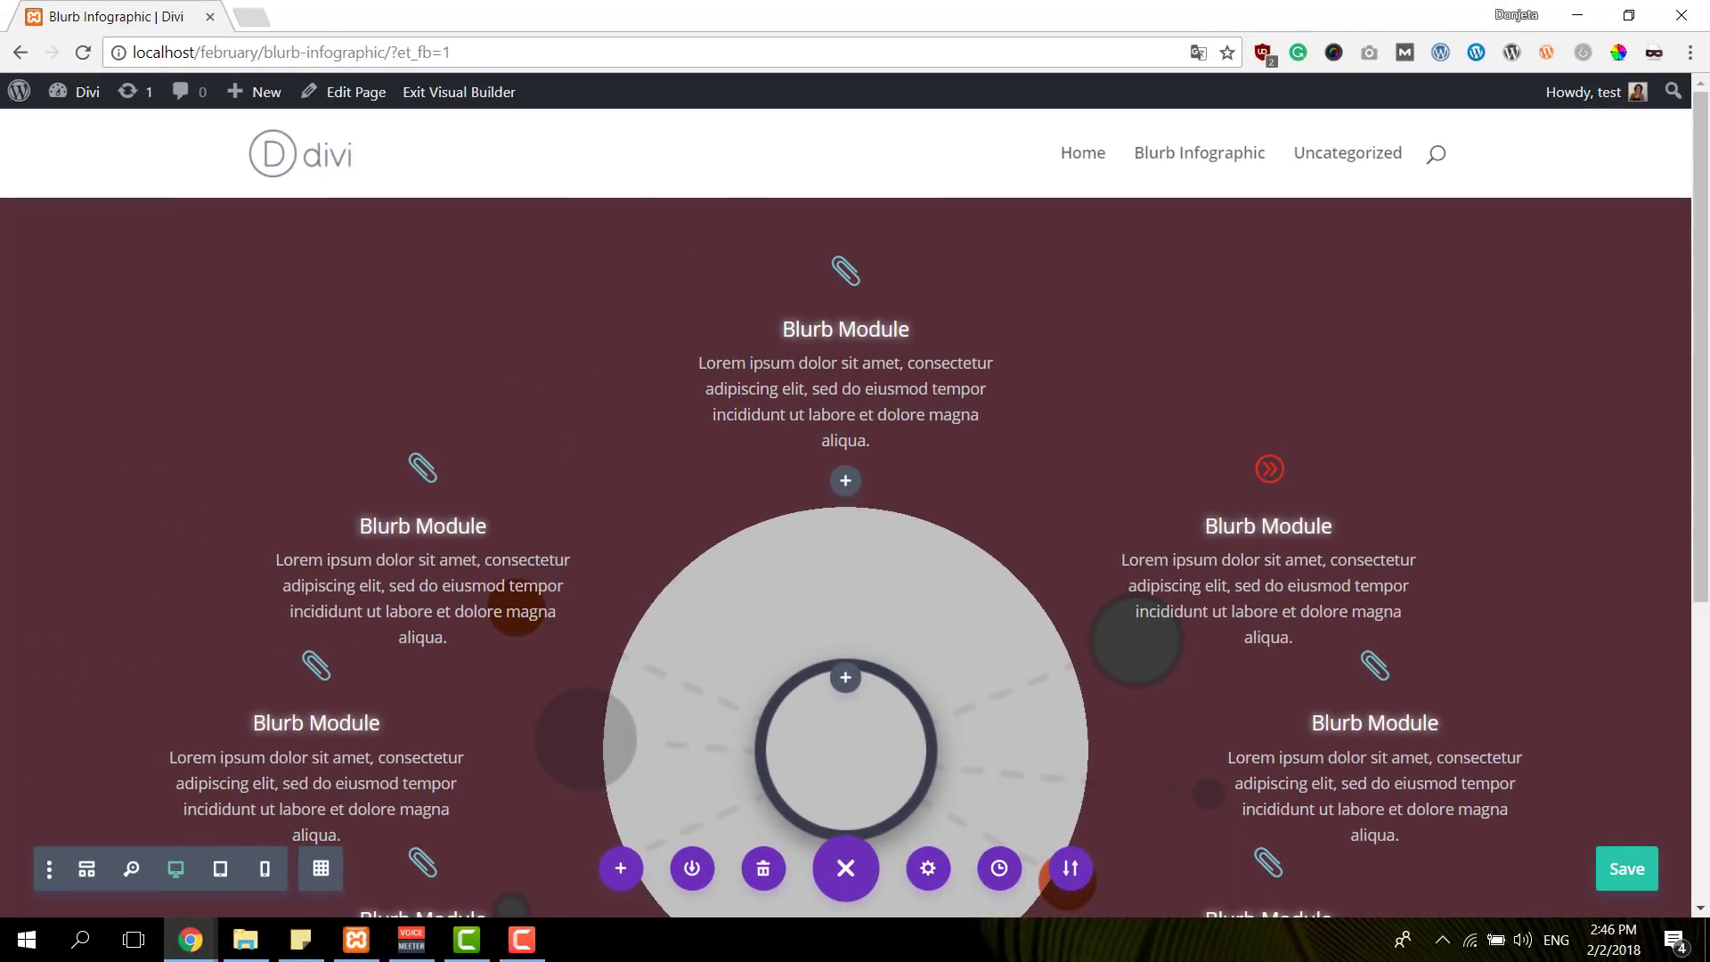
mouse_move(81, 234)
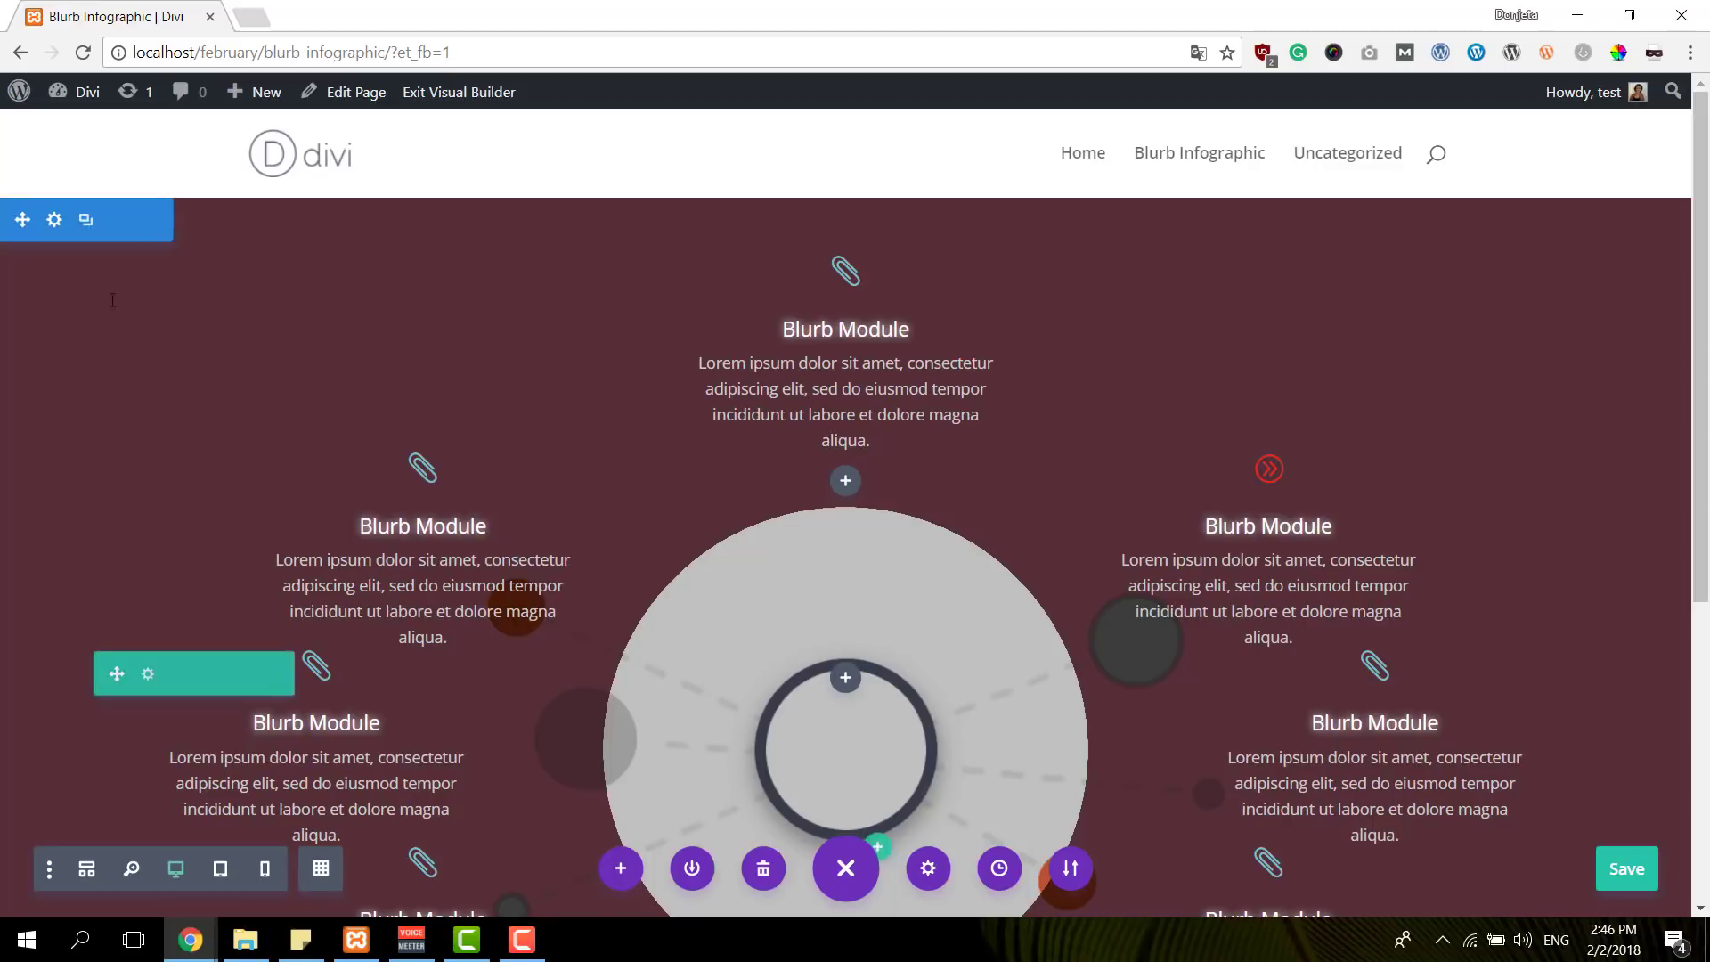
Duplicate the infographic section and remove the copy's background gradient and image
left_click(83, 223)
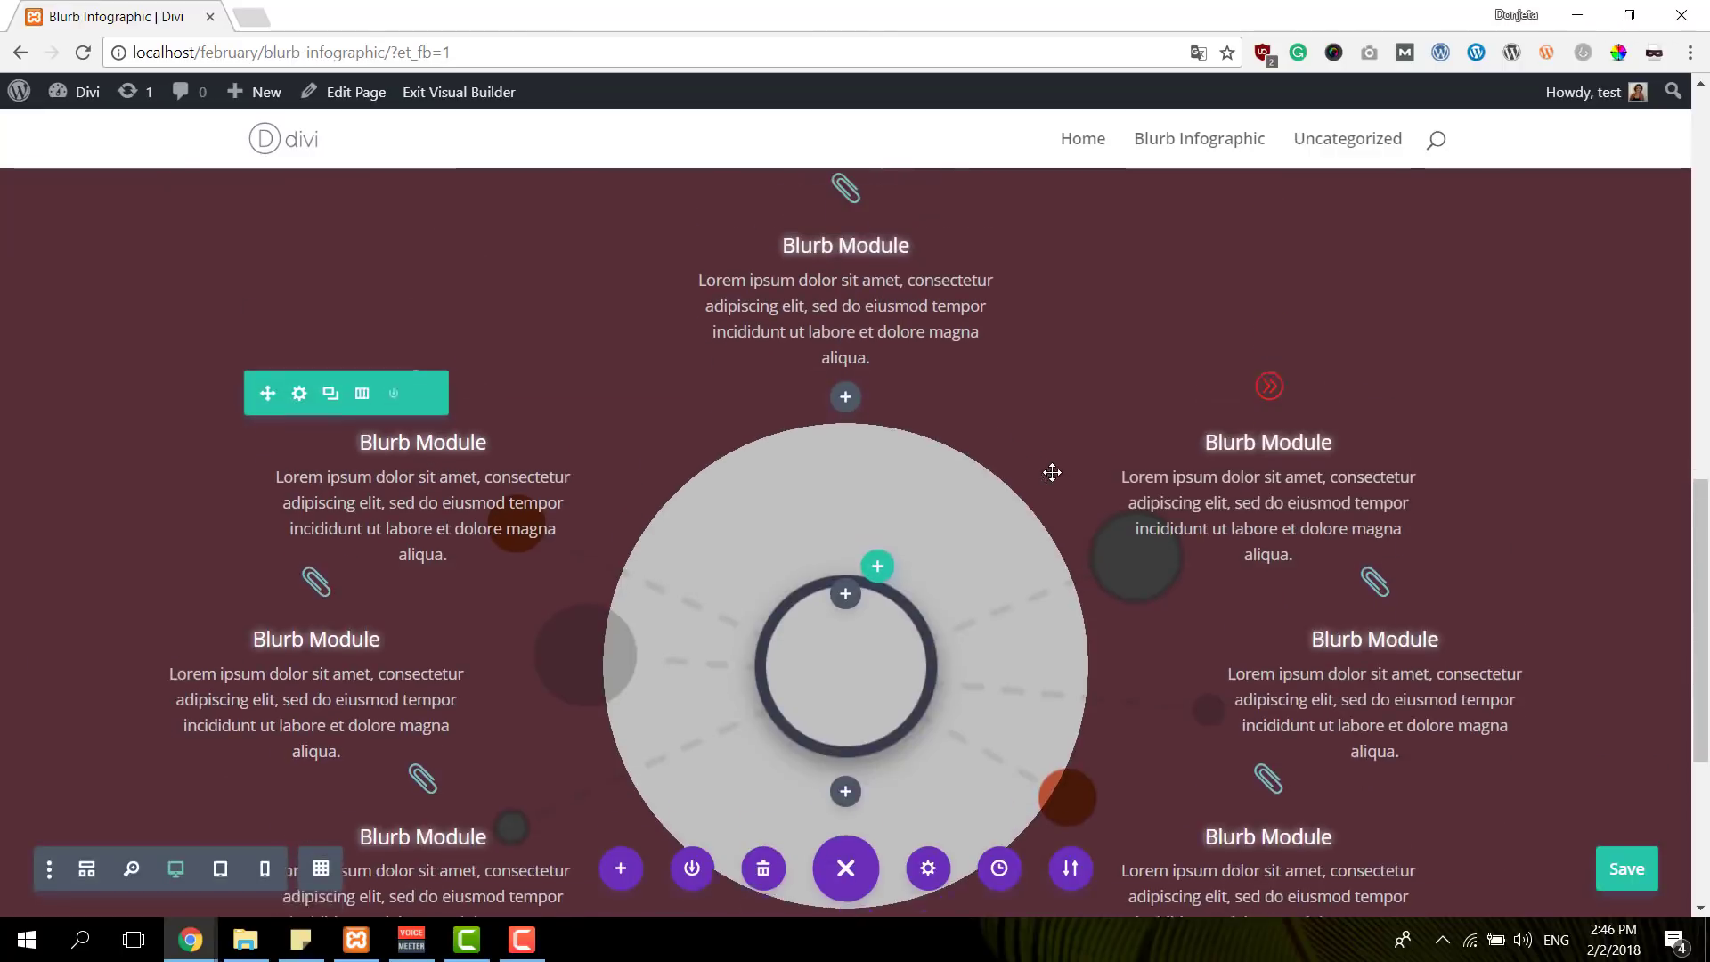
scroll(1050, 472, "up", 1)
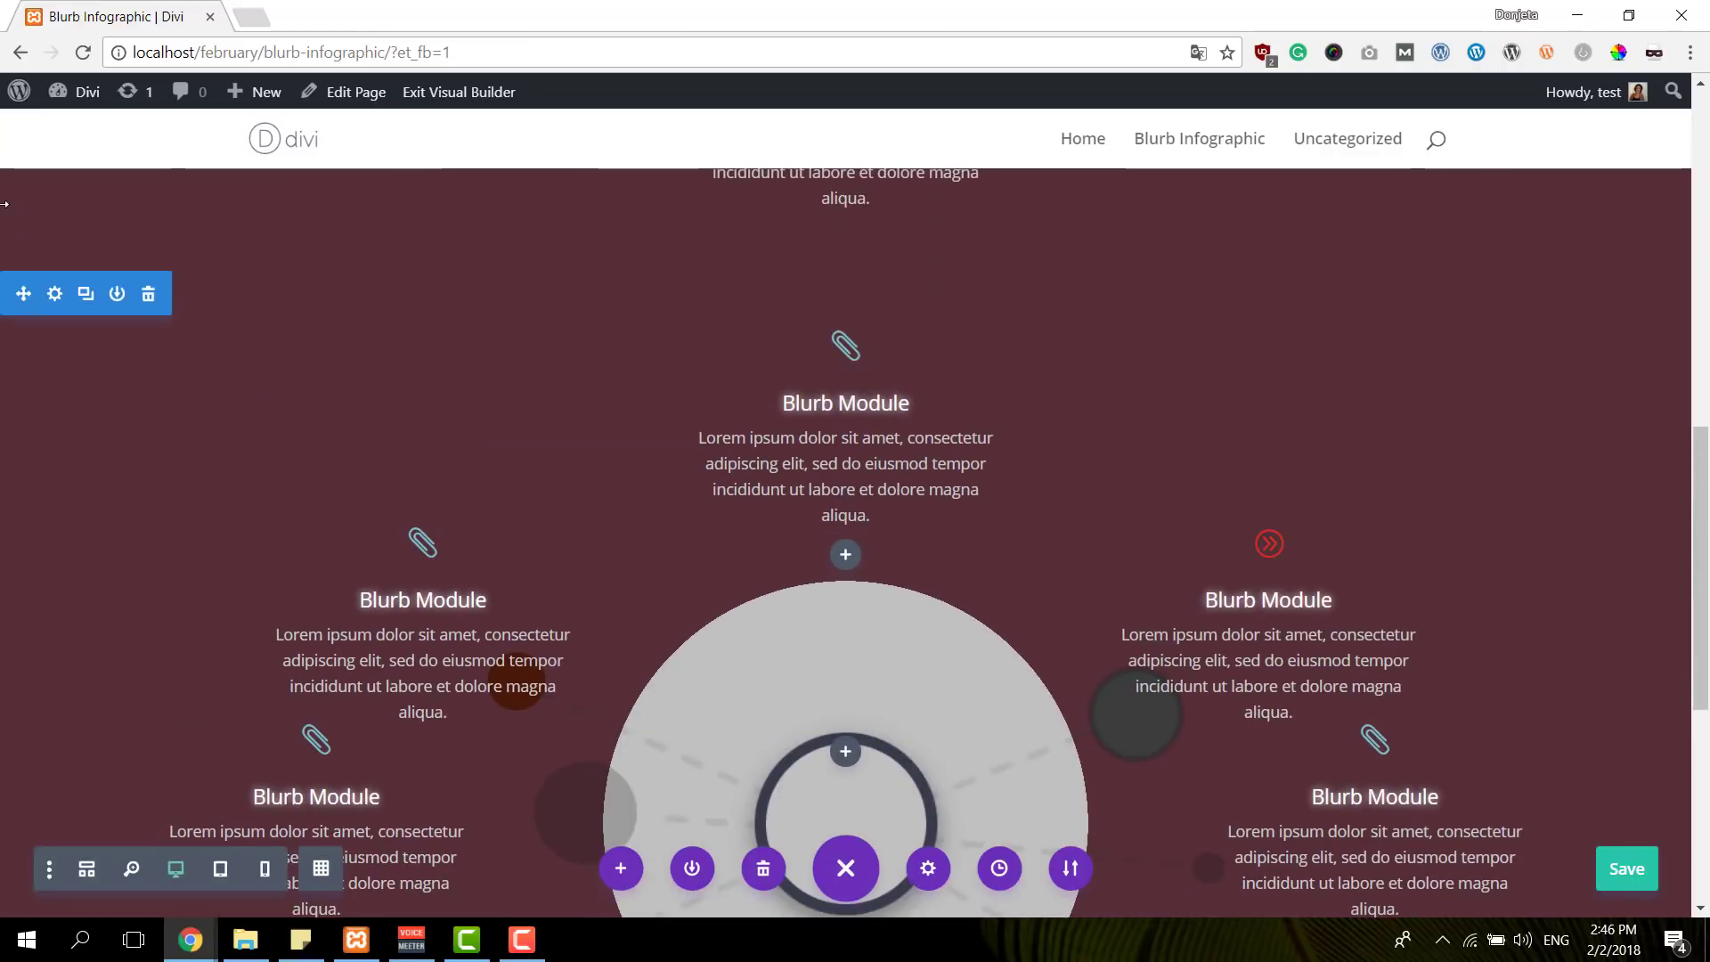
left_click(66, 296)
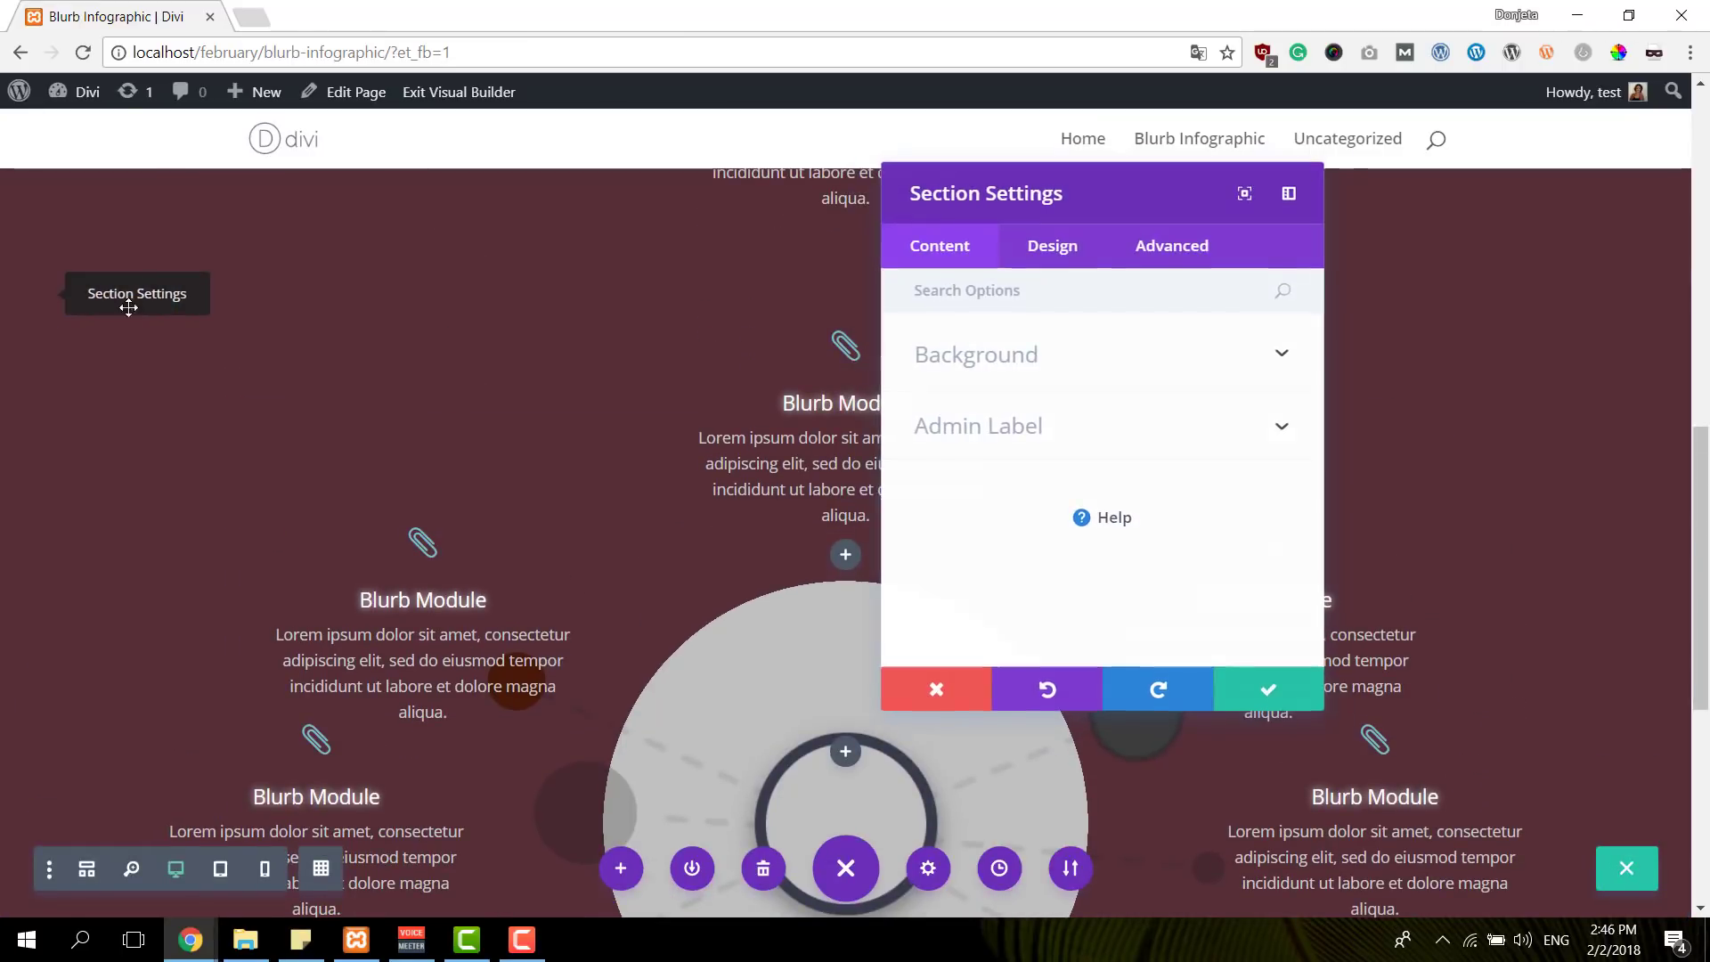
left_click(1098, 367)
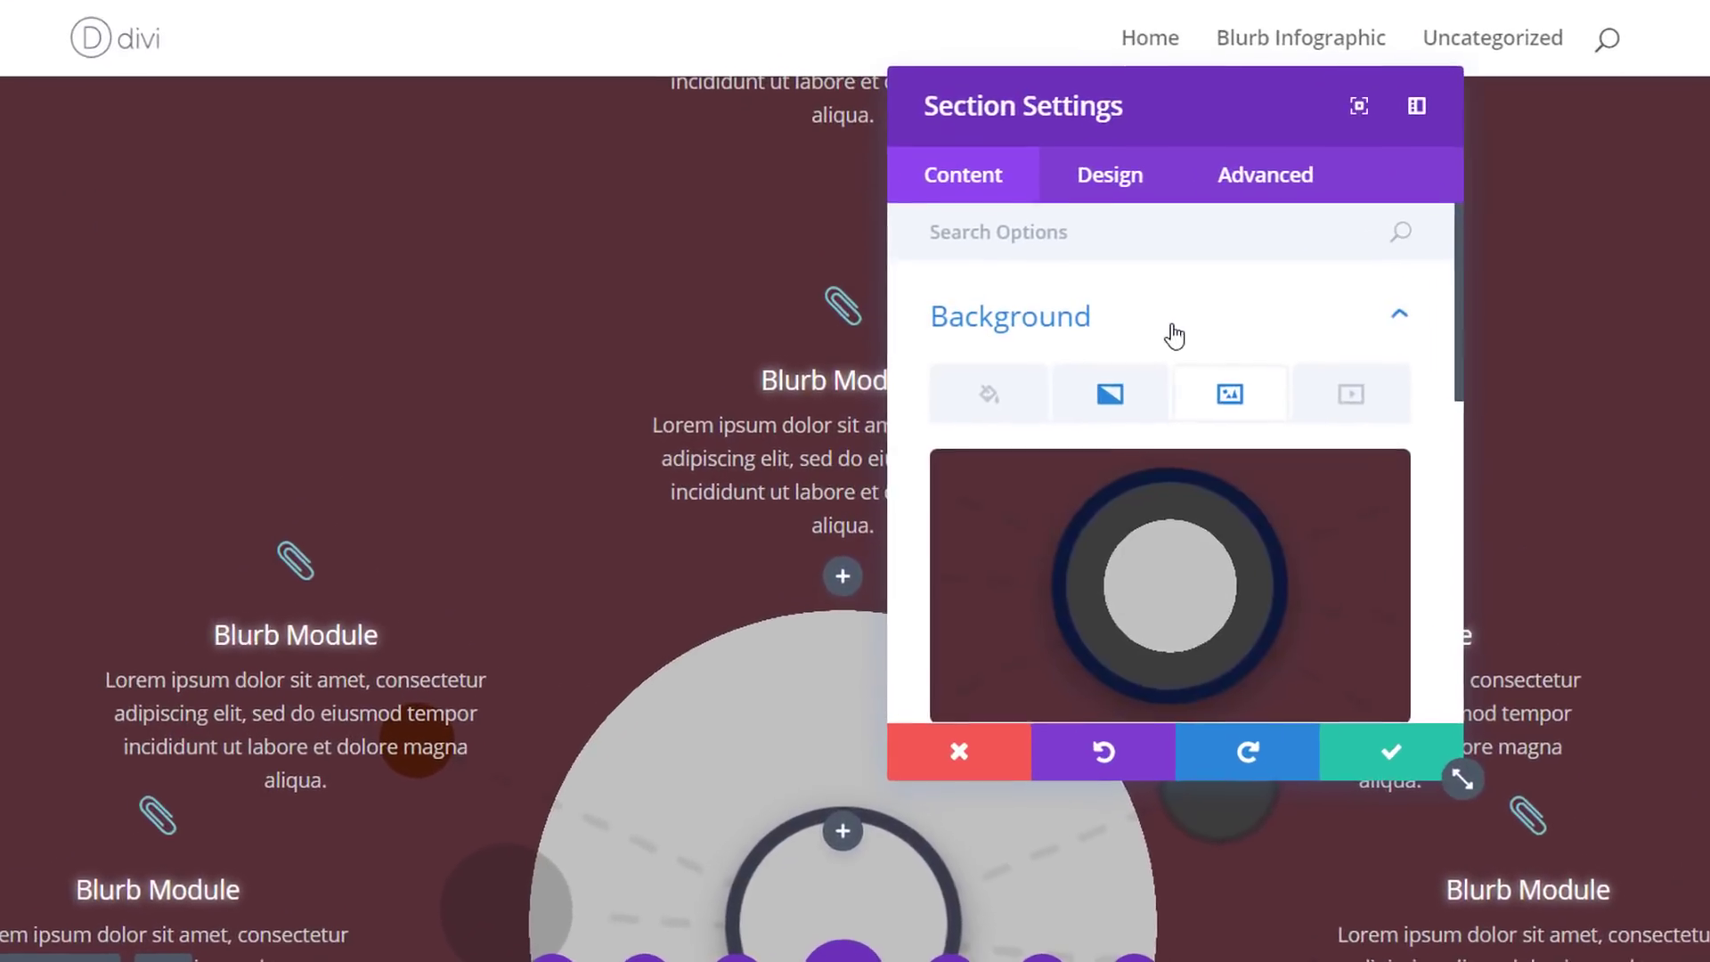
left_click(1111, 393)
mouse_move(1371, 503)
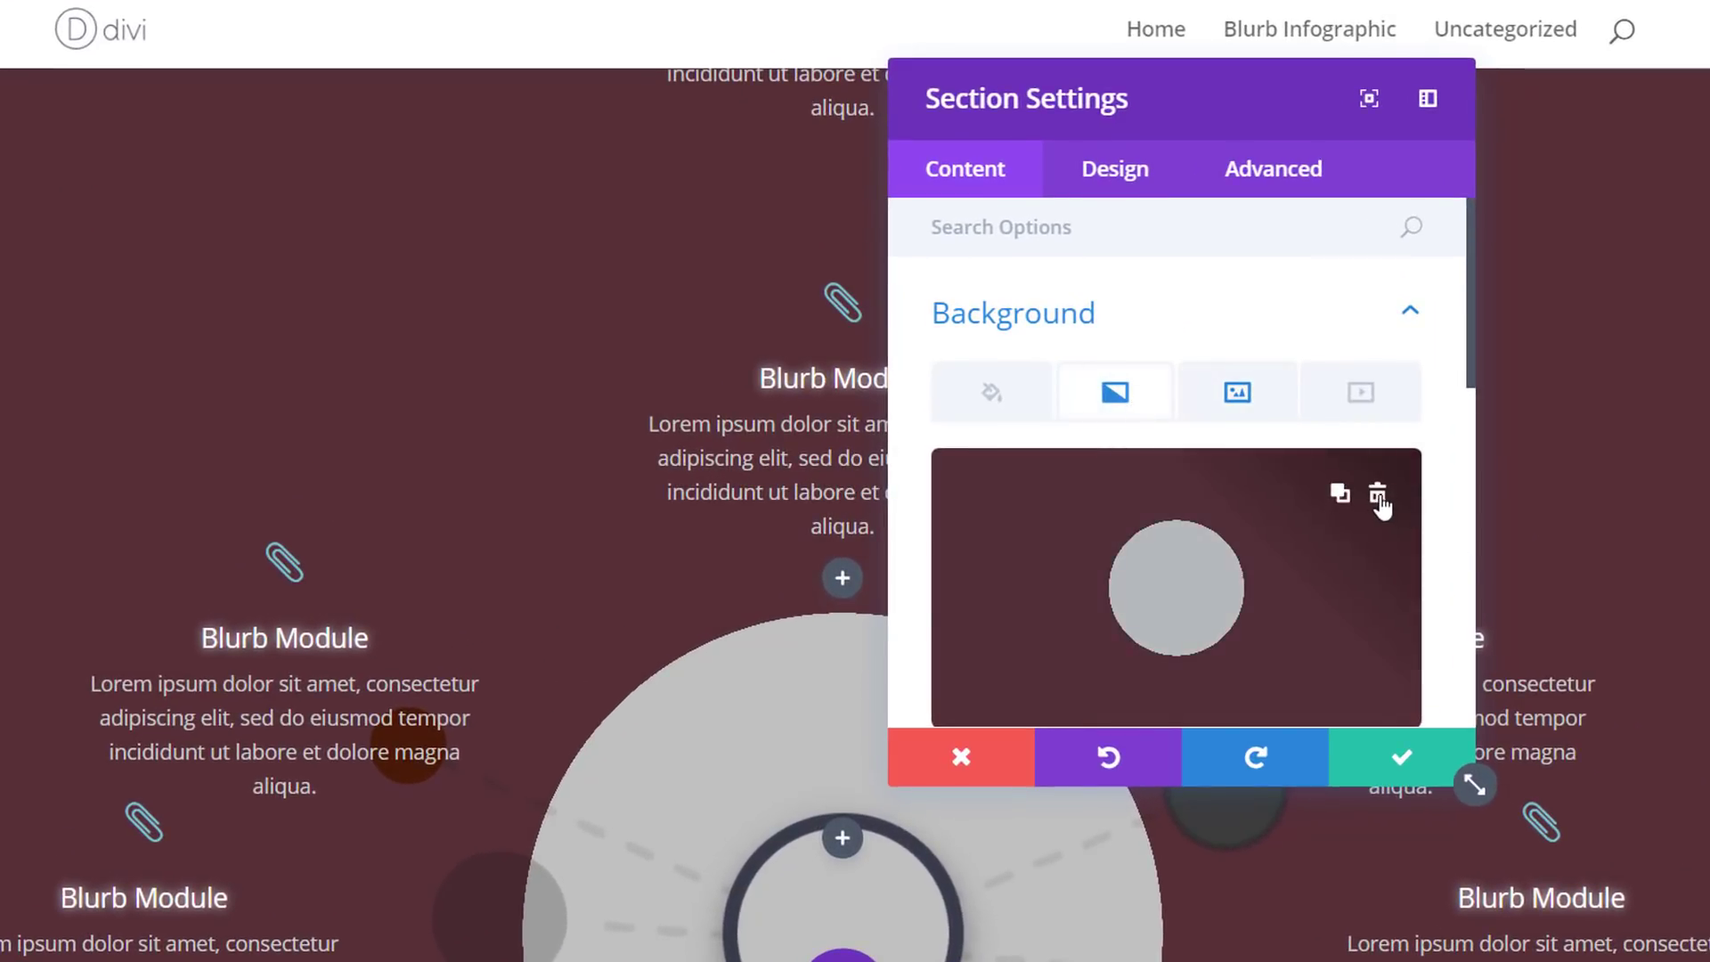
left_click(1377, 498)
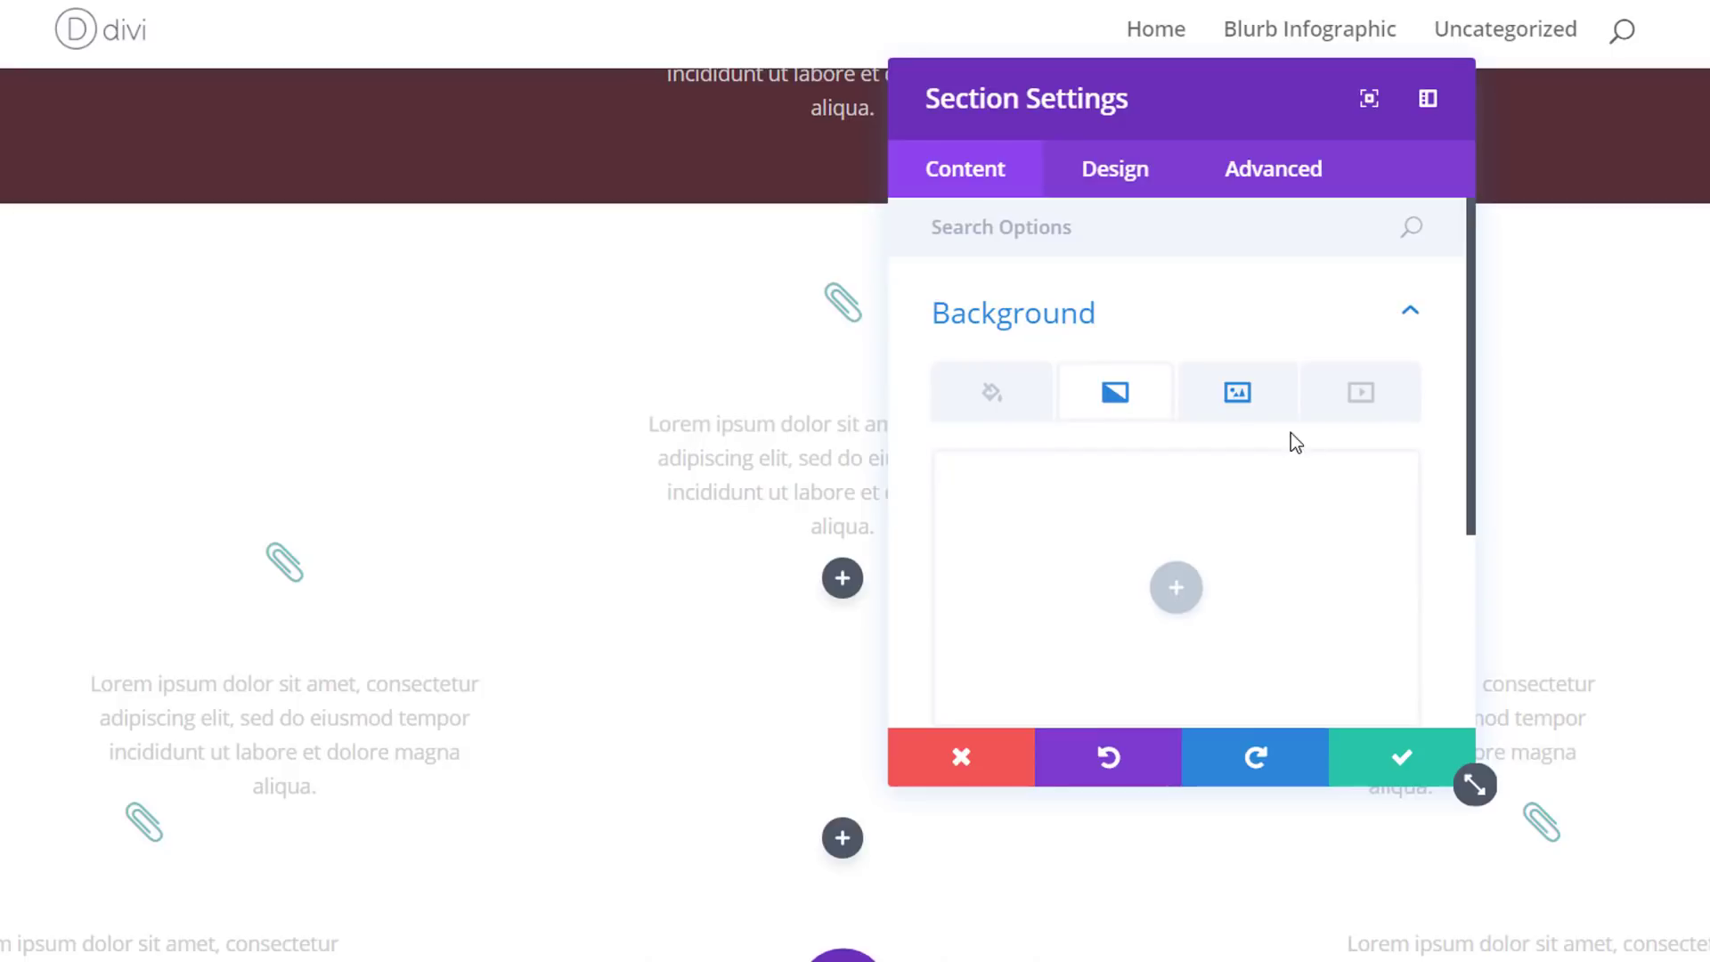
left_click(1264, 401)
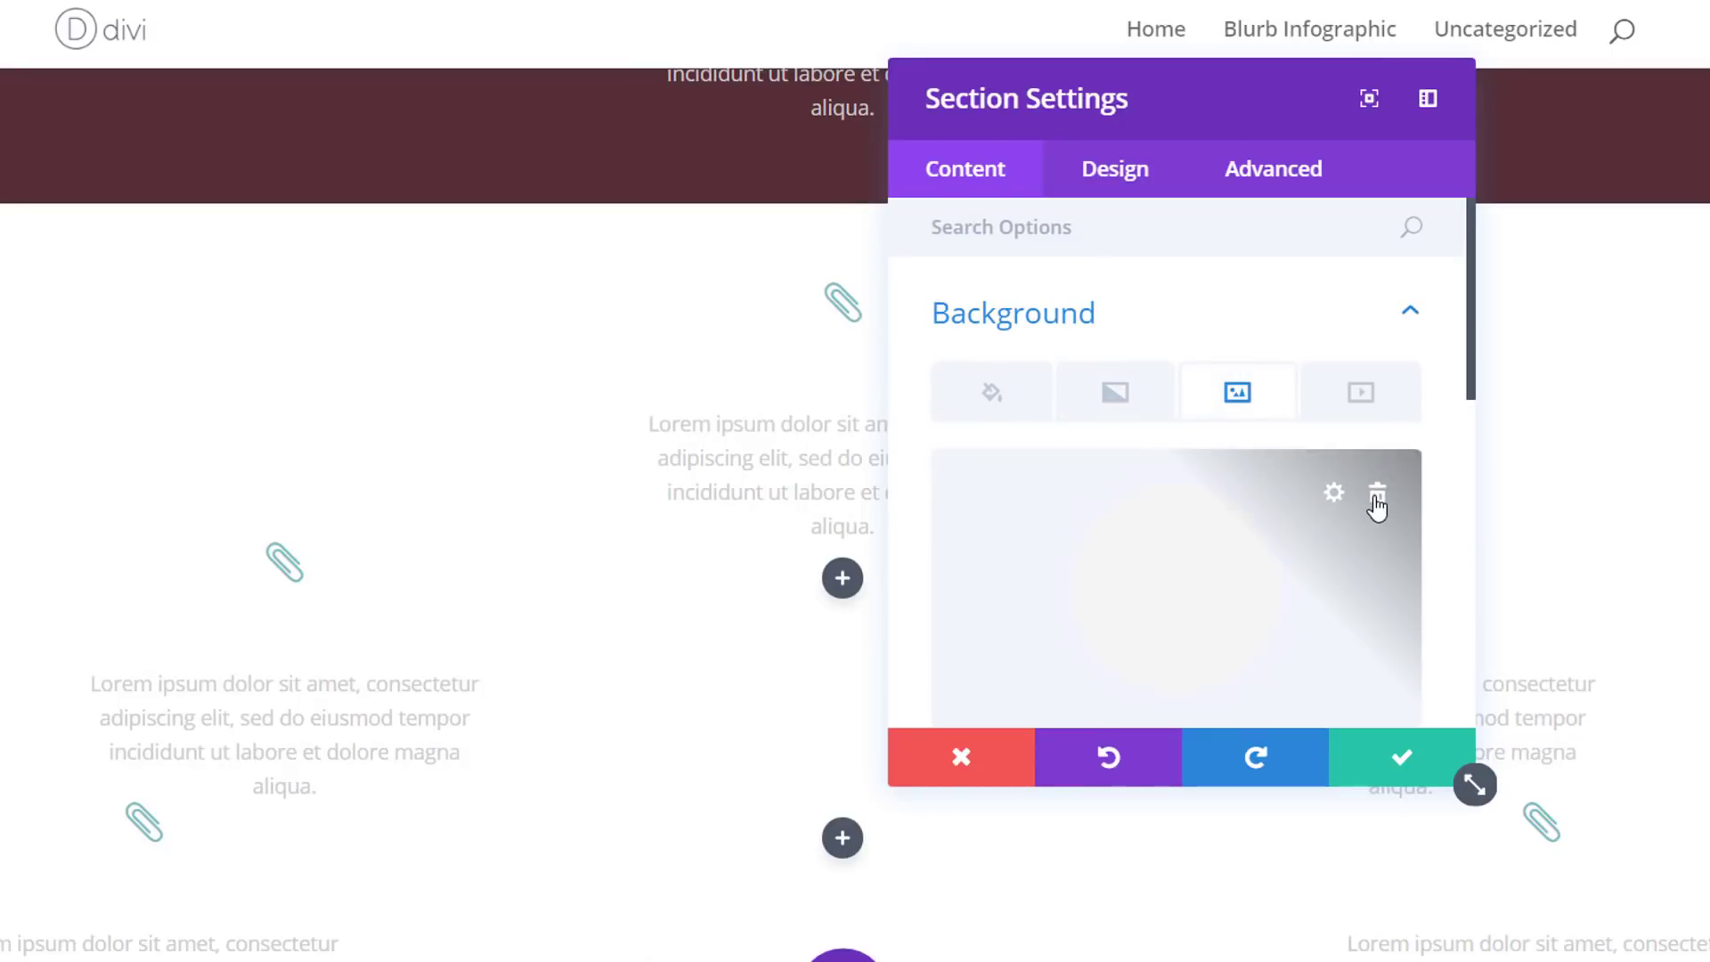
left_click(1377, 499)
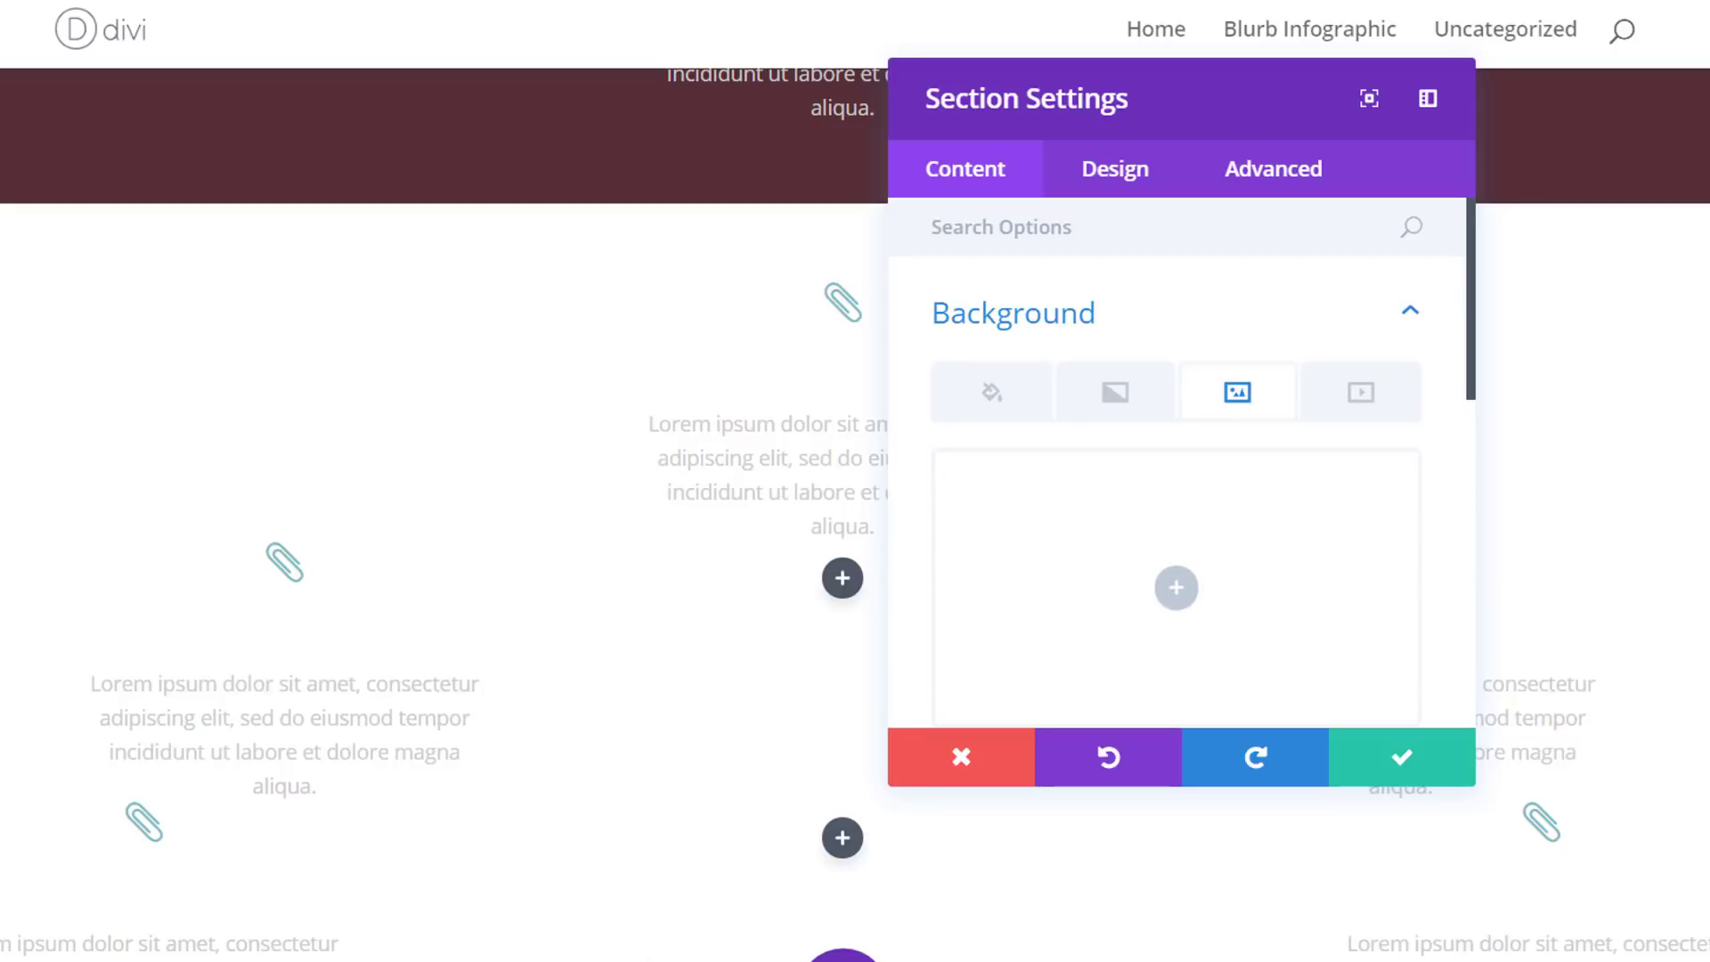
Set the section background colour to rgba(45,0,11,0.81)
left_click(1005, 401)
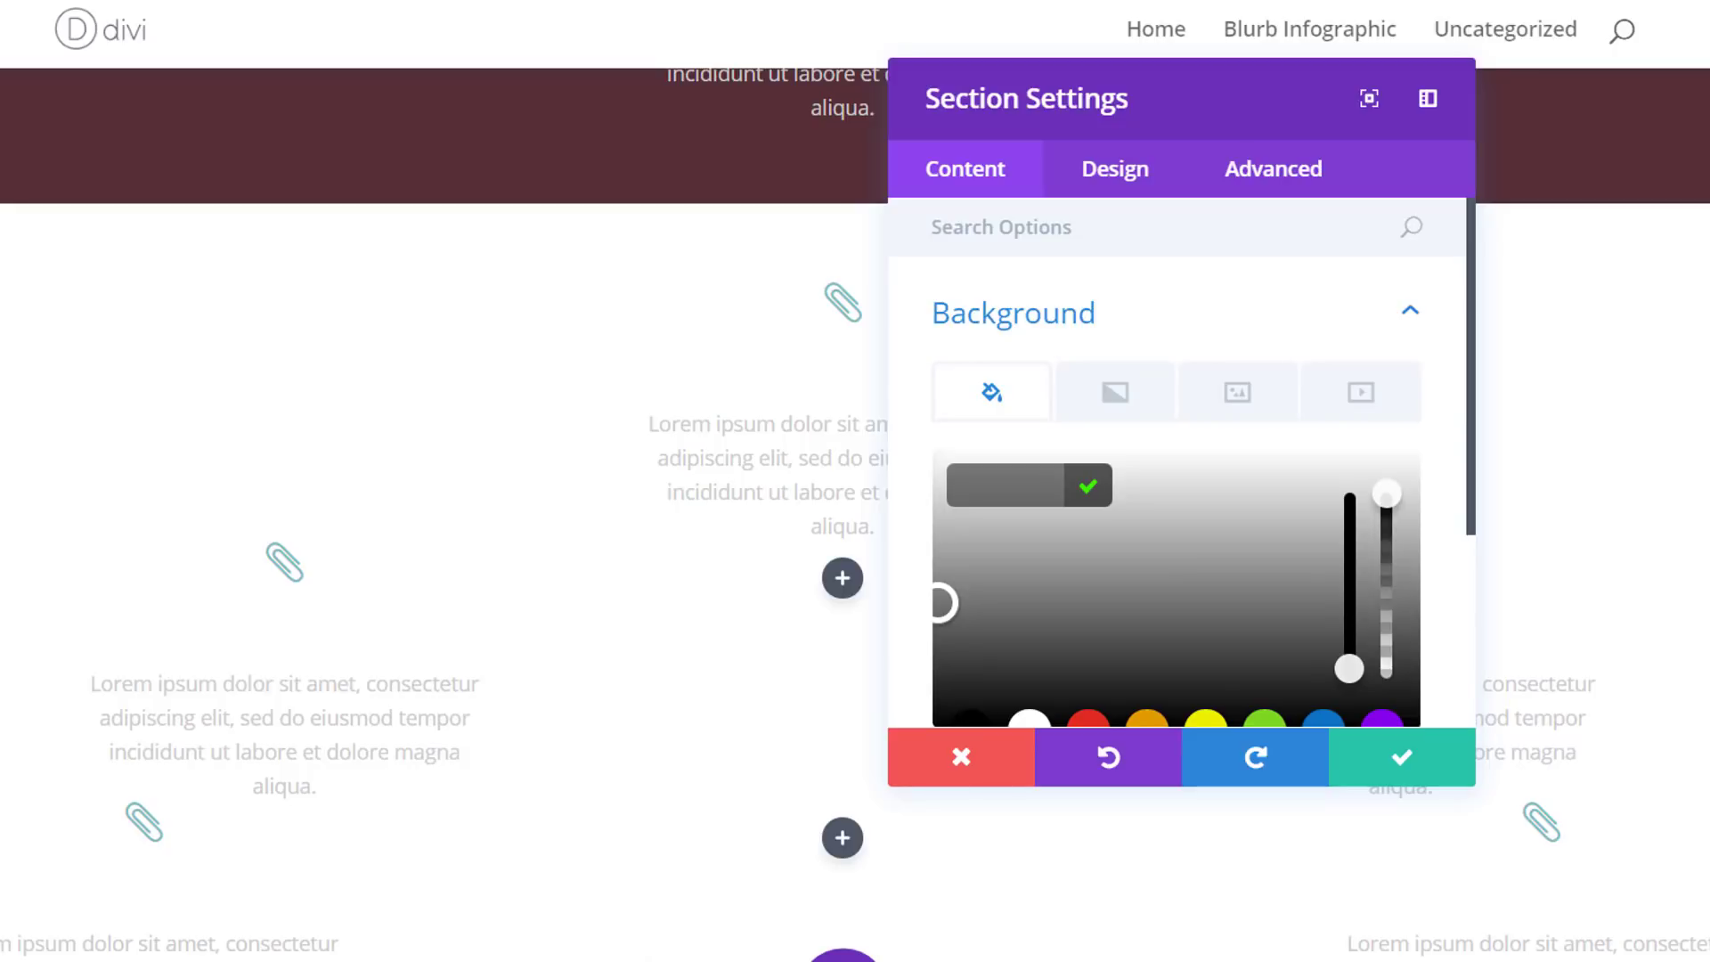
left_click(1043, 484)
type("rgba(45,0,11,0.81)")
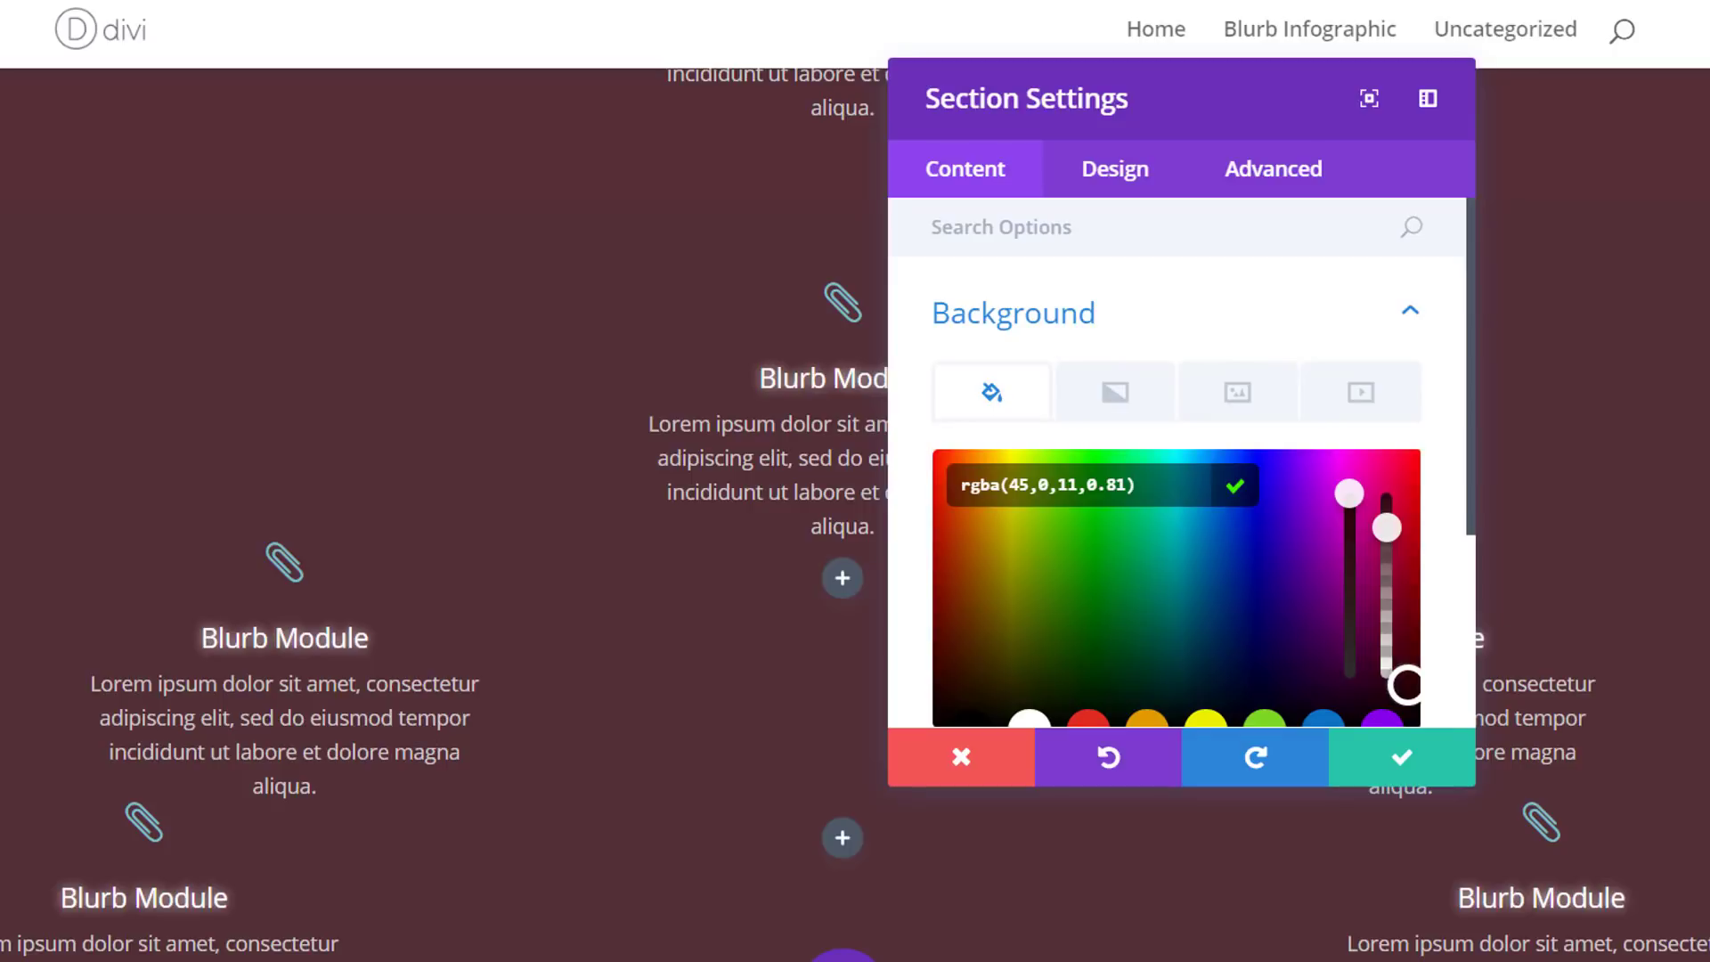
Save the section's new background settings
left_click(1401, 757)
scroll(1553, 564, "down", 5)
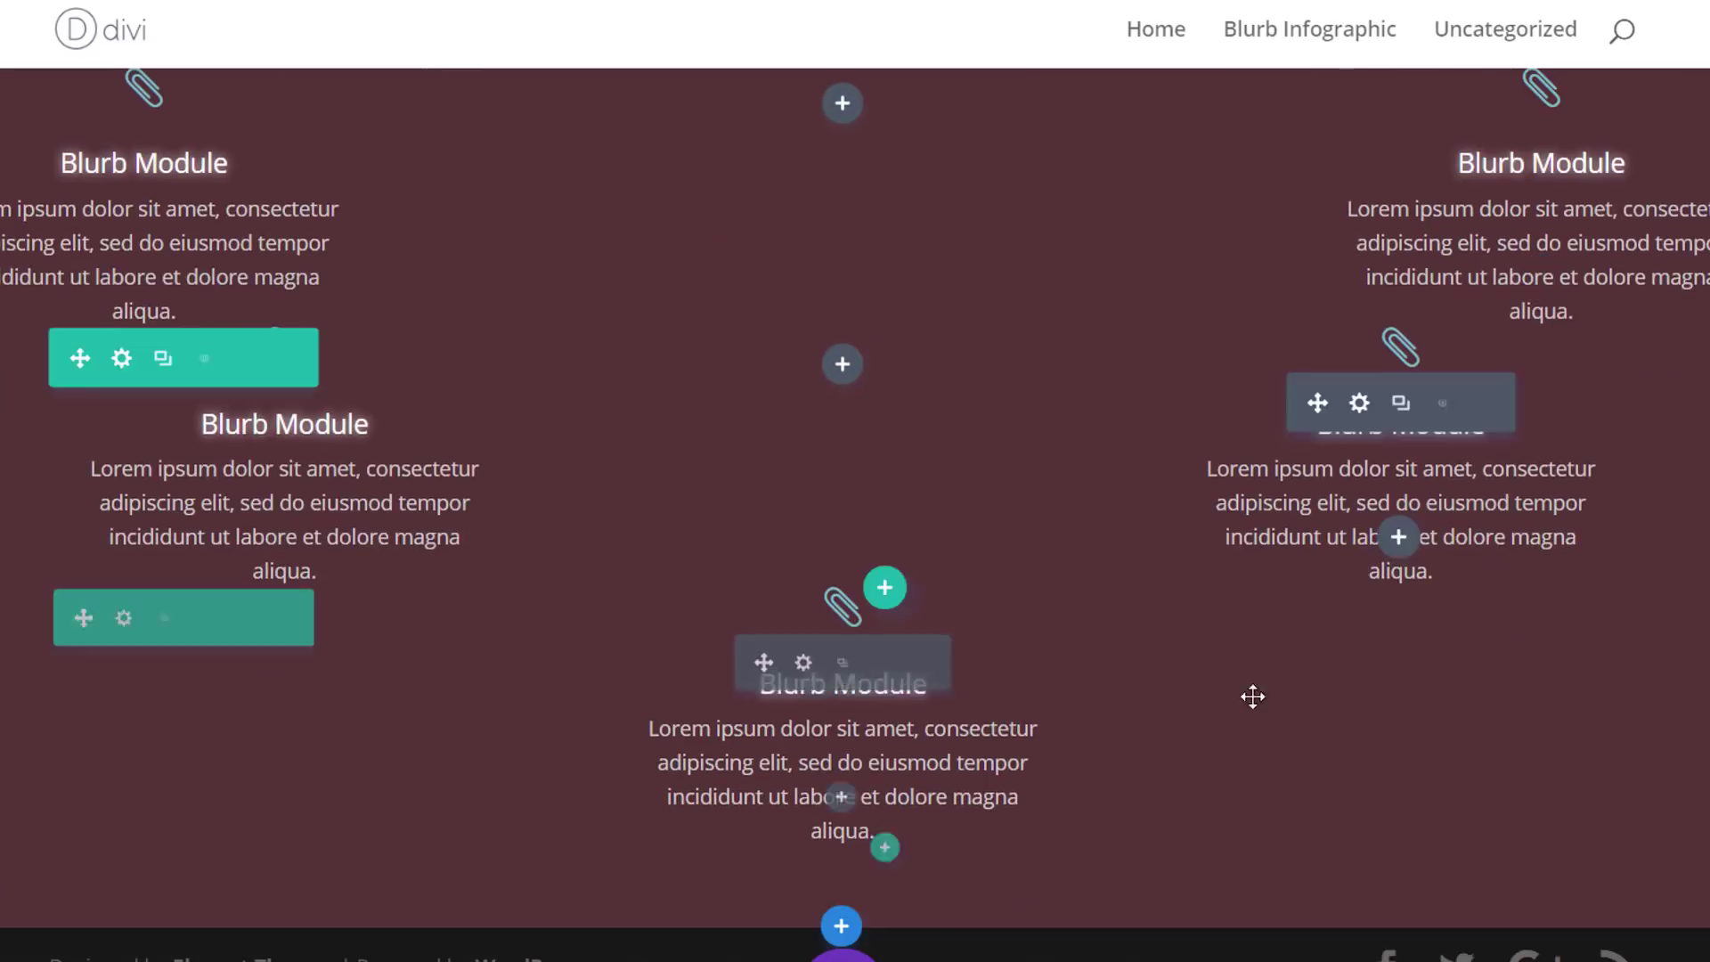
scroll(873, 305, "up", 4)
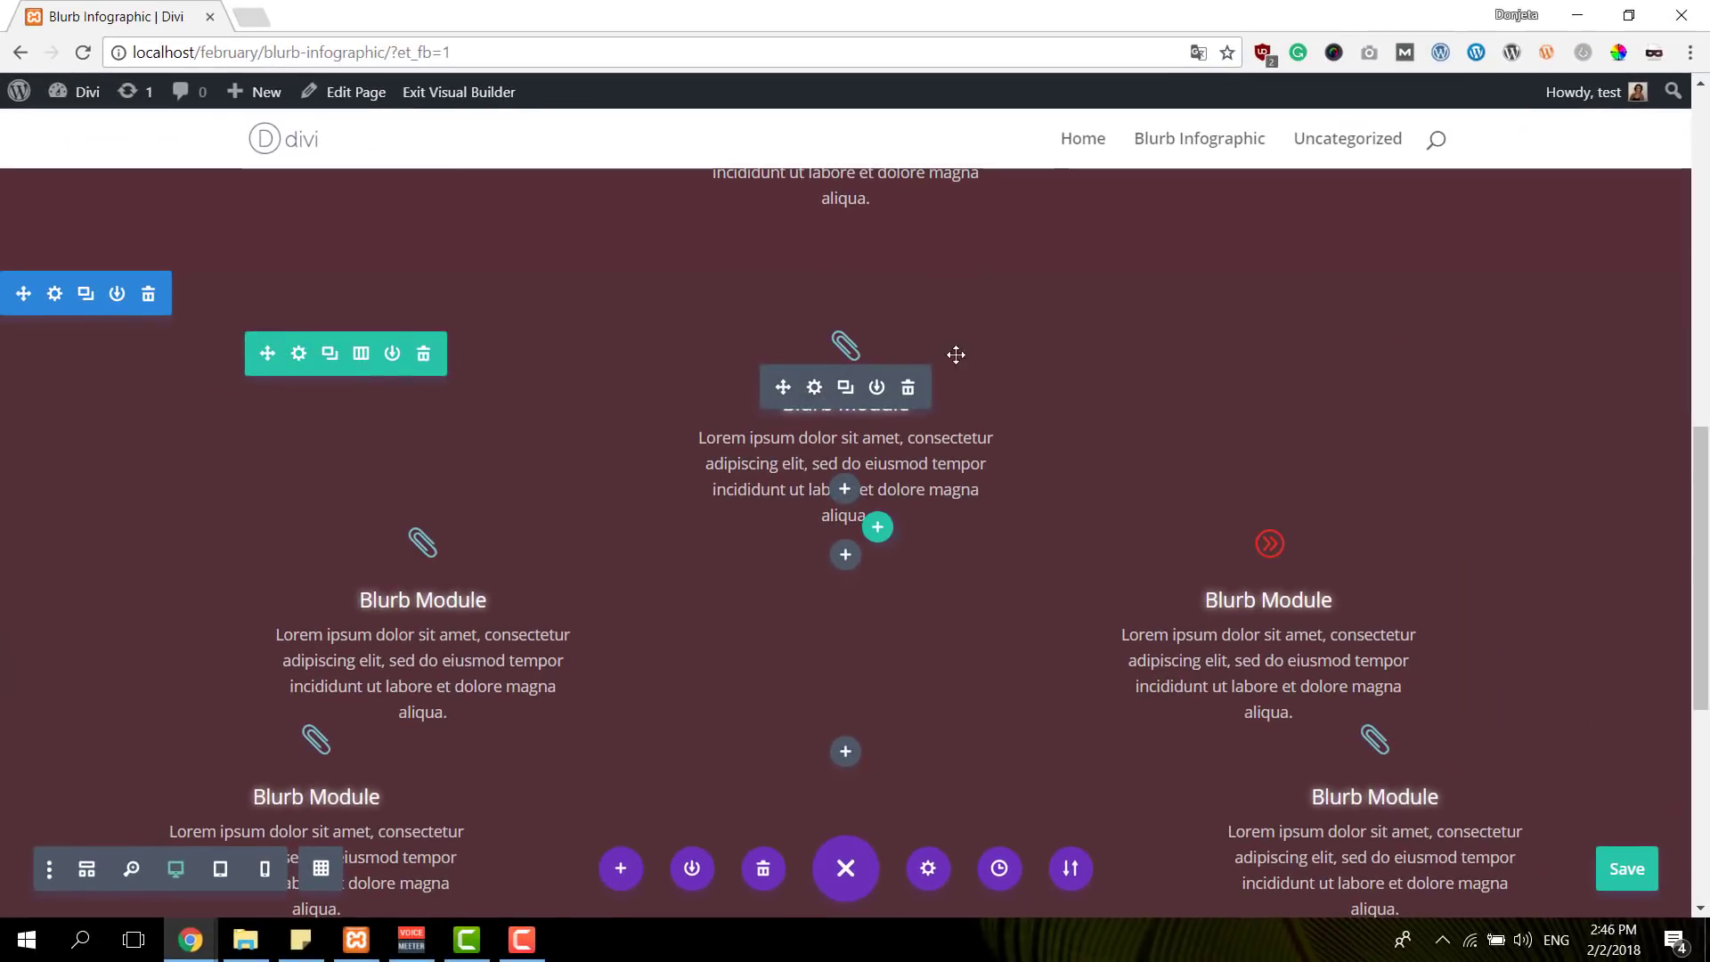
scroll(957, 354, "down", 3)
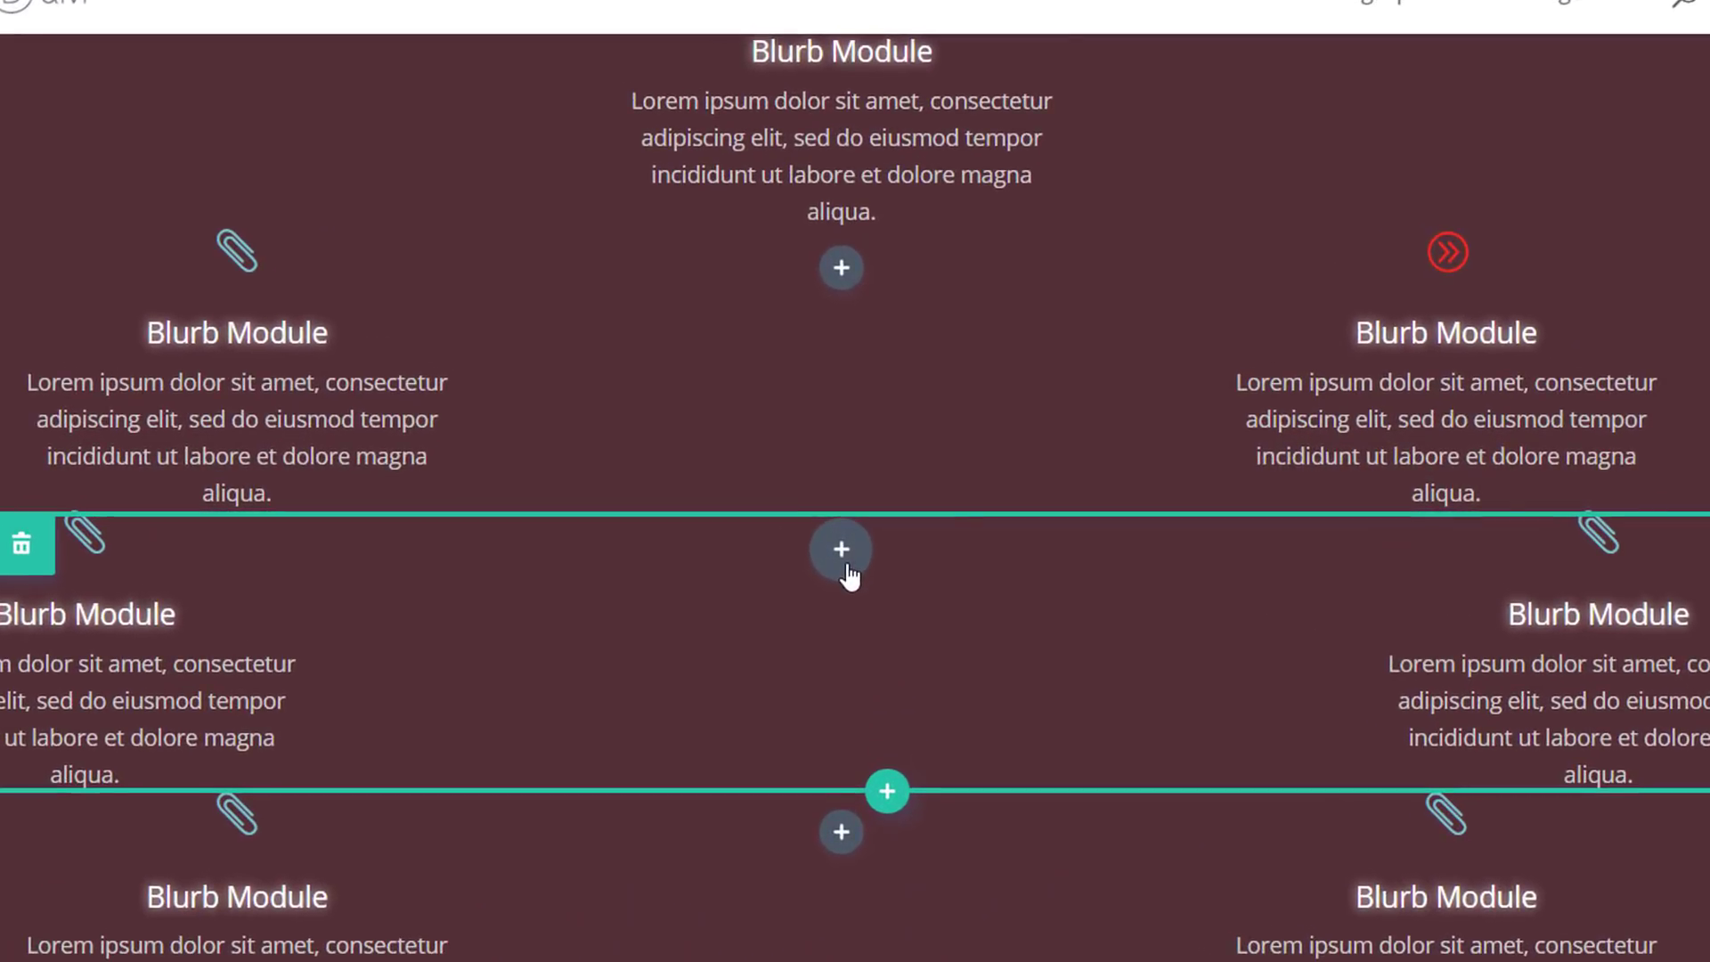
Add an Image module to the centre column showing the circle graphic
left_click(845, 528)
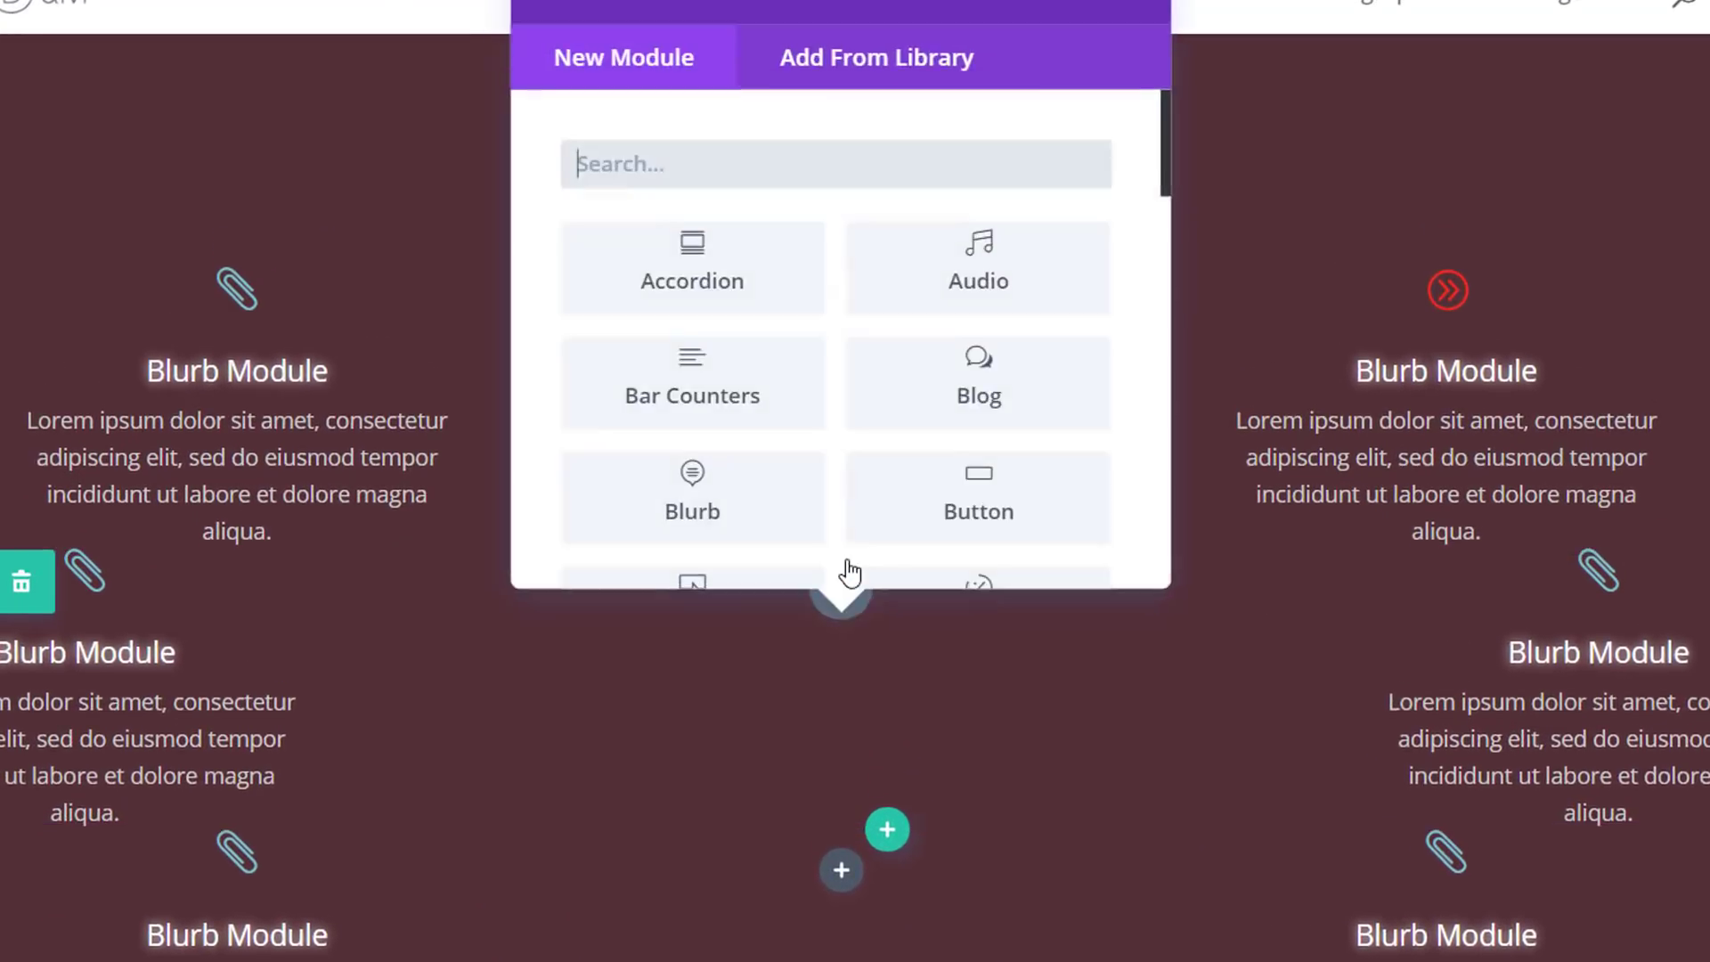
type("image")
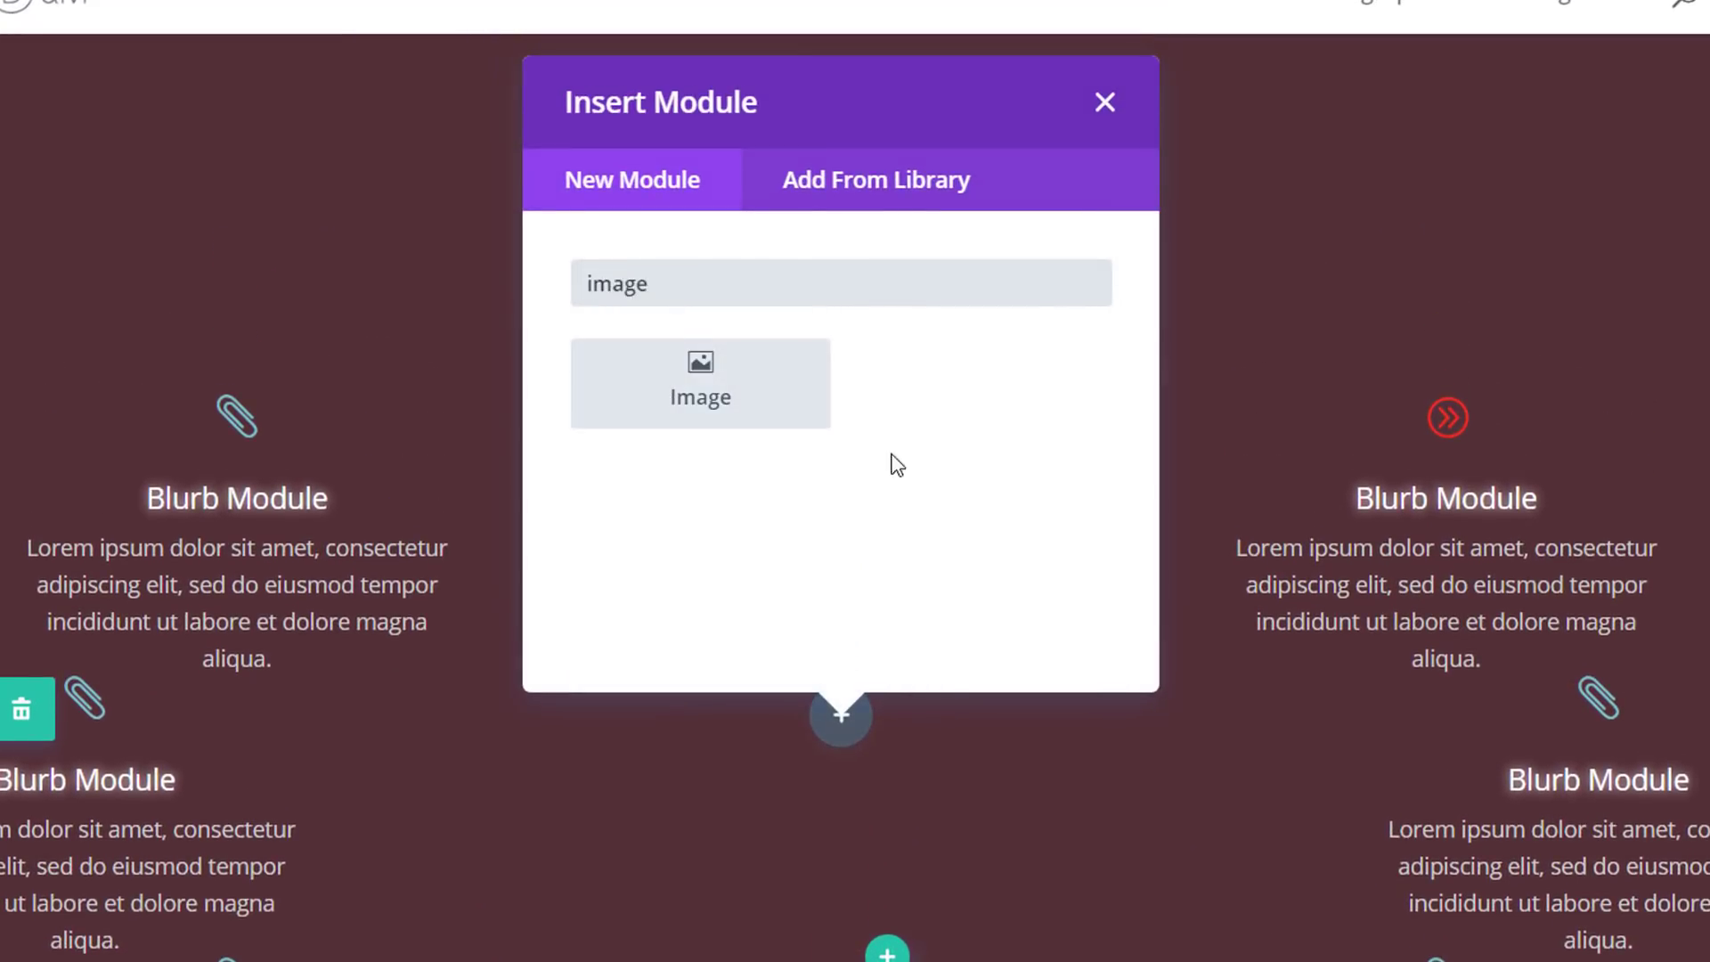
left_click(730, 365)
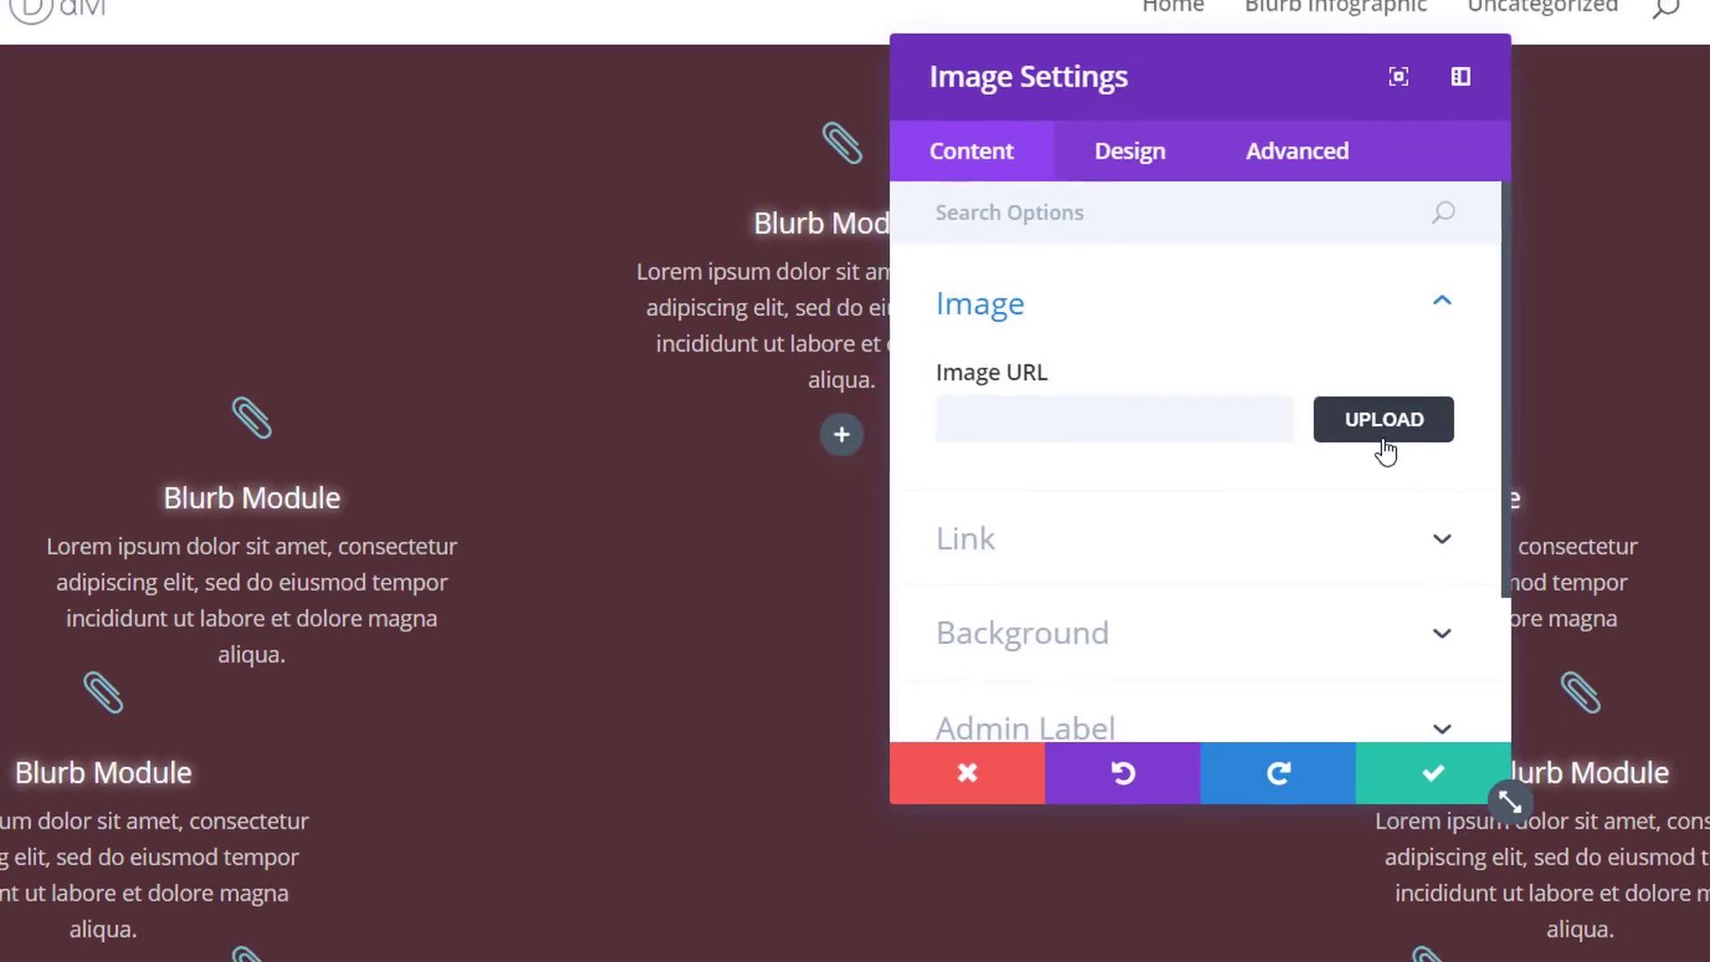
left_click(1378, 441)
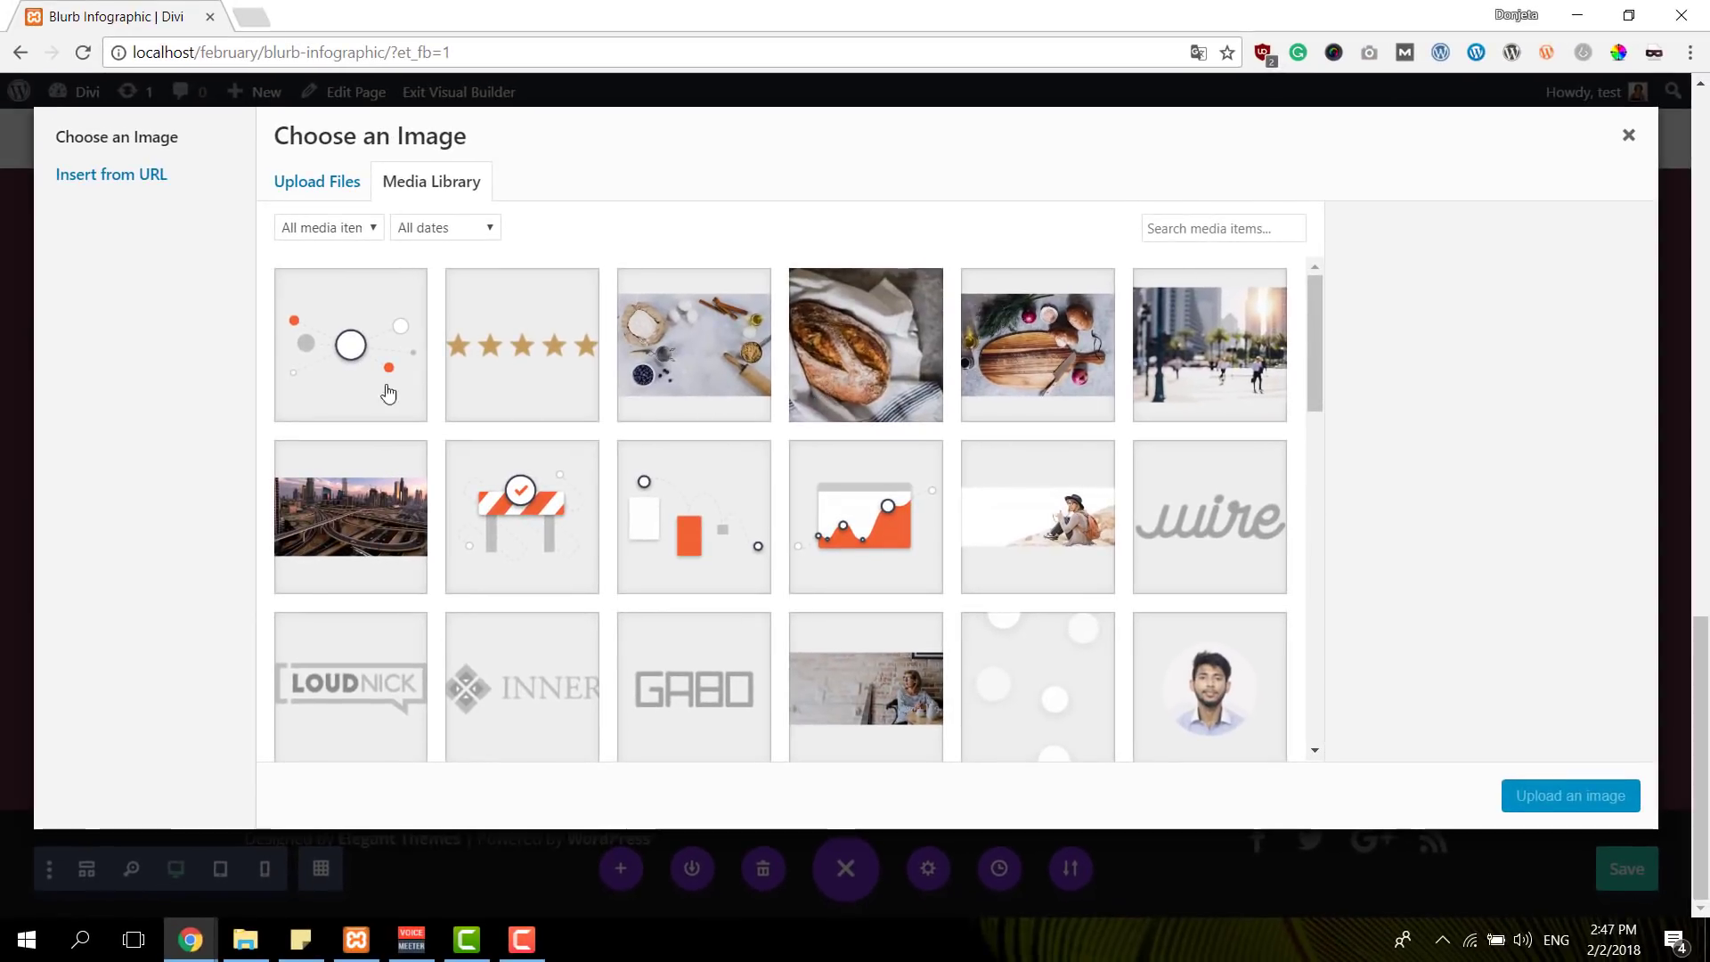
left_click(364, 385)
left_click(1587, 812)
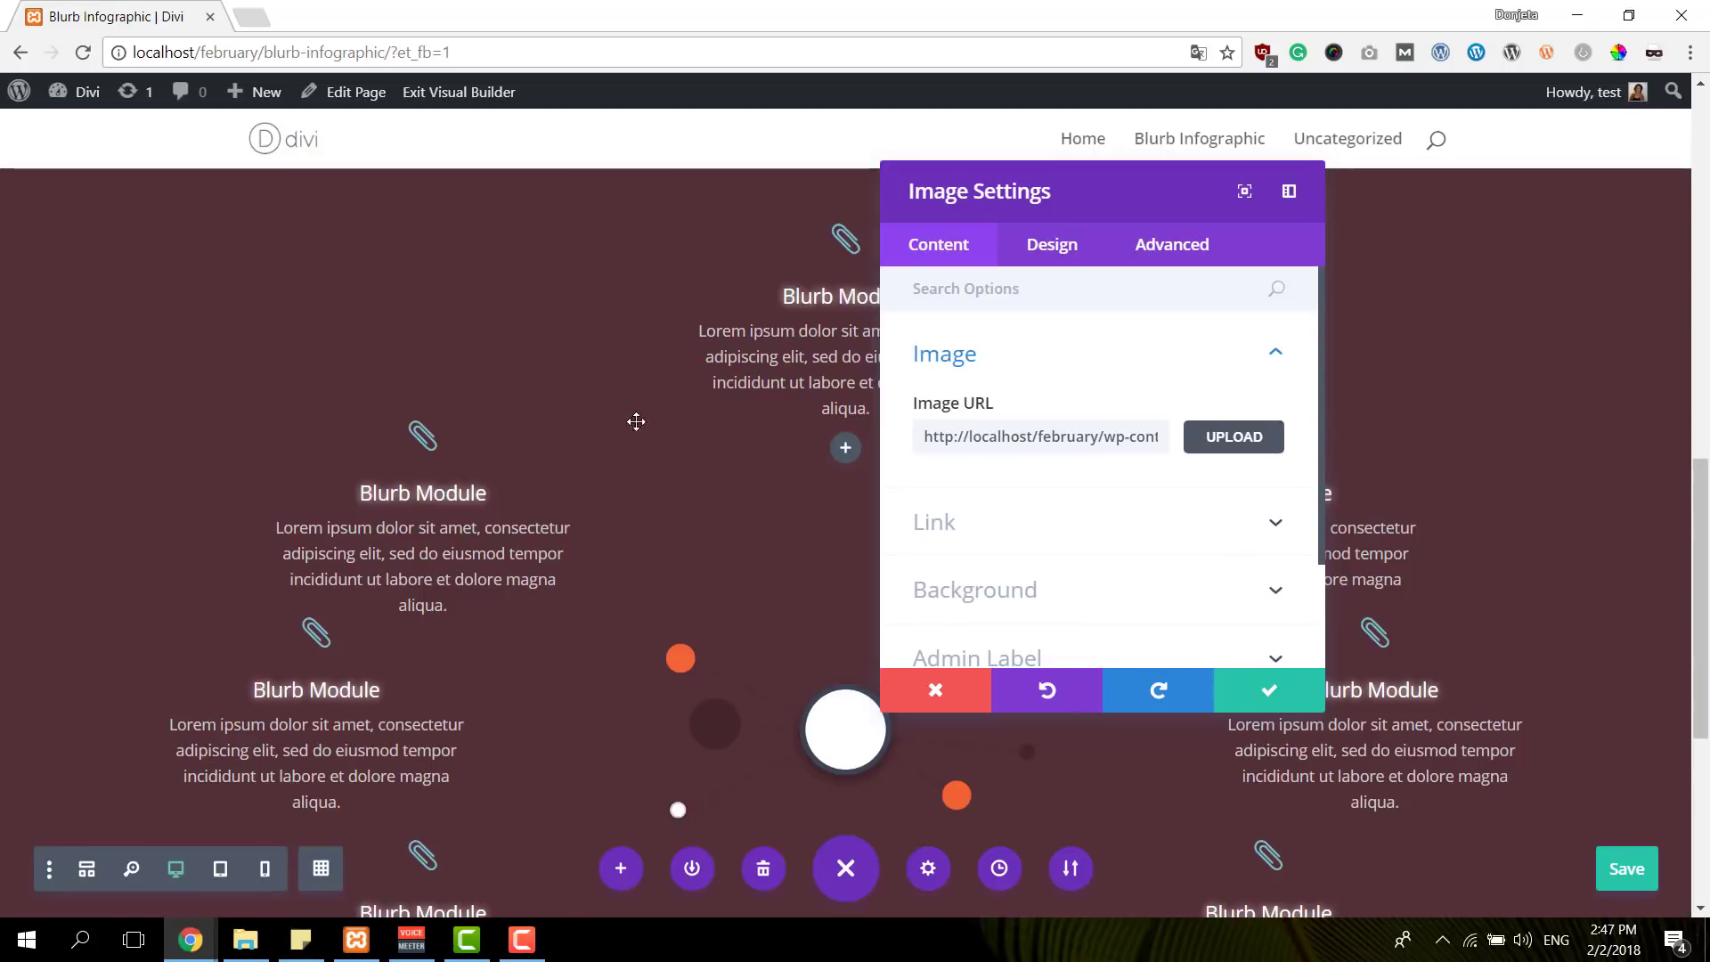
Apply a 166deg hue filter to the image so its orange dots turn teal, and save
left_click(1096, 249)
scroll(1033, 522, "down", 3)
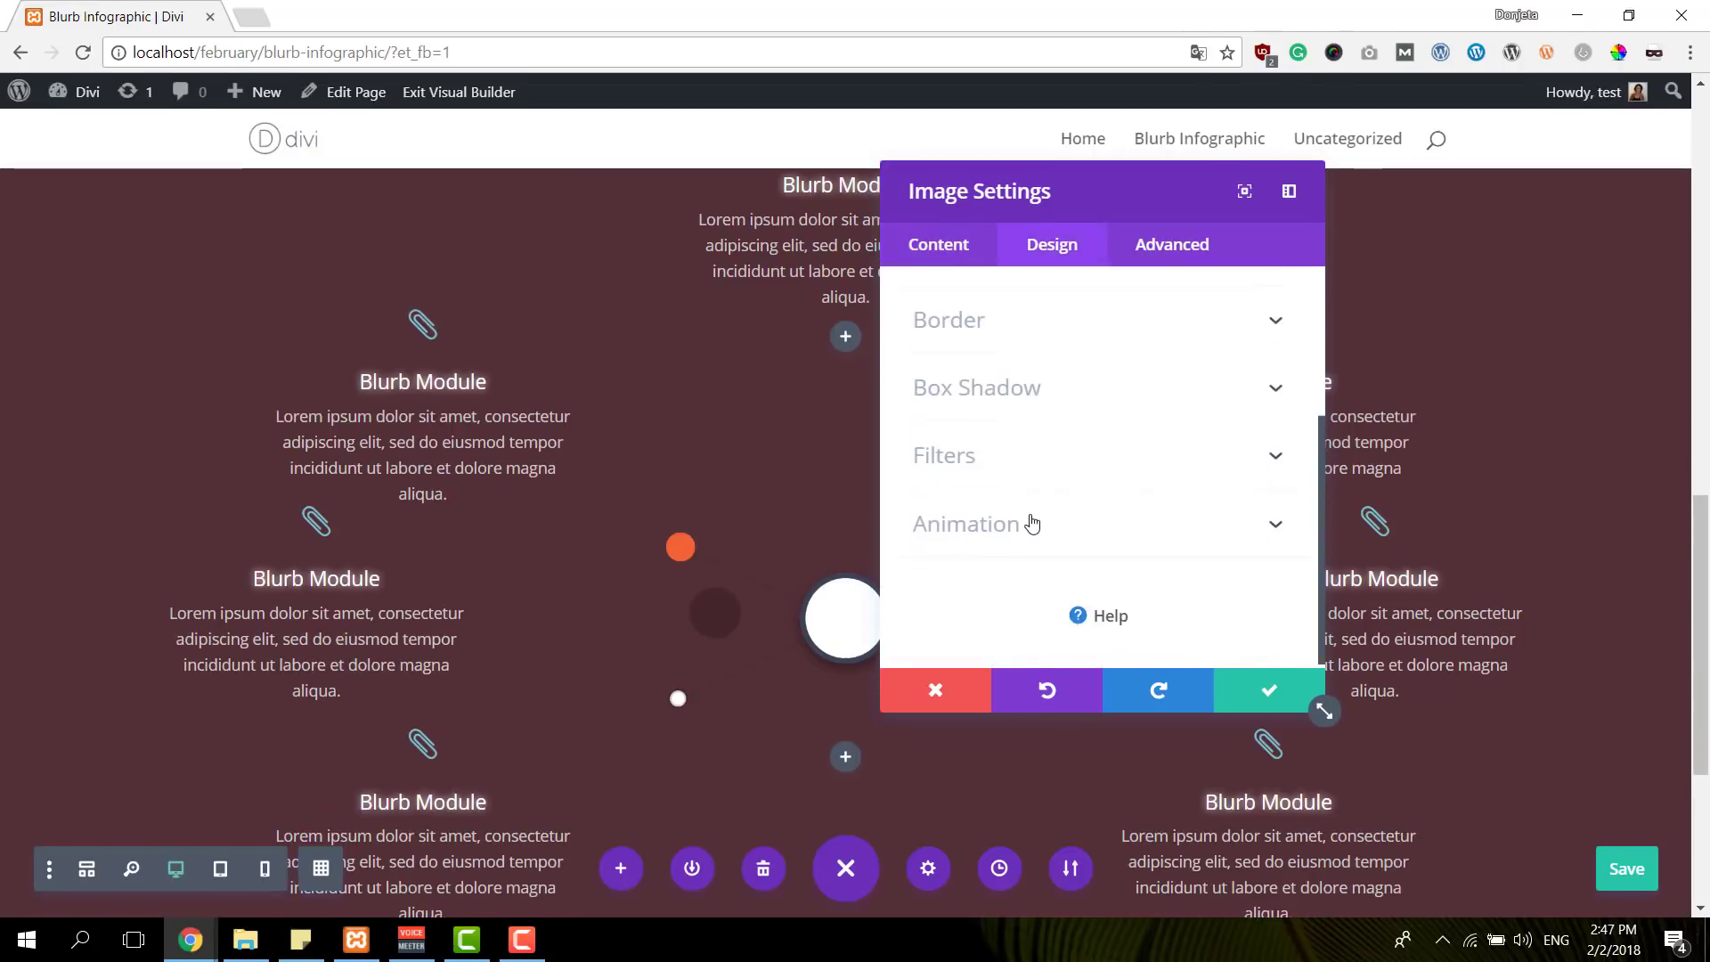
left_click(1050, 463)
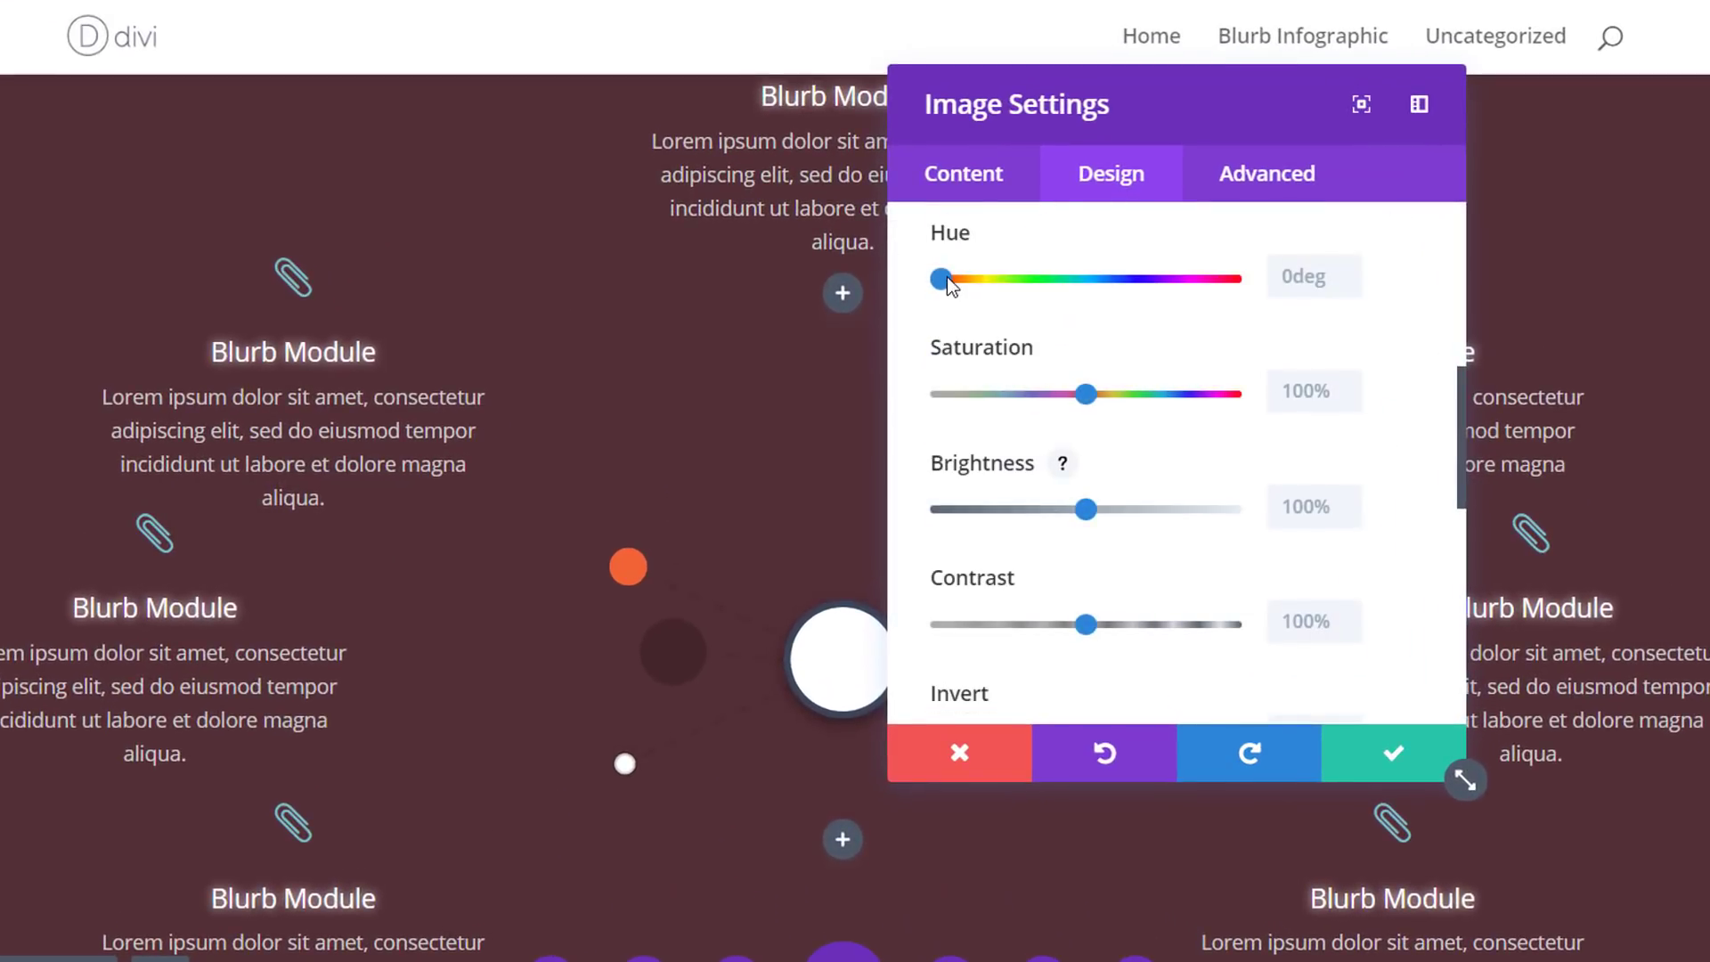
left_click_drag(941, 279, 1075, 279)
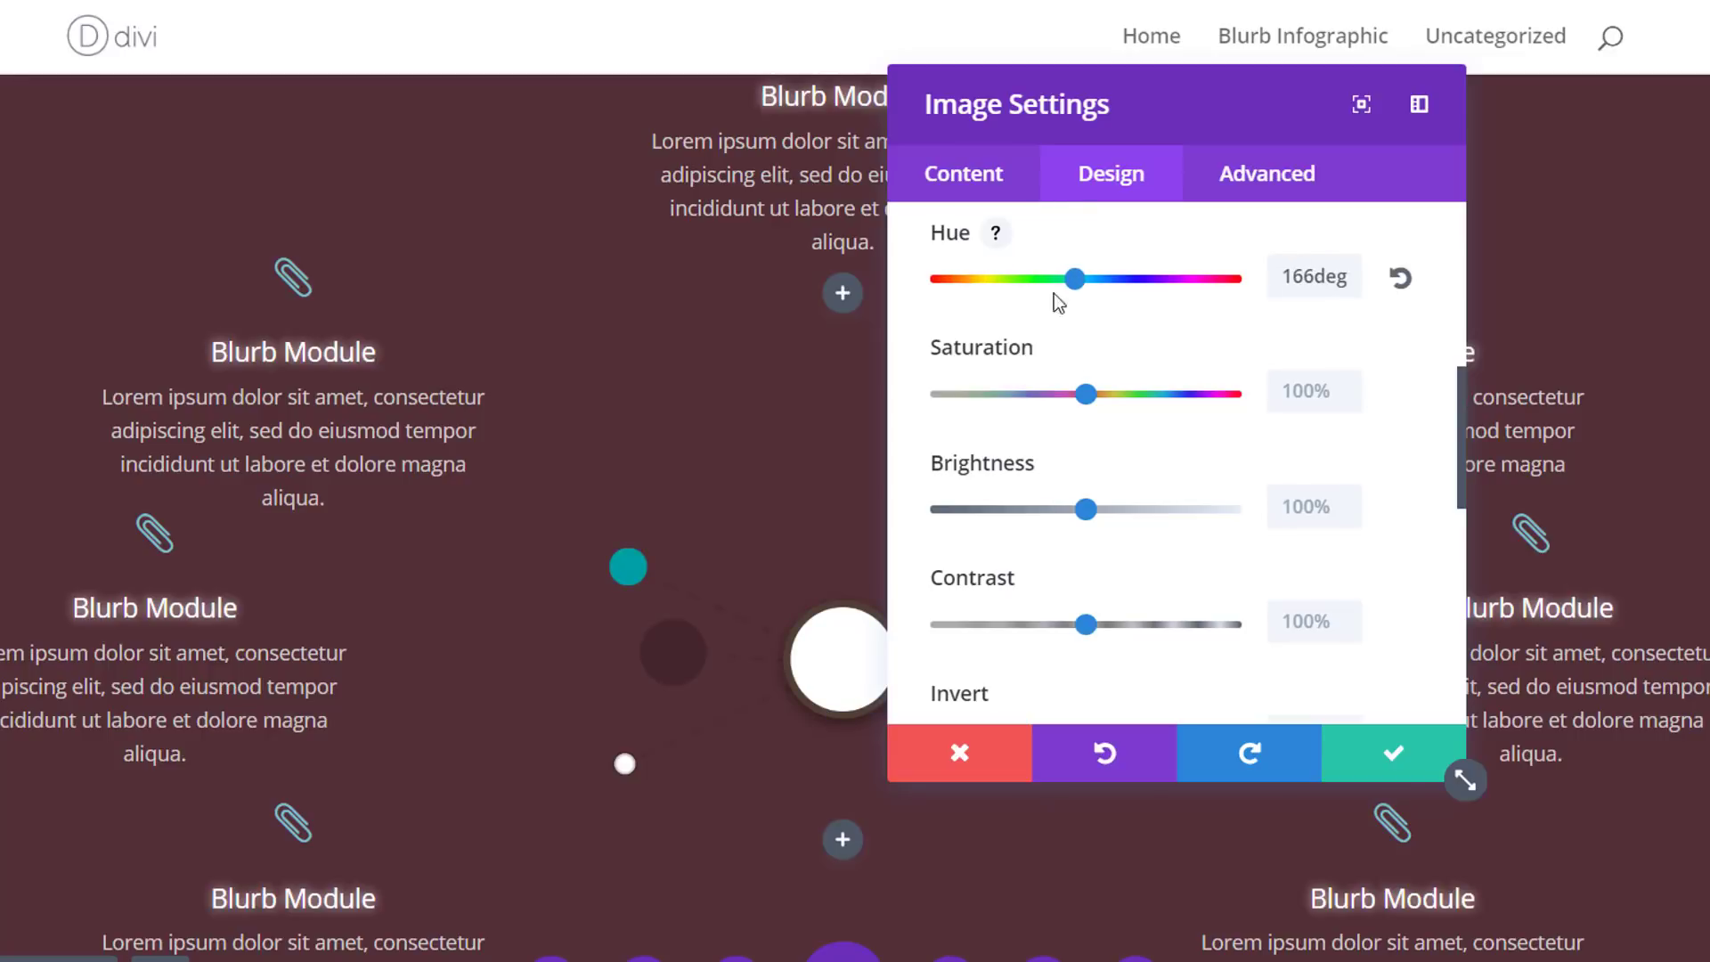
left_click(1411, 773)
scroll(1283, 553, "down", 2)
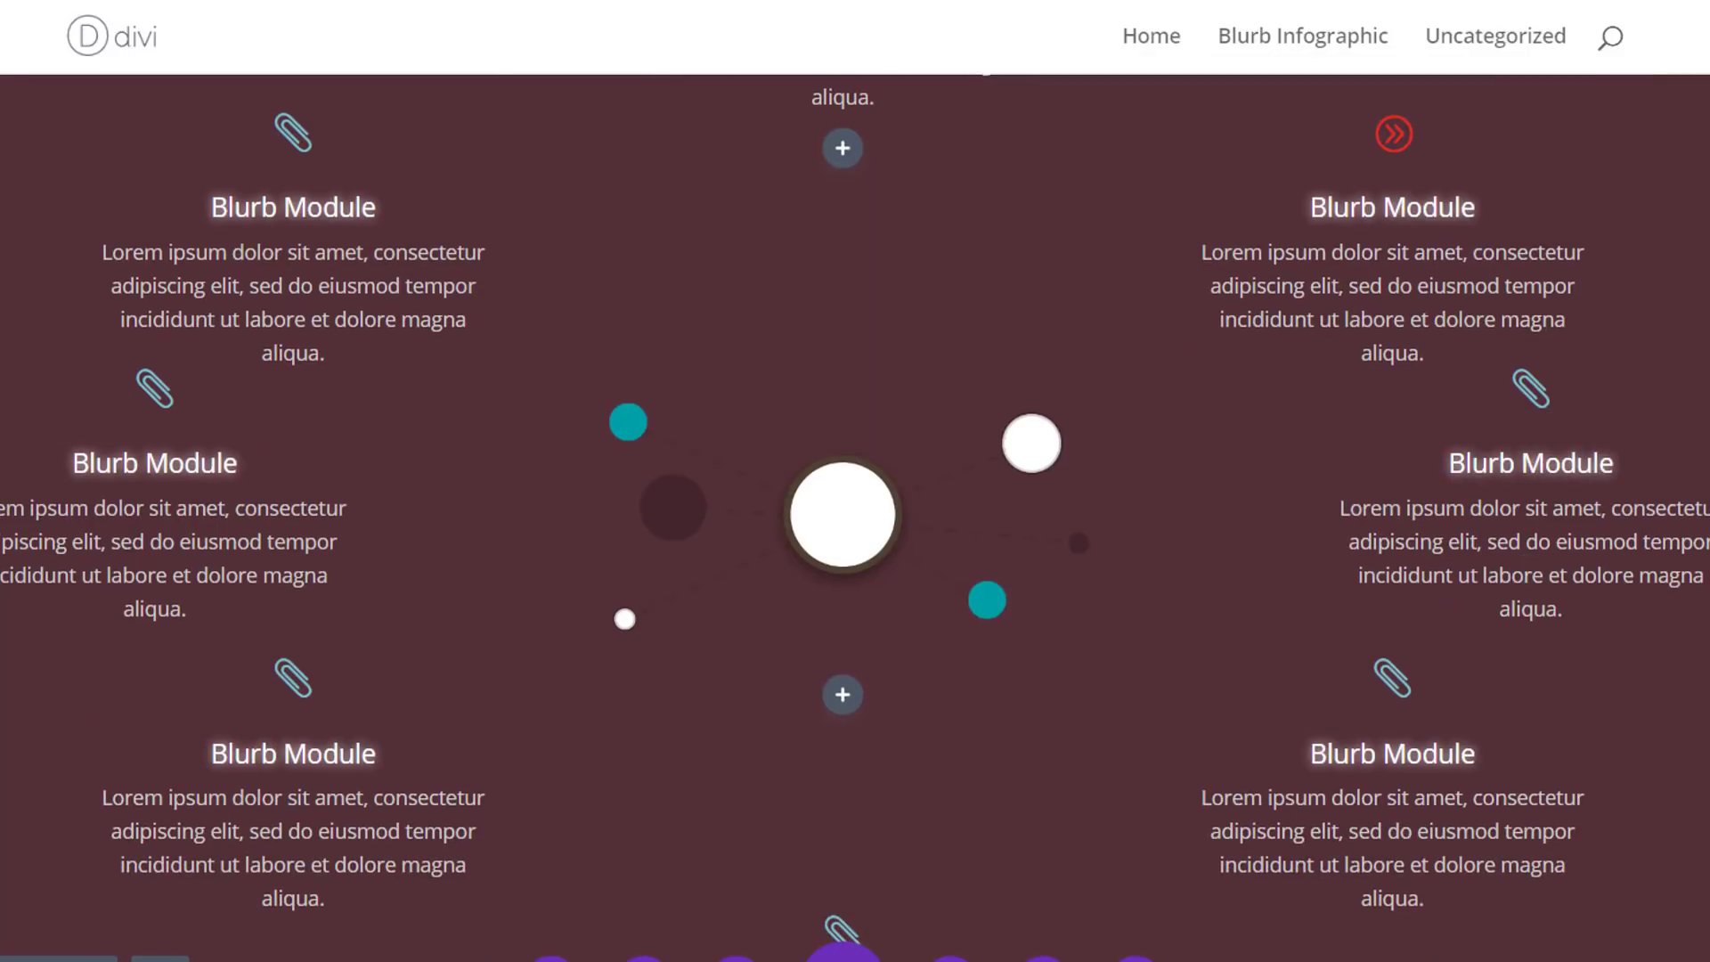
Tick Disable on Desktop in the maroon section's visibility settings and save
scroll(458, 454, "up", 6)
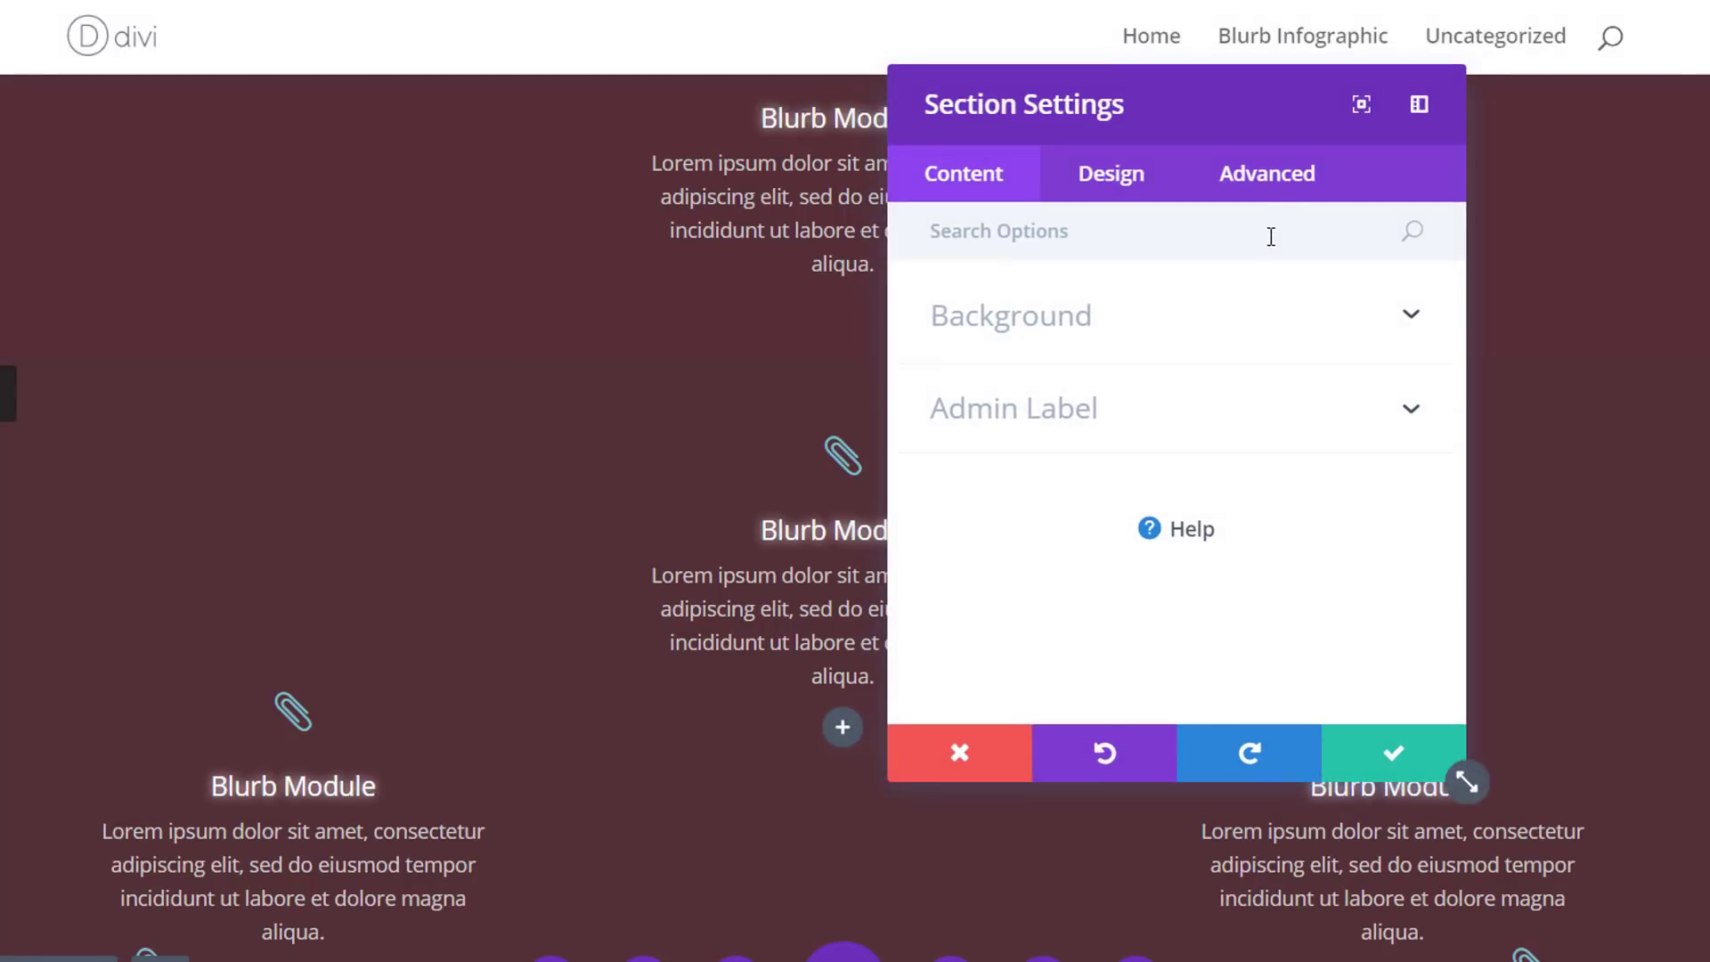
left_click(1267, 174)
left_click(1086, 508)
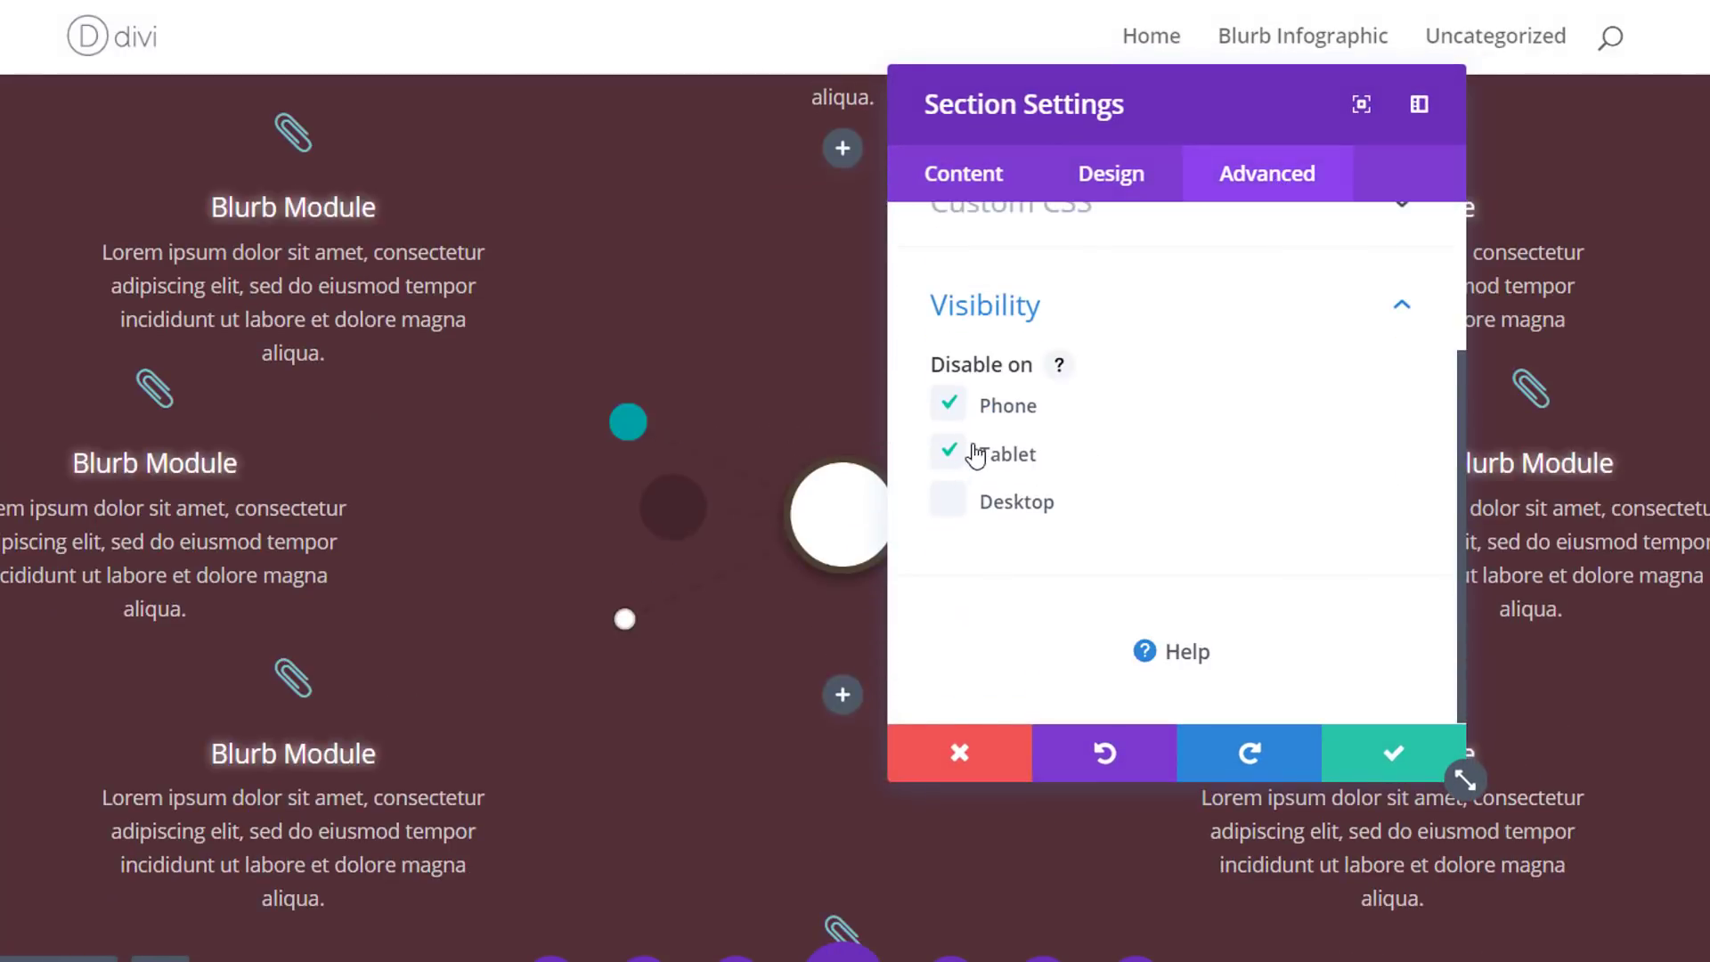
left_click(944, 508)
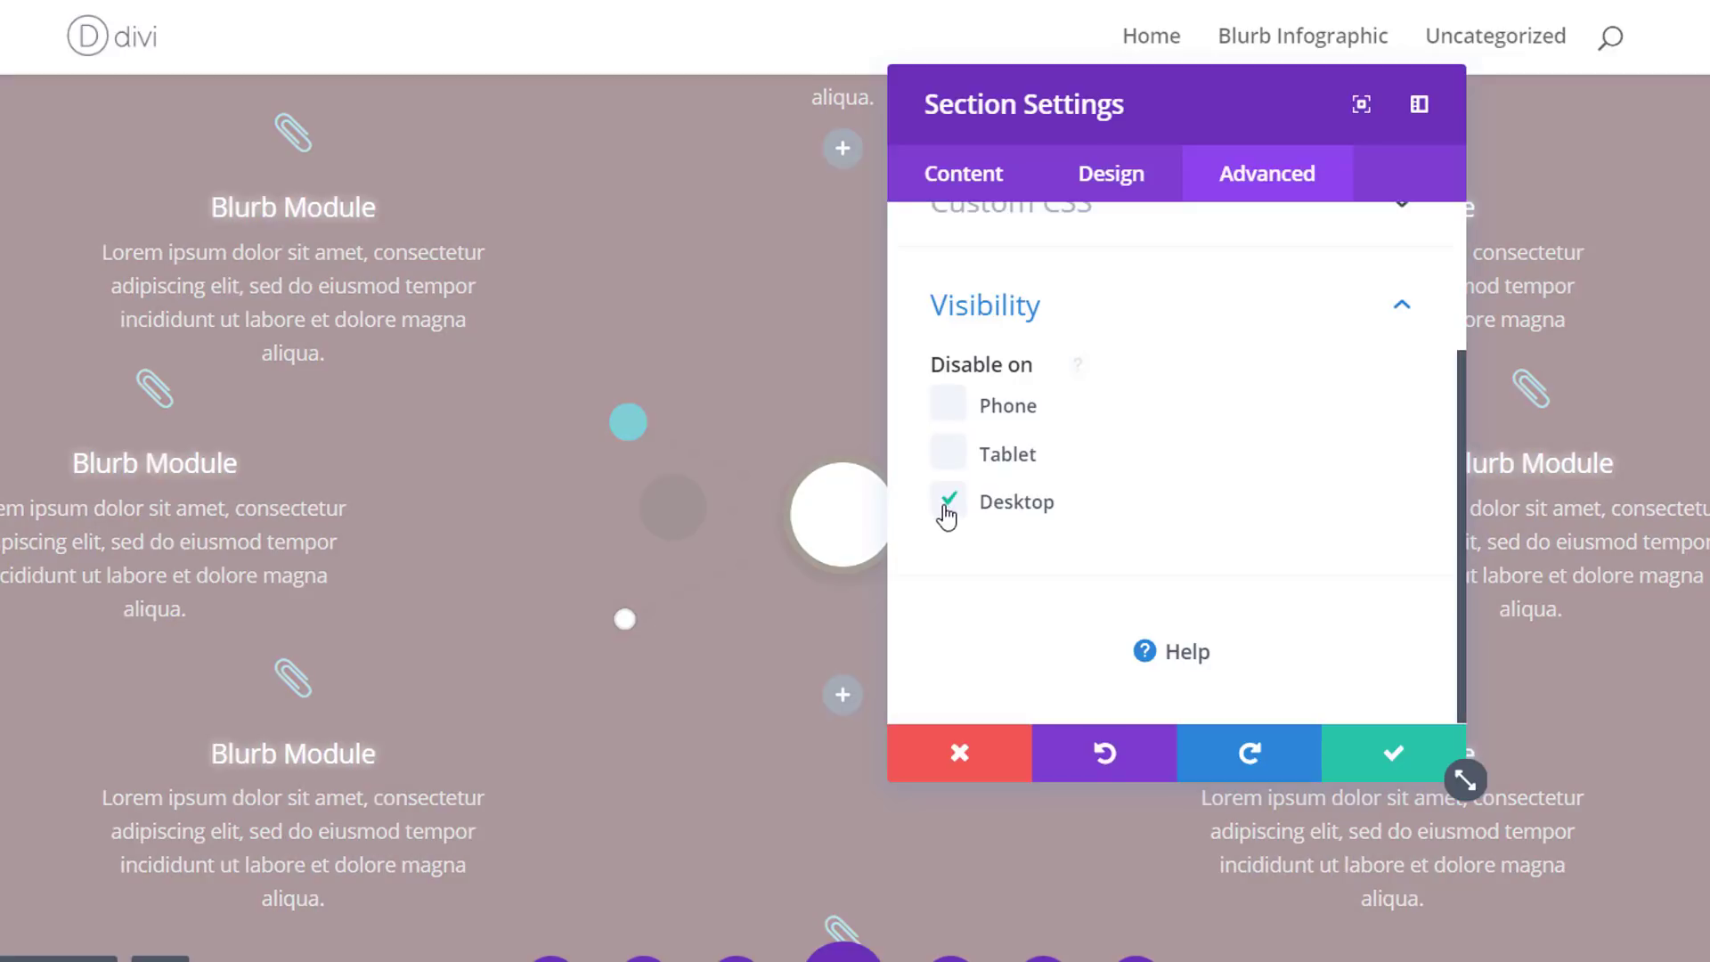
left_click(1391, 766)
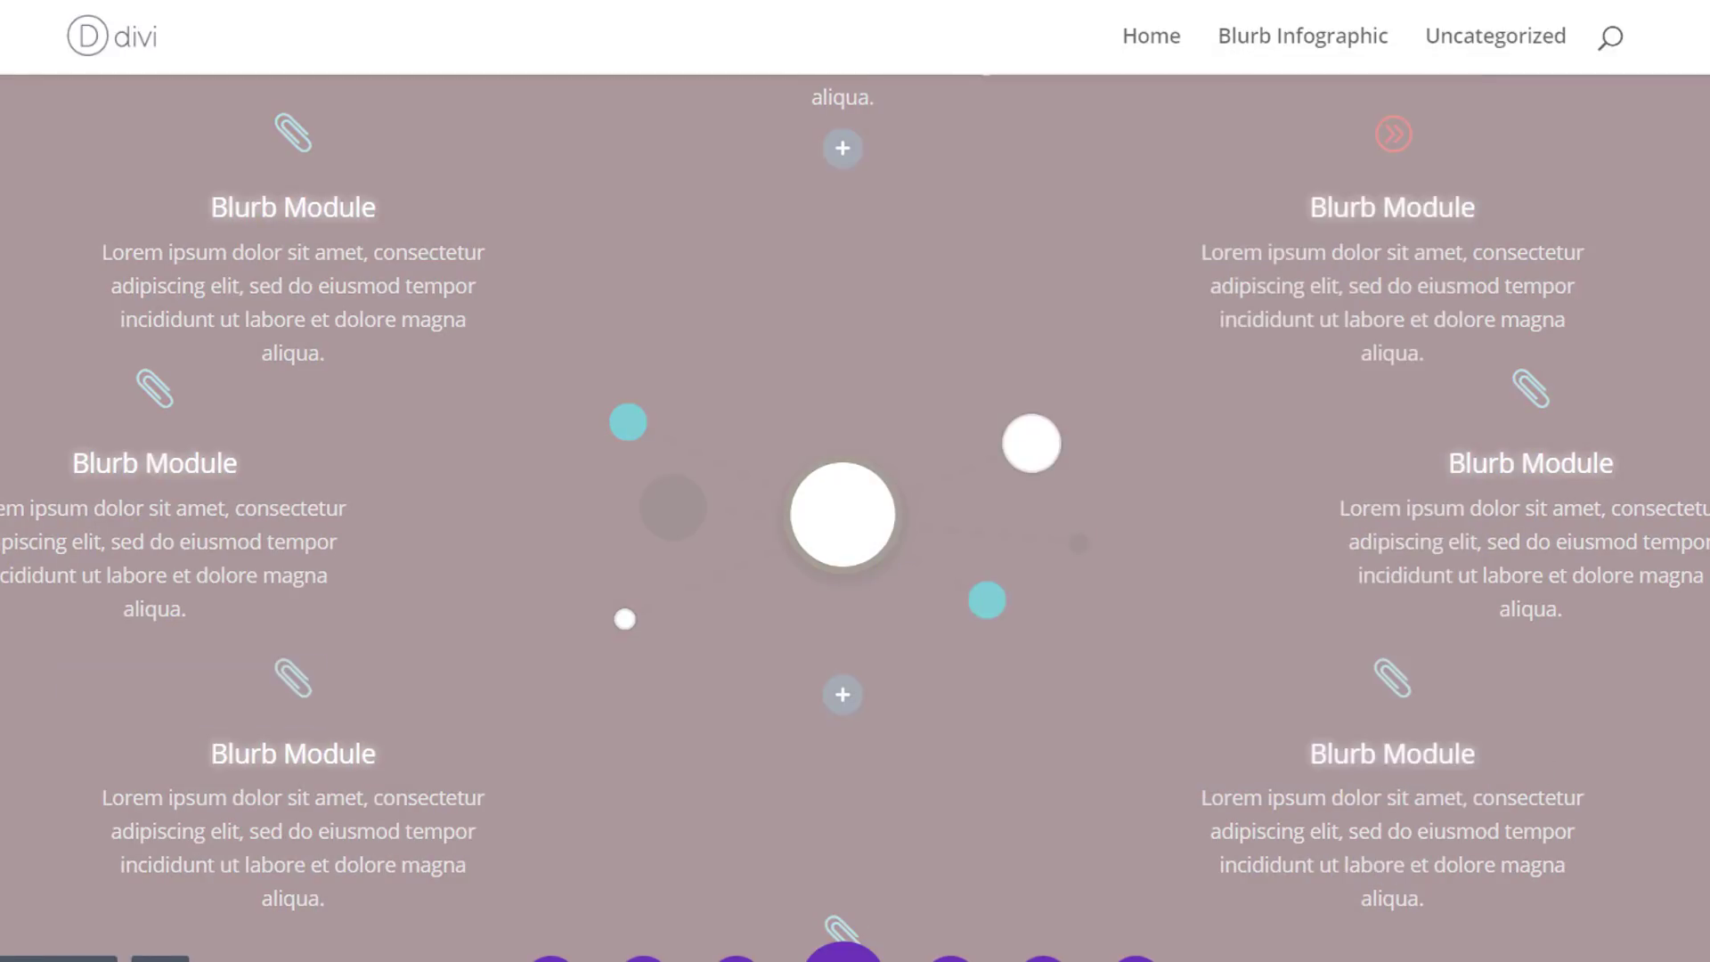
scroll(1248, 599, "down", 3)
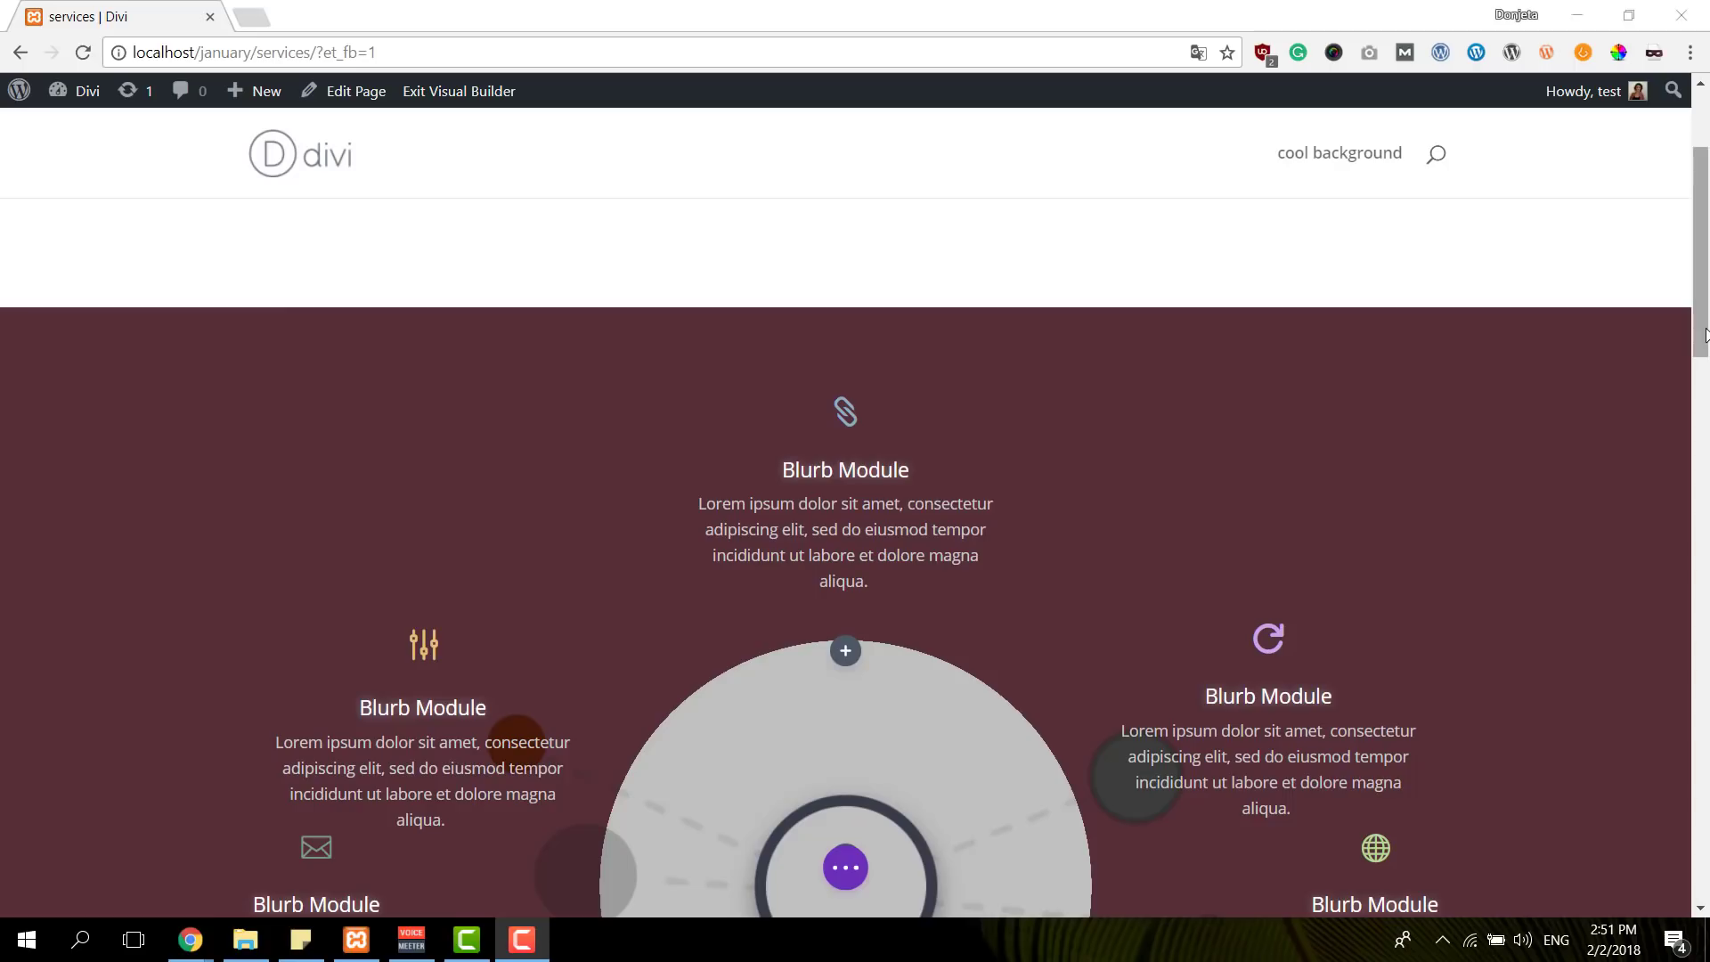
scroll(855, 534, "down", 5)
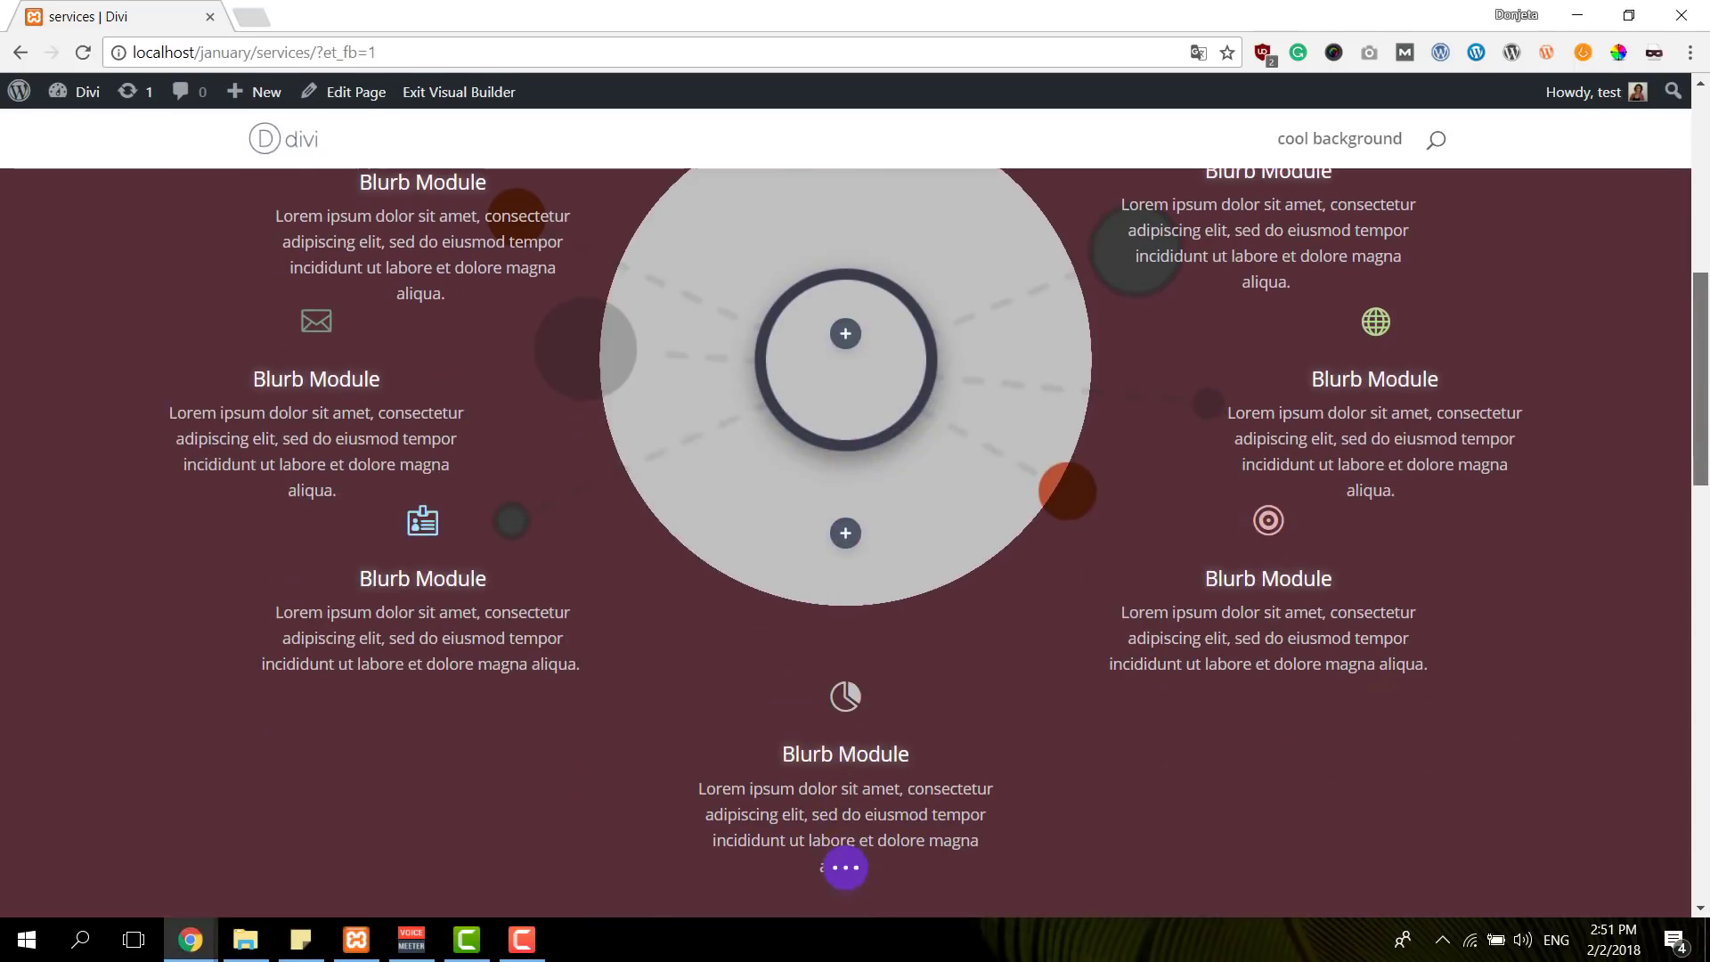
Preview the services page at tablet width
scroll(855, 534, "up", 5)
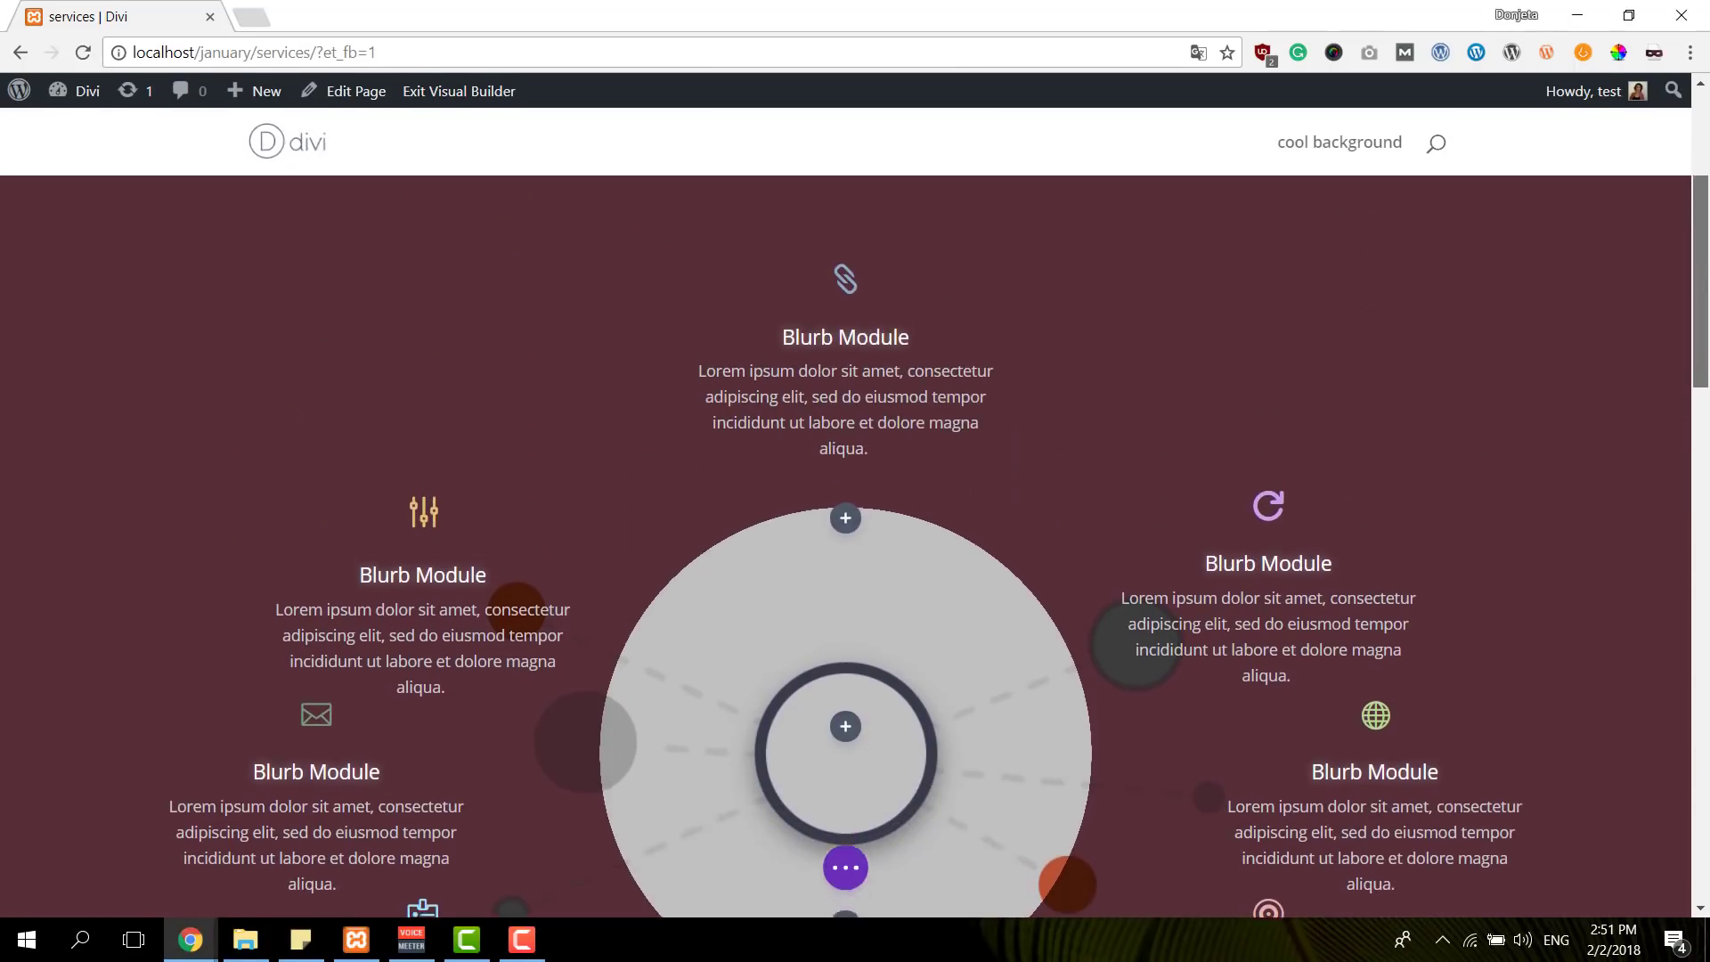
scroll(855, 534, "down", 5)
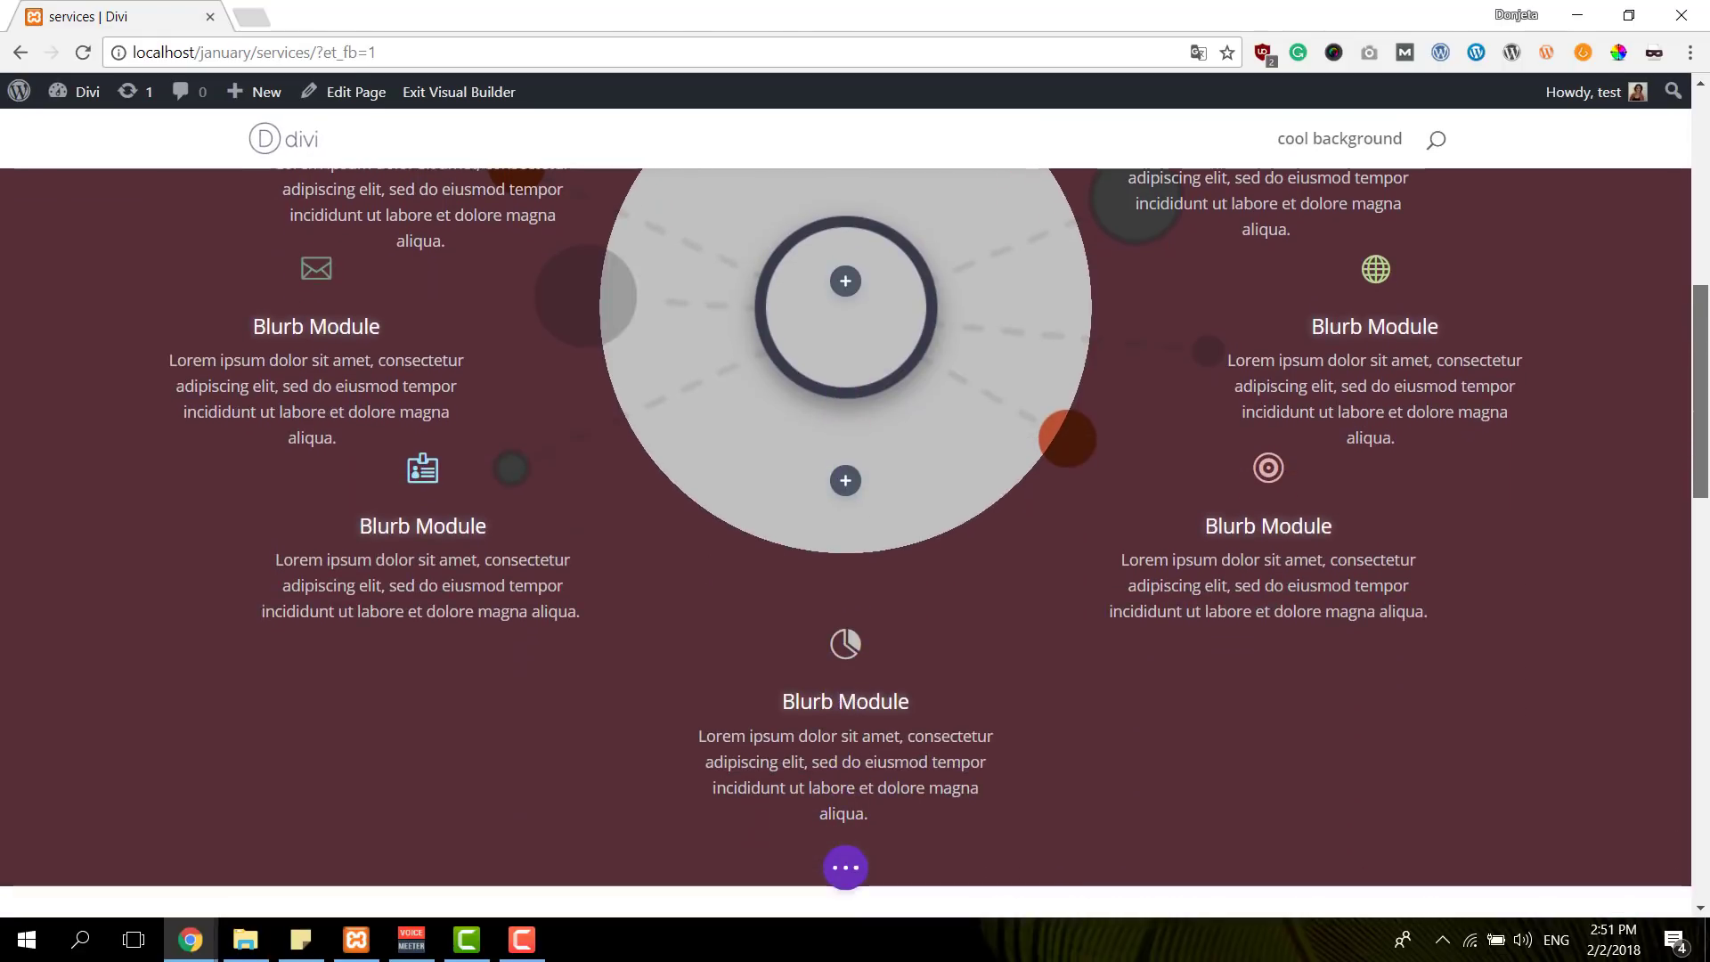
scroll(855, 534, "up", 3)
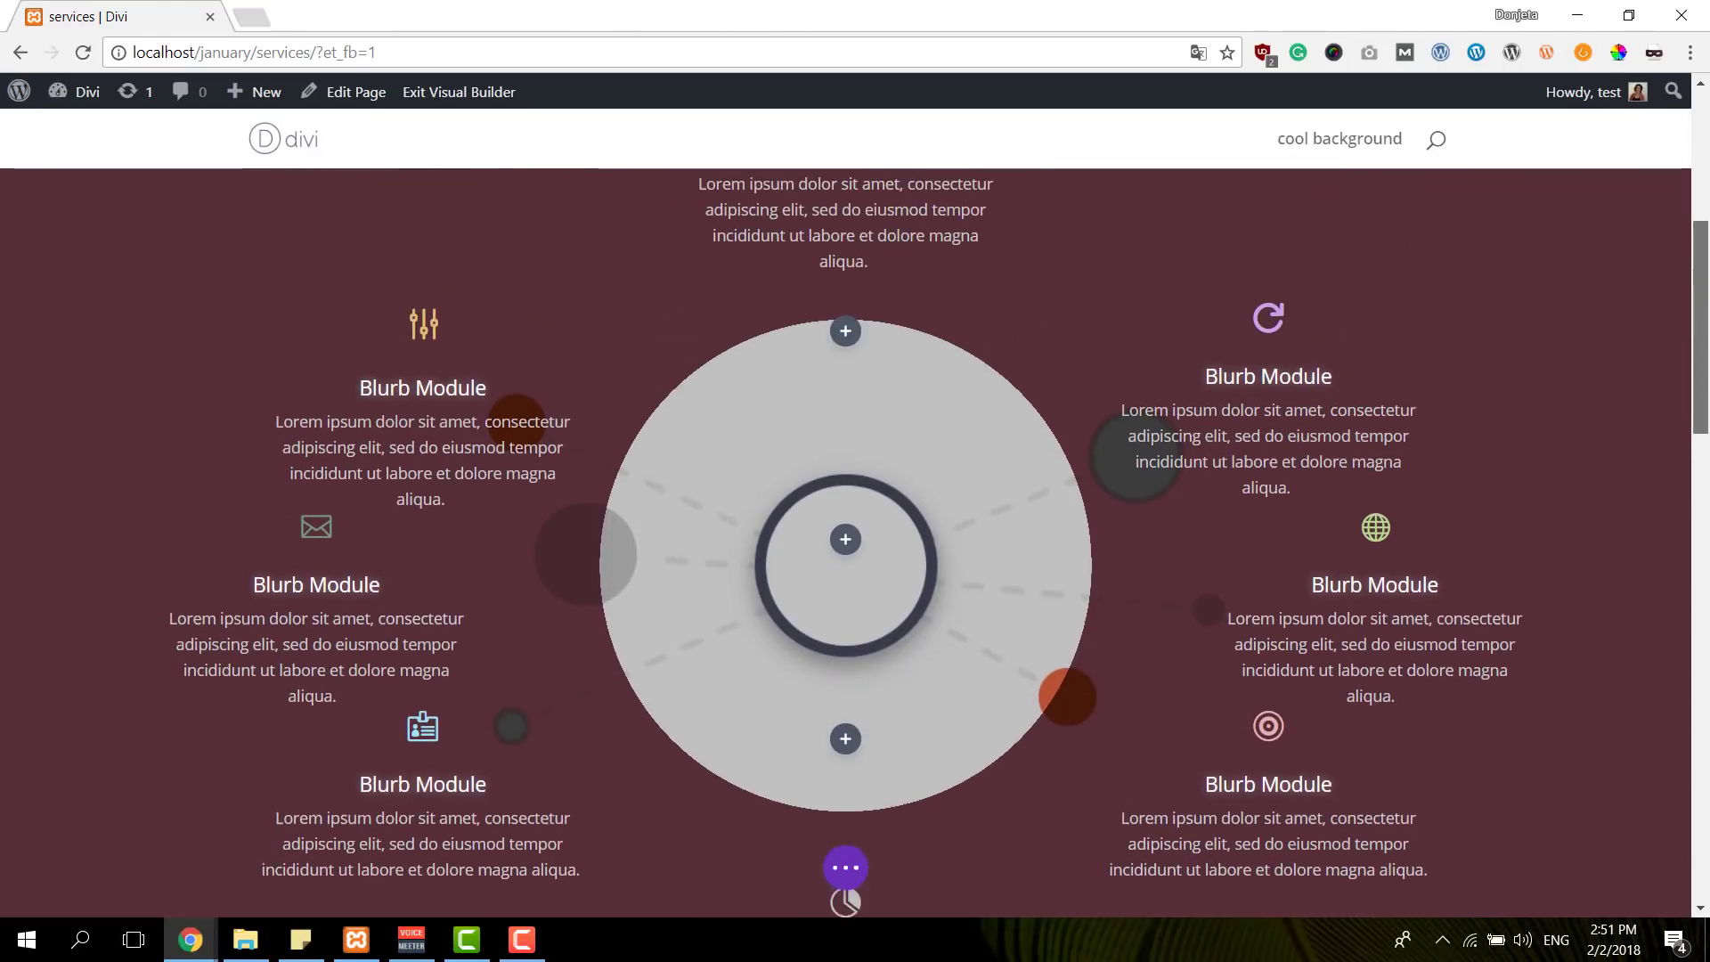
left_click(845, 867)
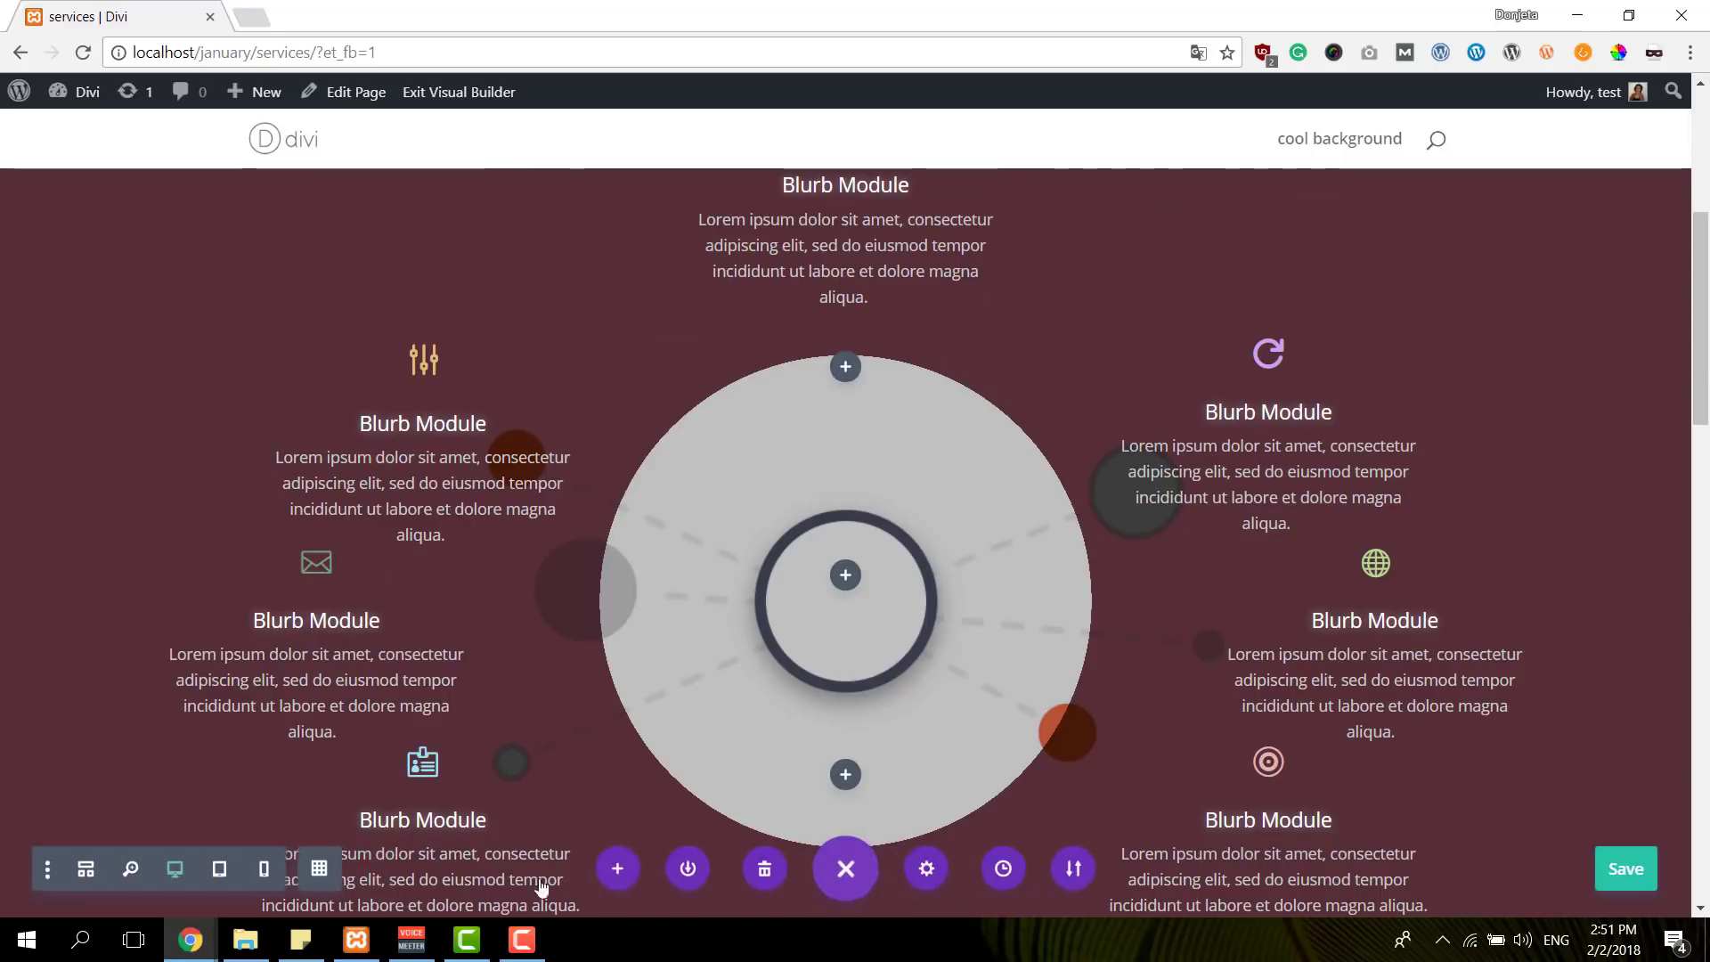
left_click(218, 874)
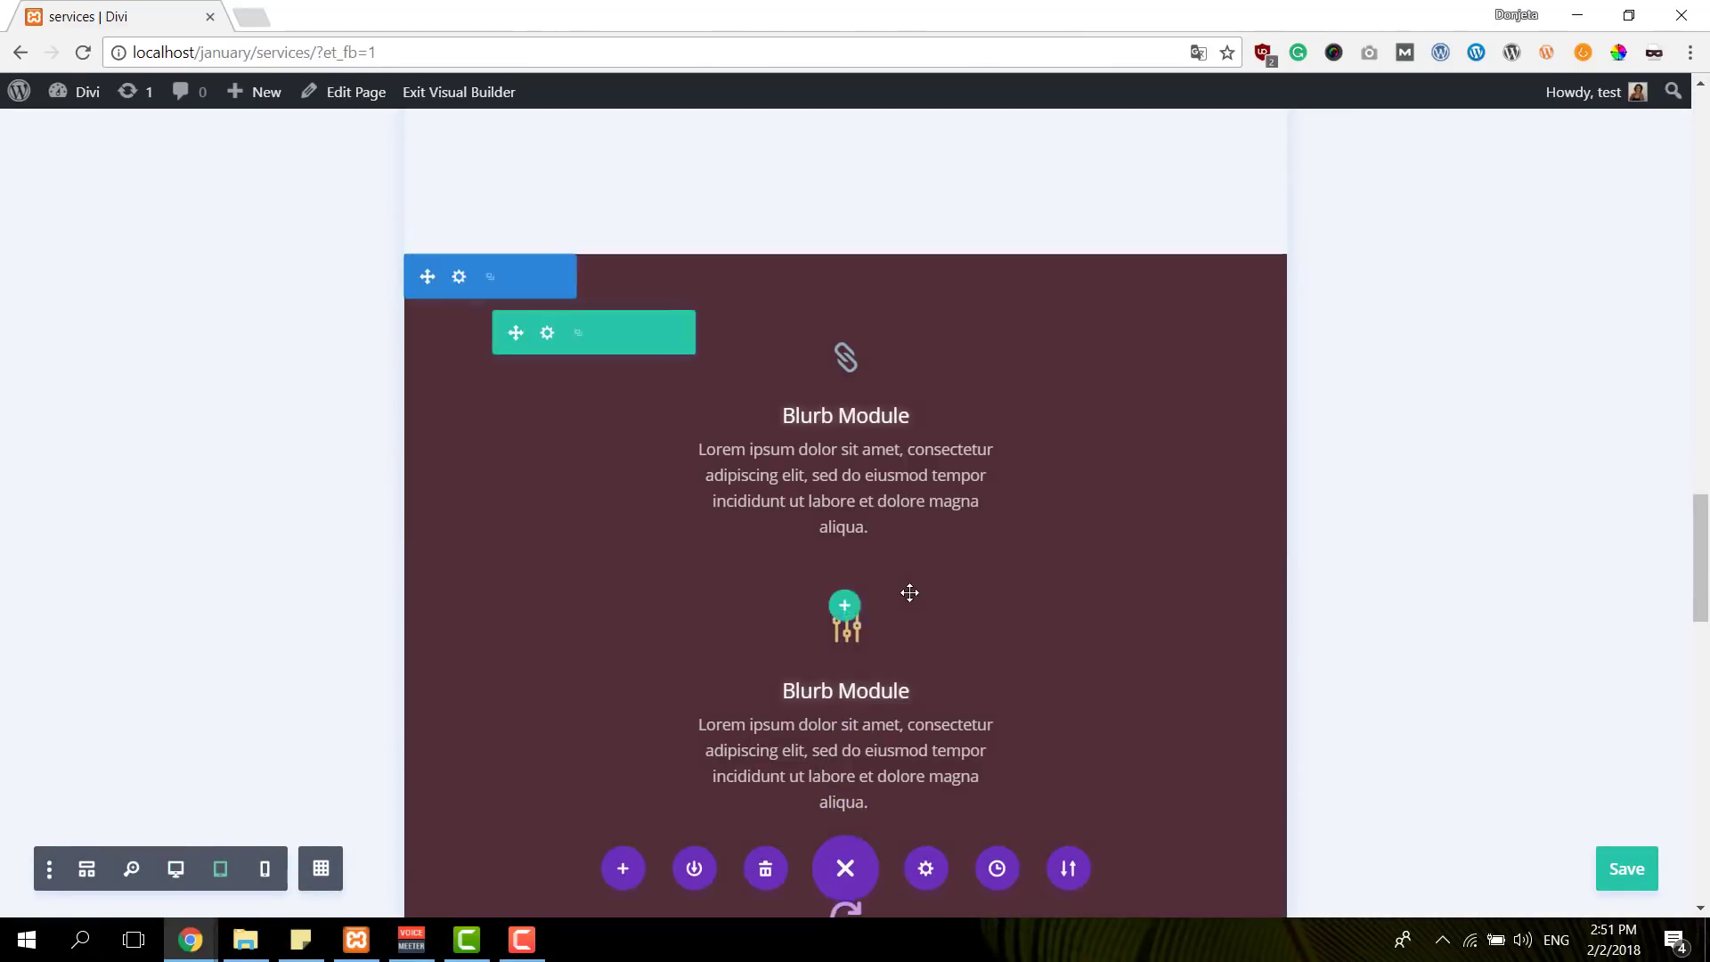
scroll(904, 584, "down", 6)
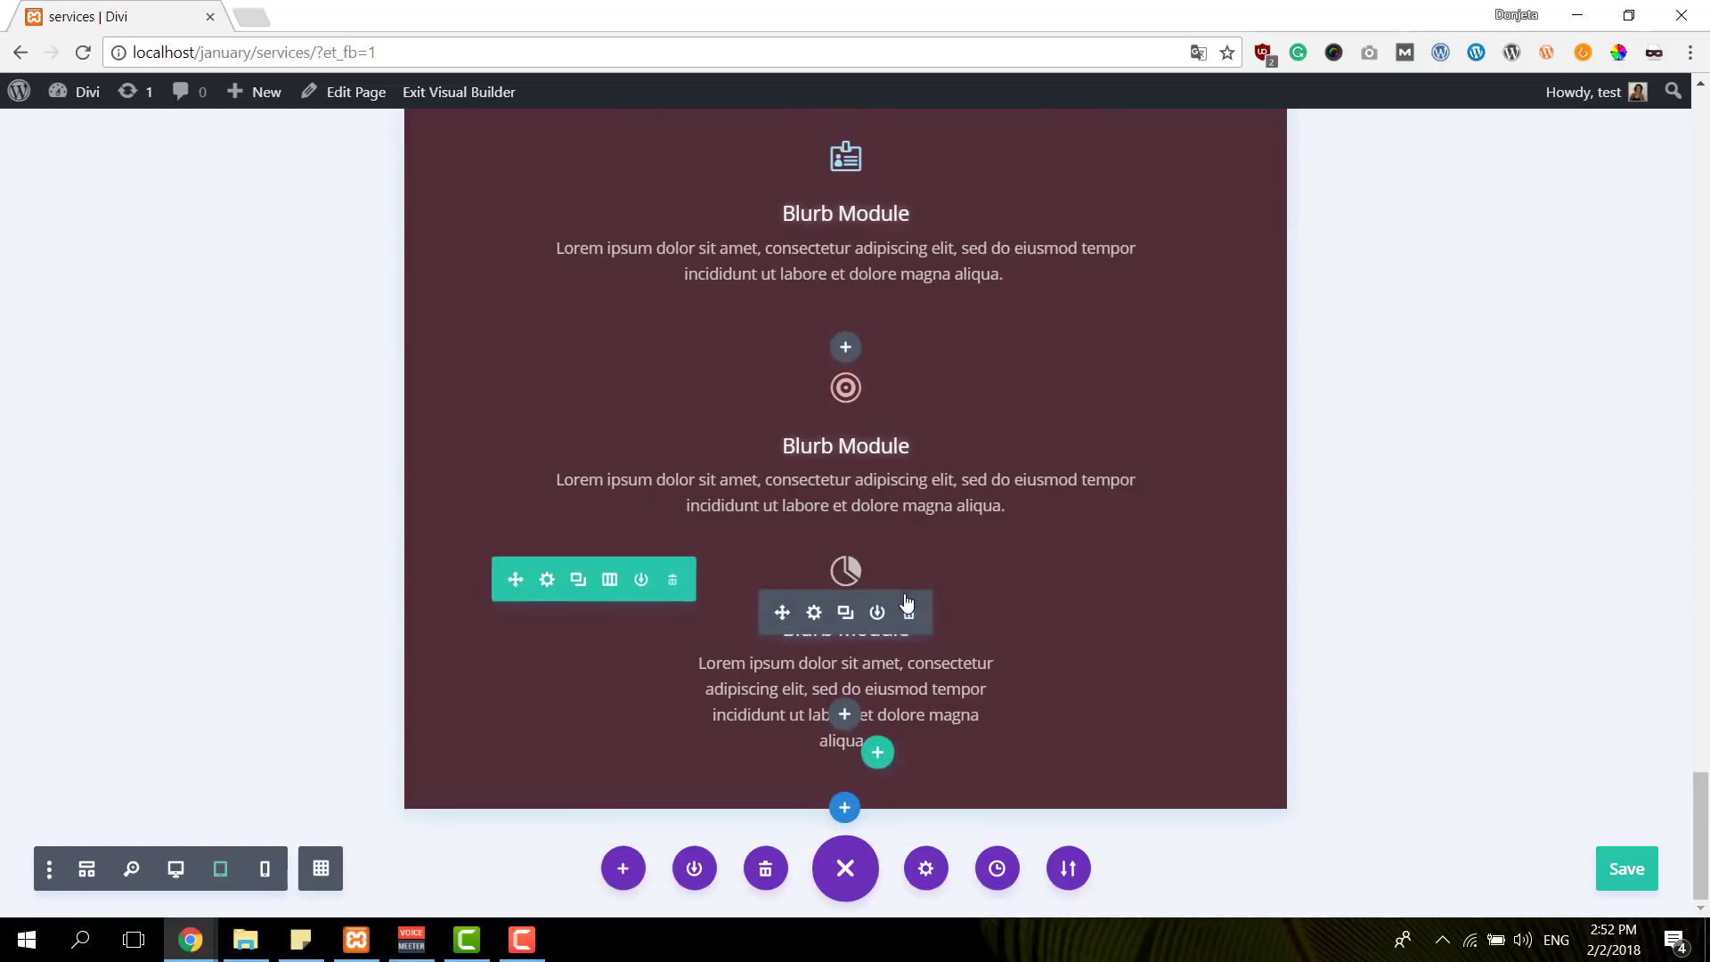
Switch to phone-width preview and scroll through the blurbs stacked in one centred column
left_click(265, 872)
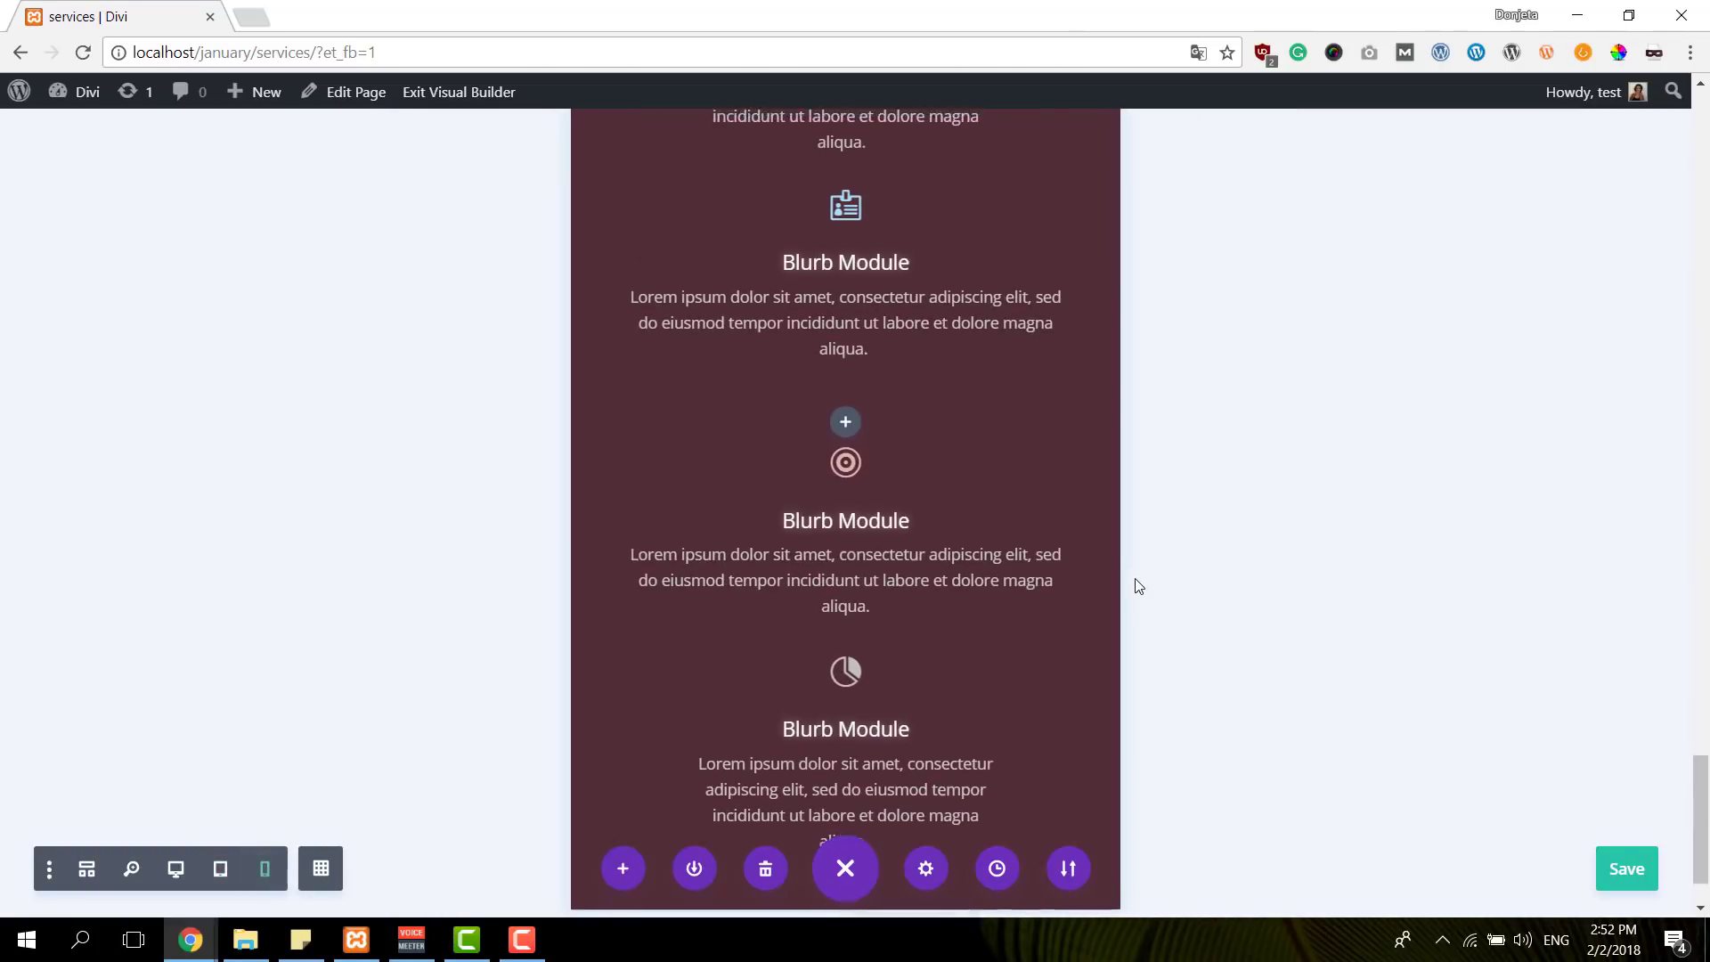
scroll(1145, 588, "up", 5)
scroll(1145, 592, "up", 5)
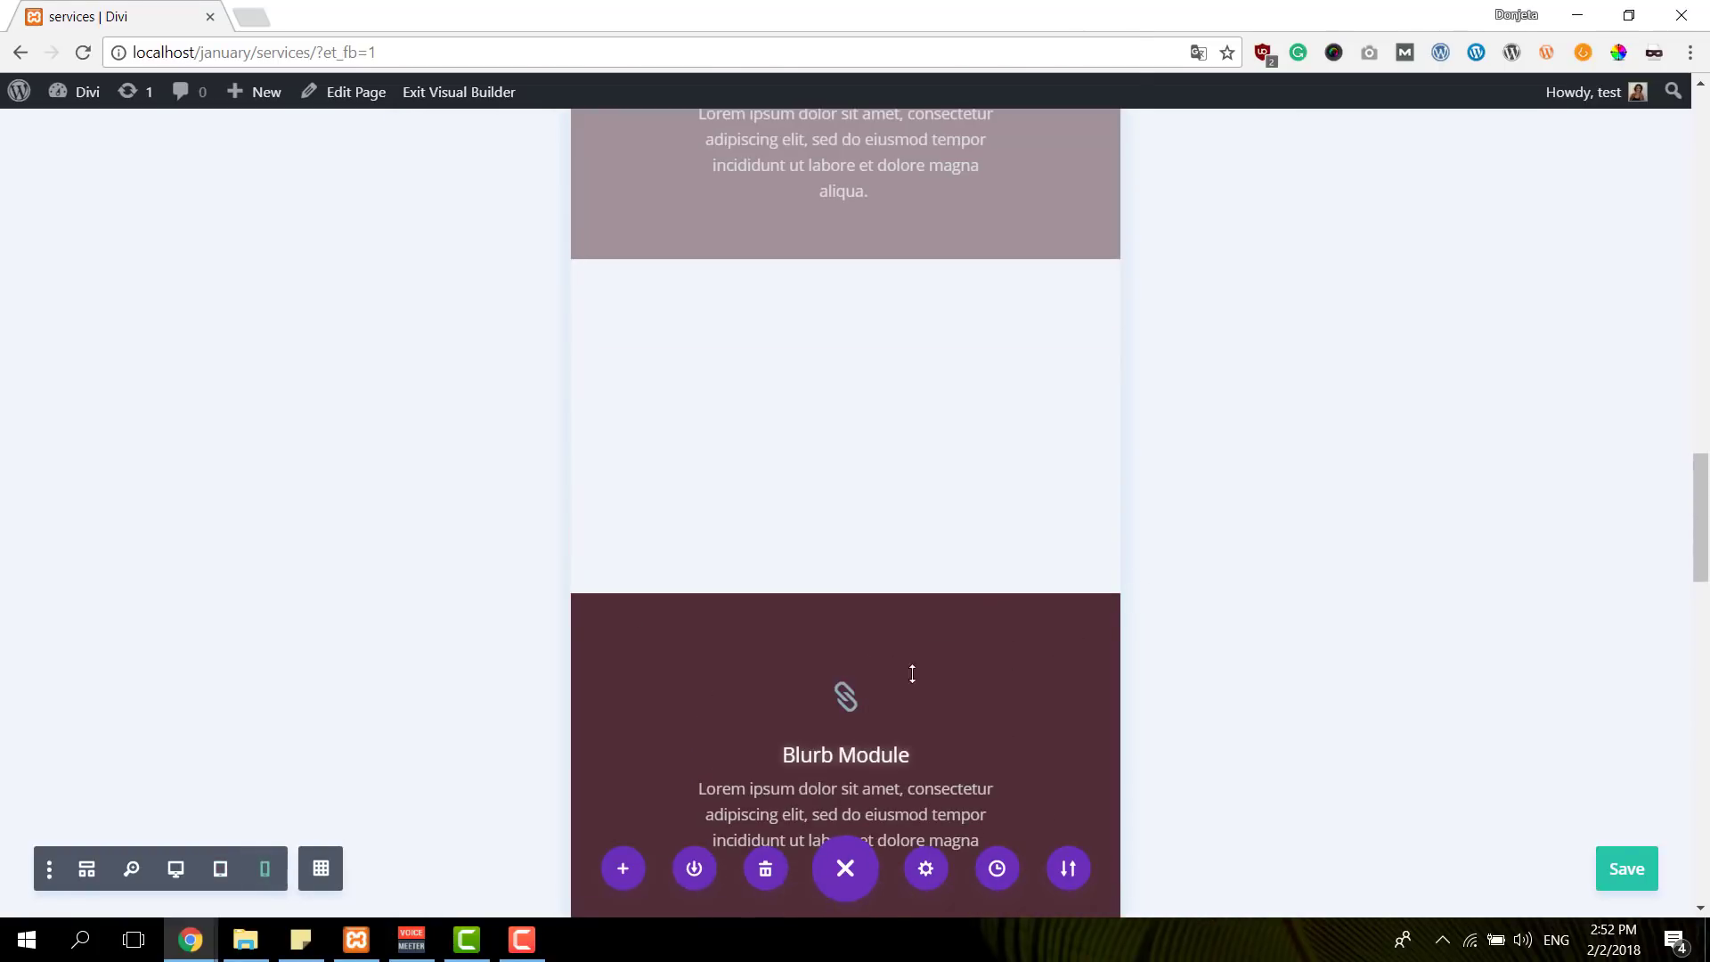
scroll(1394, 717, "down", 8)
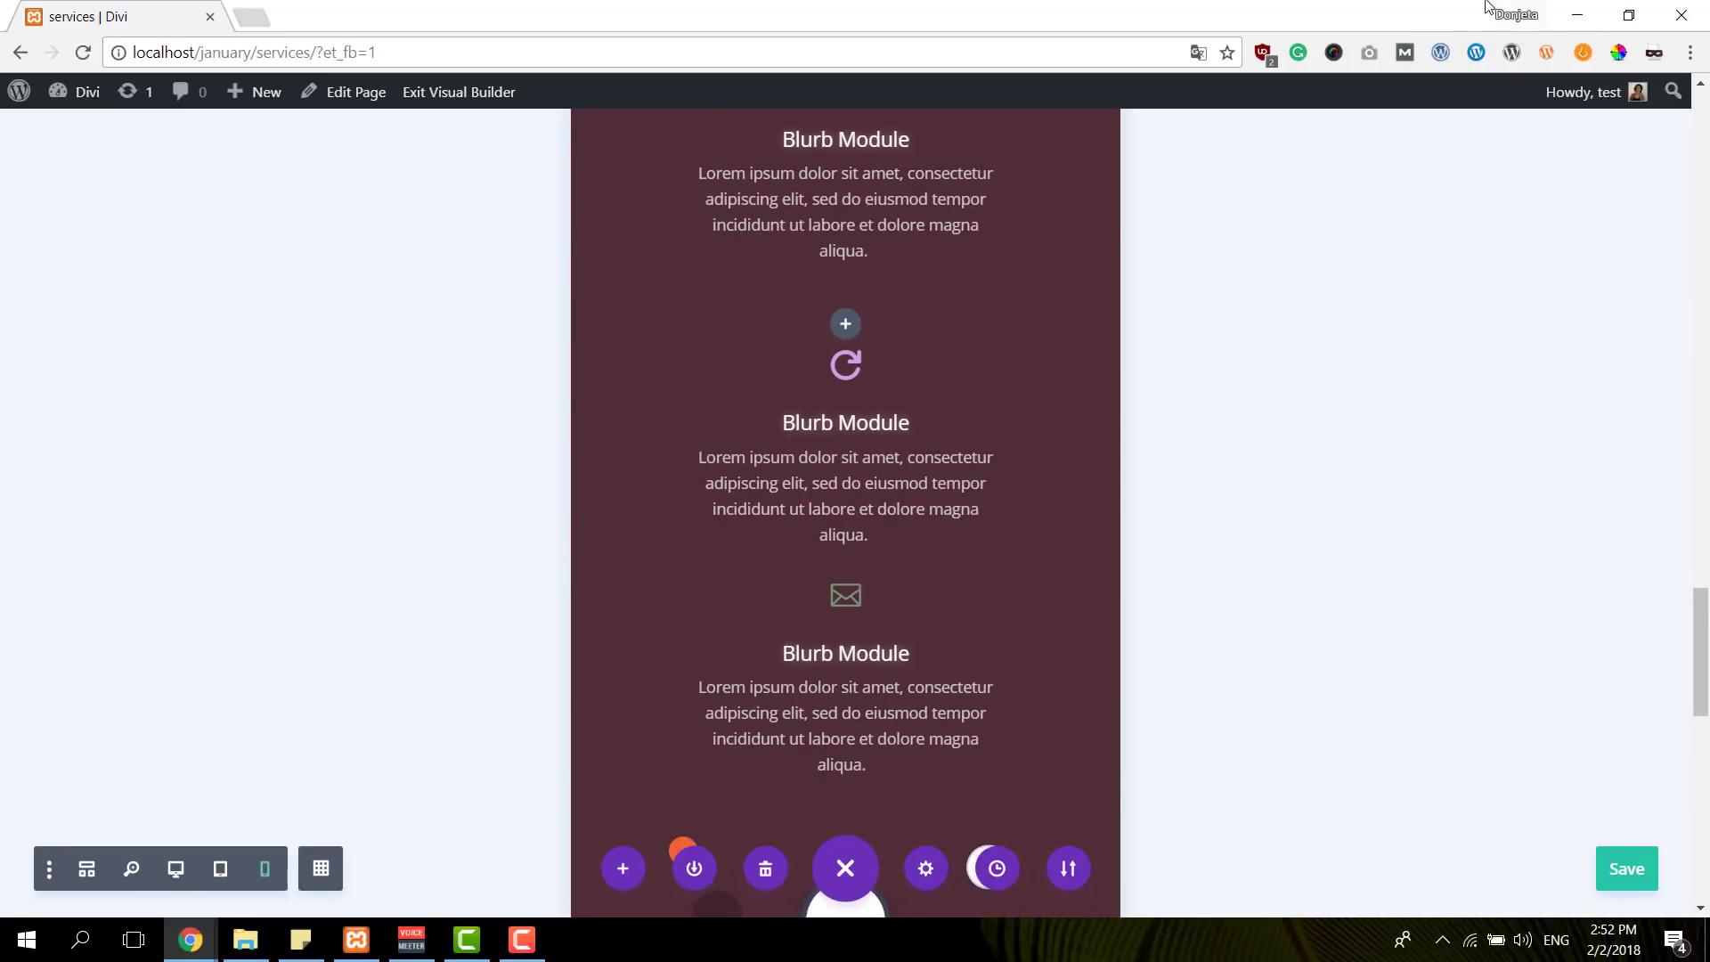